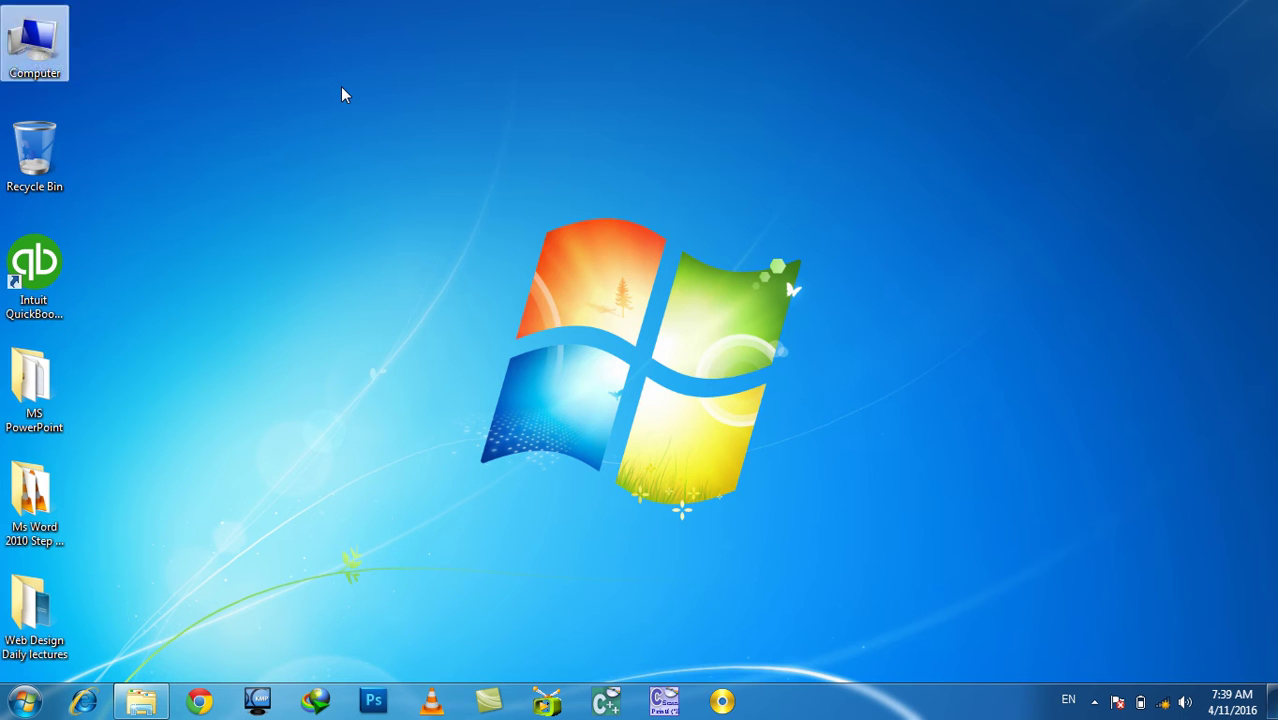
# - Refresh the Windows 7 desktop
pyautogui.click(410, 140)
pyautogui.rightClick(379, 122)
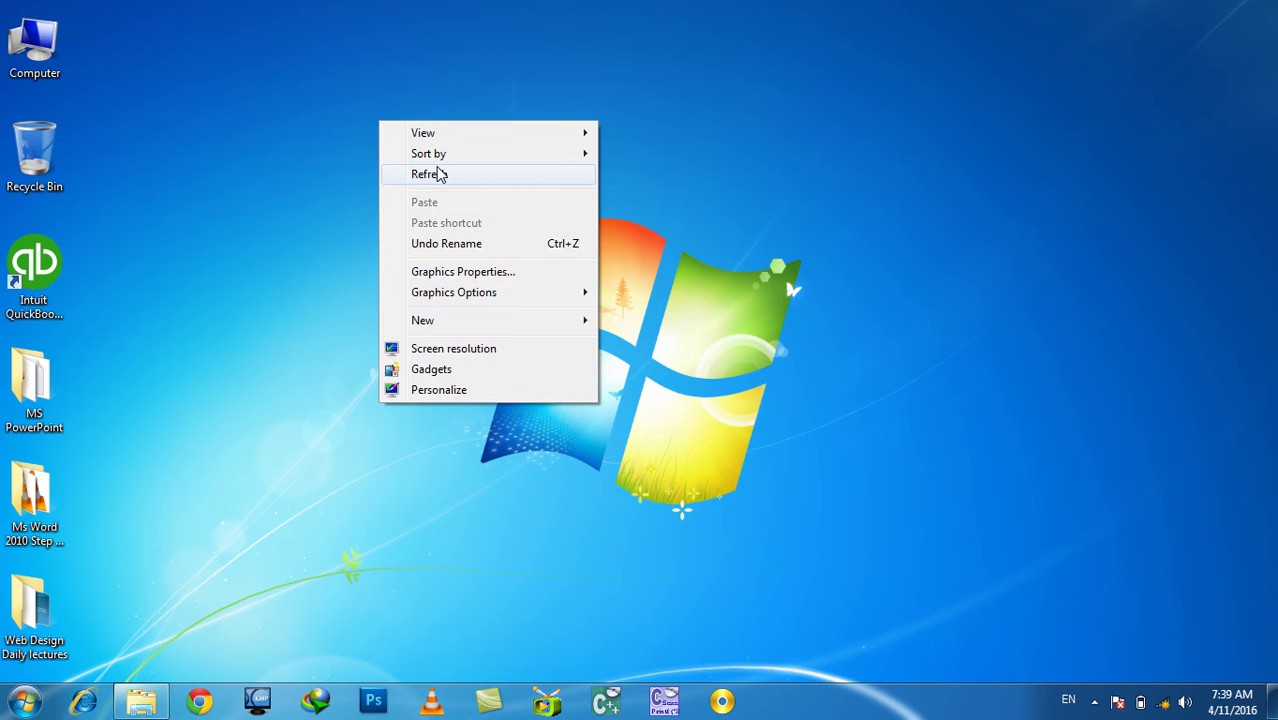
pyautogui.click(445, 176)
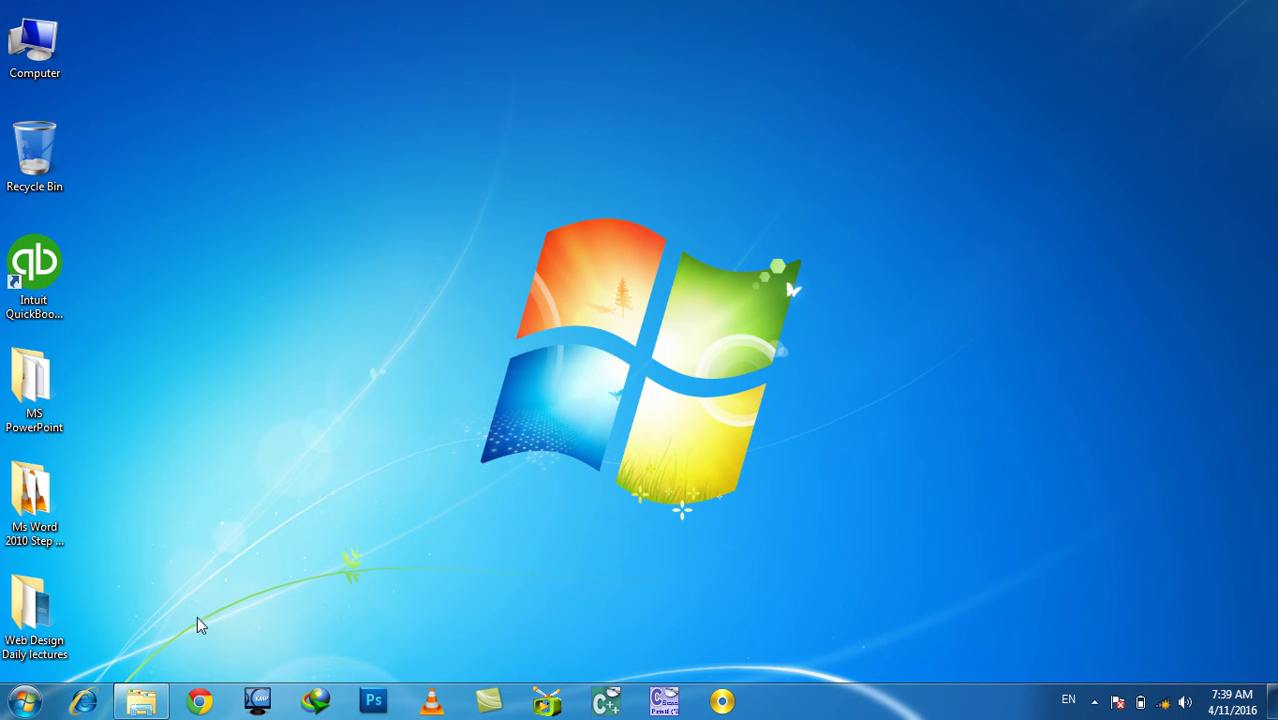
# - Close the File Explorer window and launch PowerPoint 2010 with a blank presentation from Run
pyautogui.rightClick(141, 701)
pyautogui.click(152, 656)
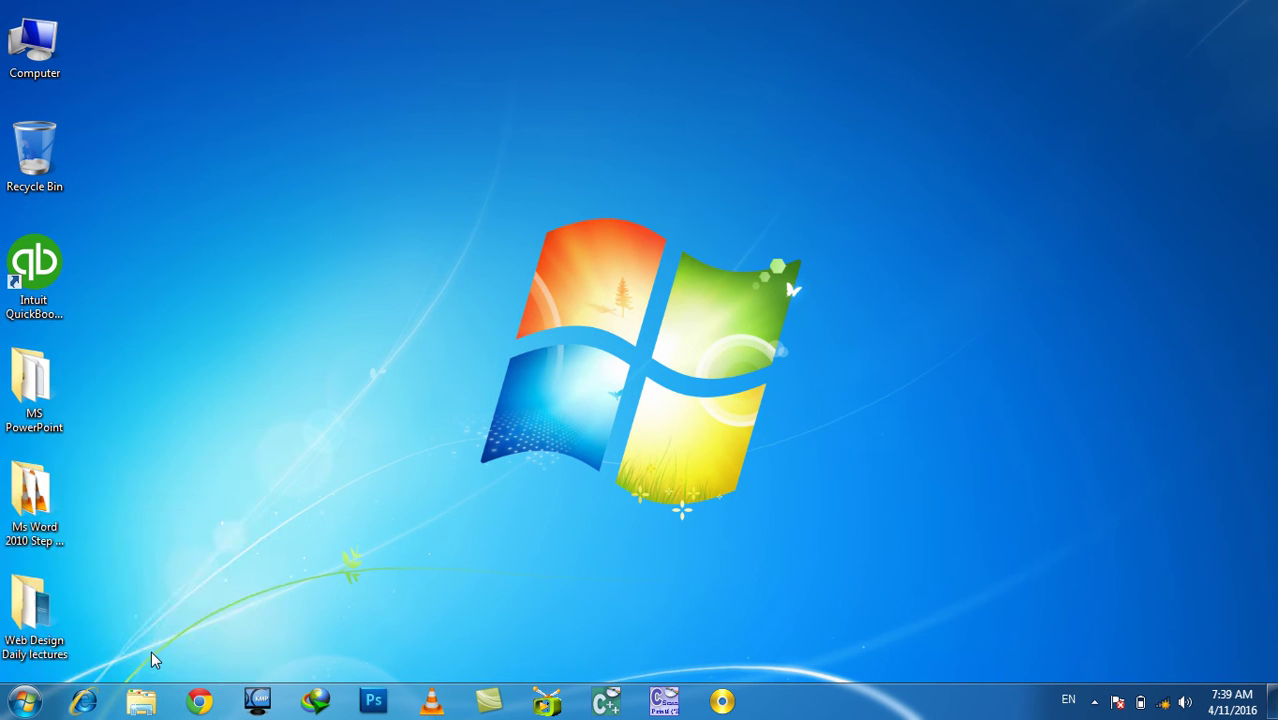
pyautogui.press('super+r')
pyautogui.press('Return')
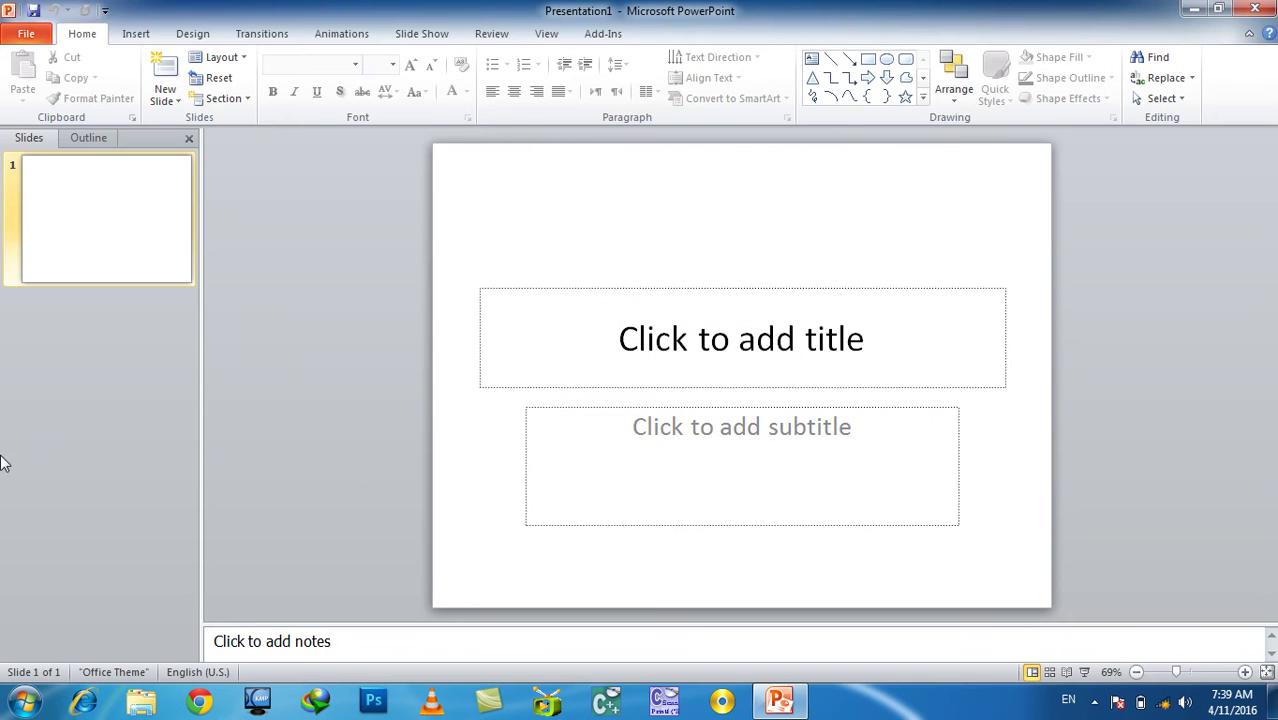
pyautogui.click(28, 34)
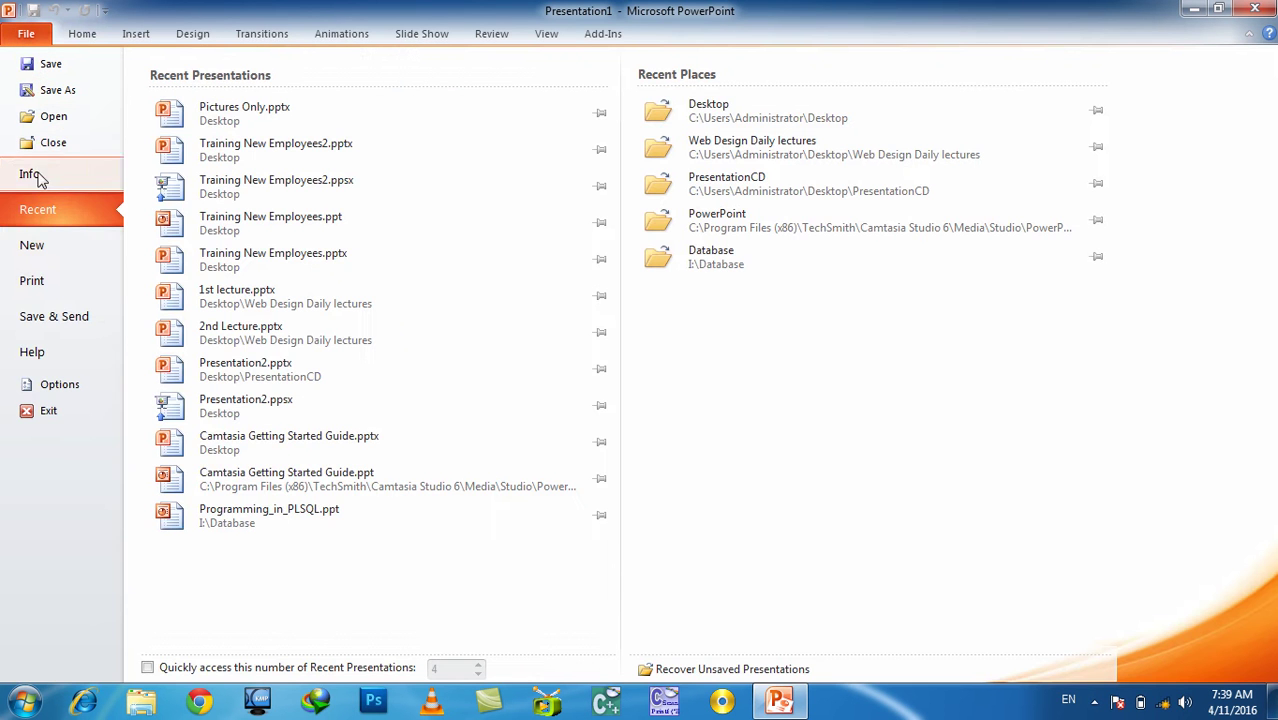
pyautogui.click(51, 318)
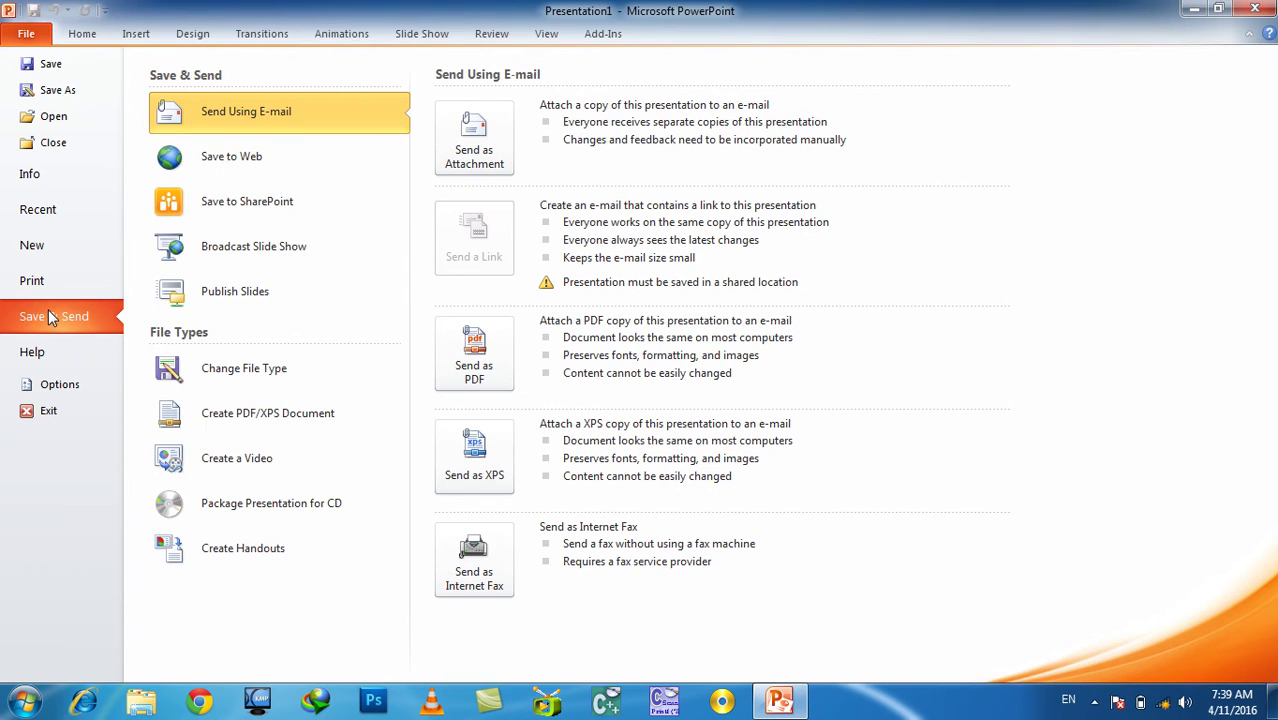
pyautogui.press('Escape')
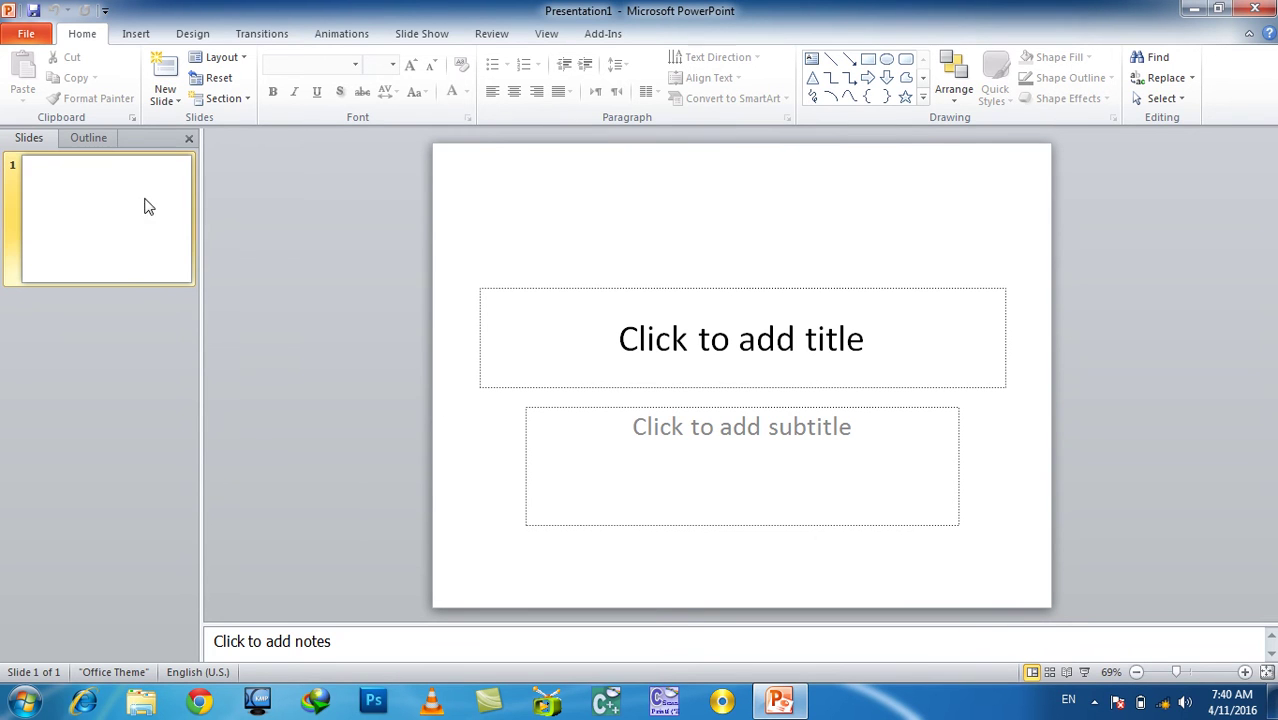
# - Type 'My Pictures' as the slide 1 title and delete the subtitle placeholder
pyautogui.click(802, 336)
pyautogui.write('My ')
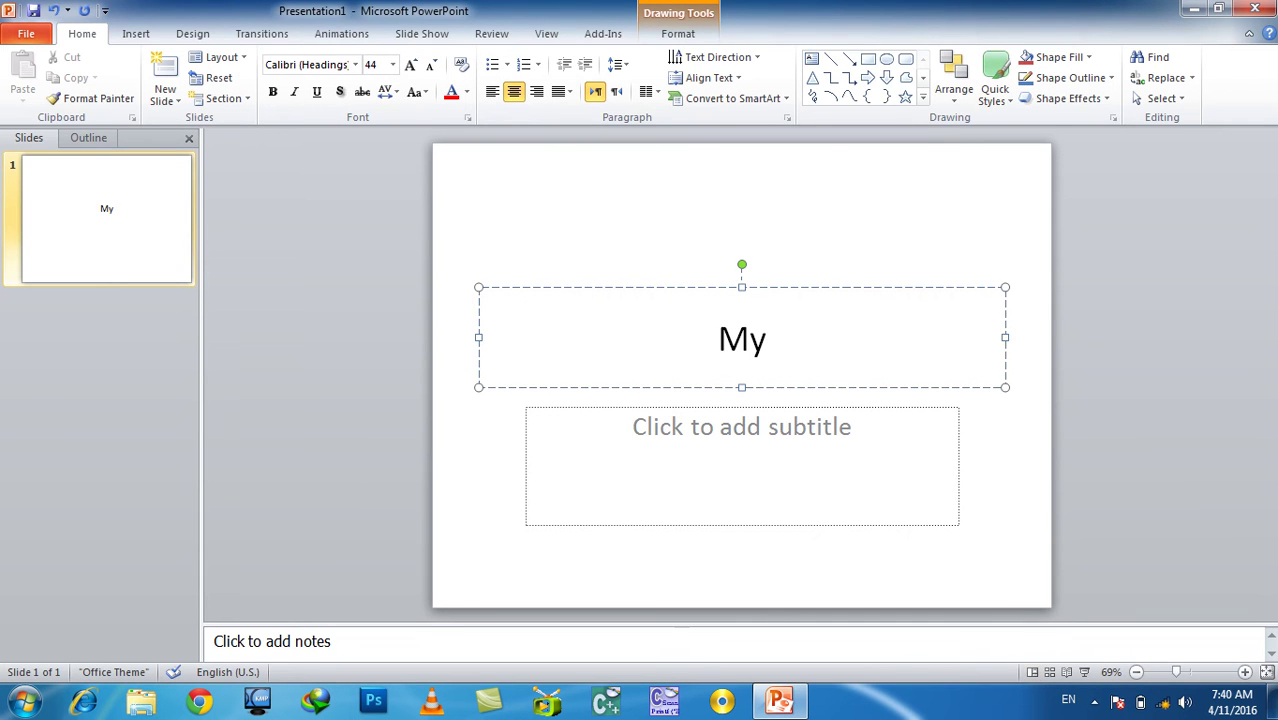
pyautogui.write('Picture')
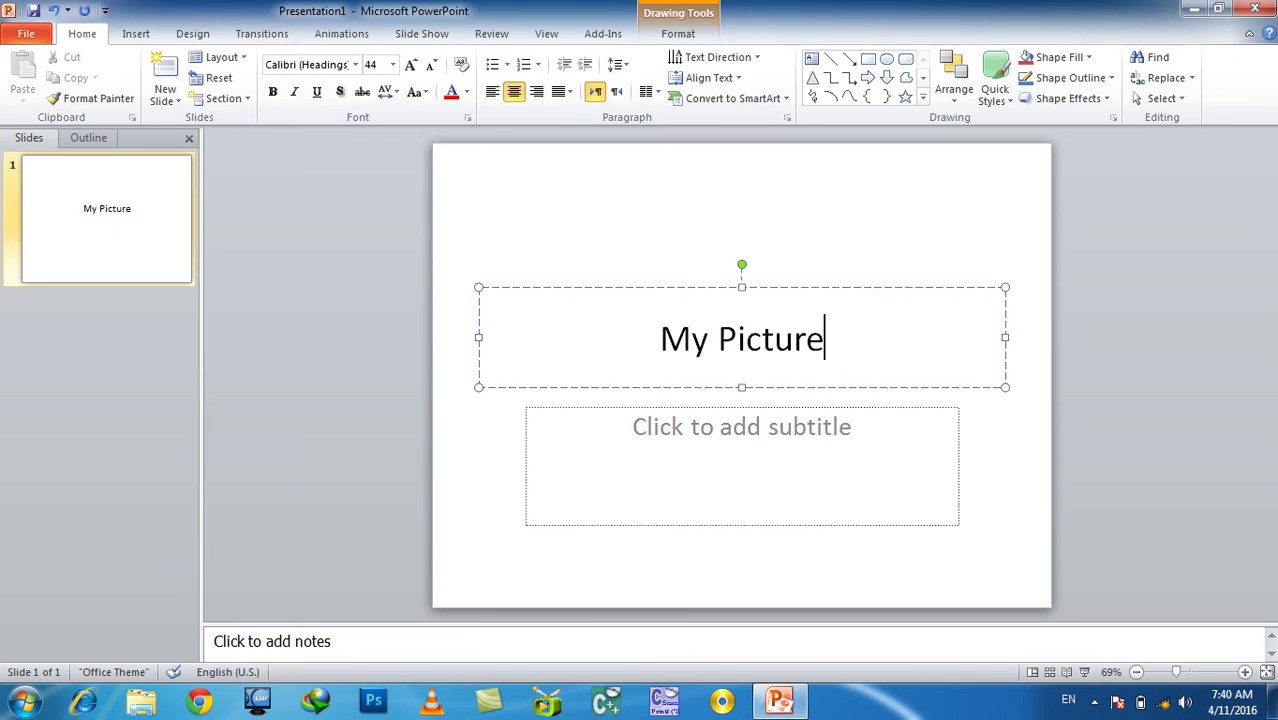
pyautogui.write('s')
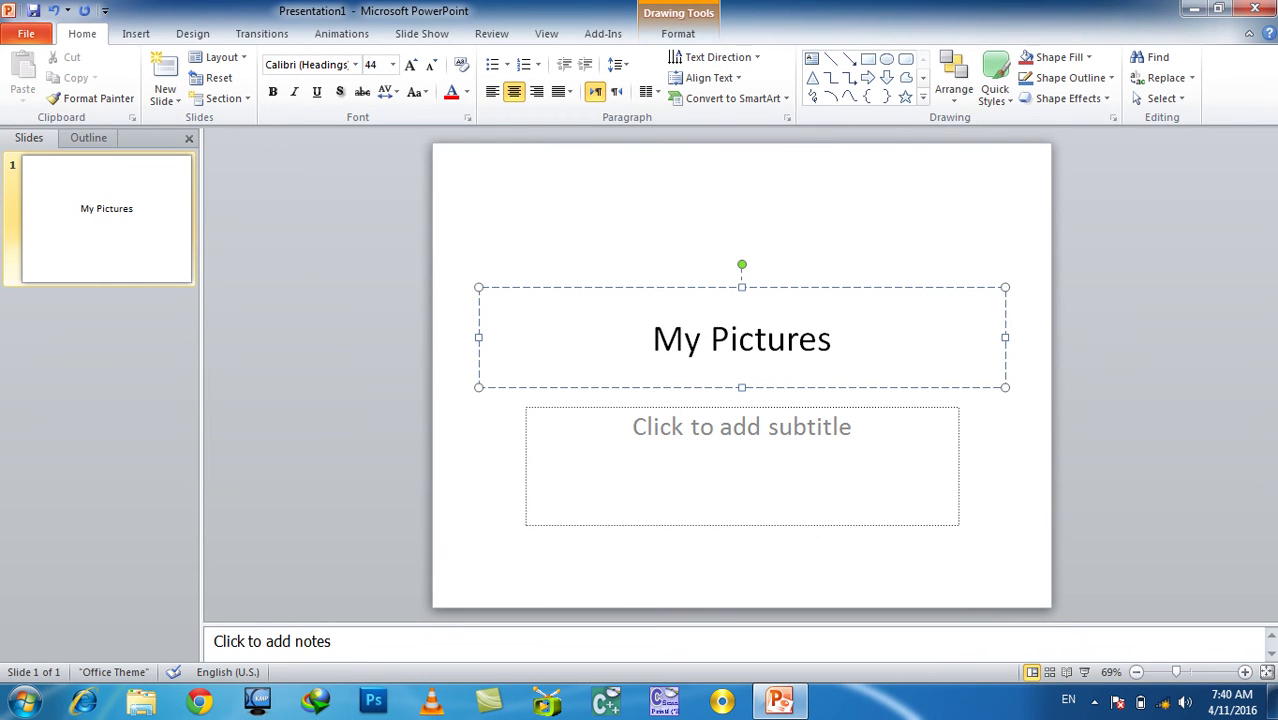
pyautogui.click(722, 406)
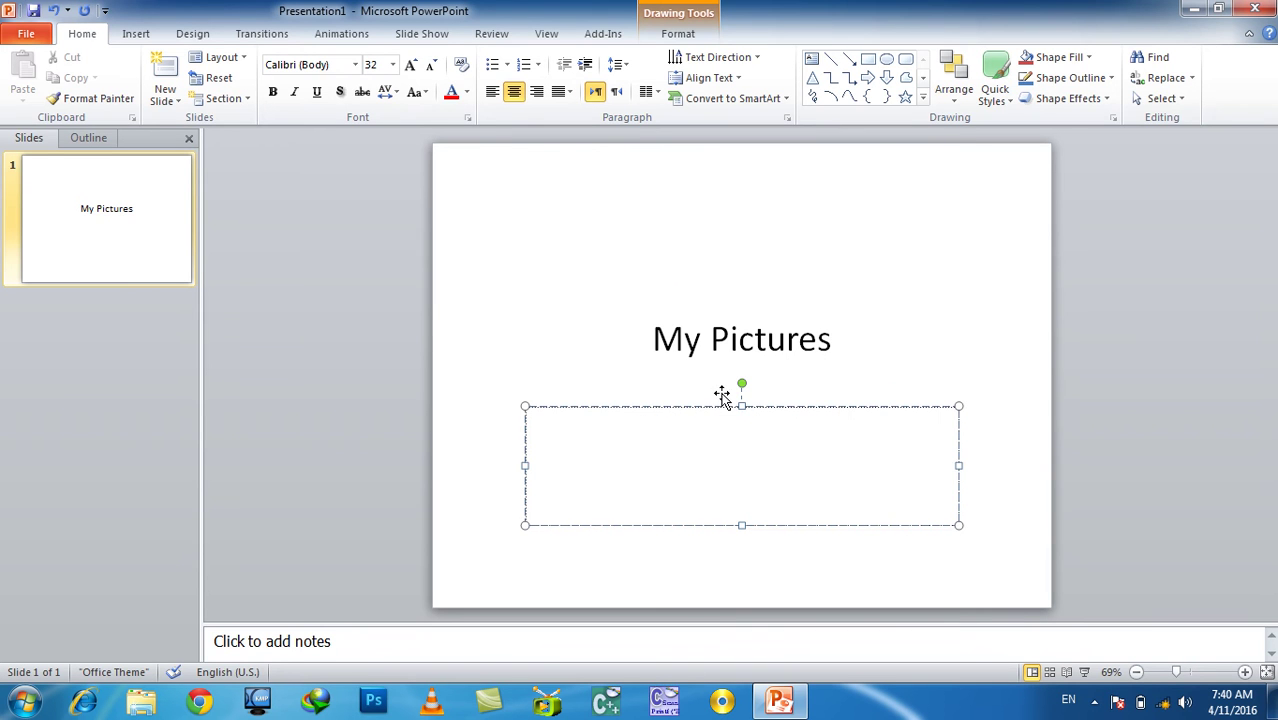
pyautogui.click(717, 401)
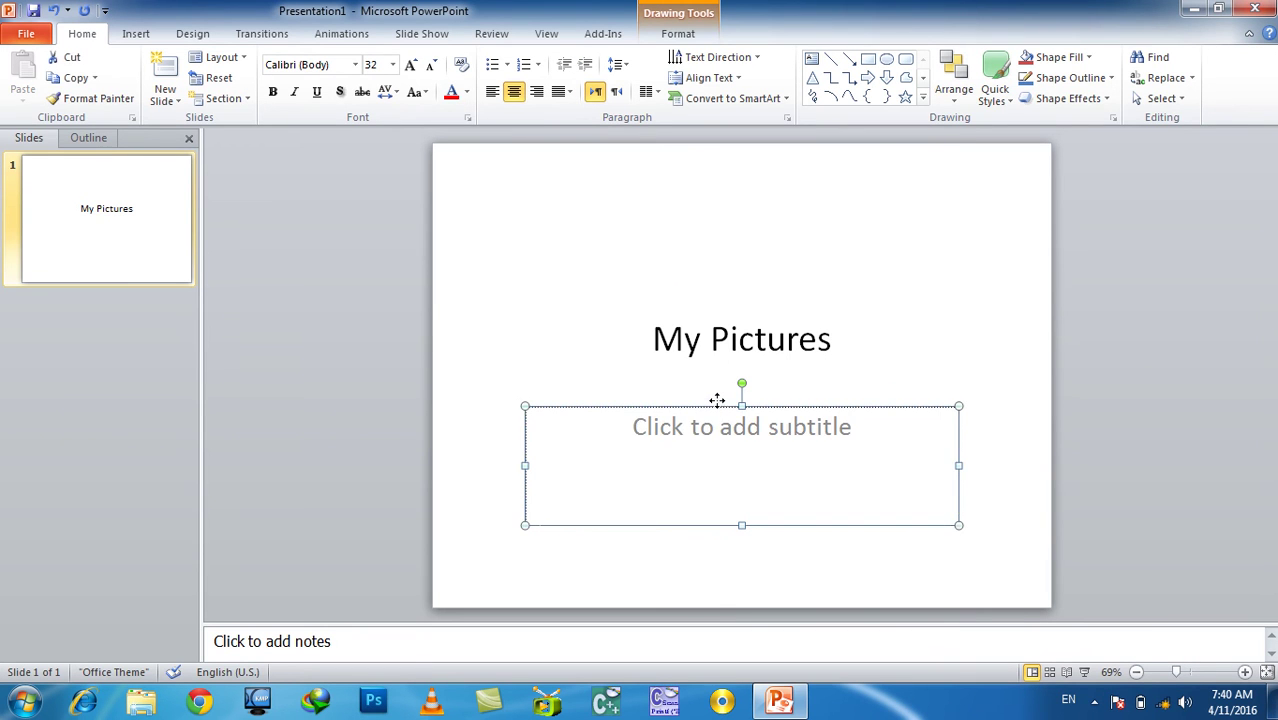
pyautogui.press('Delete')
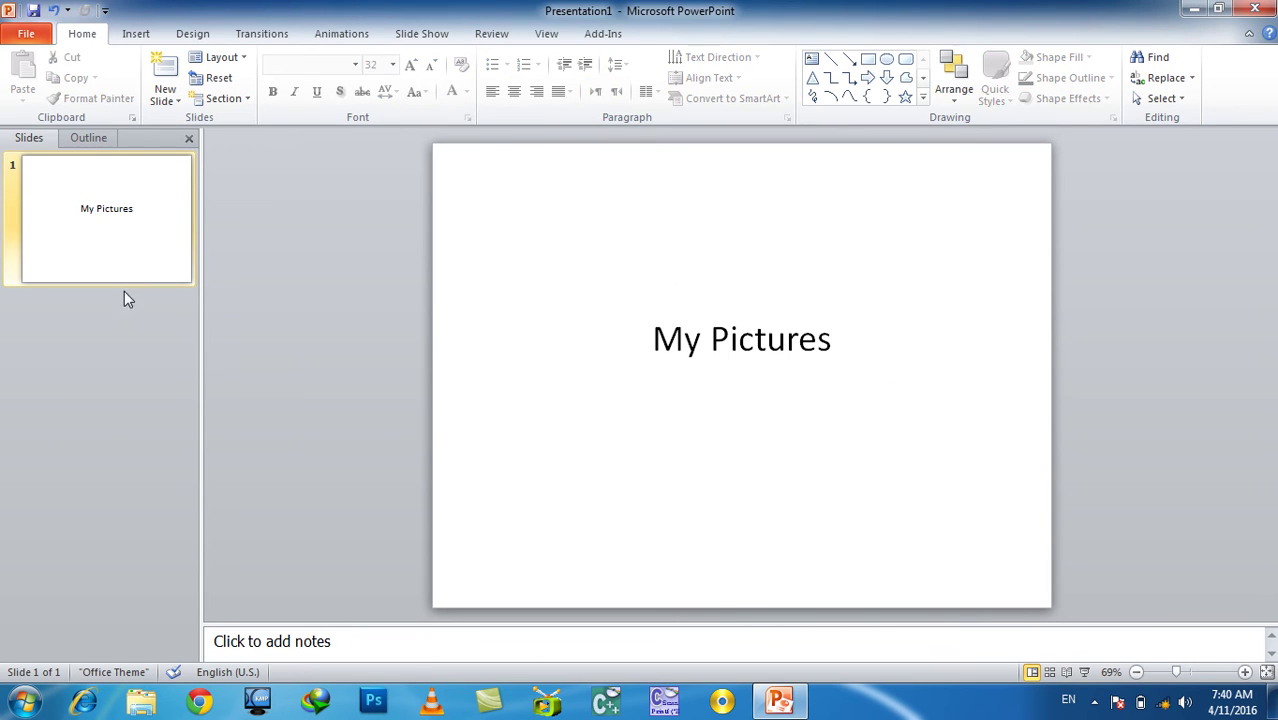
pyautogui.click(128, 305)
# - Add extra slides after the title slide, then delete them again
pyautogui.press('Return')
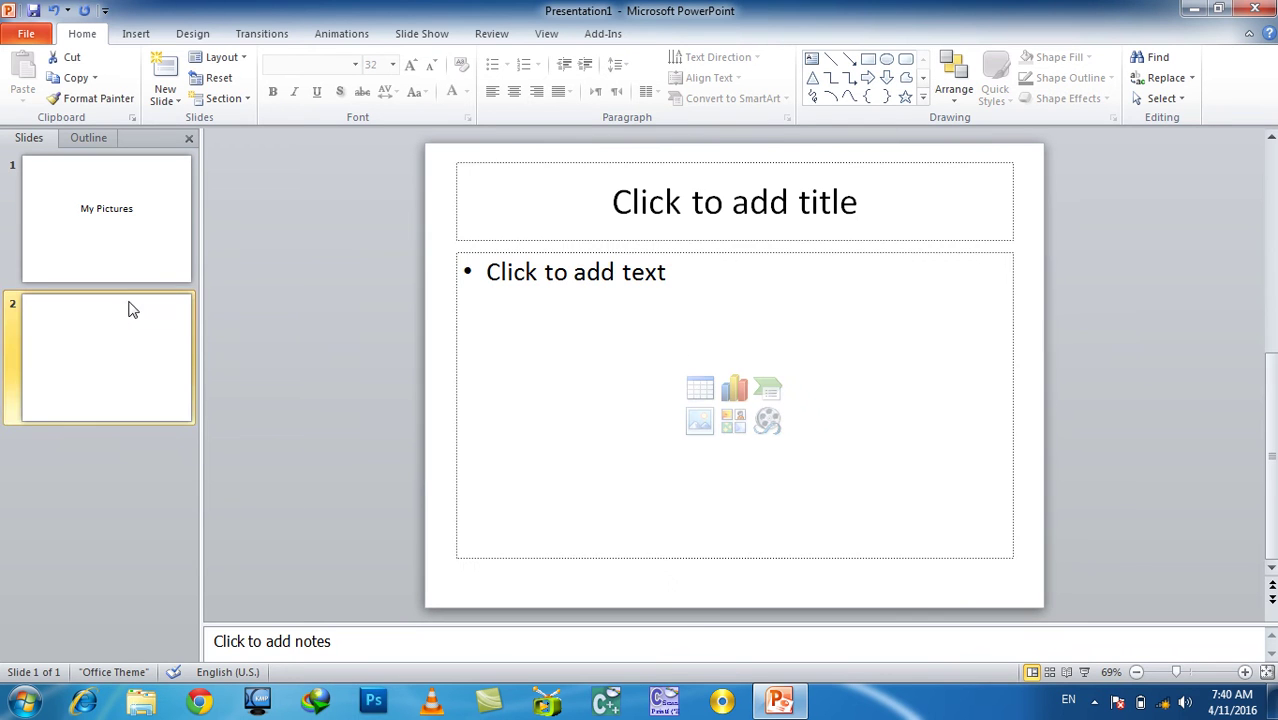
pyautogui.press('Return')
pyautogui.press('Return')
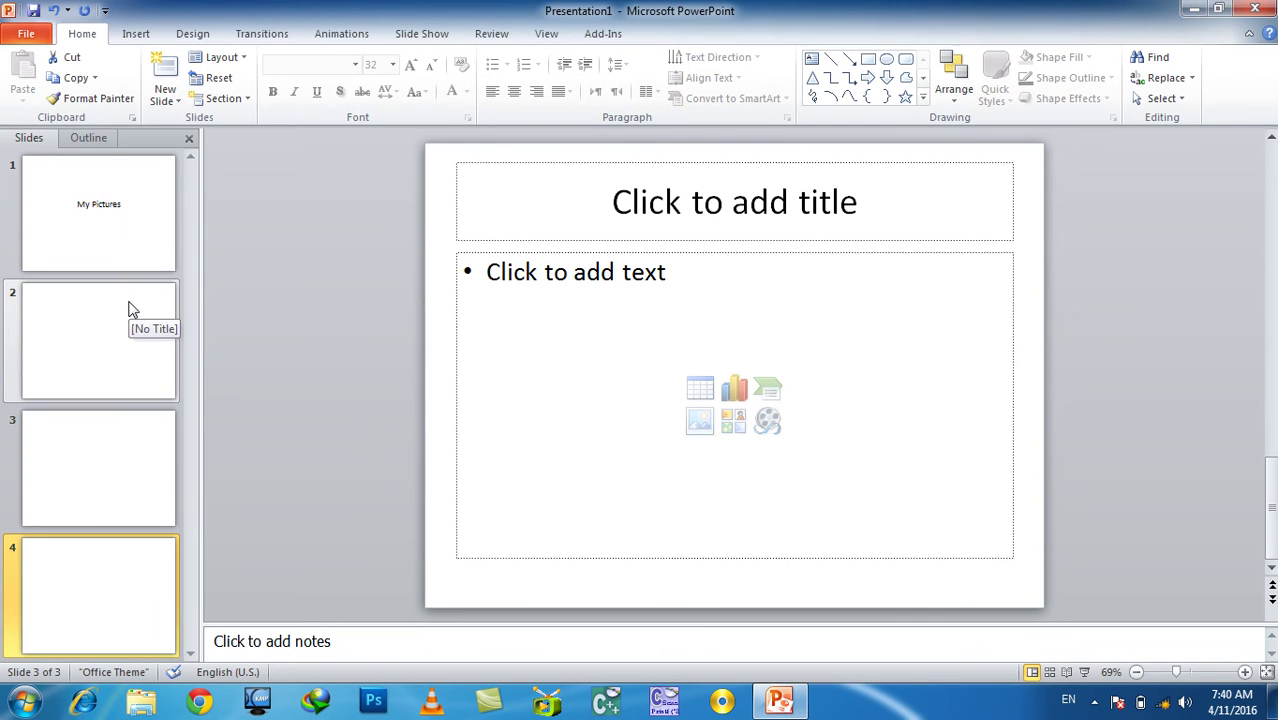
pyautogui.press('Delete')
pyautogui.press('Delete')
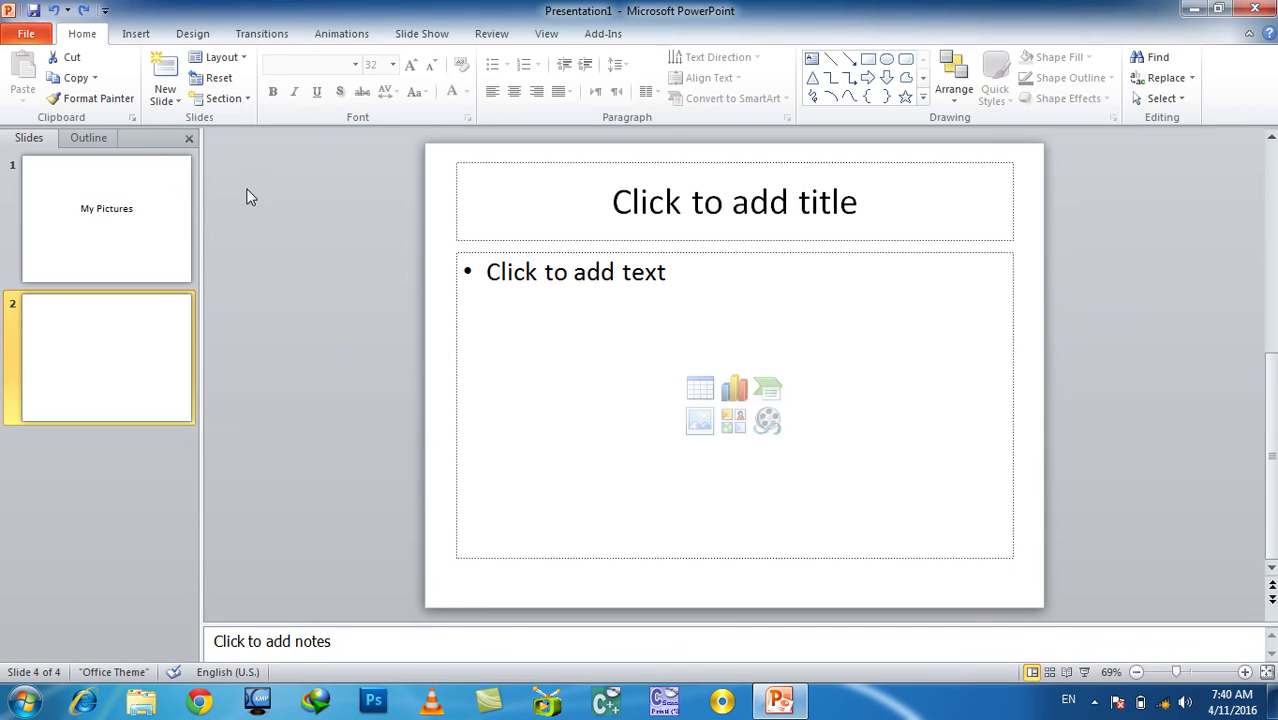
pyautogui.press('Delete')
# - Insert blank-layout slides with New Slide > Blank and Ctrl+M, then select slide 2
pyautogui.click(166, 98)
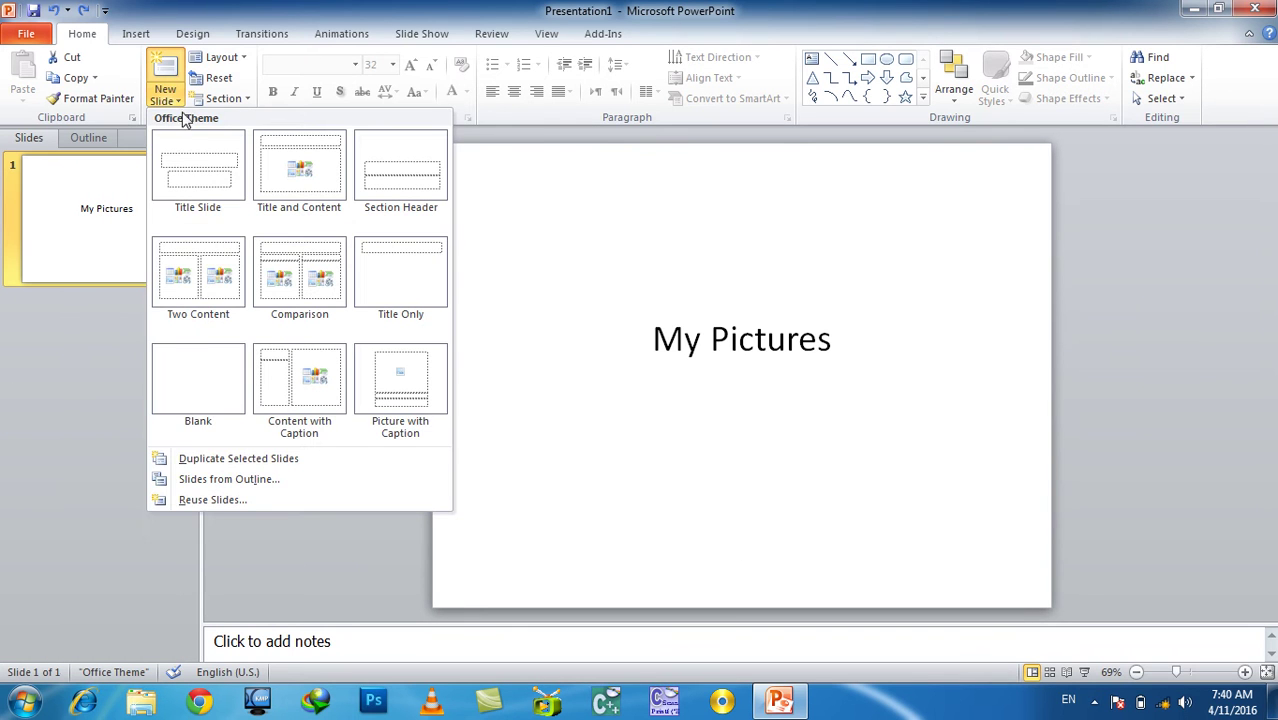
pyautogui.click(208, 388)
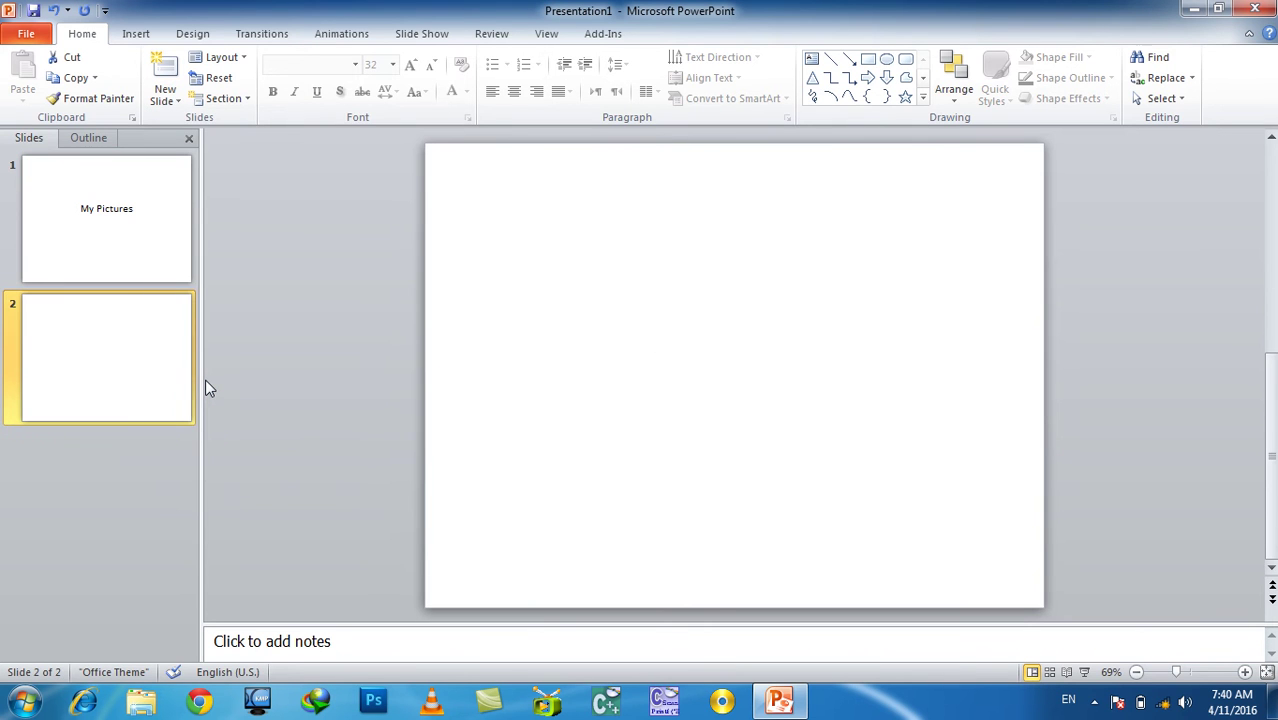
pyautogui.hotkey('ctrl', 'm')
pyautogui.hotkey('ctrl', 'm')
pyautogui.hotkey('ctrl', 'm')
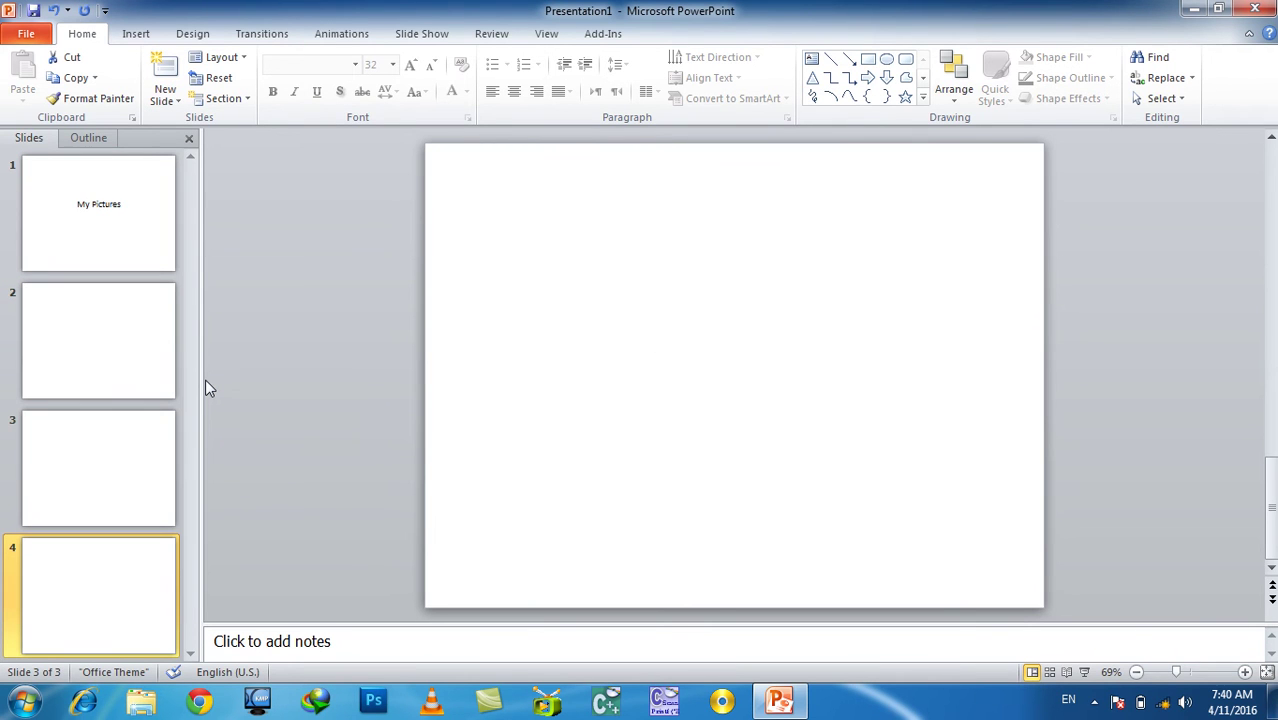
pyautogui.hotkey('ctrl', 'm')
pyautogui.hotkey('ctrl', 'm')
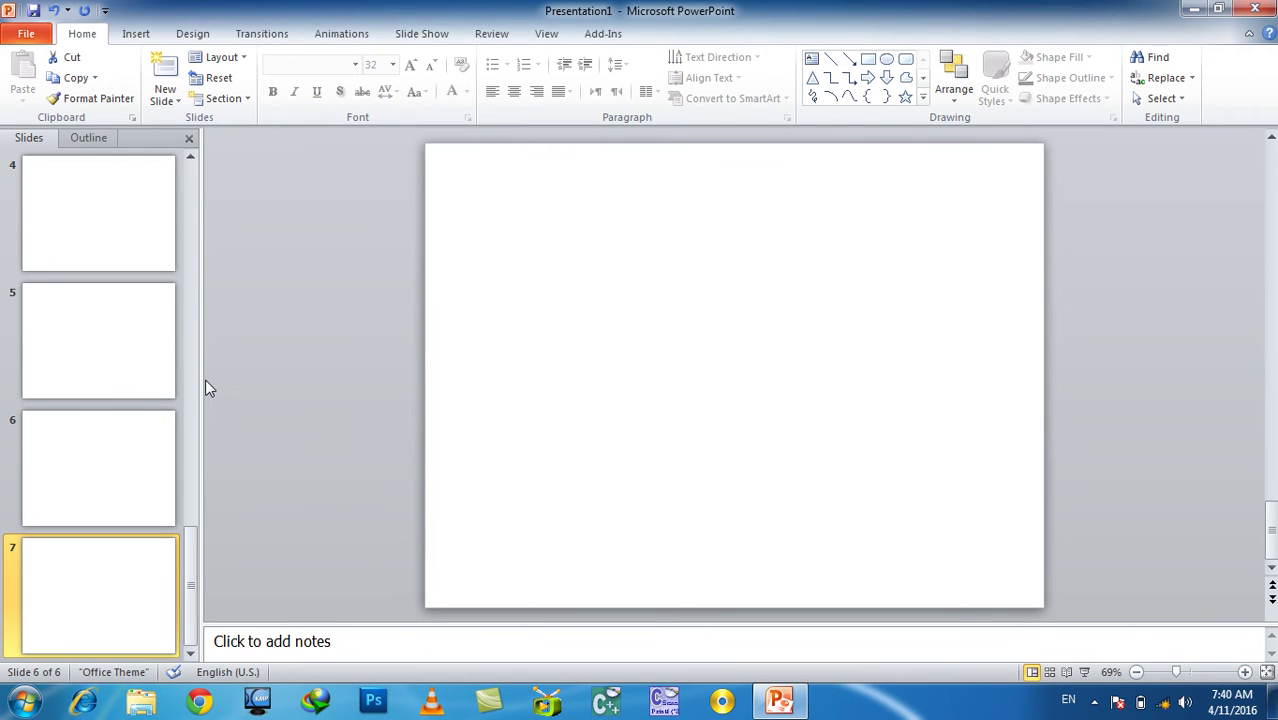
pyautogui.scroll(3, 143, 330)
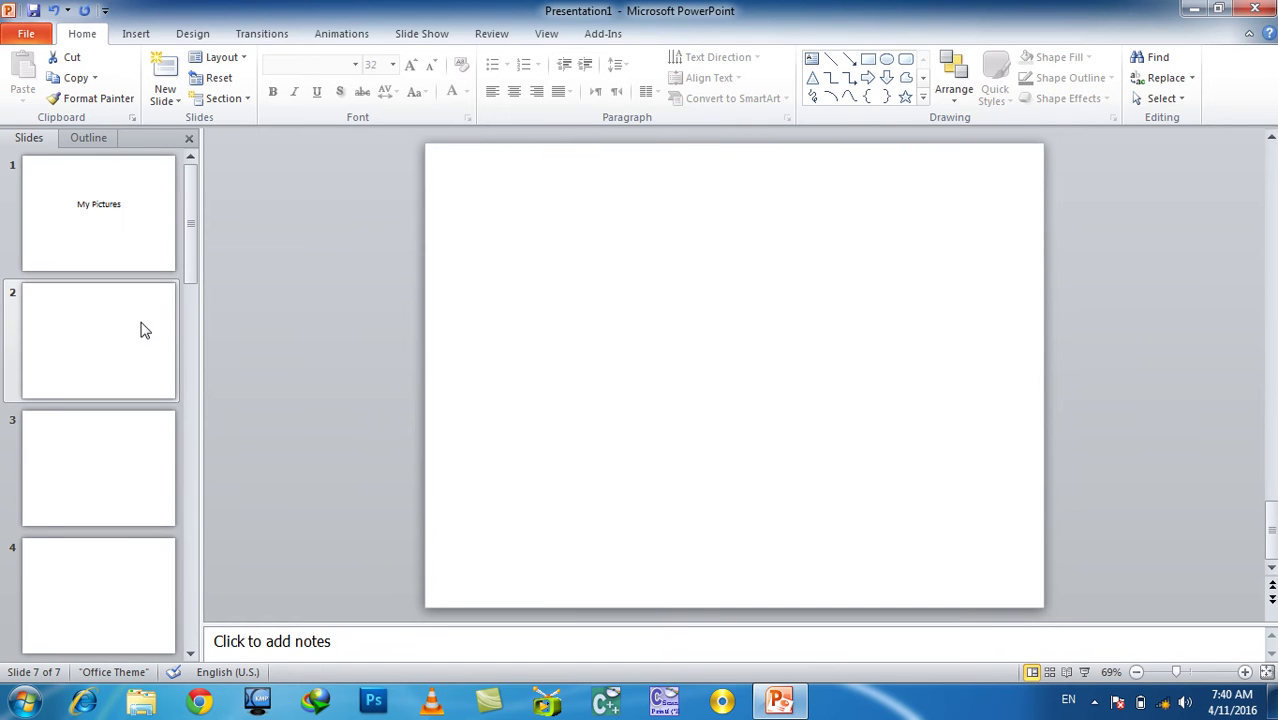
pyautogui.click(141, 329)
pyautogui.click(136, 33)
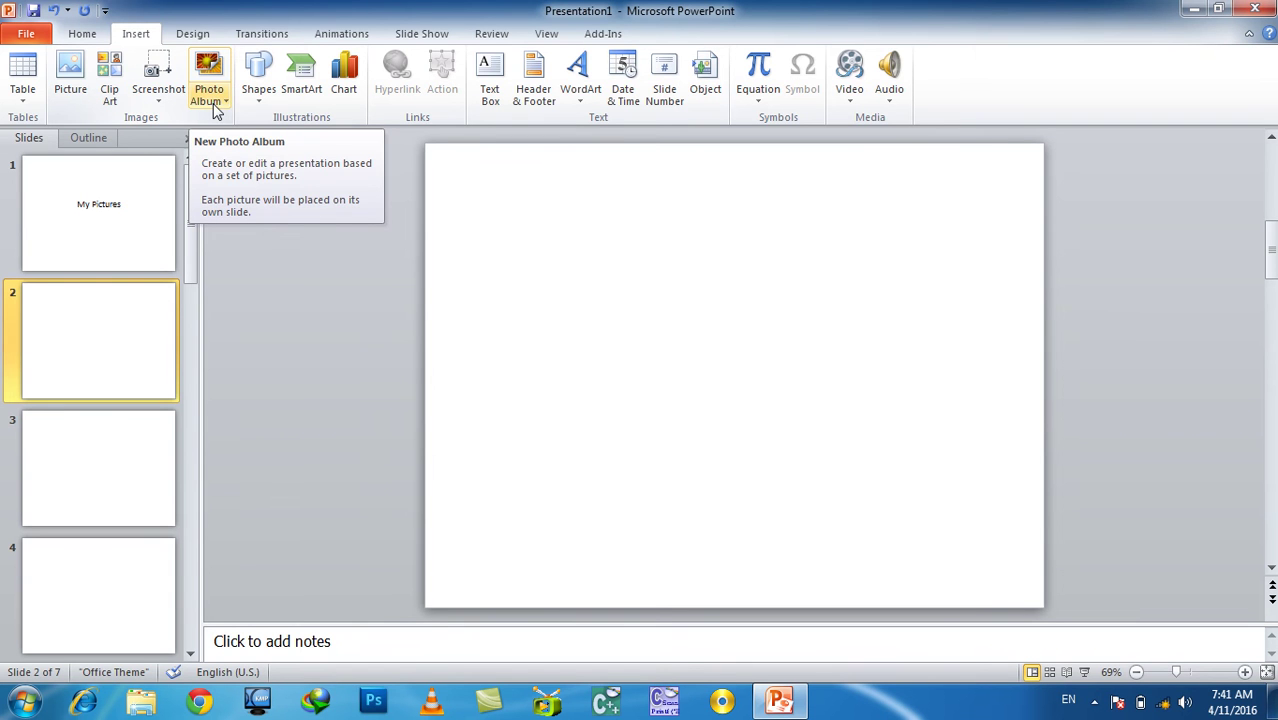
pyautogui.click(70, 80)
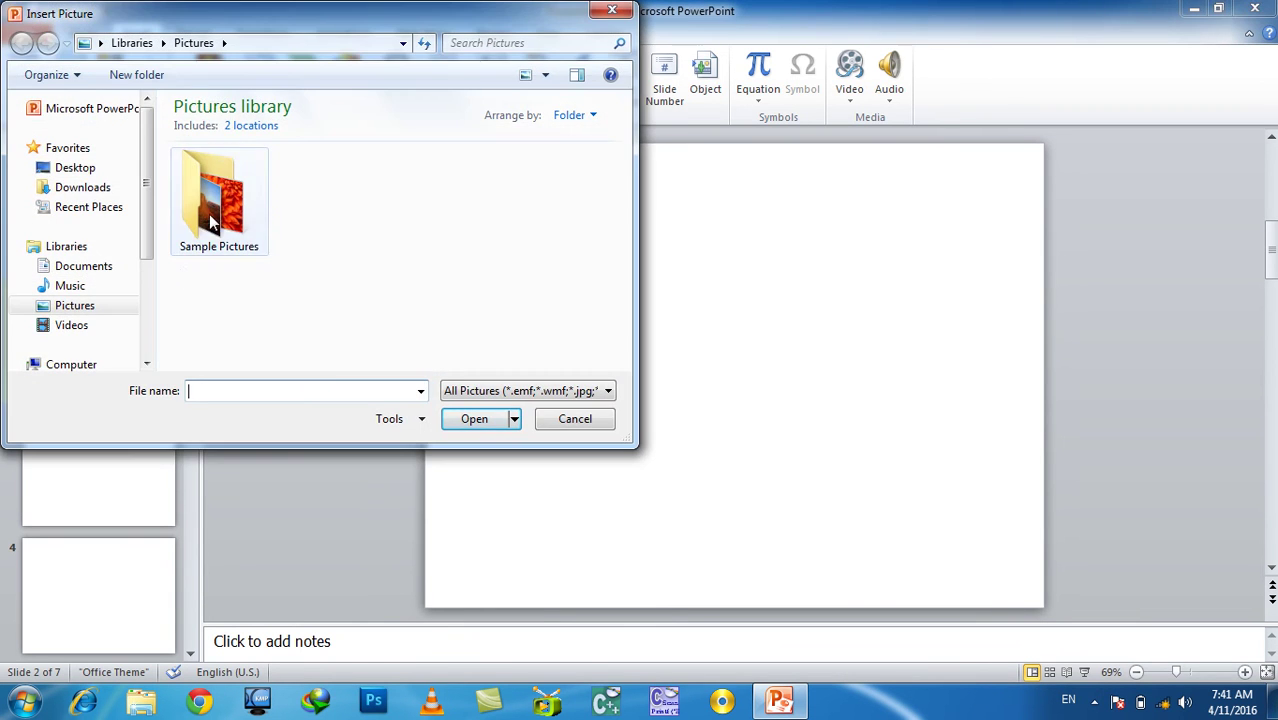
pyautogui.doubleClick(258, 230)
pyautogui.doubleClick(239, 203)
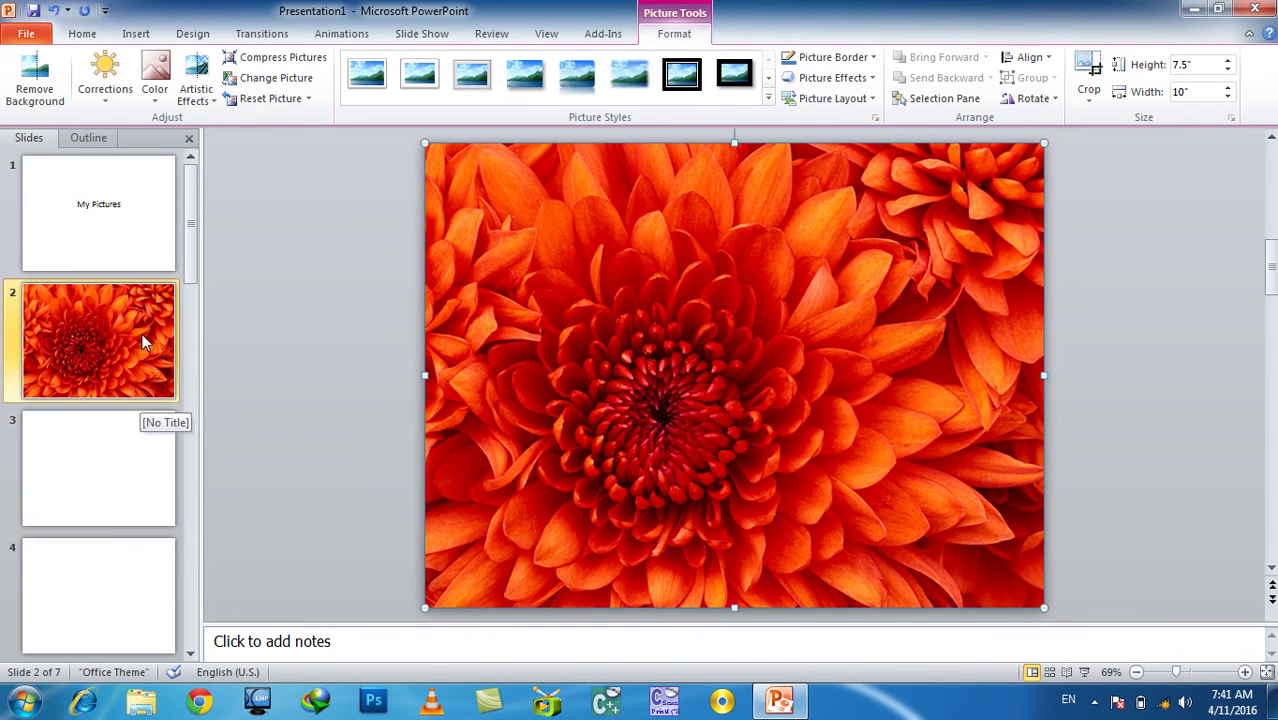
pyautogui.press('Delete')
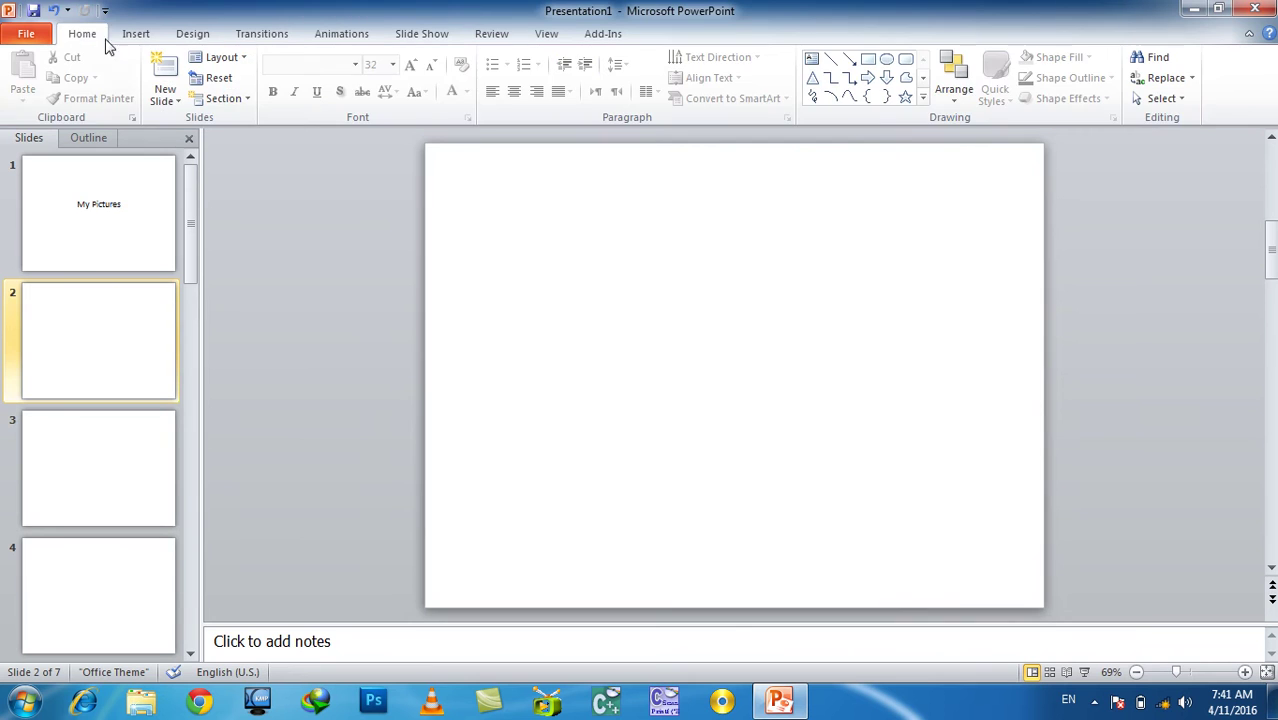
# - Open the Insert Picture dialog and browse to D:\New Pics\FB Pics
pyautogui.click(133, 33)
pyautogui.click(70, 72)
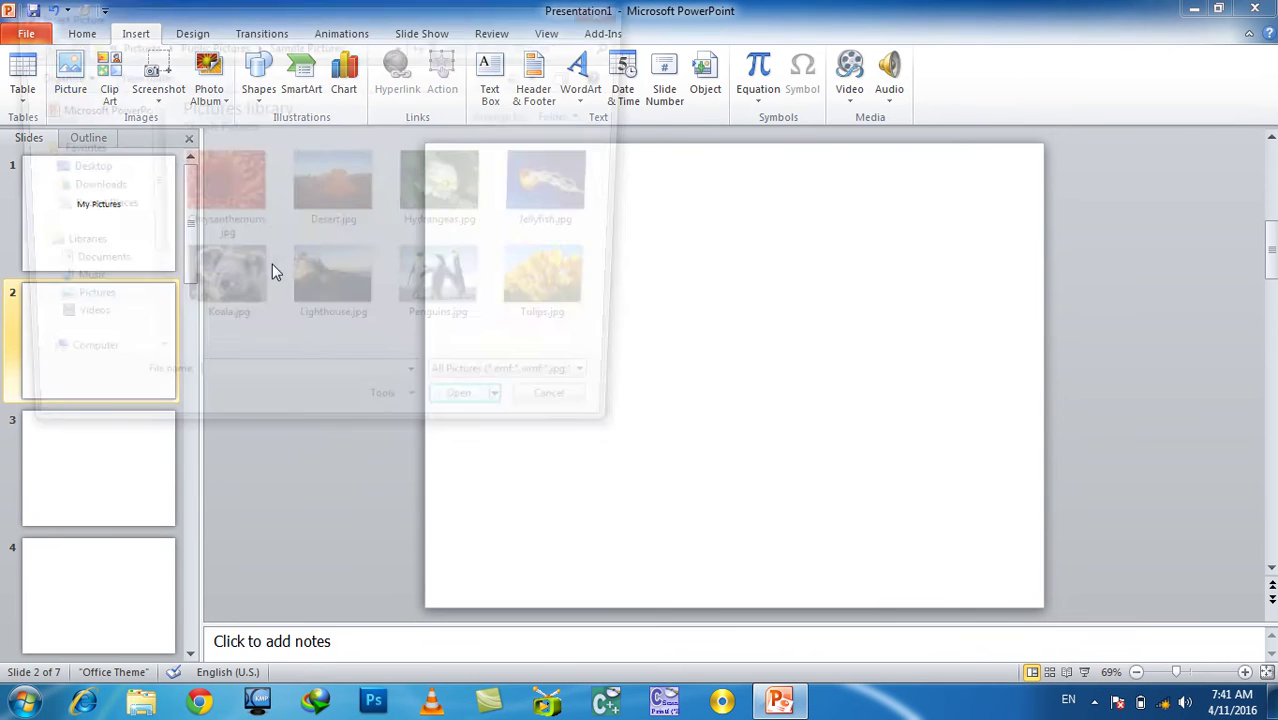
pyautogui.click(100, 362)
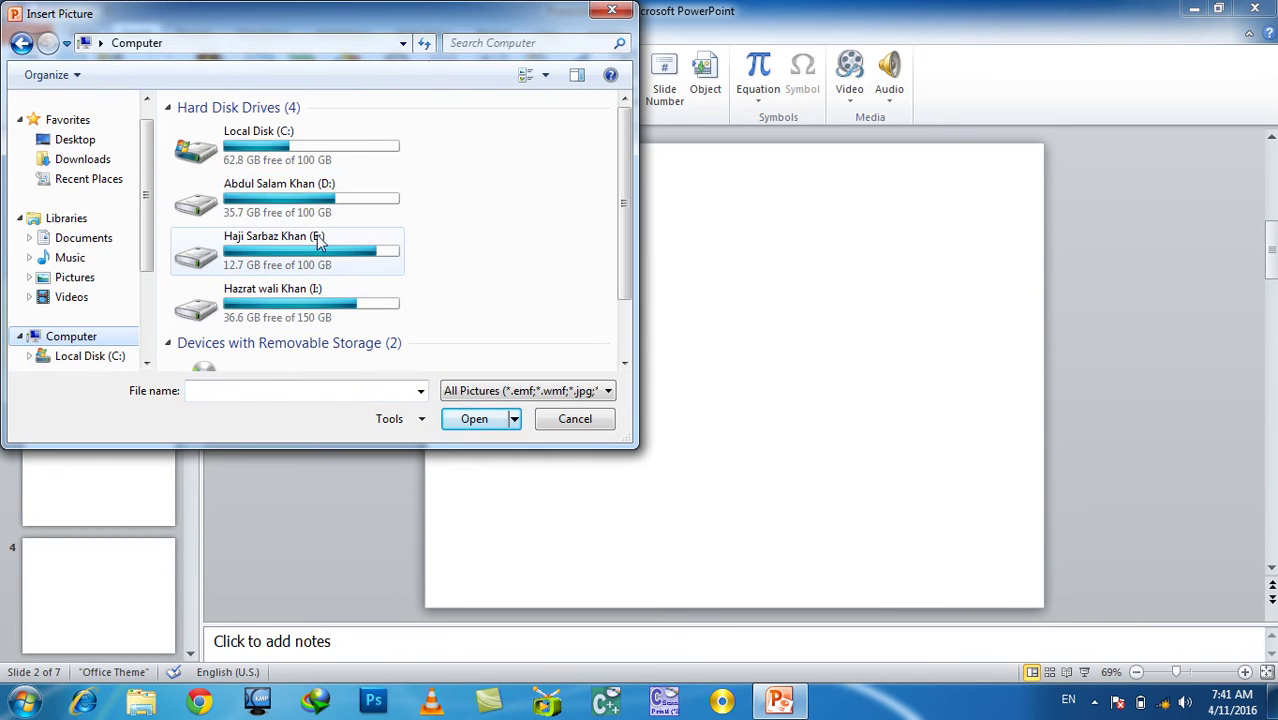
pyautogui.doubleClick(326, 260)
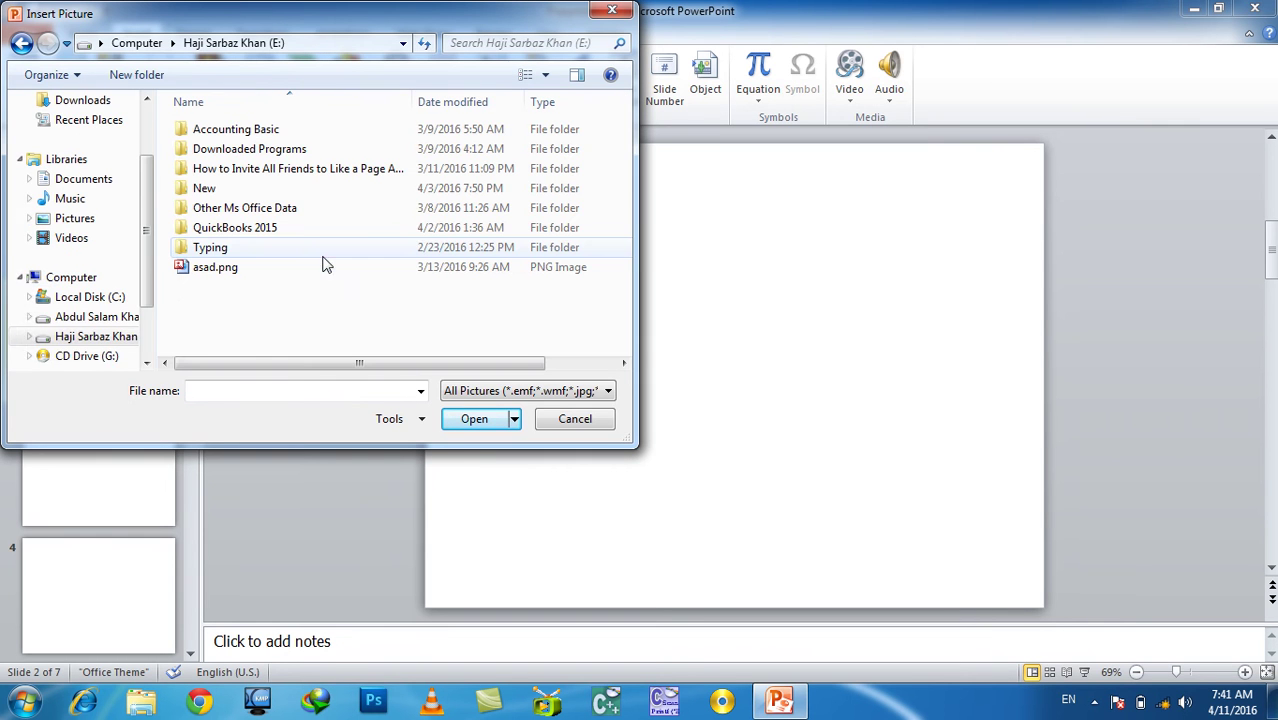
pyautogui.click(95, 316)
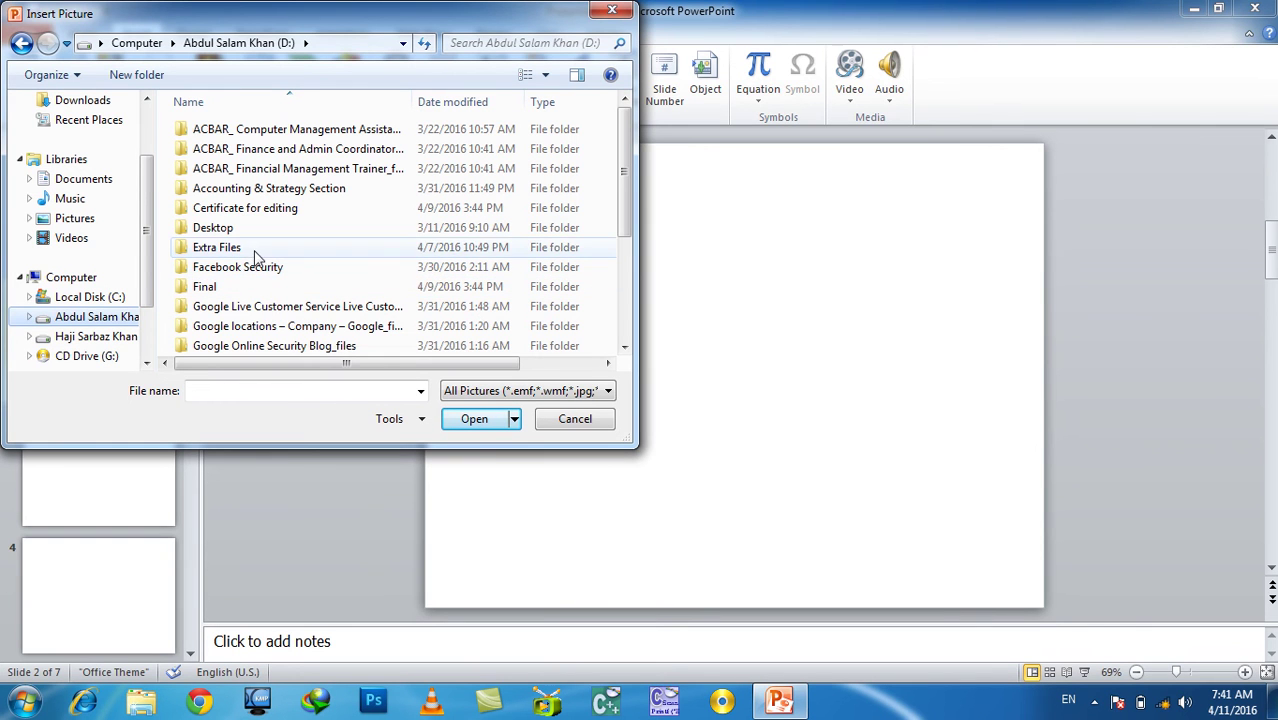
pyautogui.click(245, 248)
pyautogui.moveTo(625, 196); pyautogui.dragTo(627, 270)
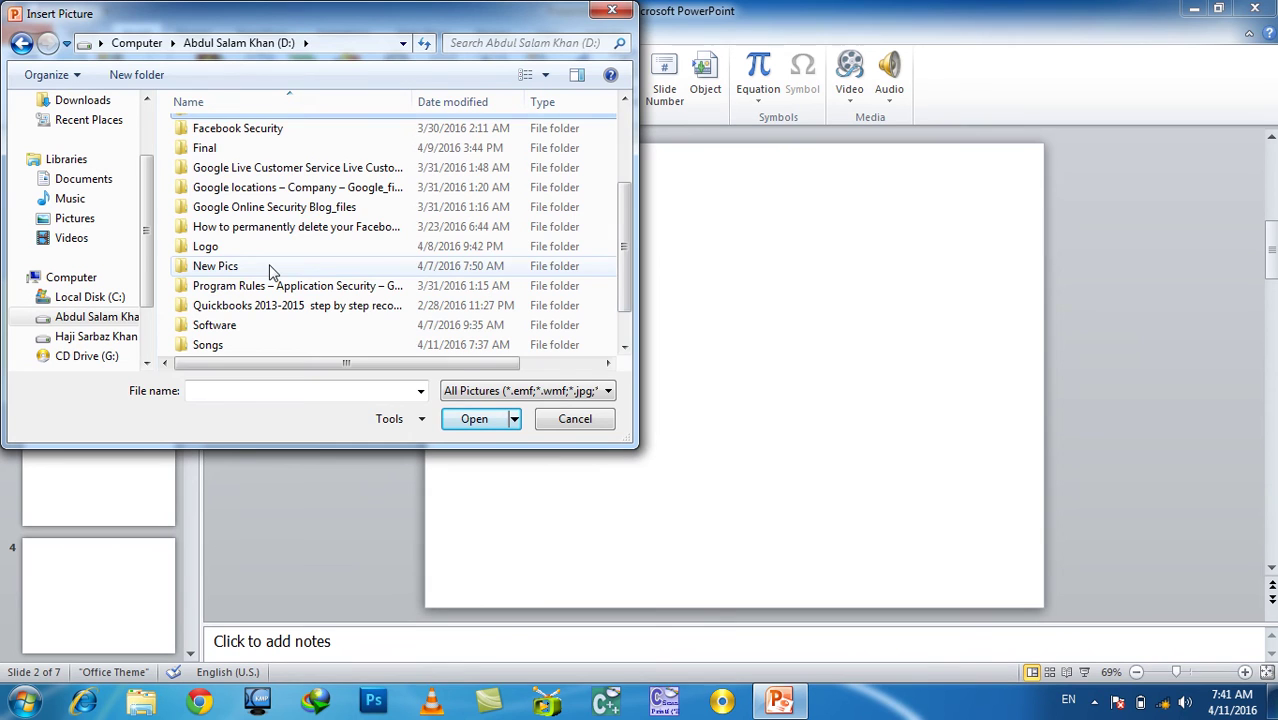
pyautogui.doubleClick(270, 268)
pyautogui.doubleClick(215, 145)
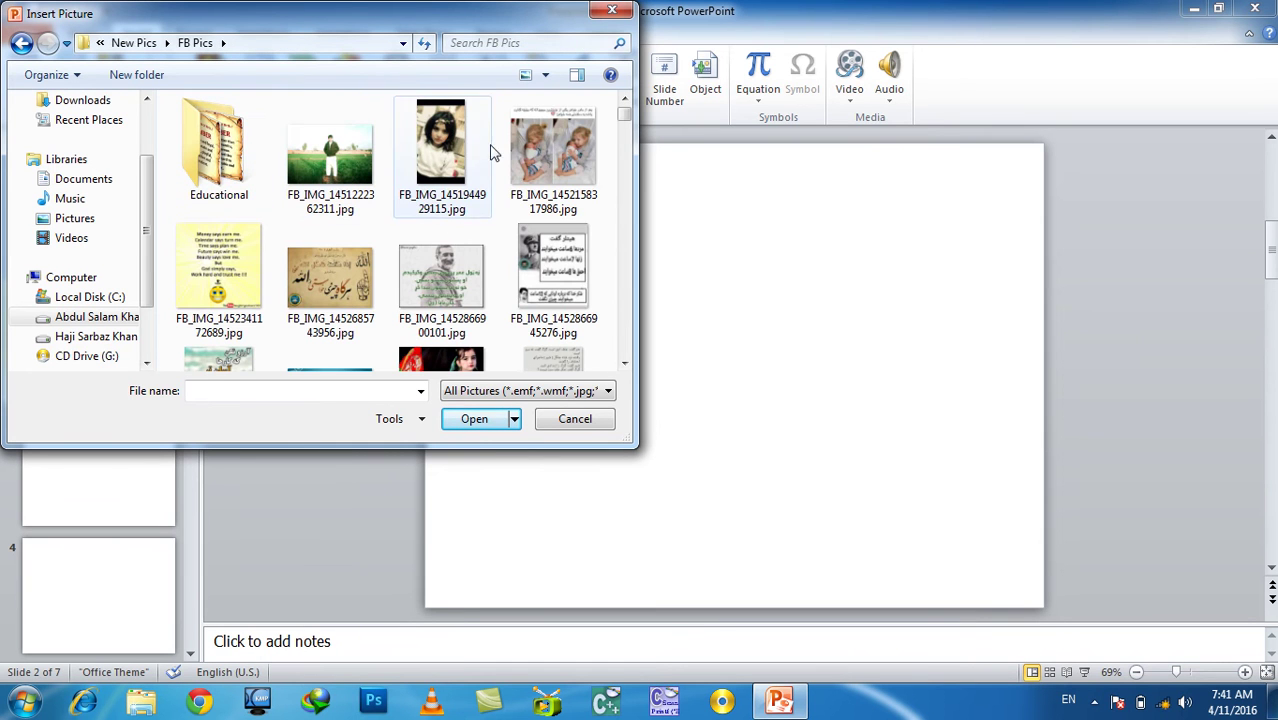
# - Insert FB_IMG_1452923154290.jpg, the girl-with-flag photo, onto slide 2, then go to slide 3
pyautogui.click(623, 364)
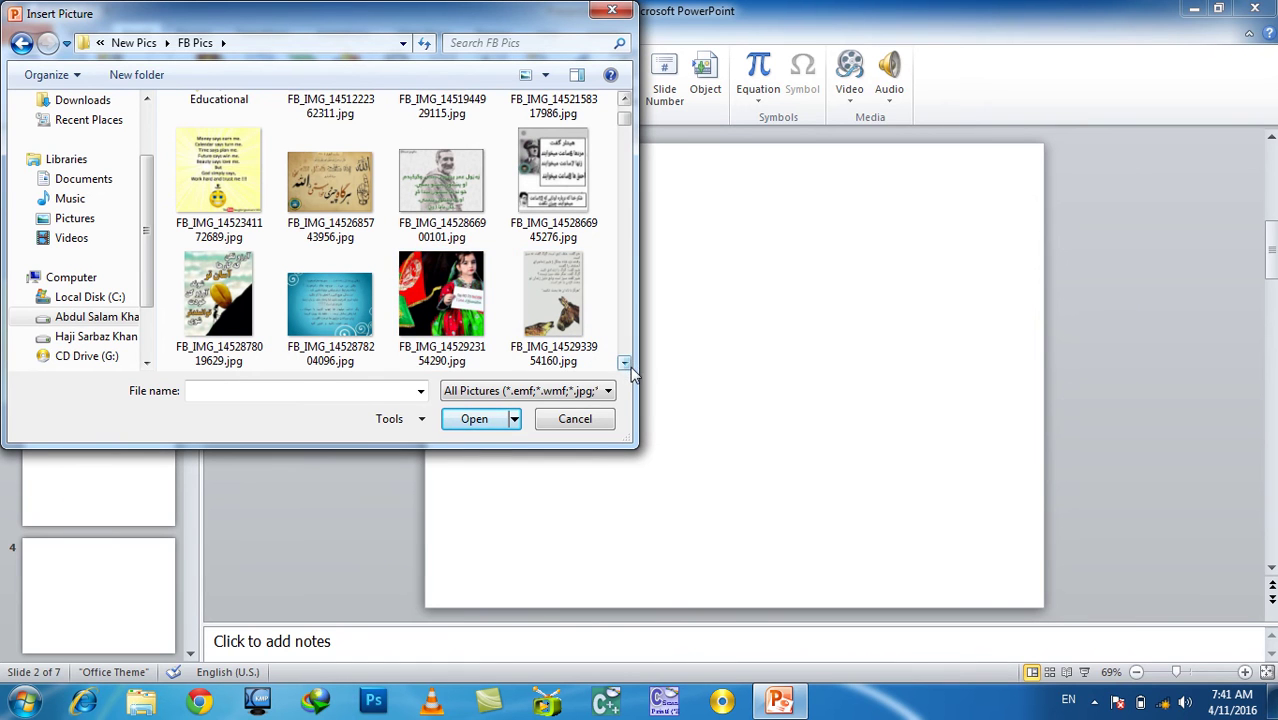
pyautogui.click(461, 316)
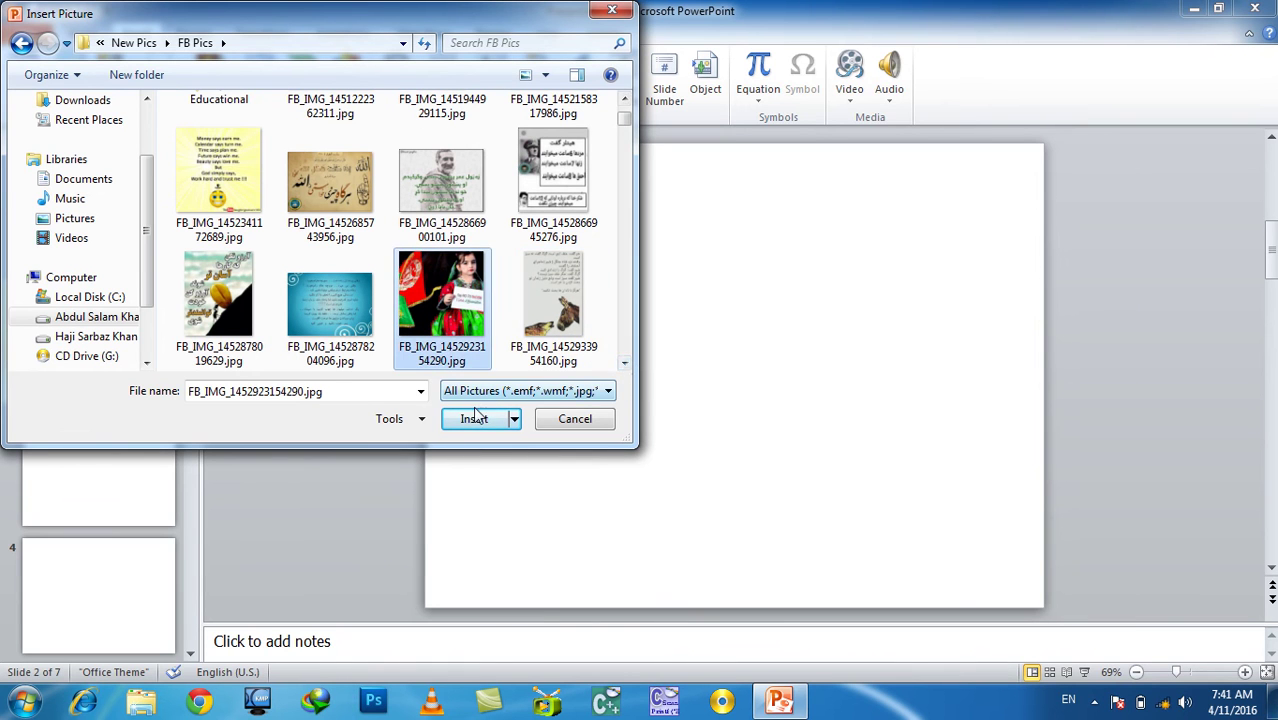
pyautogui.click(470, 418)
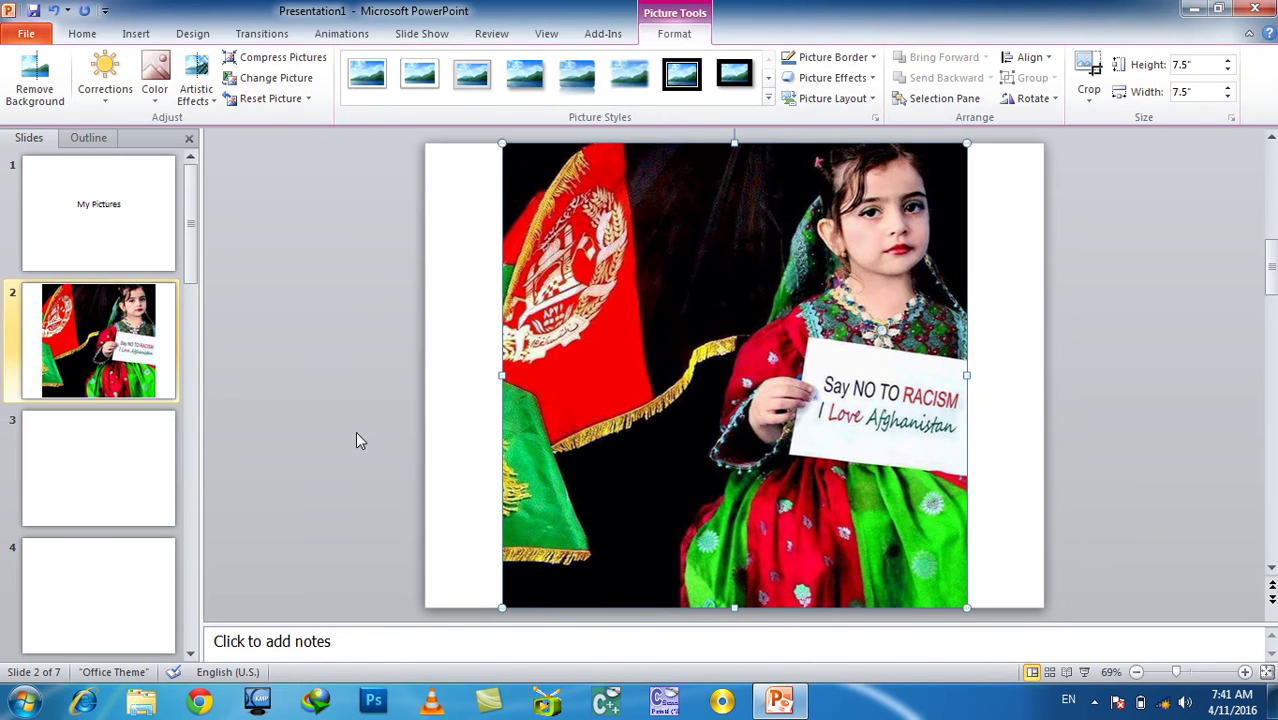
pyautogui.click(104, 465)
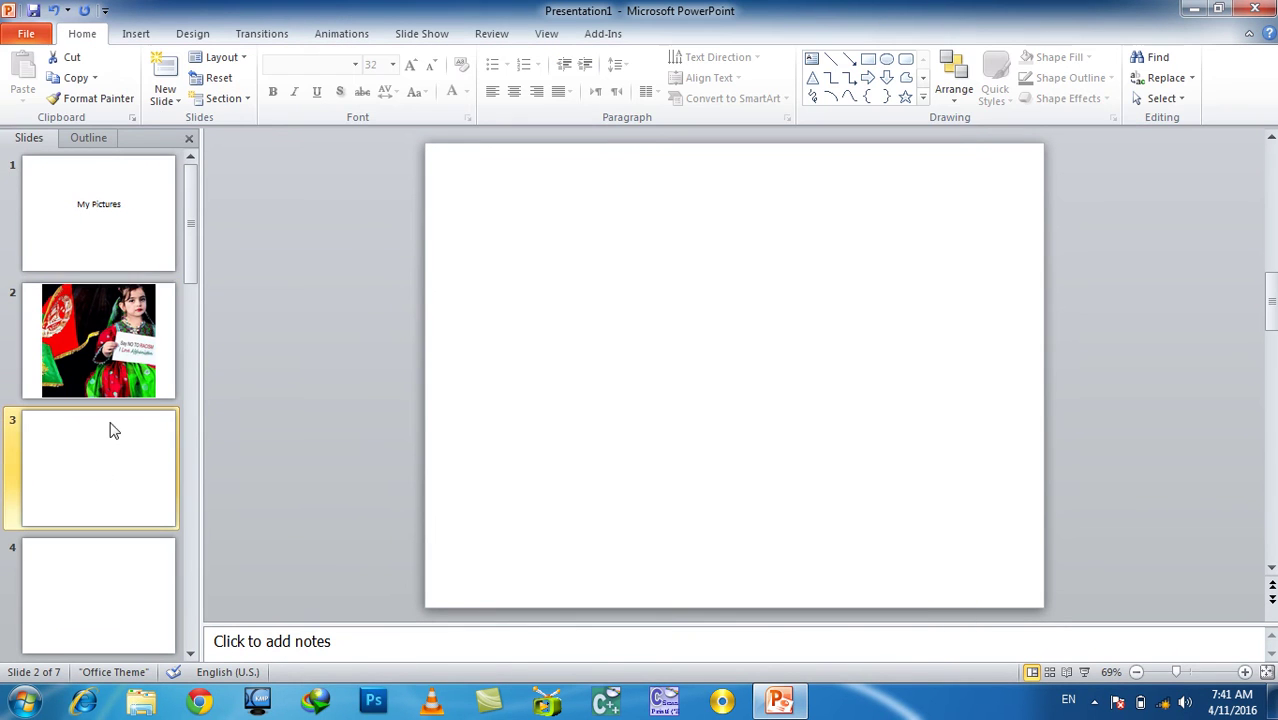
# - Insert the girl-in-white photo from FB Pics on slide 3
pyautogui.click(137, 37)
pyautogui.click(67, 78)
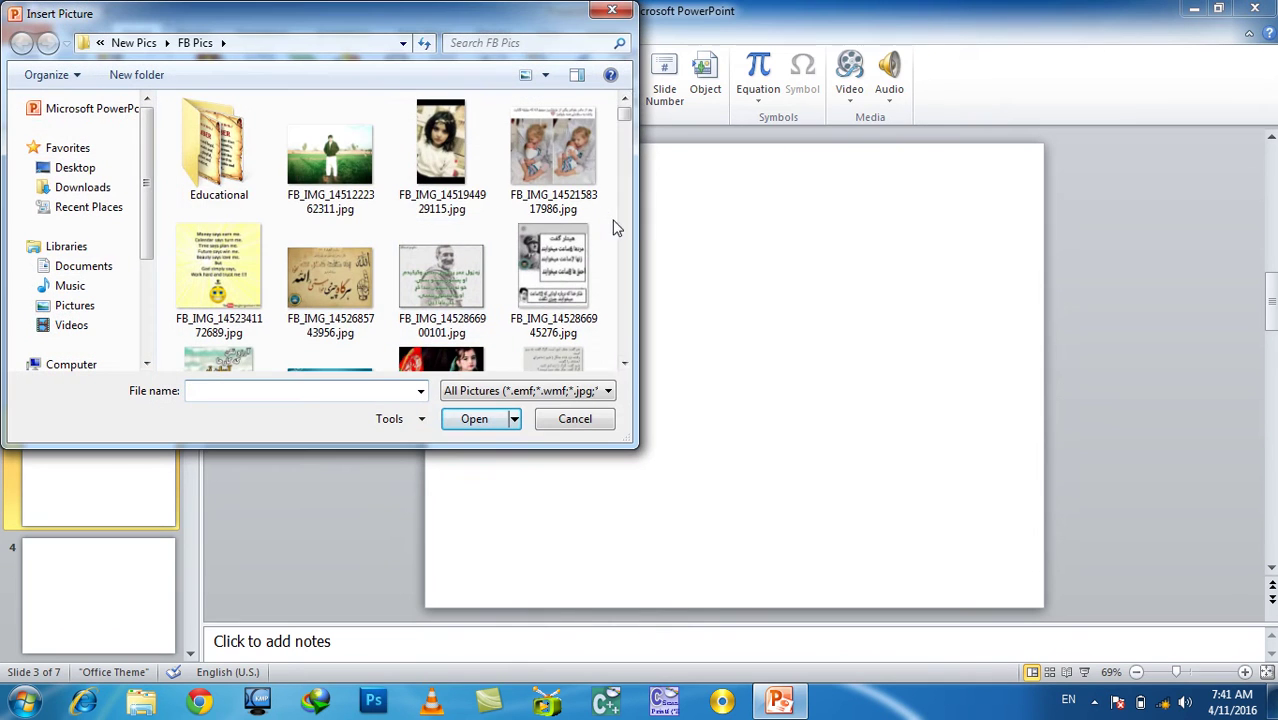
pyautogui.scroll(-2, 624, 354)
pyautogui.scroll(-3, 624, 354)
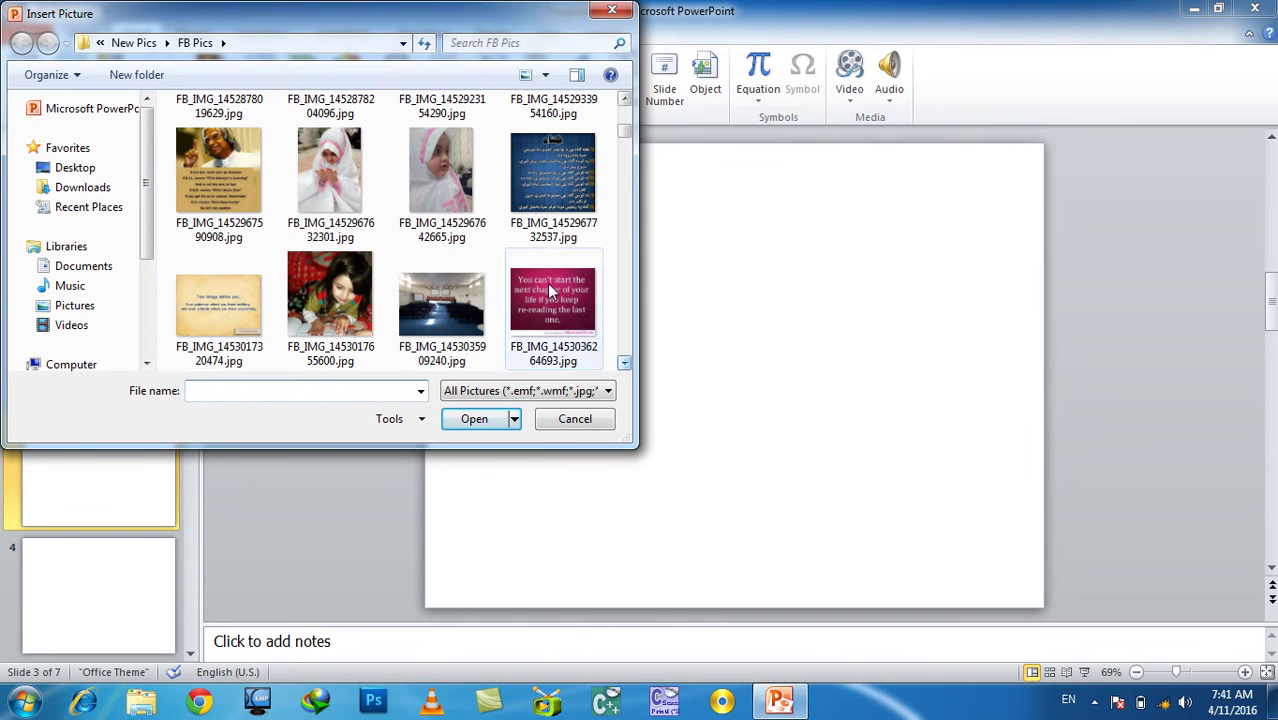
pyautogui.doubleClick(316, 180)
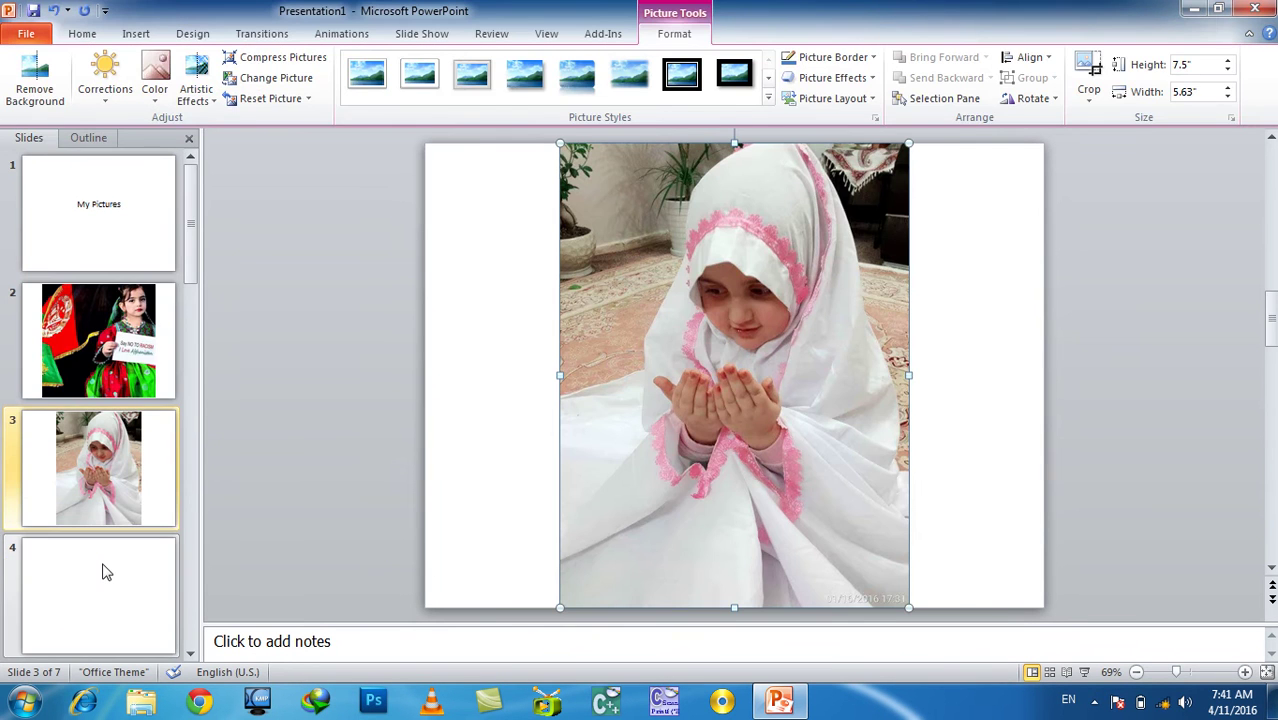
# - Insert the girl-reading photo from FB Pics on slide 4
pyautogui.click(106, 571)
pyautogui.click(130, 35)
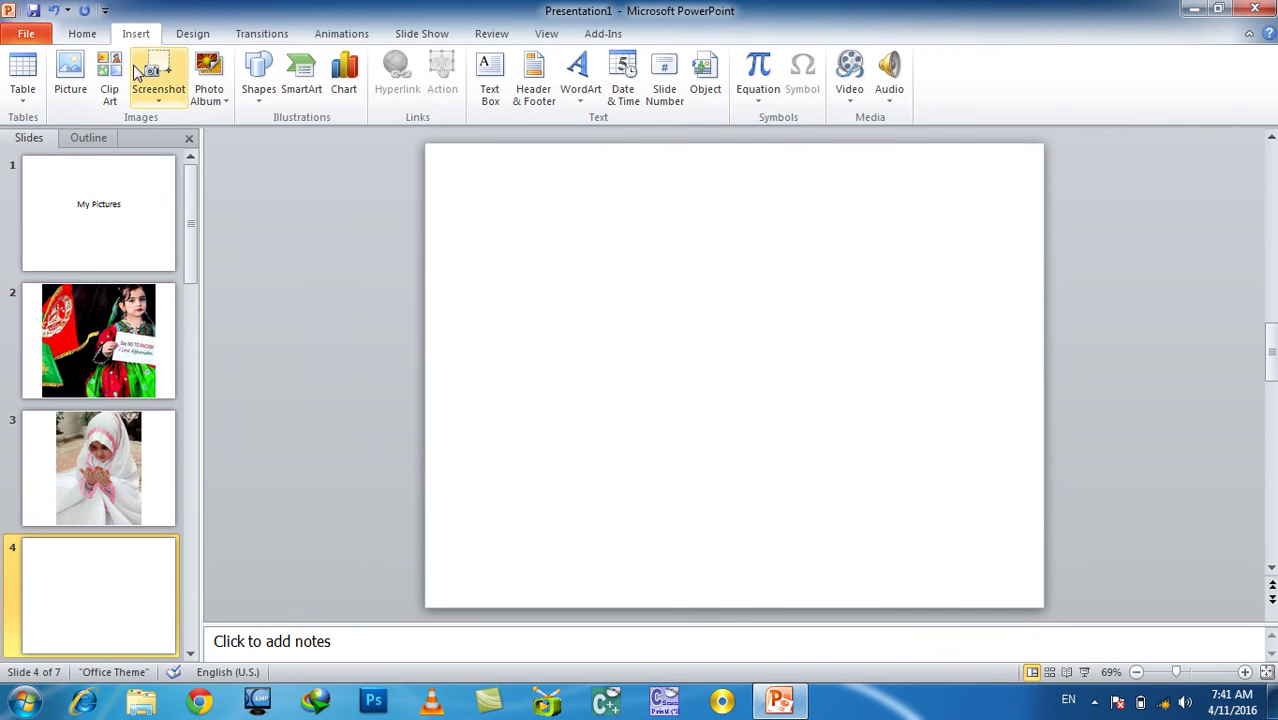
pyautogui.click(70, 75)
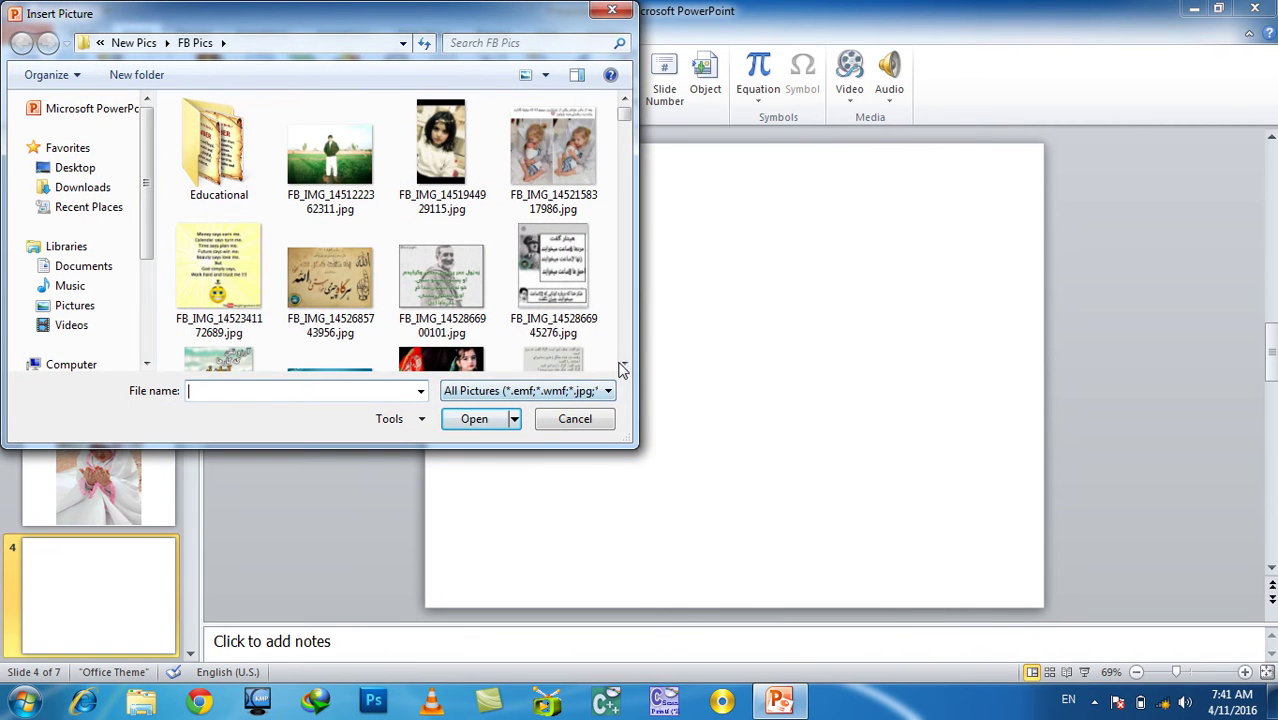
pyautogui.scroll(-2, 622, 370)
pyautogui.scroll(-3, 622, 370)
pyautogui.scroll(-2, 622, 370)
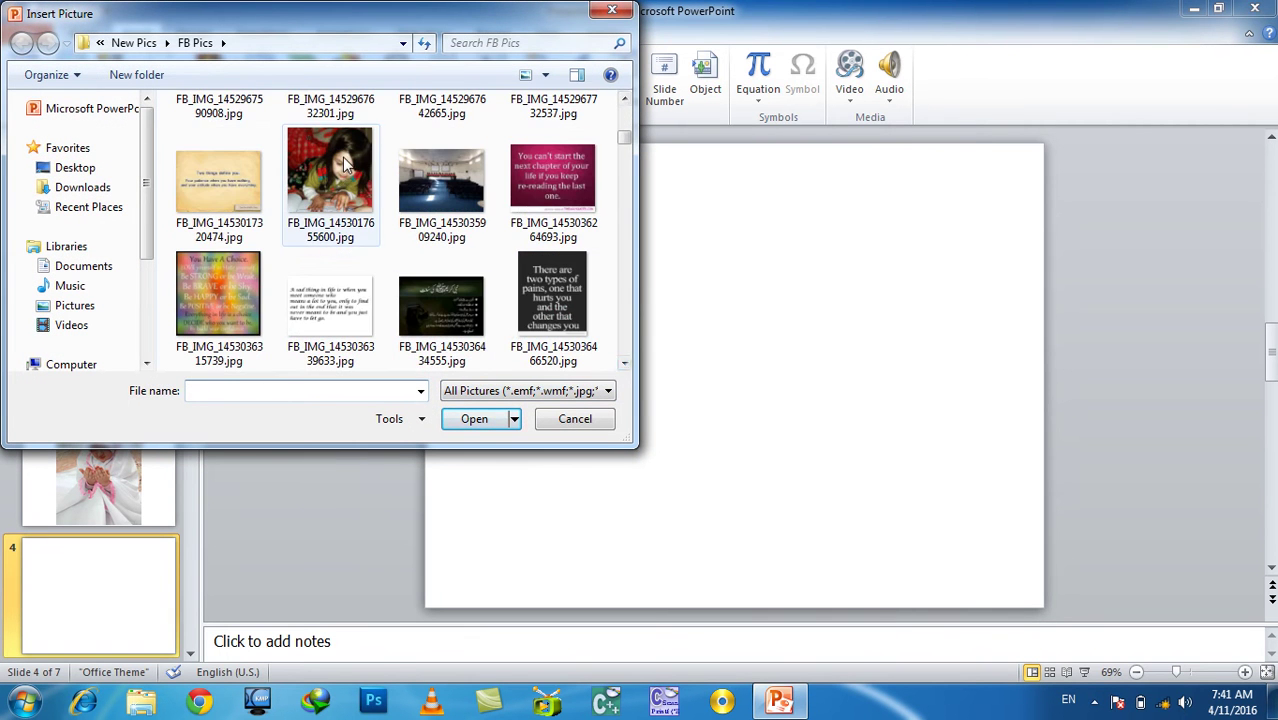
pyautogui.doubleClick(342, 160)
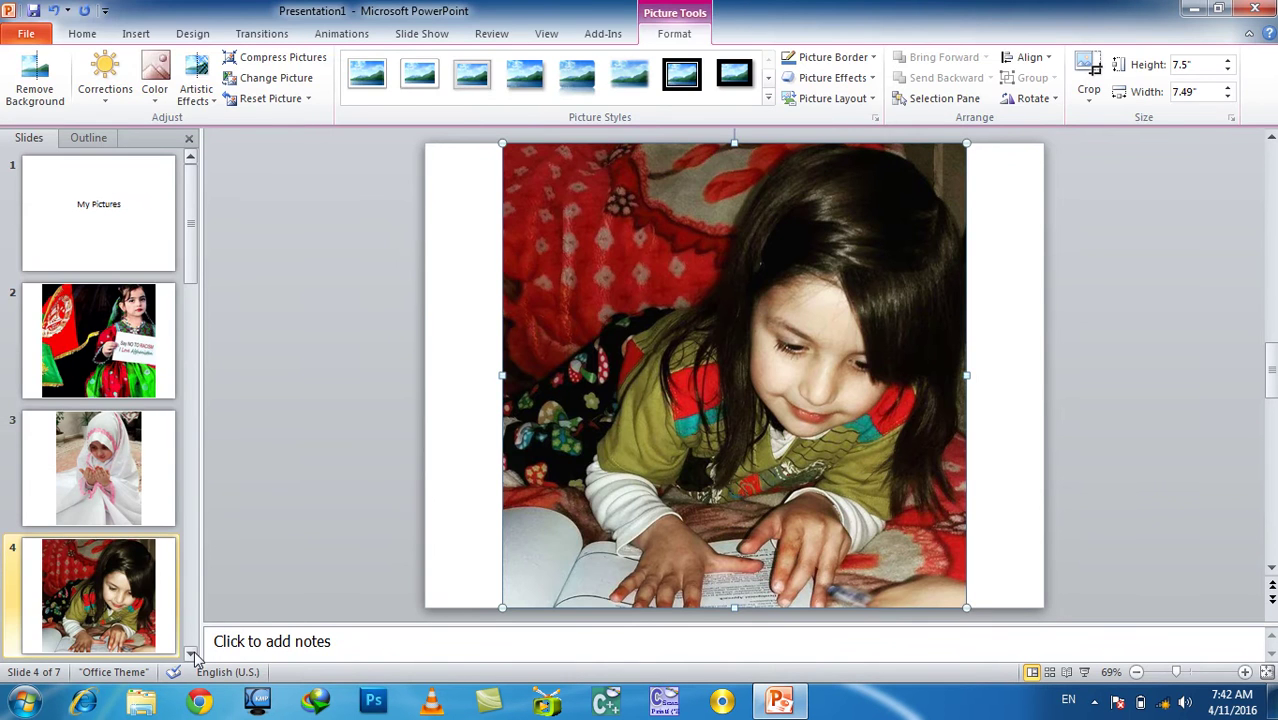
# - Insert the old woman quote picture from FB Pics on slide 5
pyautogui.click(190, 653)
pyautogui.click(111, 457)
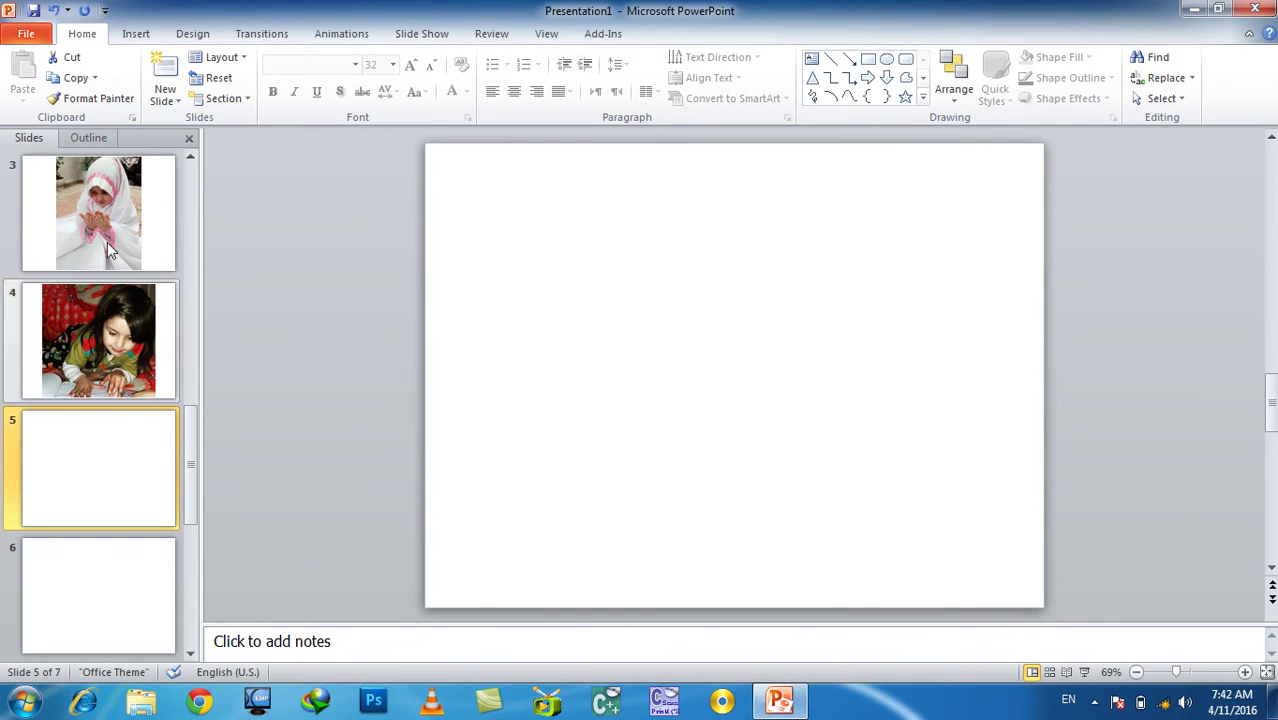
pyautogui.click(136, 33)
pyautogui.click(70, 75)
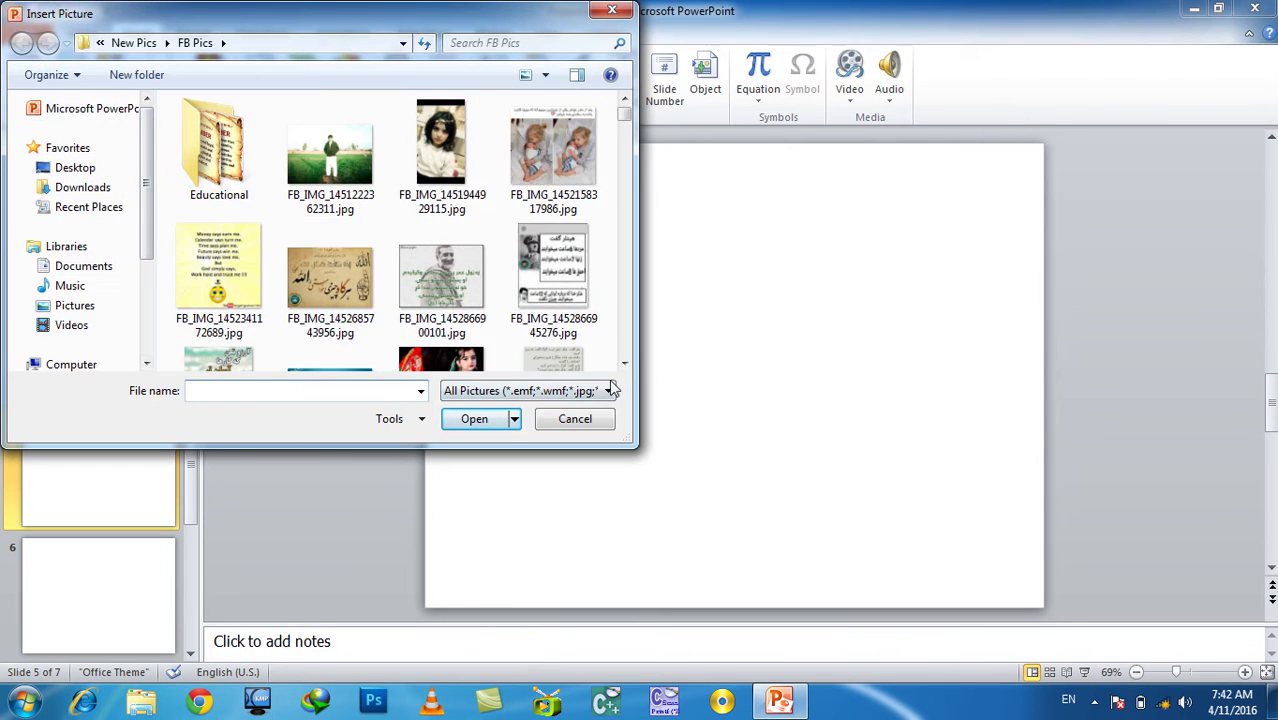
pyautogui.scroll(-1, 622, 361)
pyautogui.scroll(-3, 622, 361)
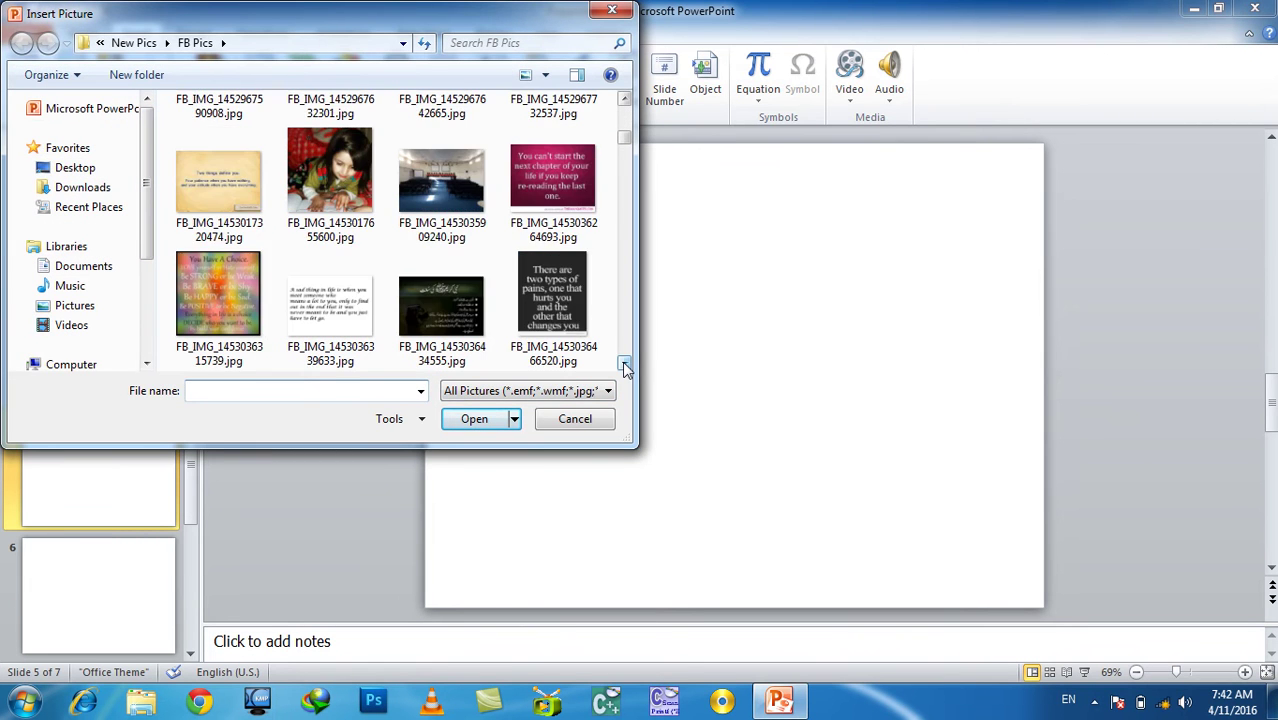
pyautogui.scroll(-2, 622, 361)
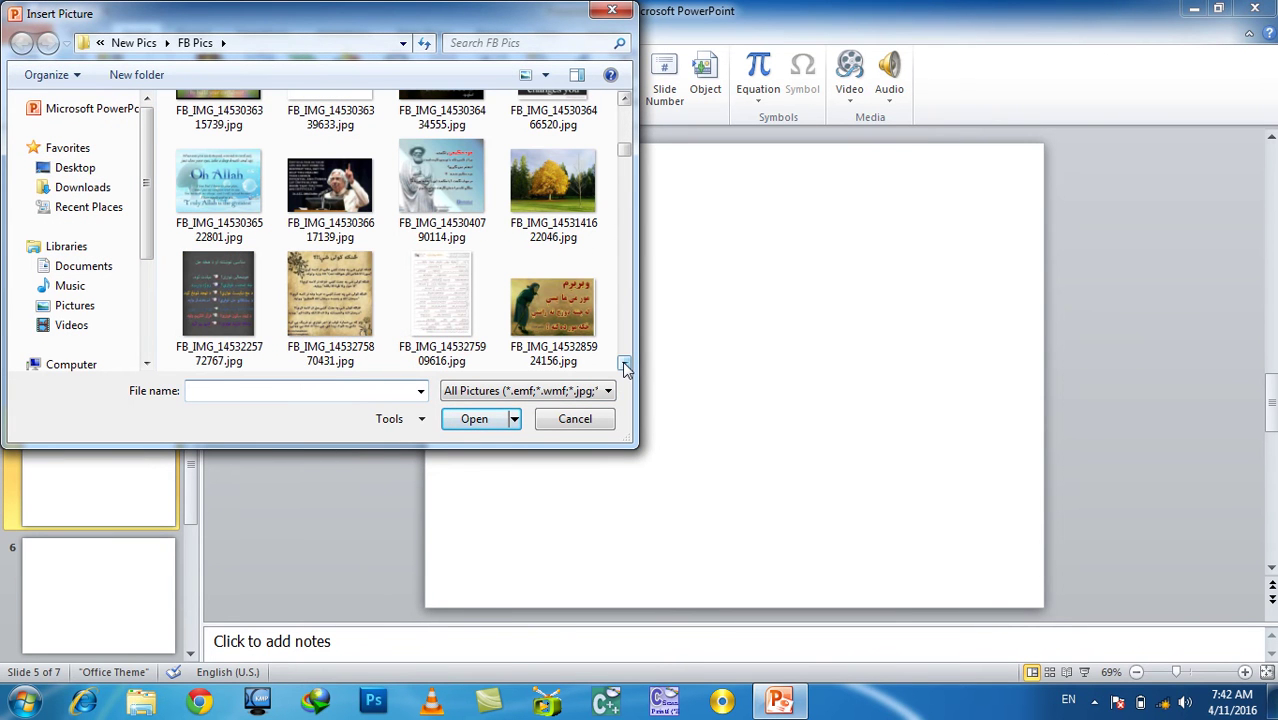
pyautogui.doubleClick(576, 317)
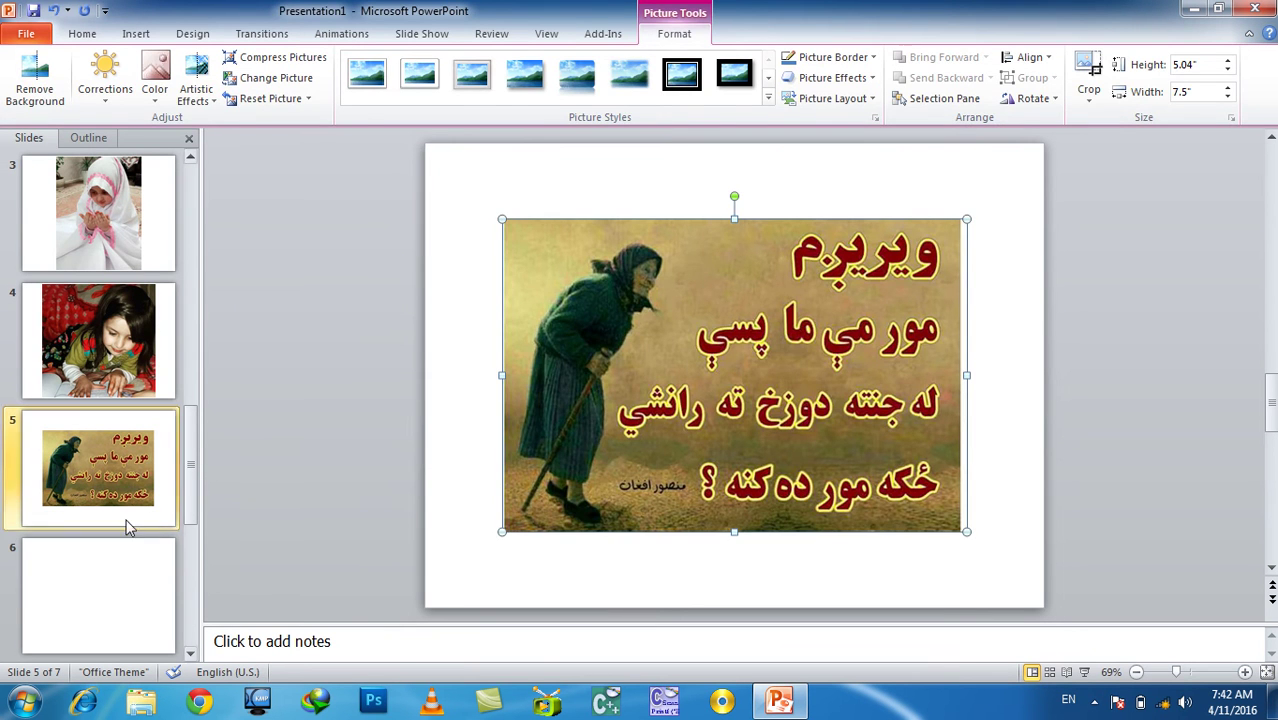
# - On slide 6, open the Clip Art search pane and close it again
pyautogui.click(143, 593)
pyautogui.click(136, 30)
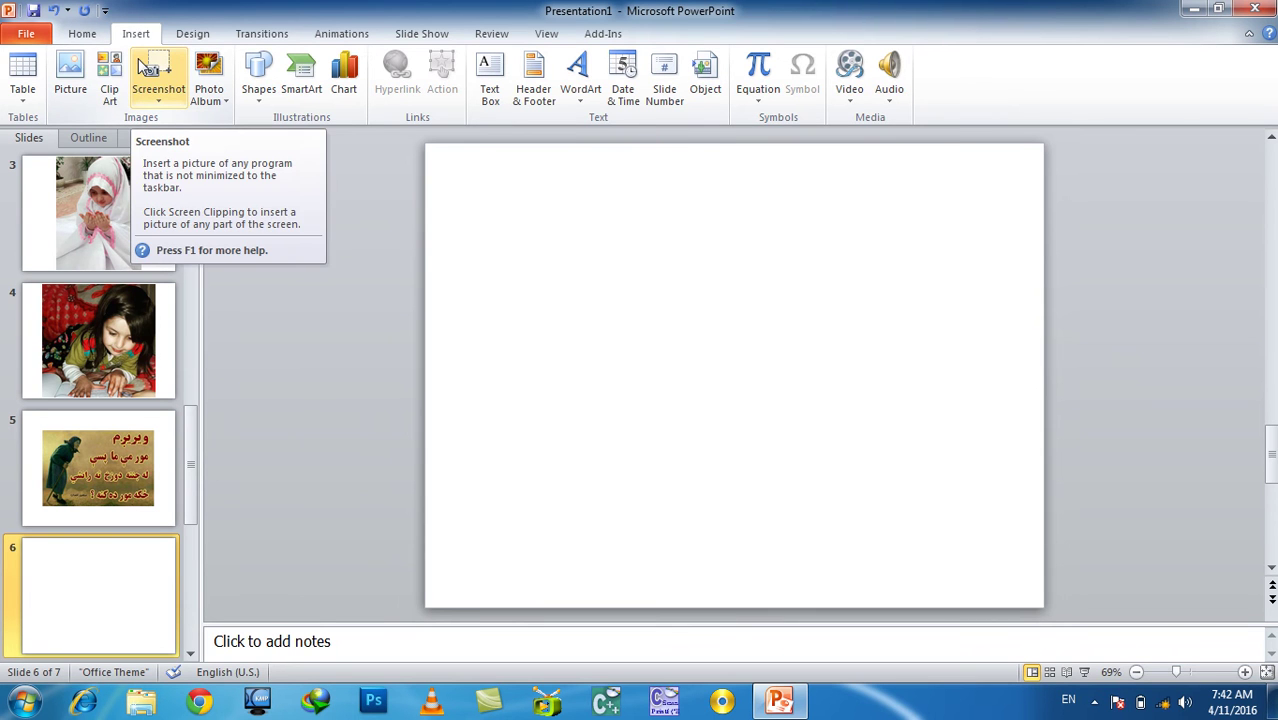
pyautogui.click(109, 80)
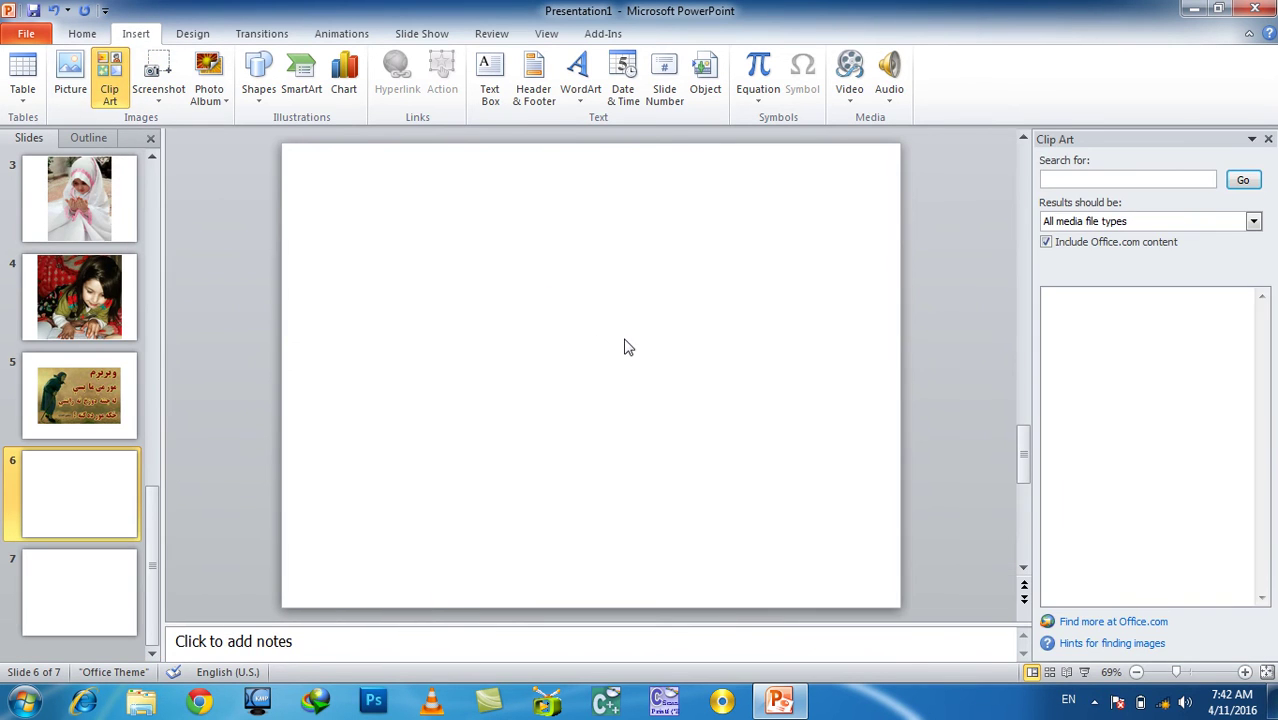
pyautogui.click(1267, 139)
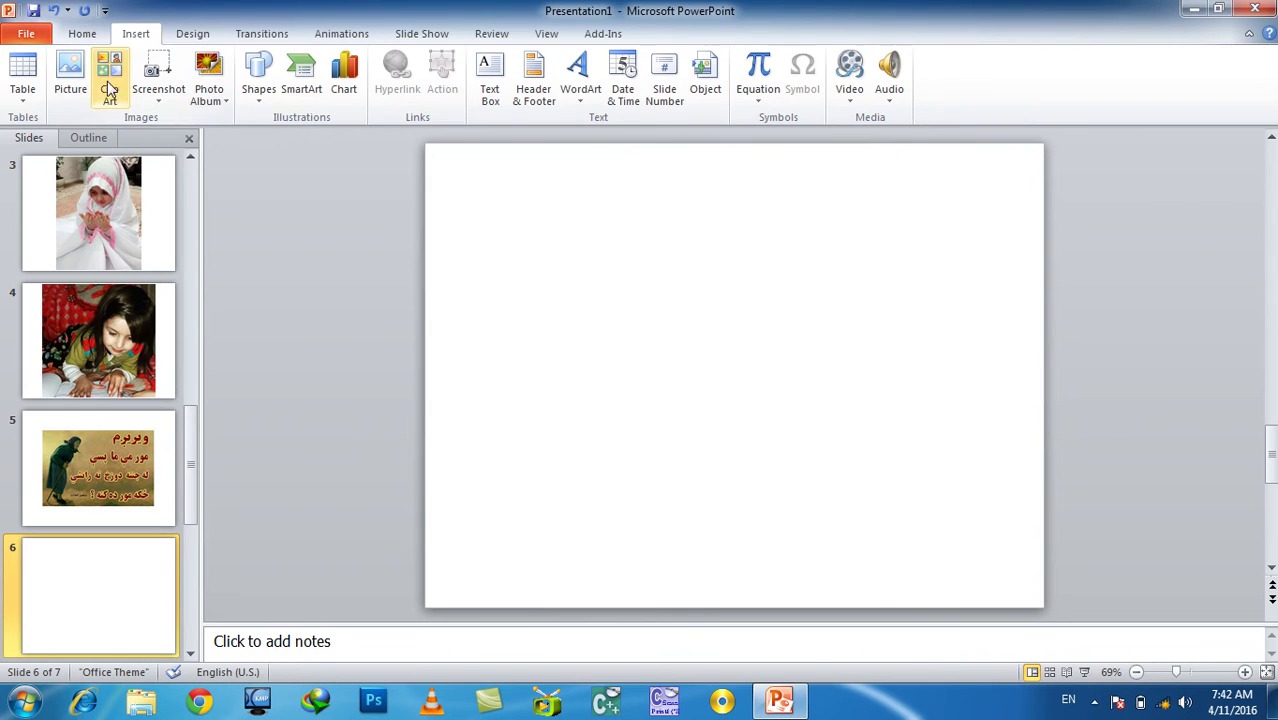
# - Insert FB_IMG_1453838760456.jpg, the turbaned man quote portrait, on slide 6 and add slide 7
pyautogui.click(70, 75)
pyautogui.click(625, 364)
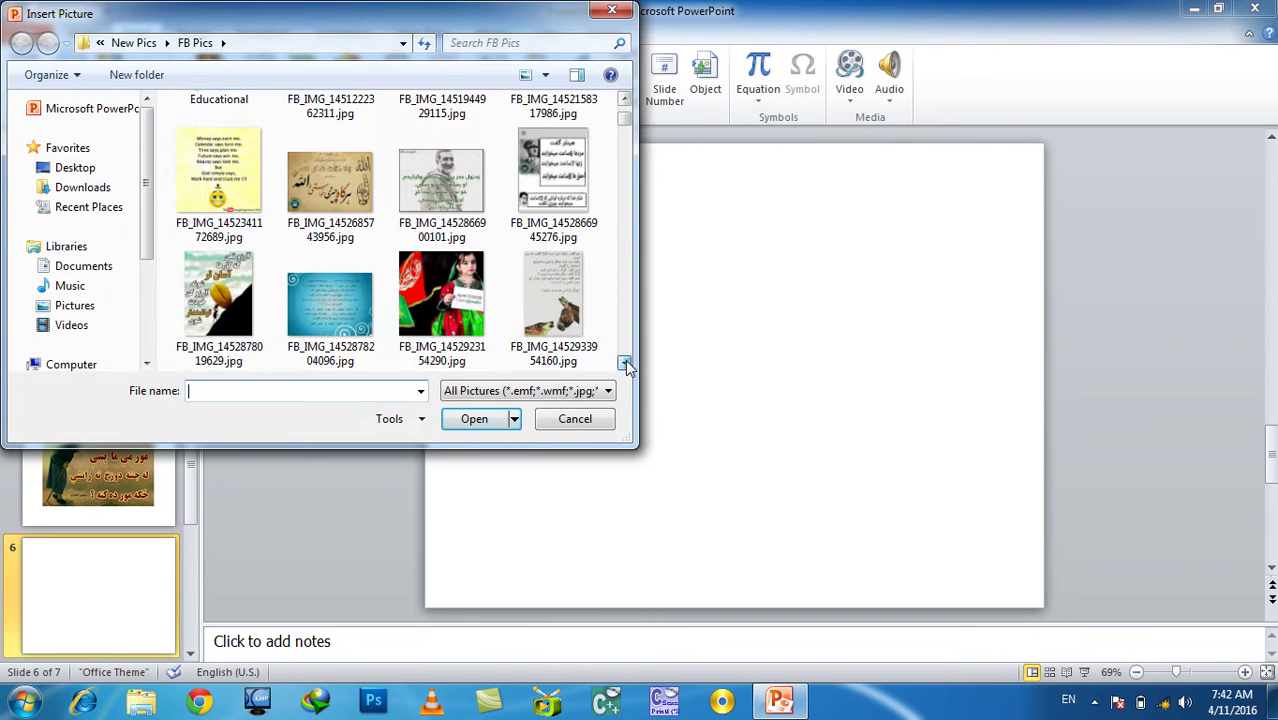
pyautogui.click(625, 364)
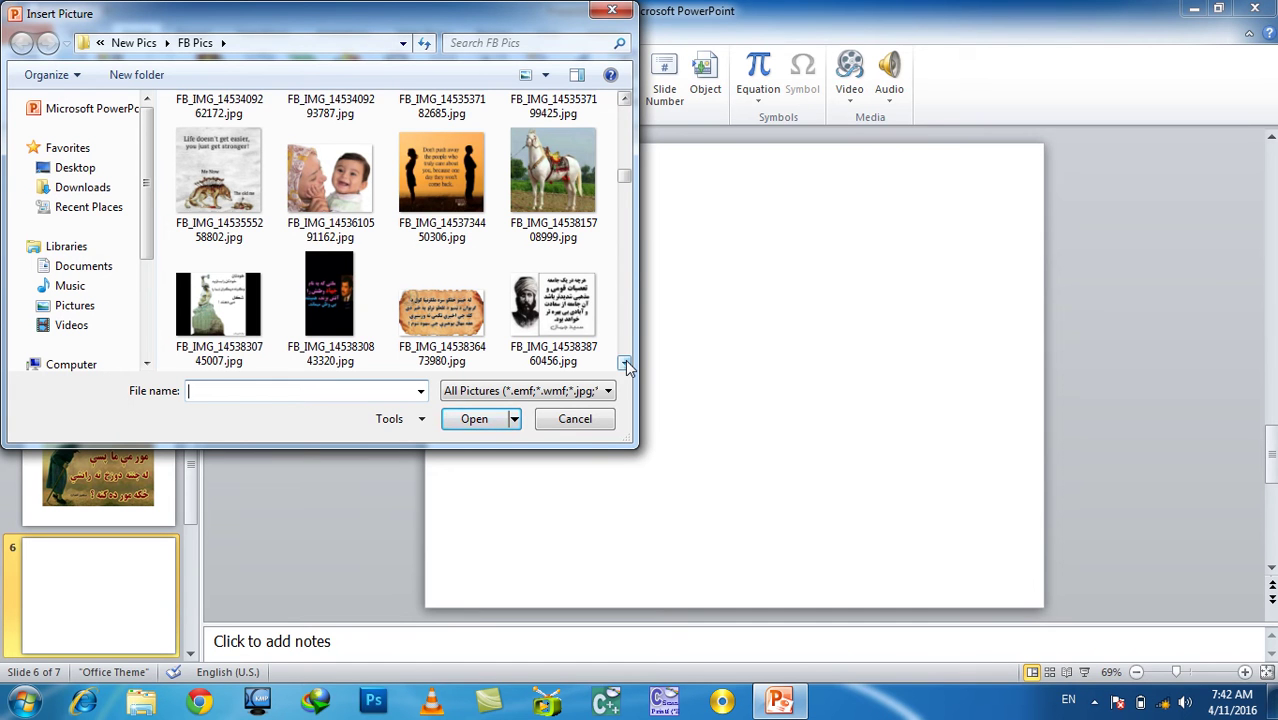
pyautogui.click(625, 364)
pyautogui.click(625, 364)
pyautogui.click(625, 364)
pyautogui.click(625, 364)
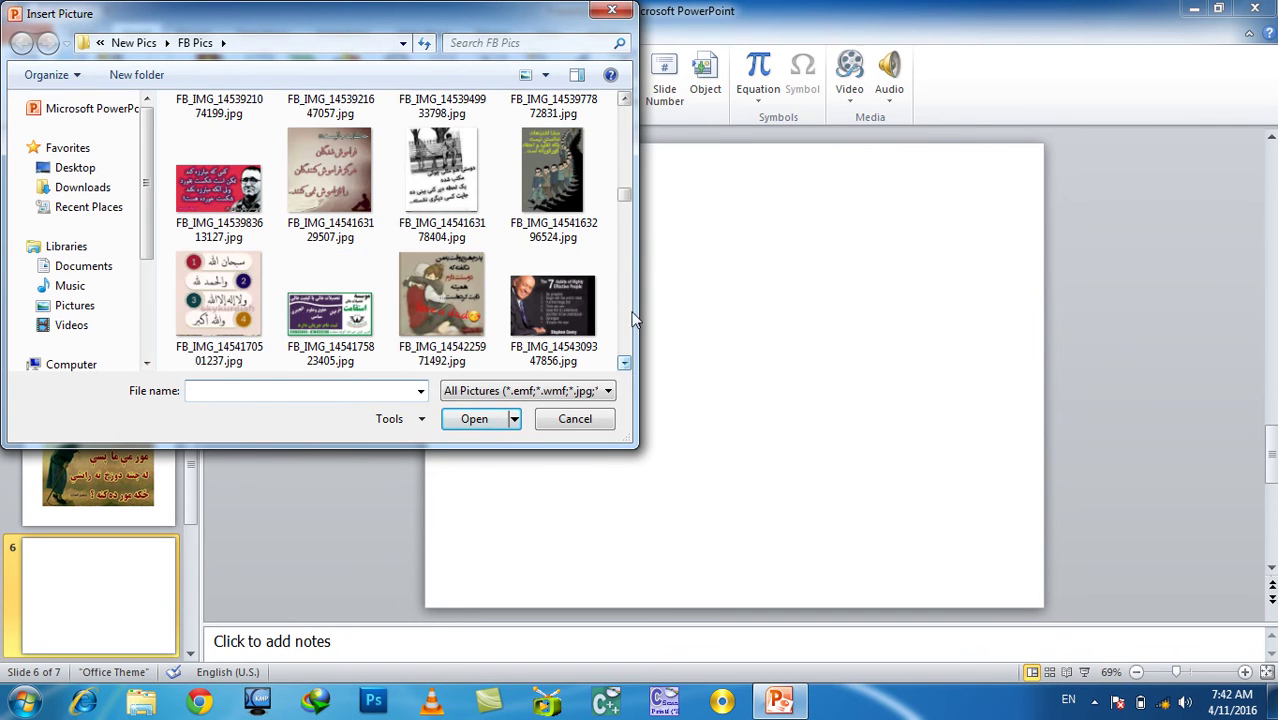
pyautogui.click(625, 100)
pyautogui.click(625, 100)
pyautogui.click(625, 100)
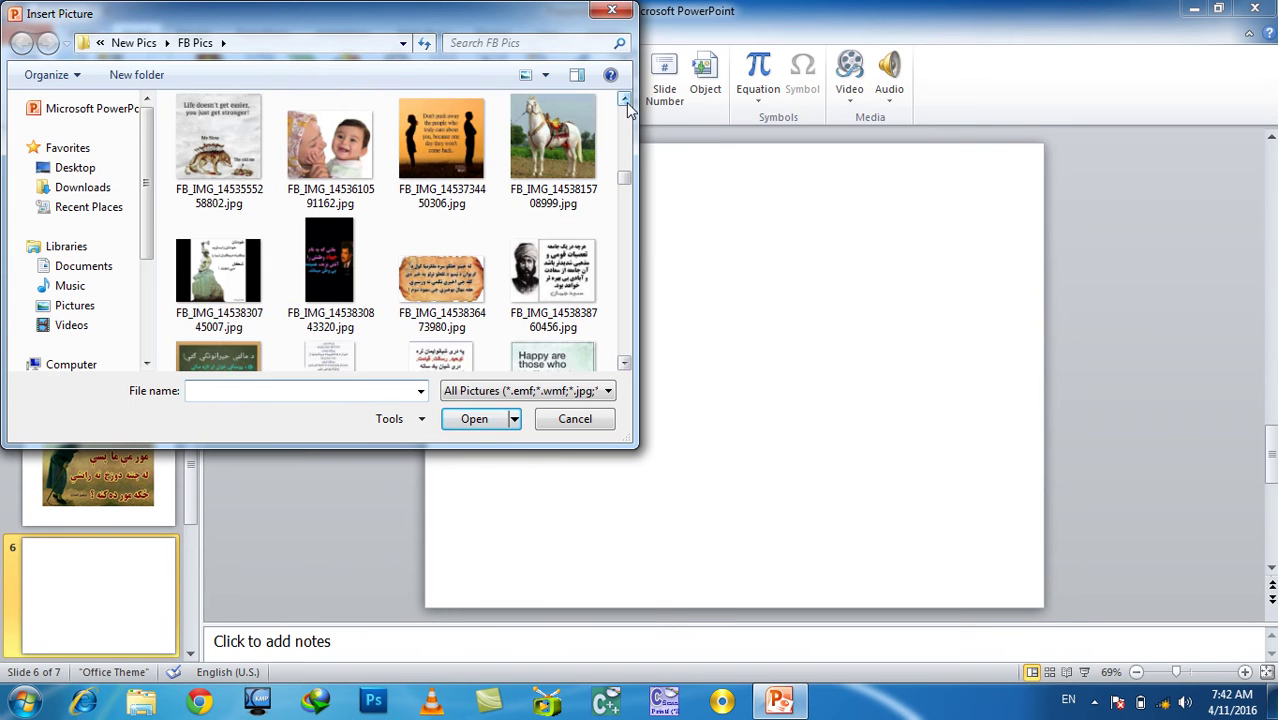
pyautogui.doubleClick(573, 269)
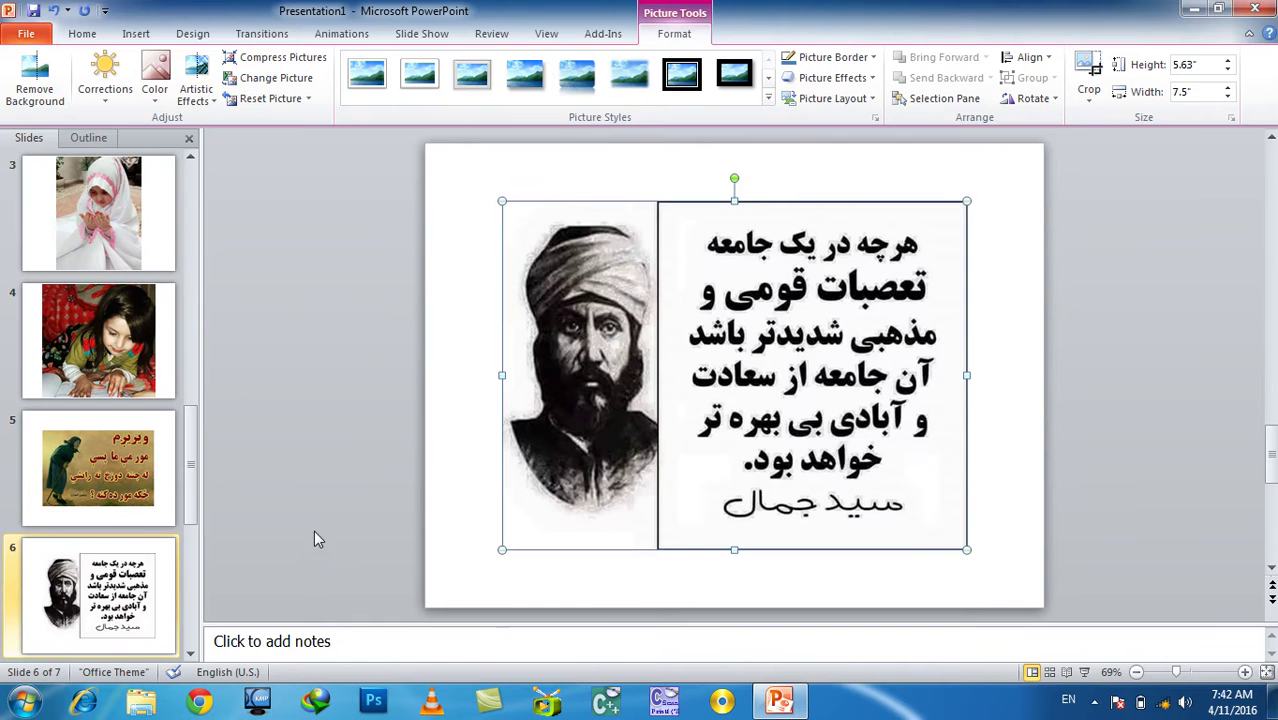
pyautogui.hotkey('ctrl', 'm')
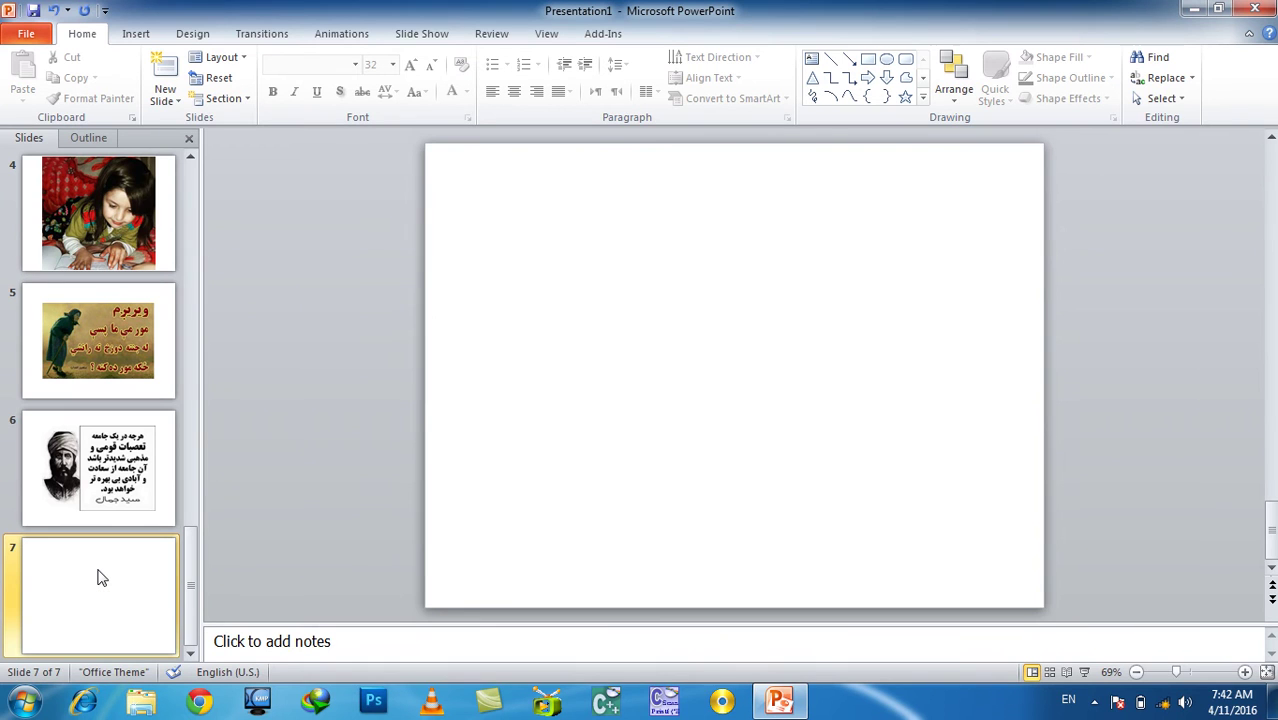
# - Undo an accidental deletion of slide 6, then delete the blank seventh slide
pyautogui.press('Up')
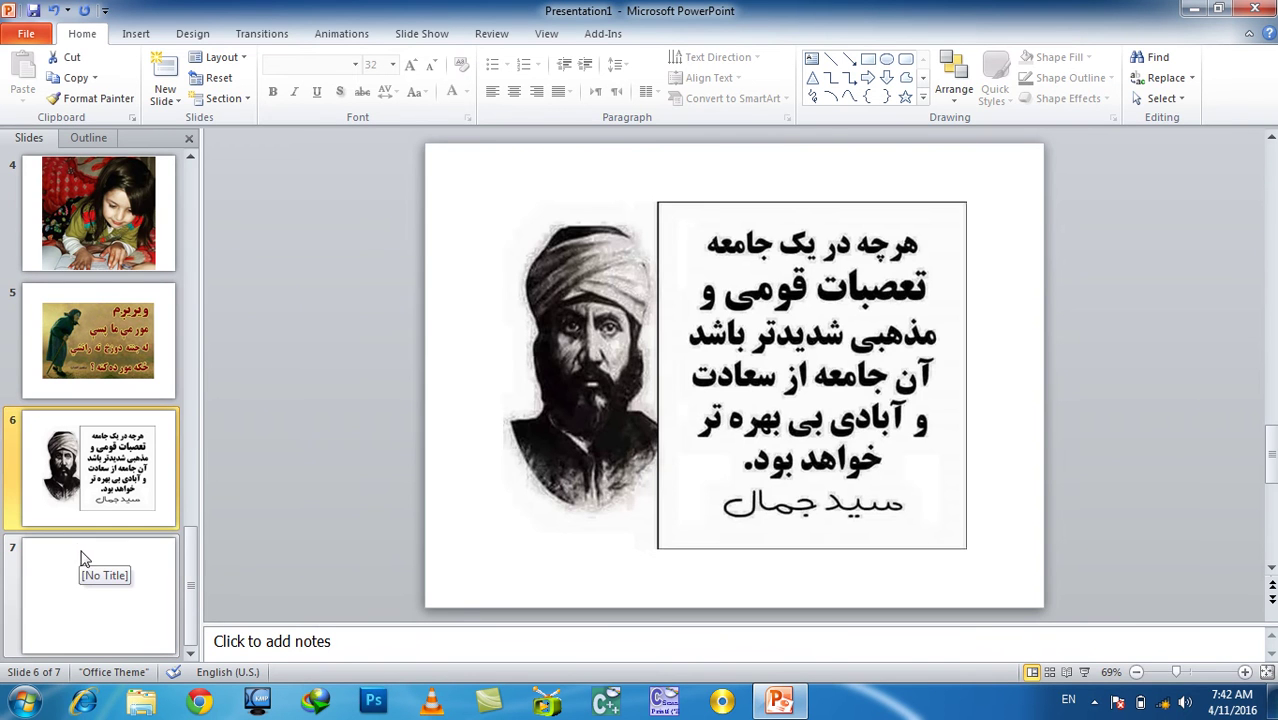
pyautogui.press('Delete')
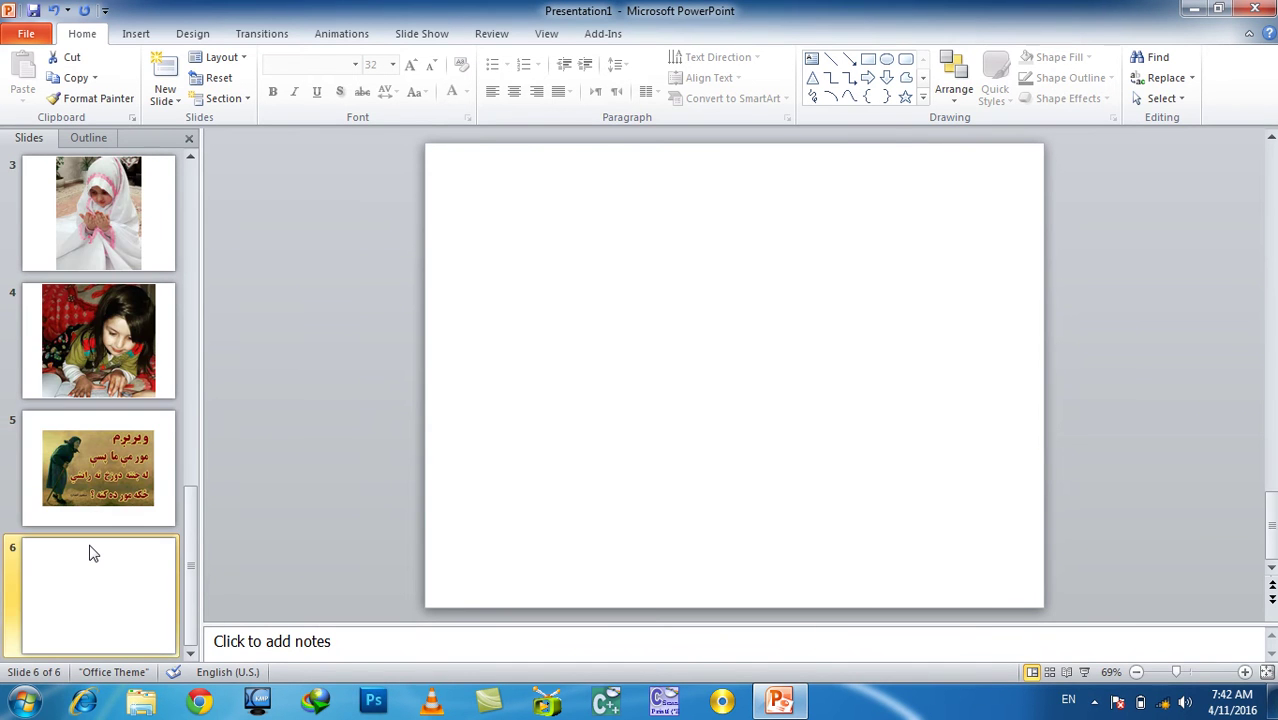
pyautogui.hotkey('ctrl', 'z')
pyautogui.press('Down')
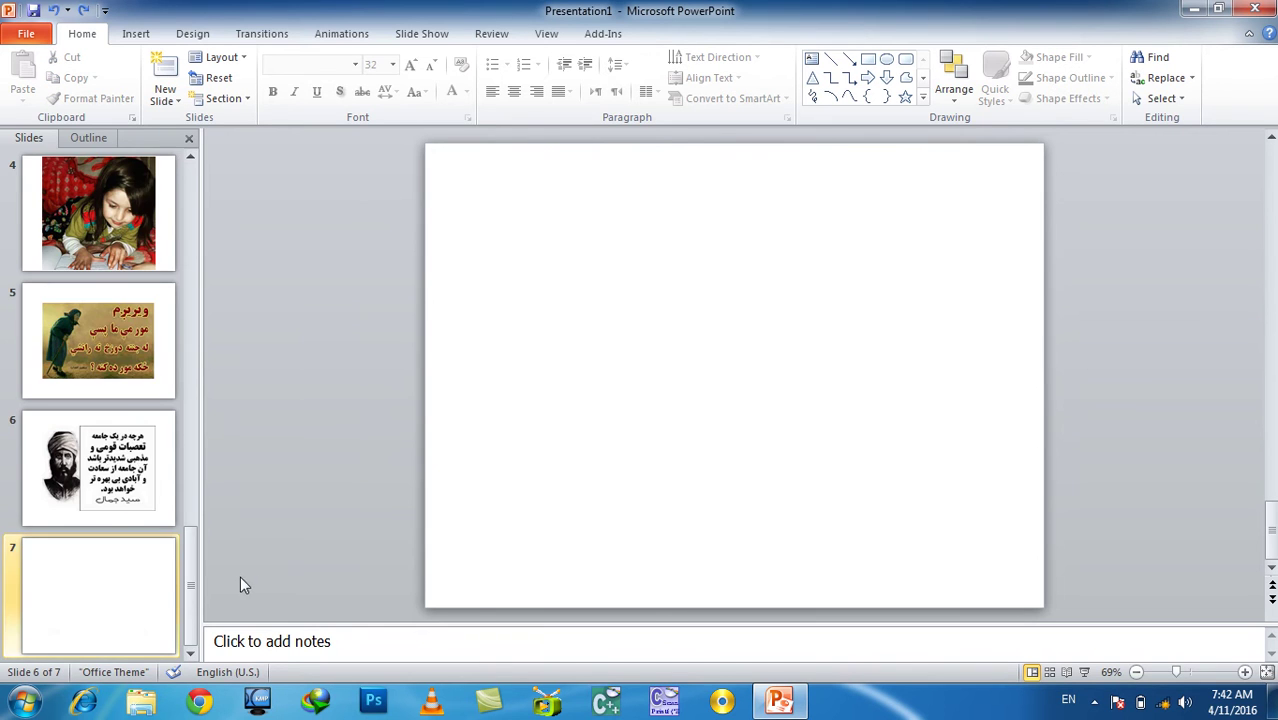
pyautogui.rightClick(98, 580)
pyautogui.click(157, 385)
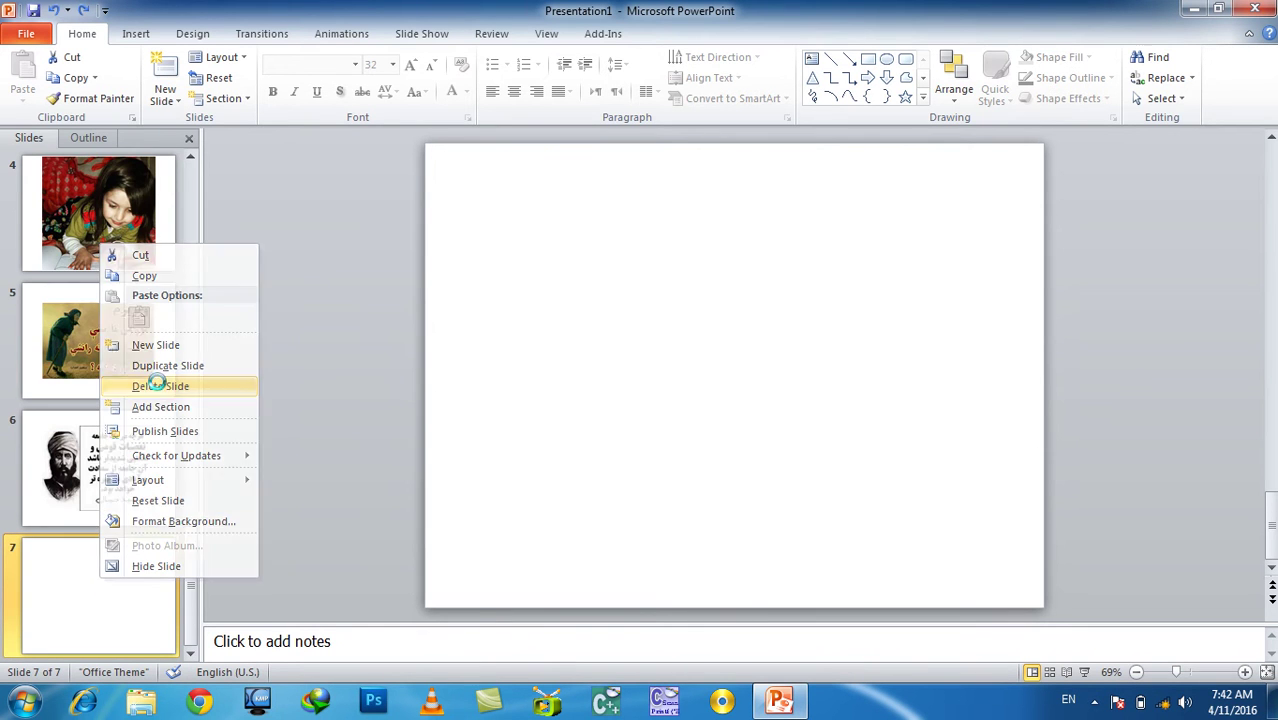
pyautogui.scroll(2, 288, 443)
pyautogui.scroll(3, 240, 350)
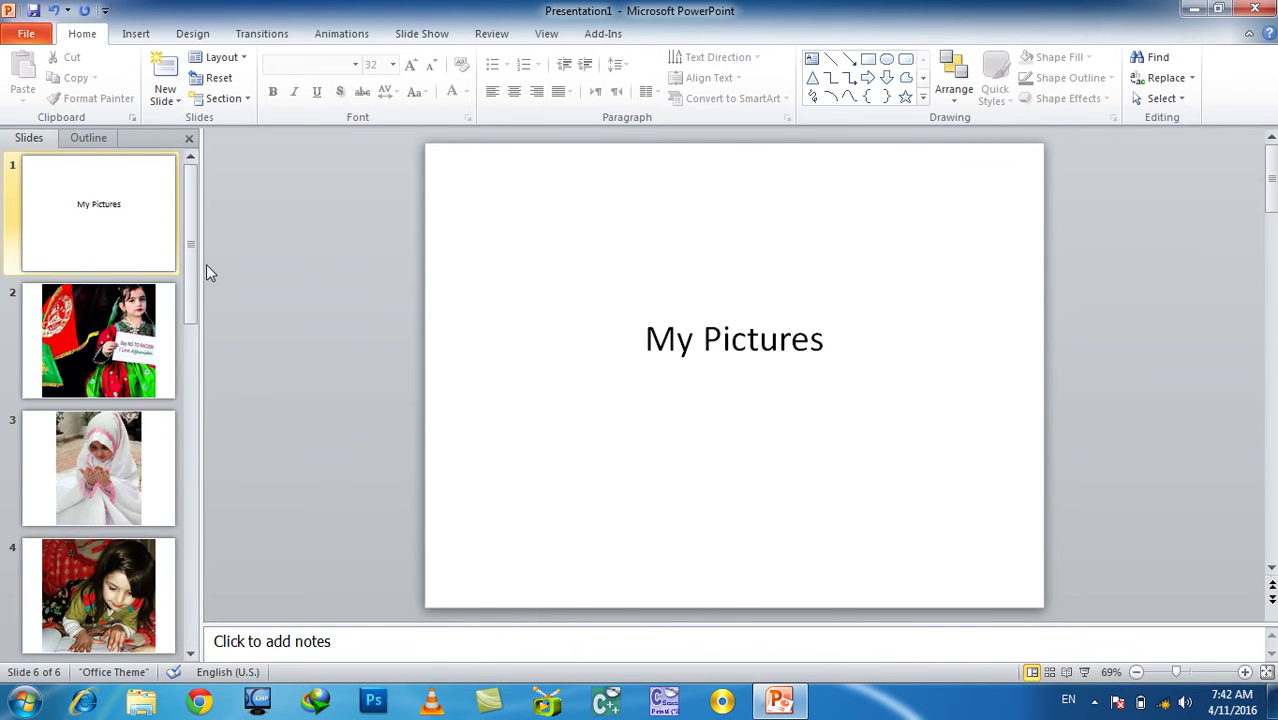
# - Apply the Split transition to the title slide and preview it in the slide show
pyautogui.click(263, 33)
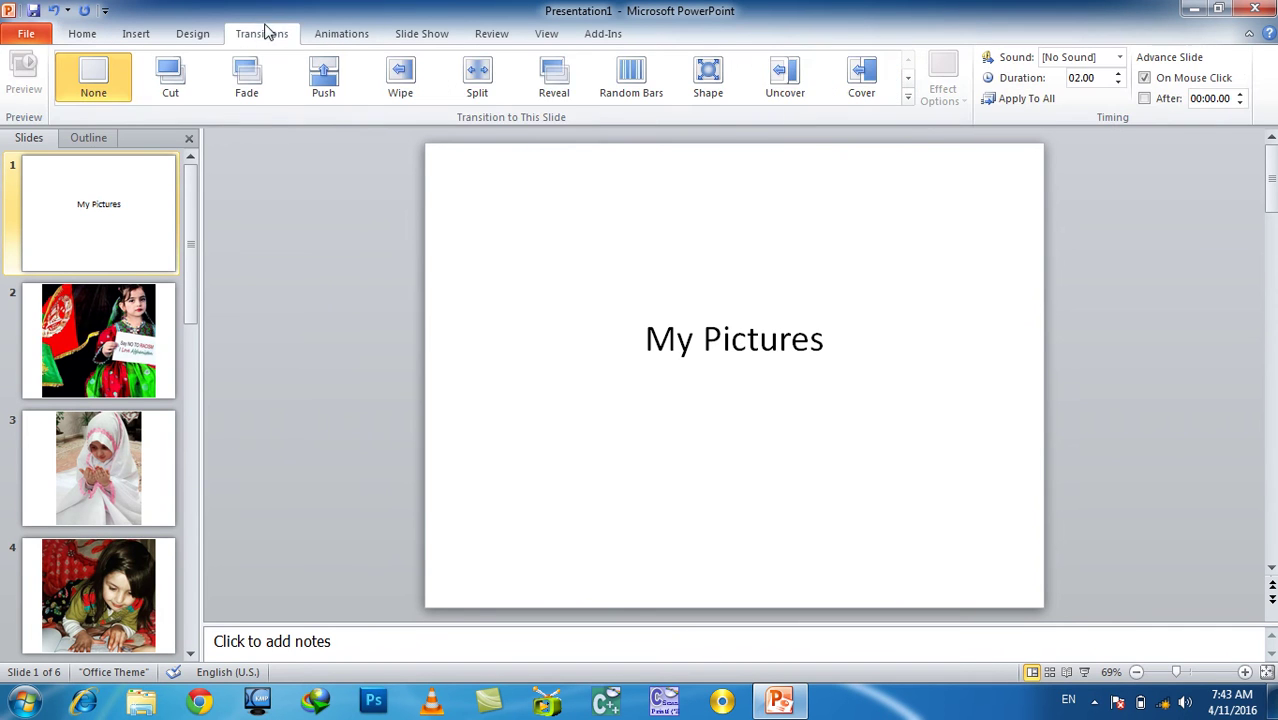
pyautogui.click(909, 97)
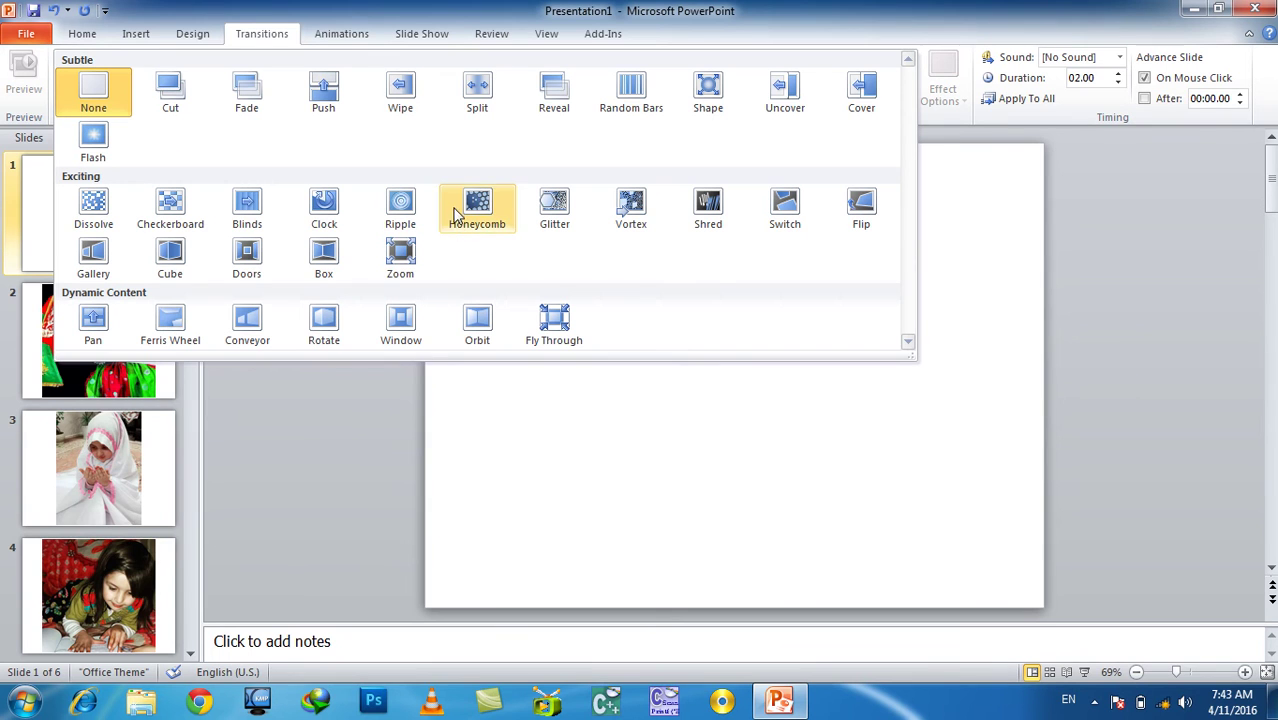
pyautogui.click(476, 96)
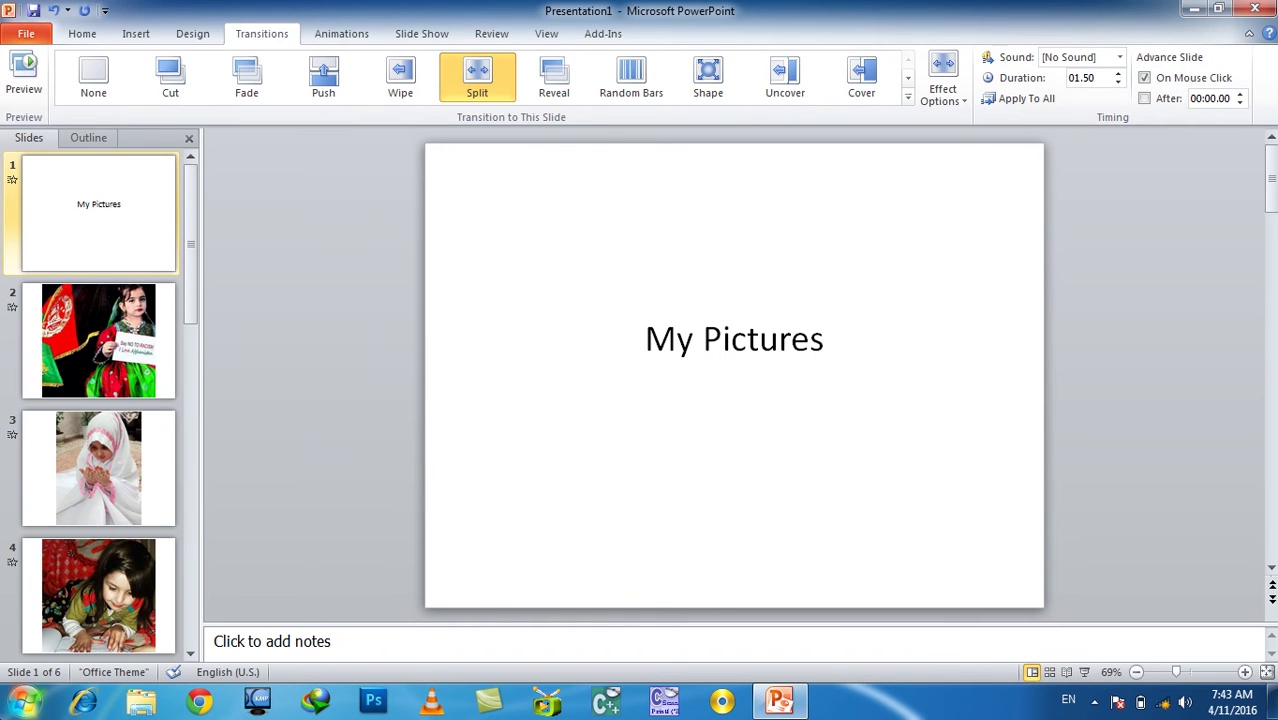
pyautogui.press('F5')
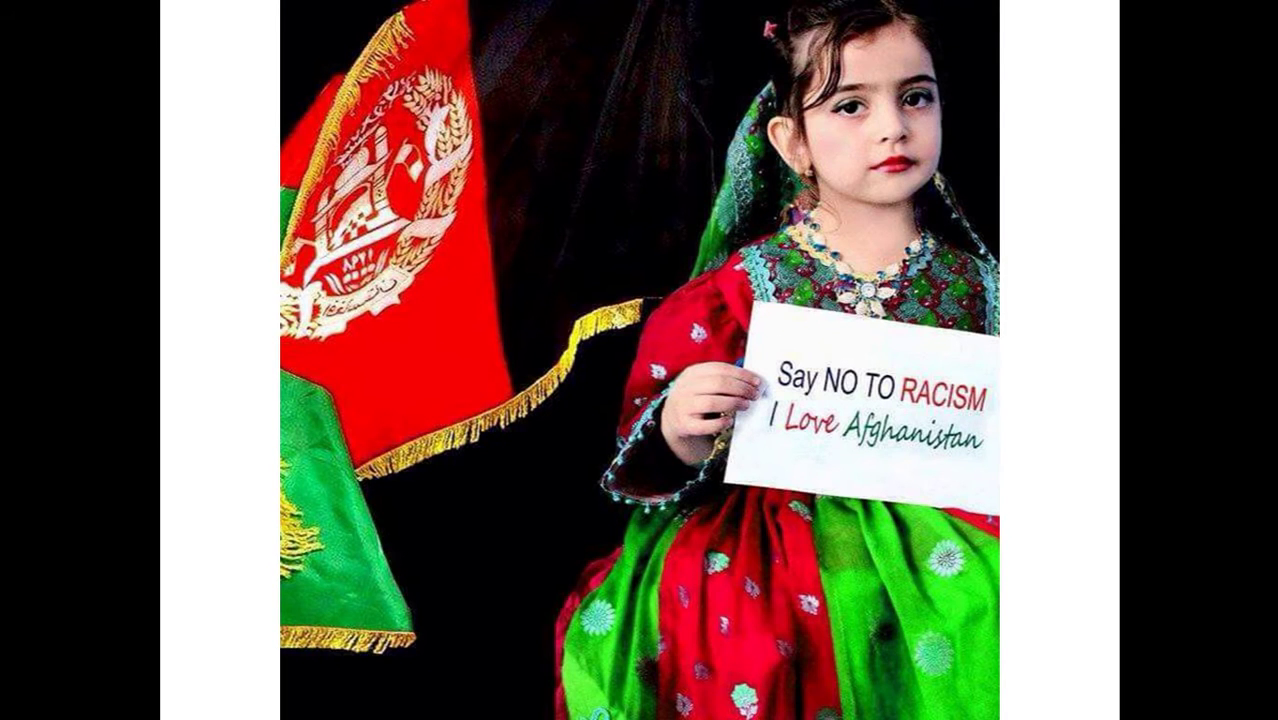
pyautogui.press('Escape')
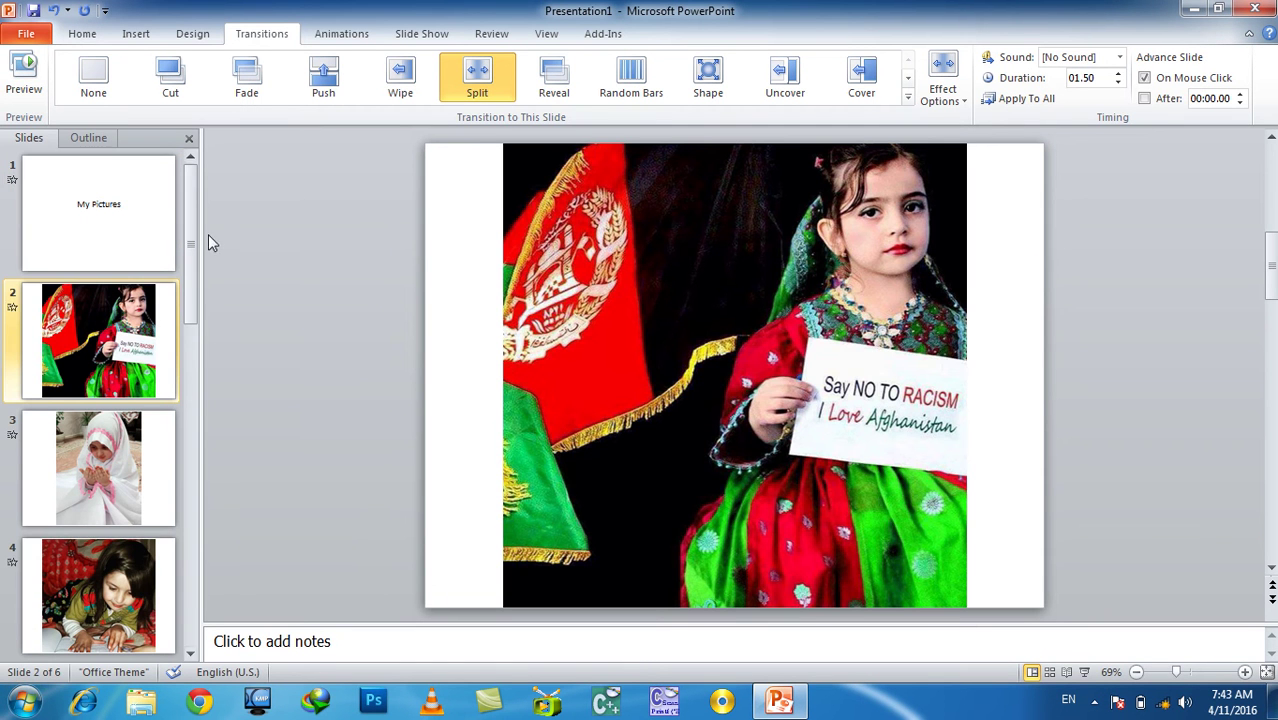
# - Apply Wipe to slide 2, Push to slide 3 and Fade to slide 4
pyautogui.click(428, 76)
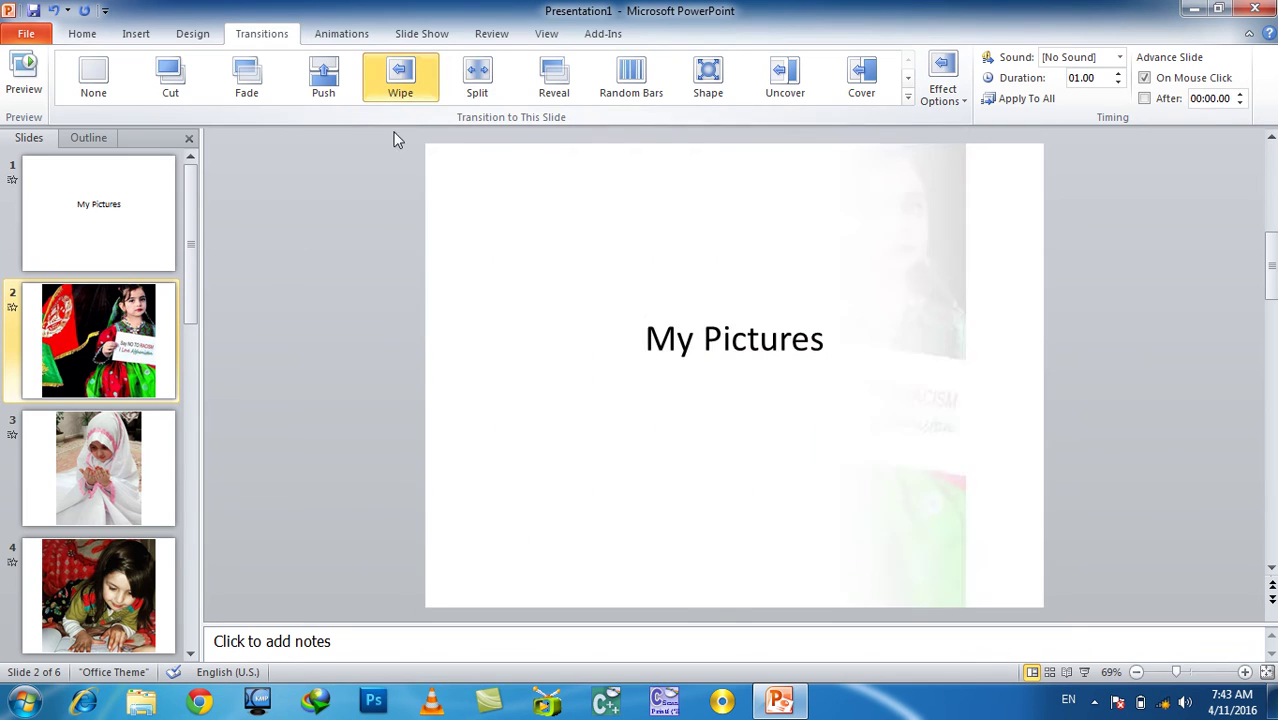
pyautogui.click(130, 445)
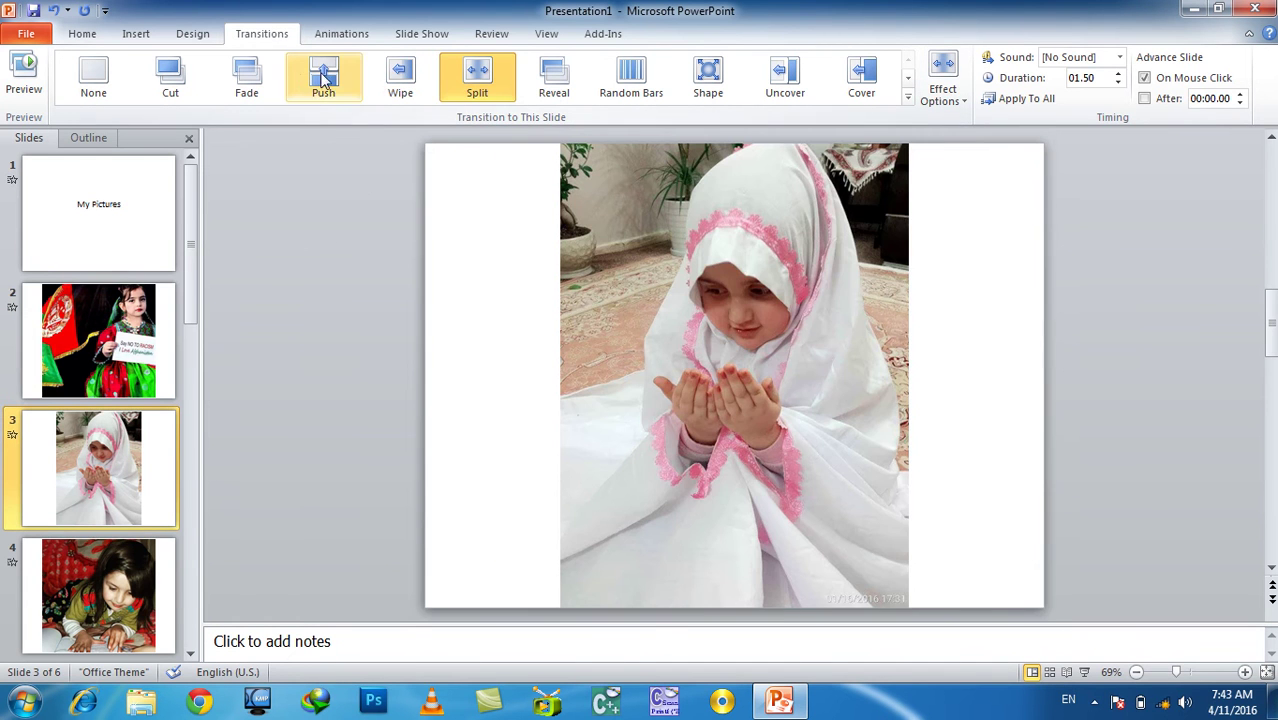
pyautogui.click(323, 95)
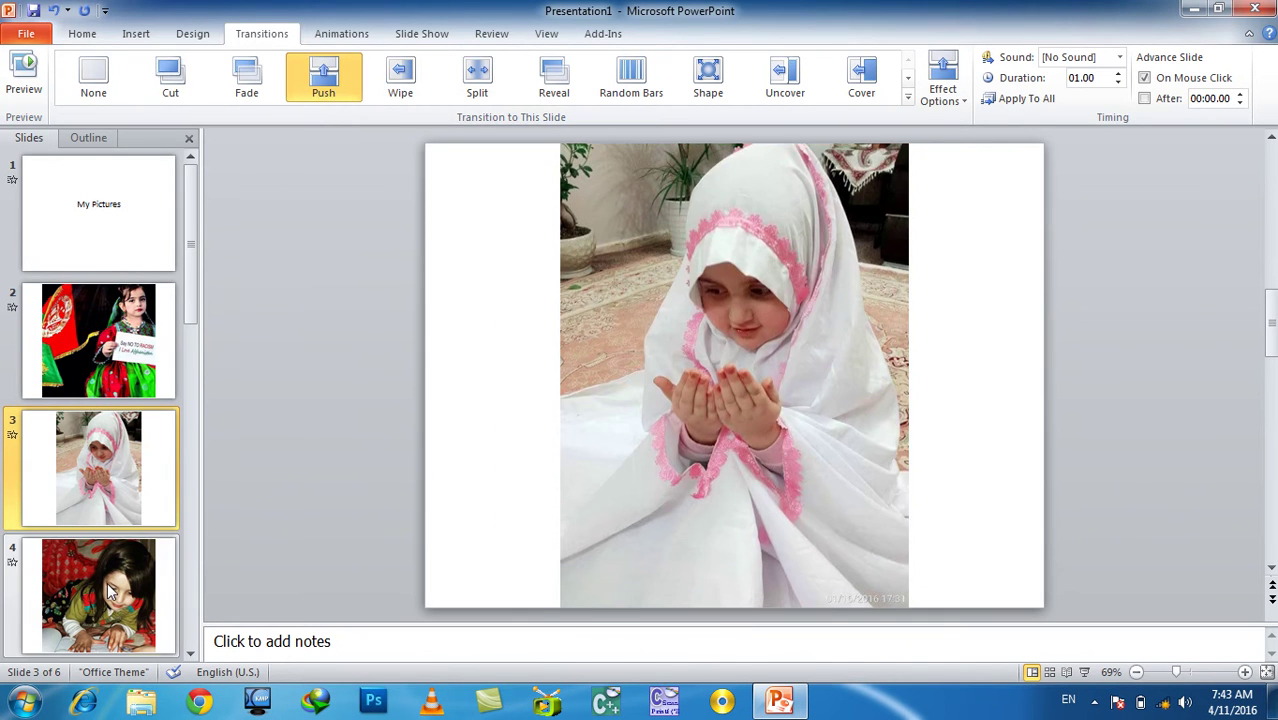
pyautogui.click(110, 590)
pyautogui.click(236, 85)
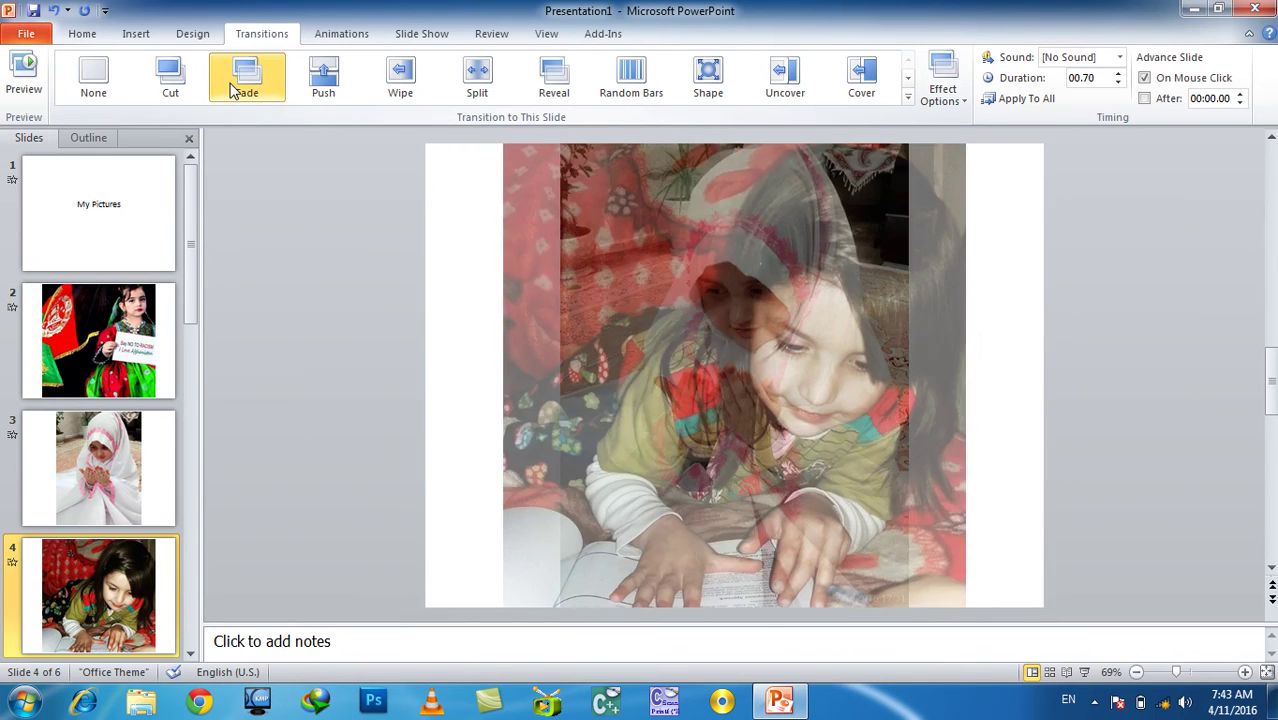
# - Apply Doors to slide 5 and a 2.00-second Ferris Wheel to slide 6
pyautogui.click(191, 655)
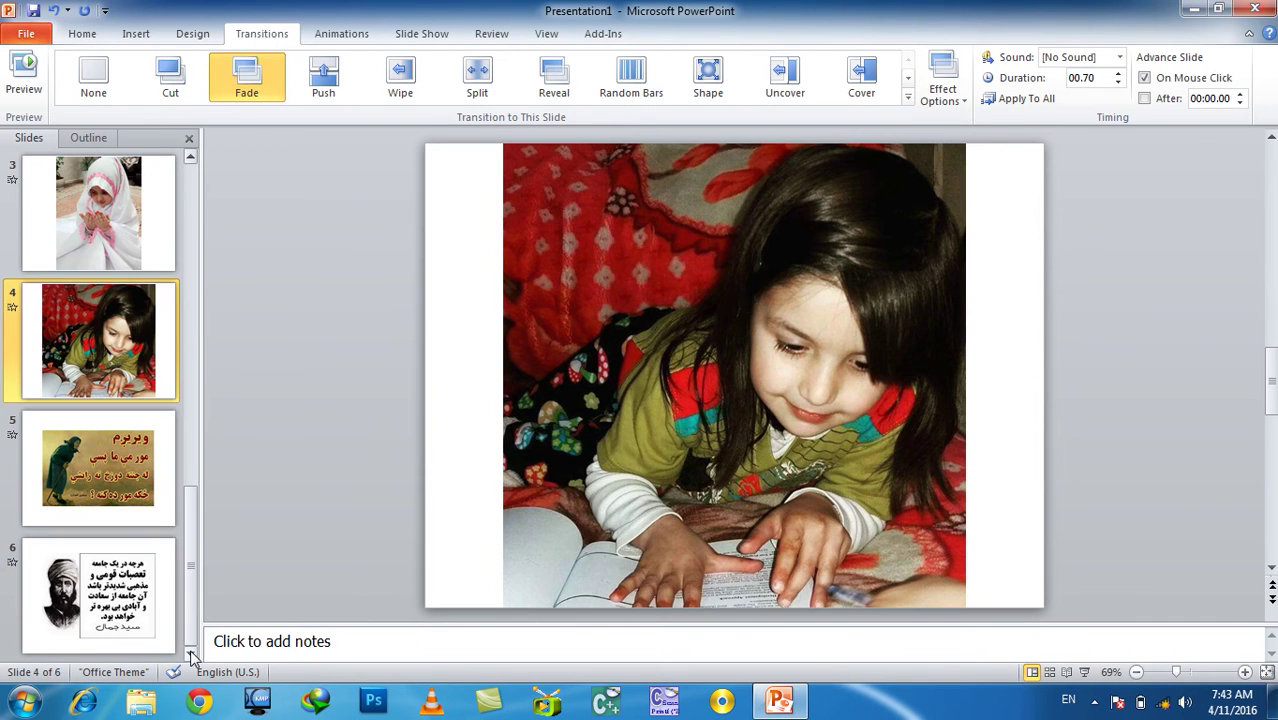
pyautogui.click(114, 510)
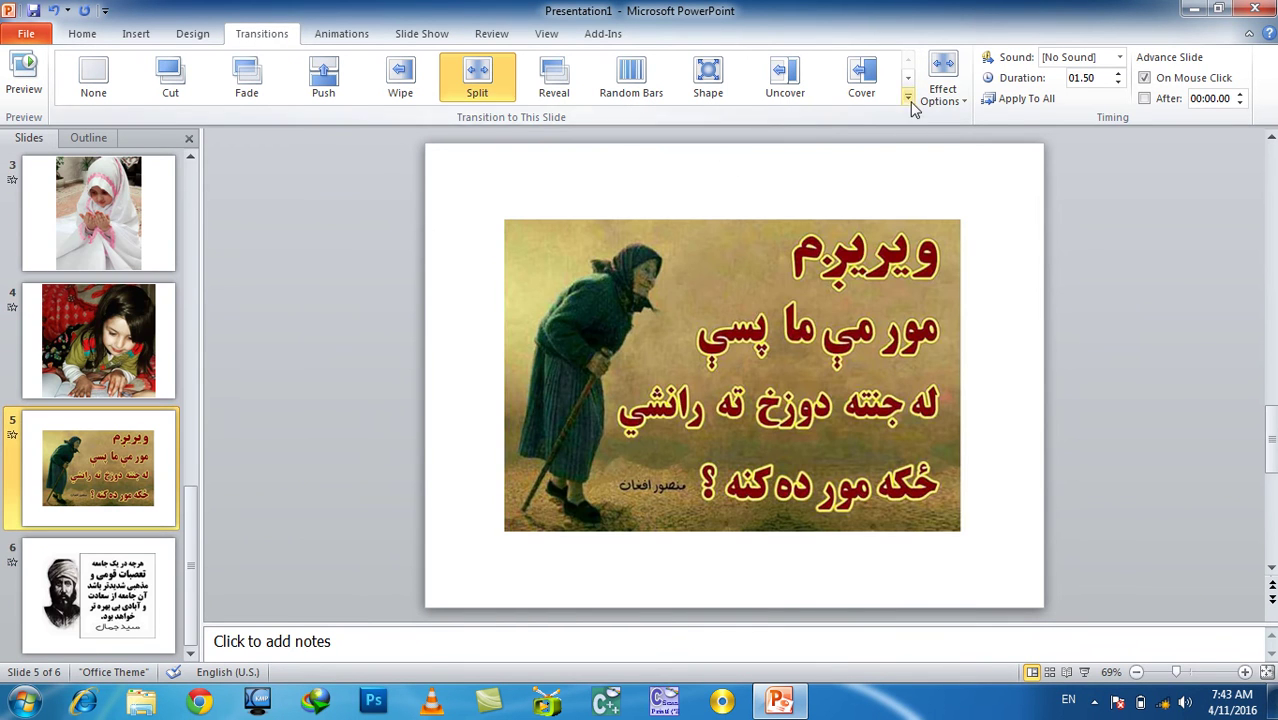
pyautogui.click(908, 97)
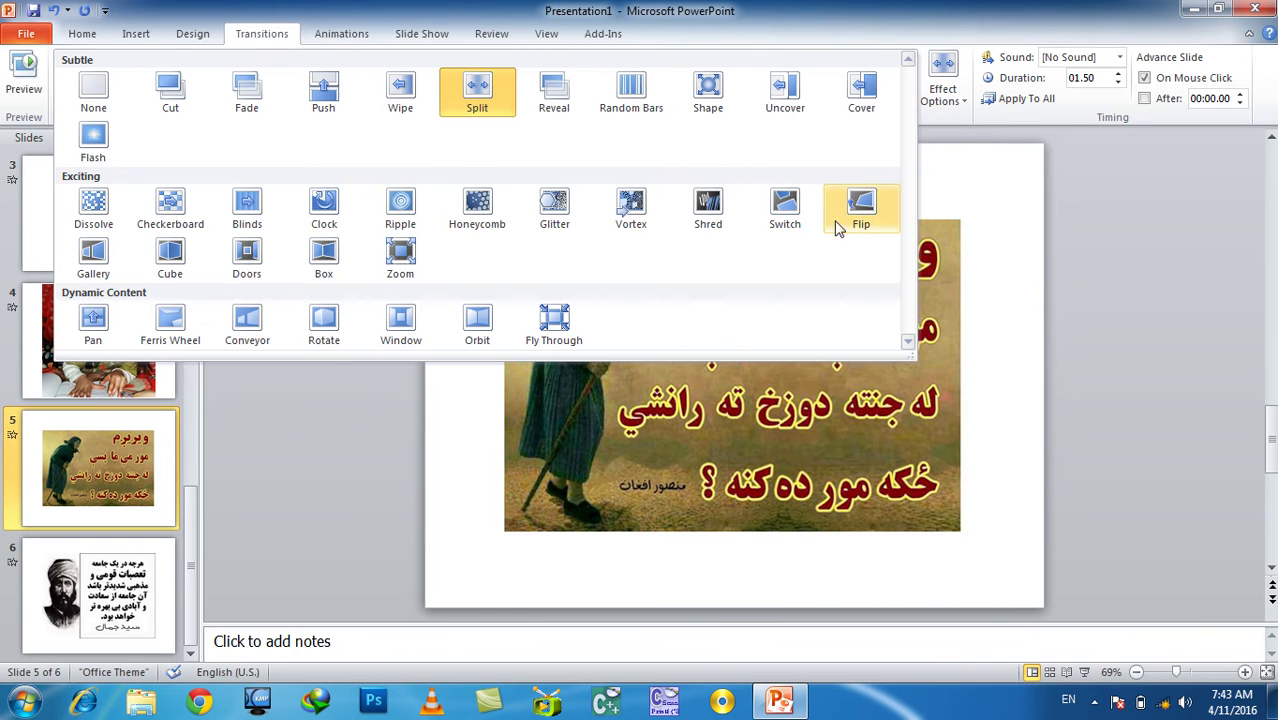
pyautogui.click(264, 268)
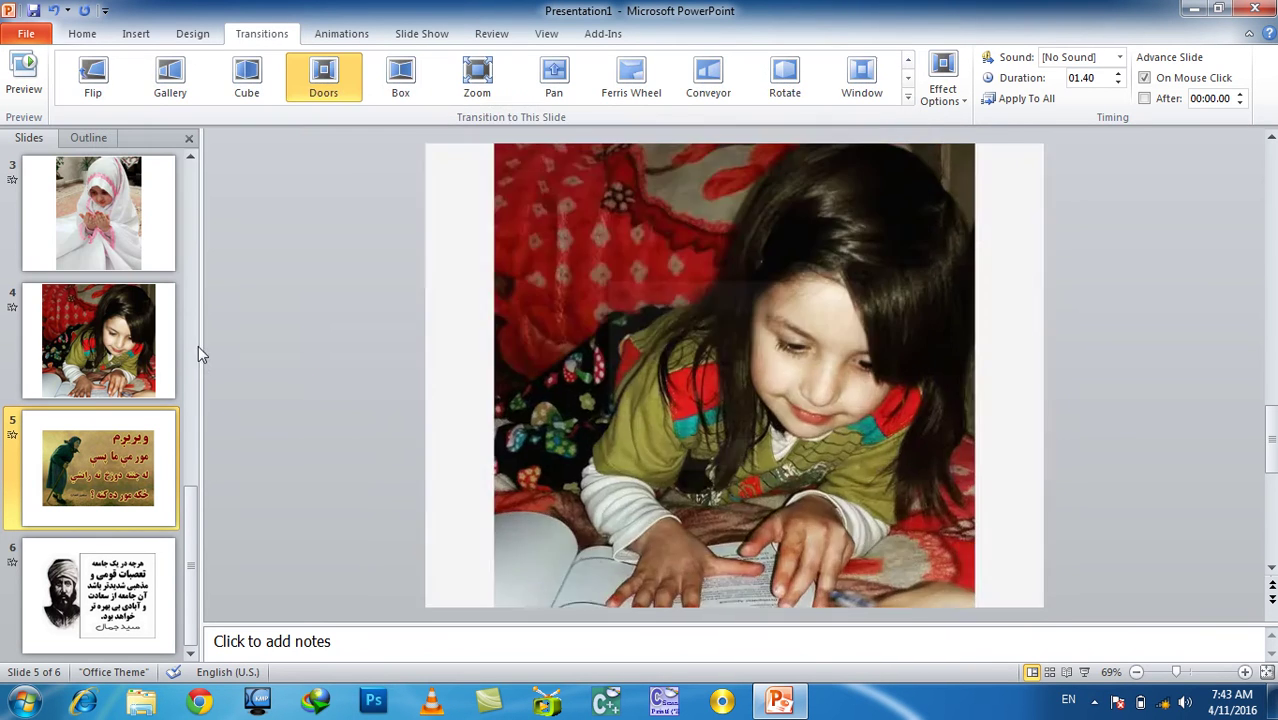
pyautogui.click(97, 592)
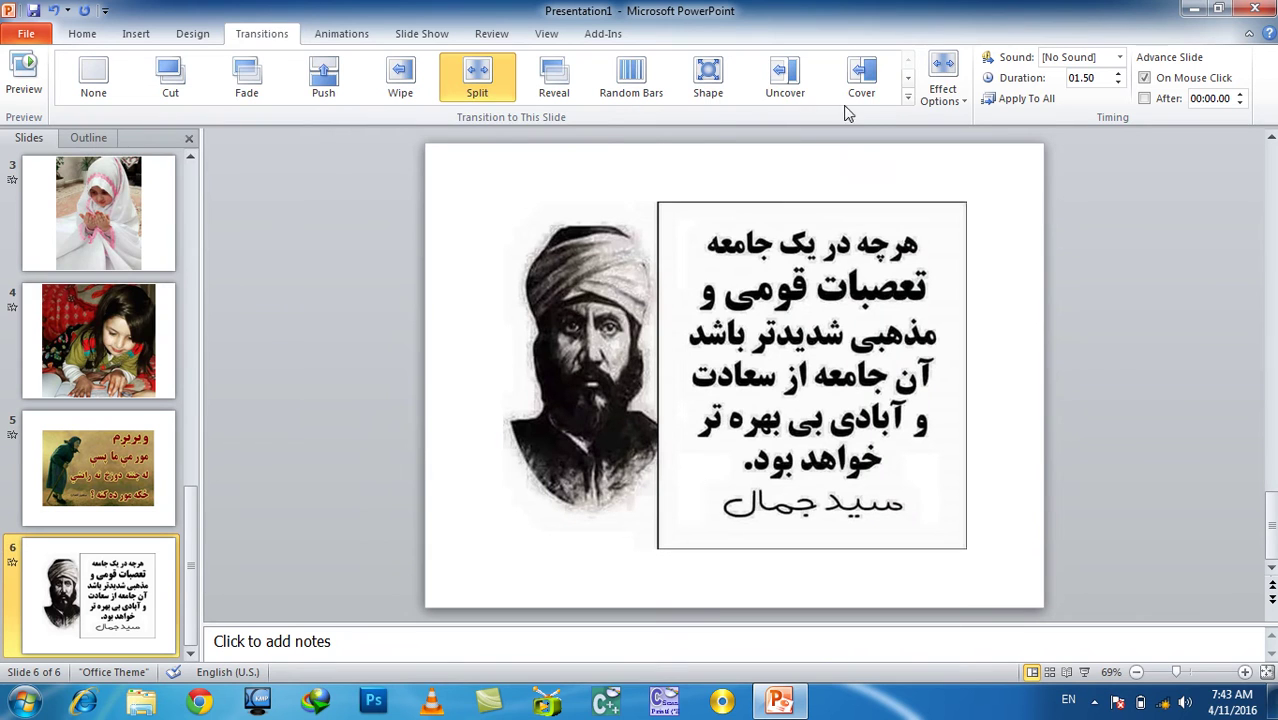
pyautogui.click(908, 97)
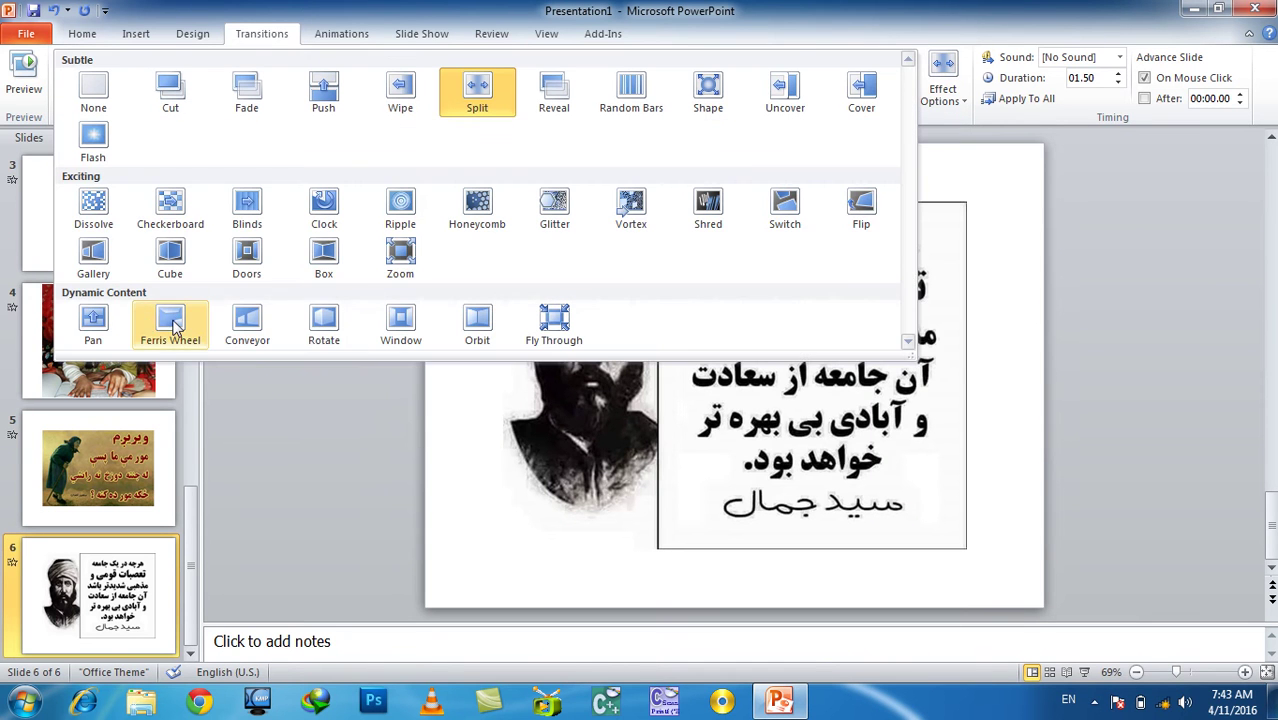
pyautogui.click(174, 327)
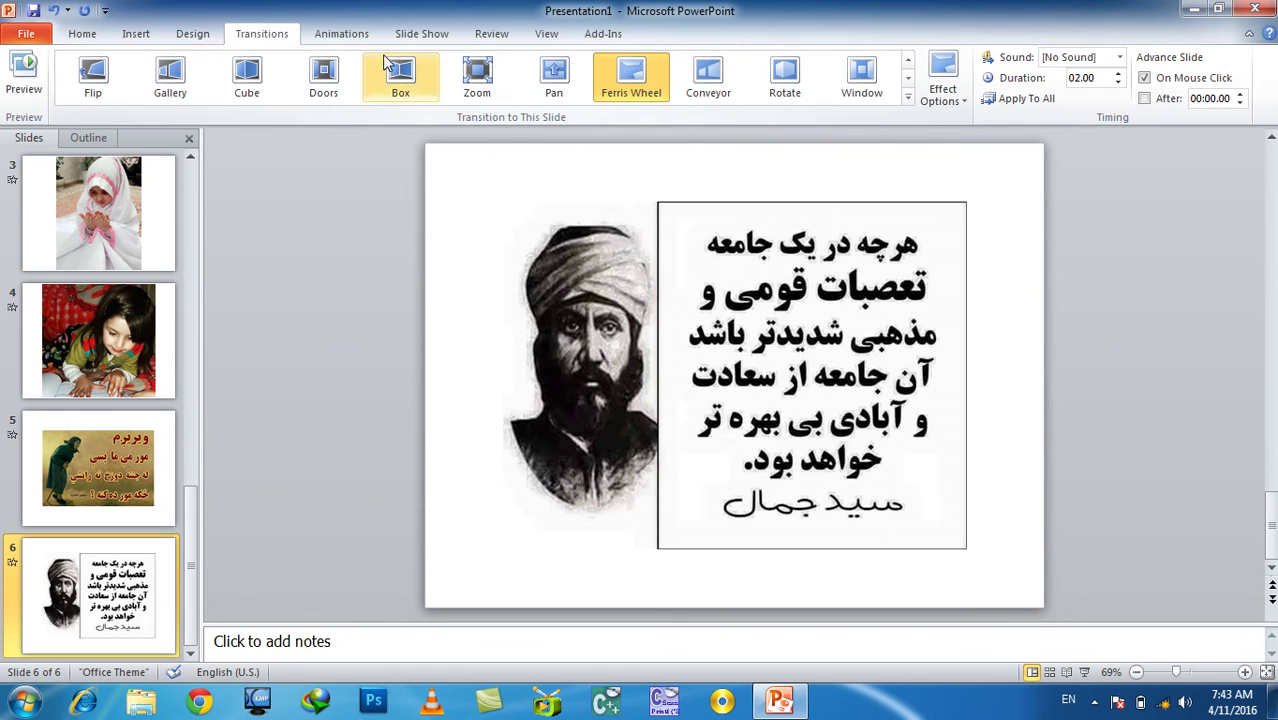
pyautogui.click(449, 36)
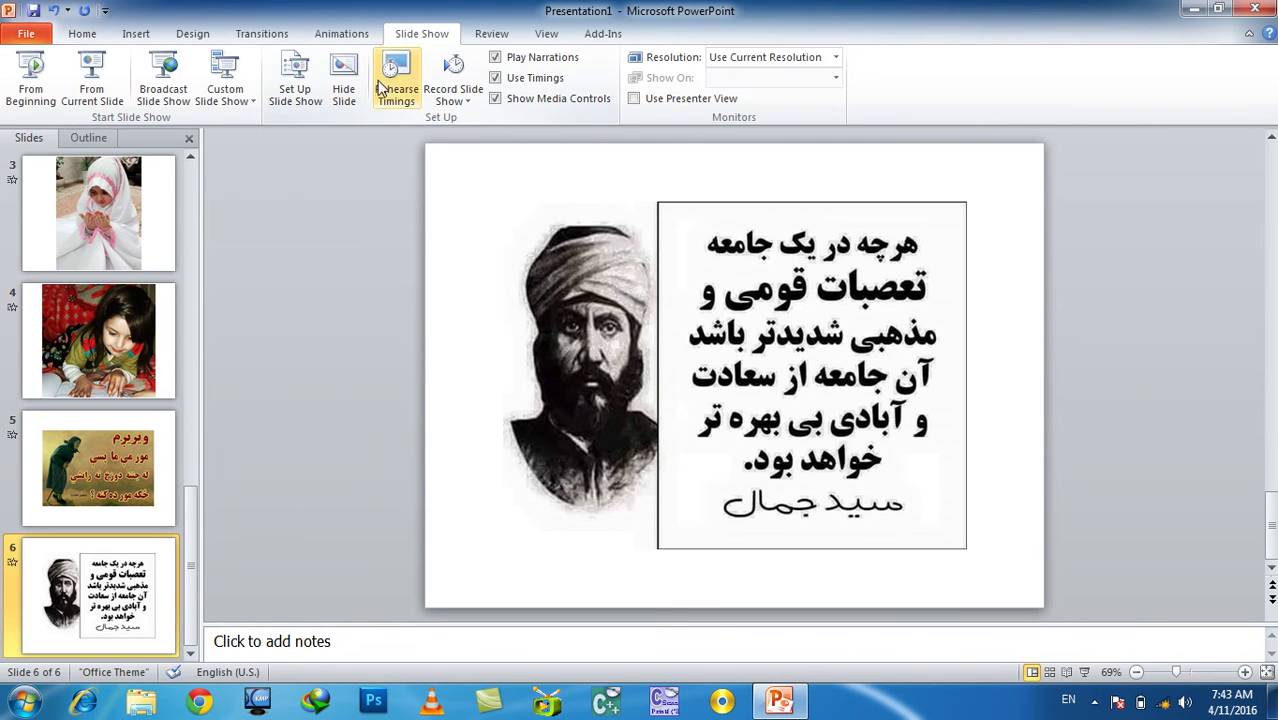
# - Rehearse timings, advancing through all six slides for a 0:00:08 total
pyautogui.click(398, 70)
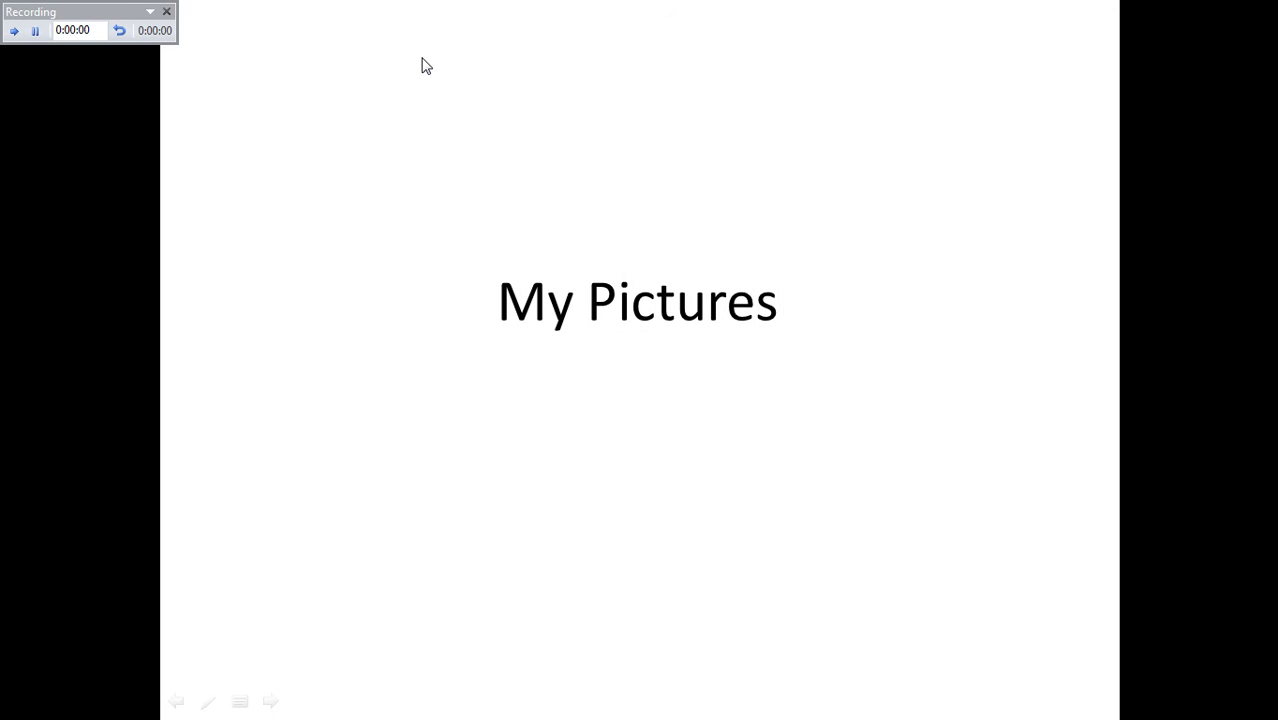
pyautogui.click(426, 66)
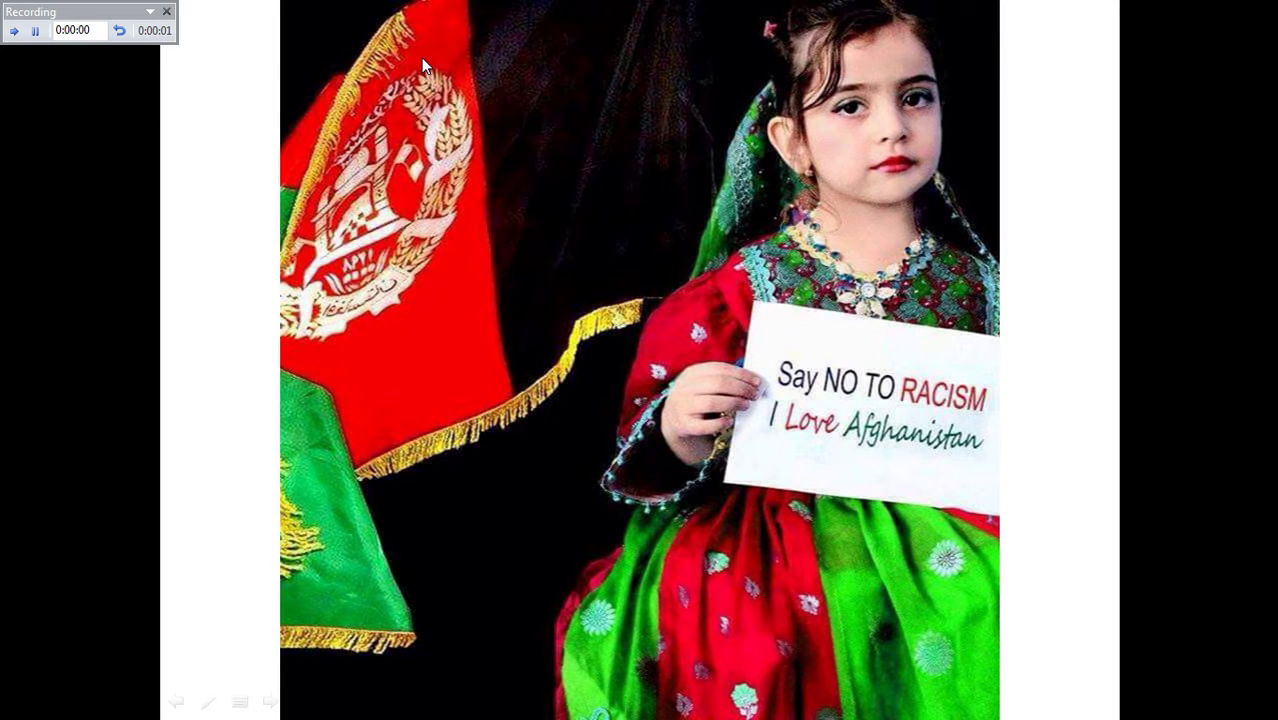
pyautogui.click(422, 60)
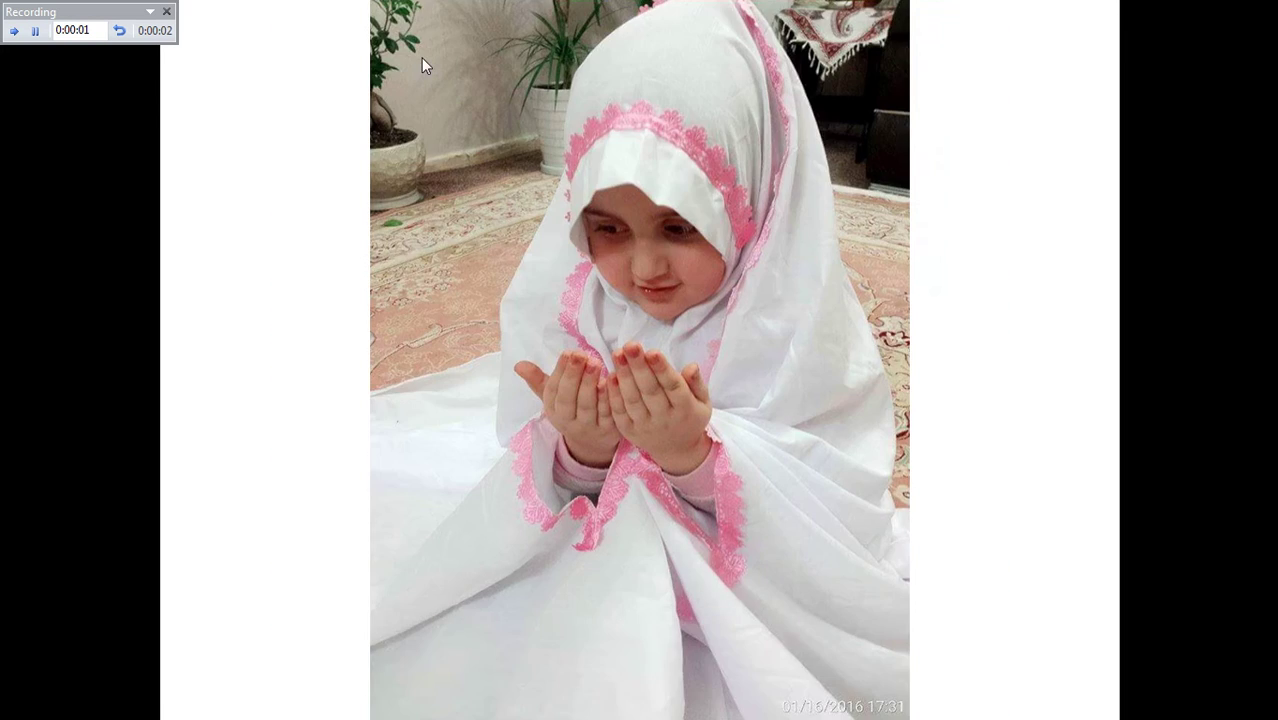
pyautogui.click(421, 60)
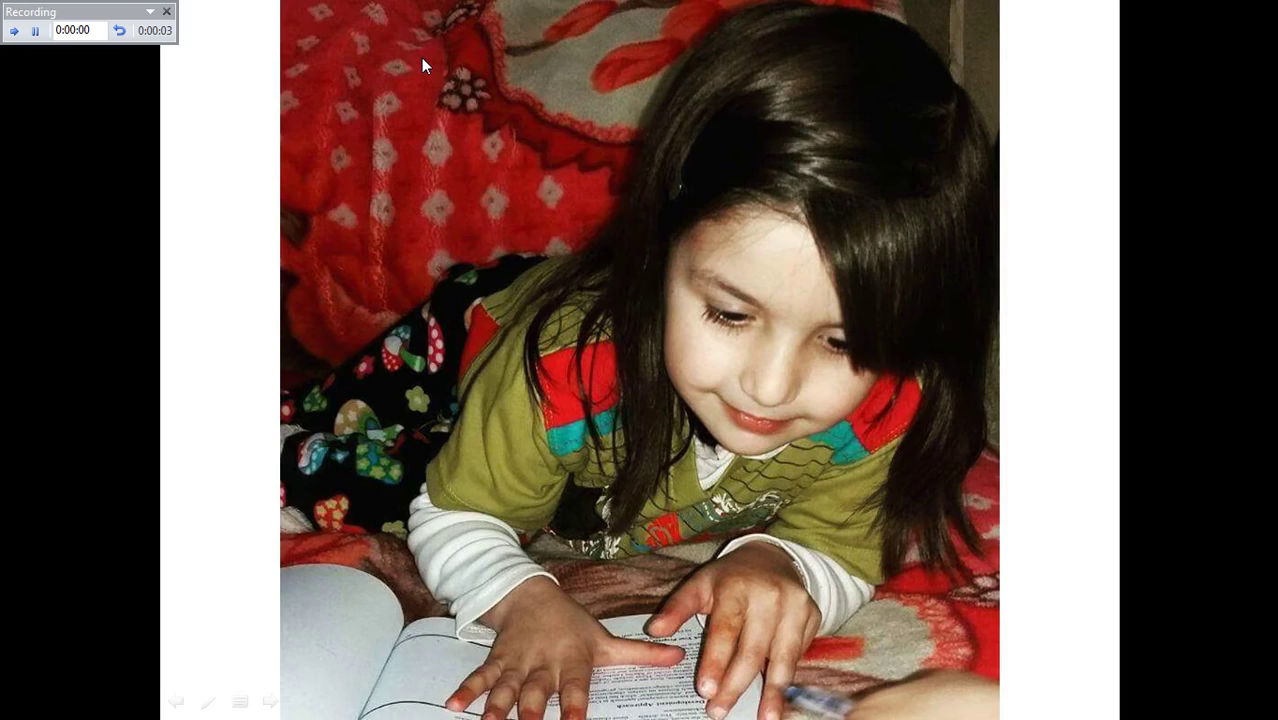
pyautogui.click(422, 58)
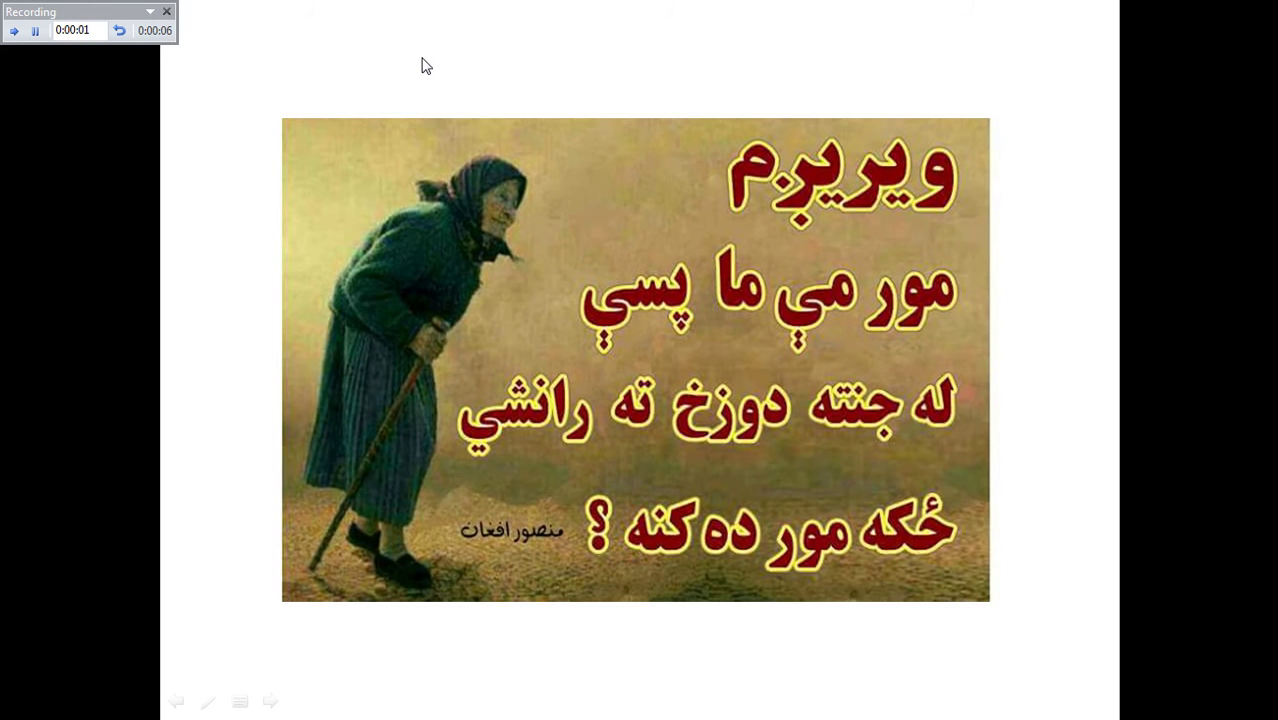
pyautogui.click(421, 58)
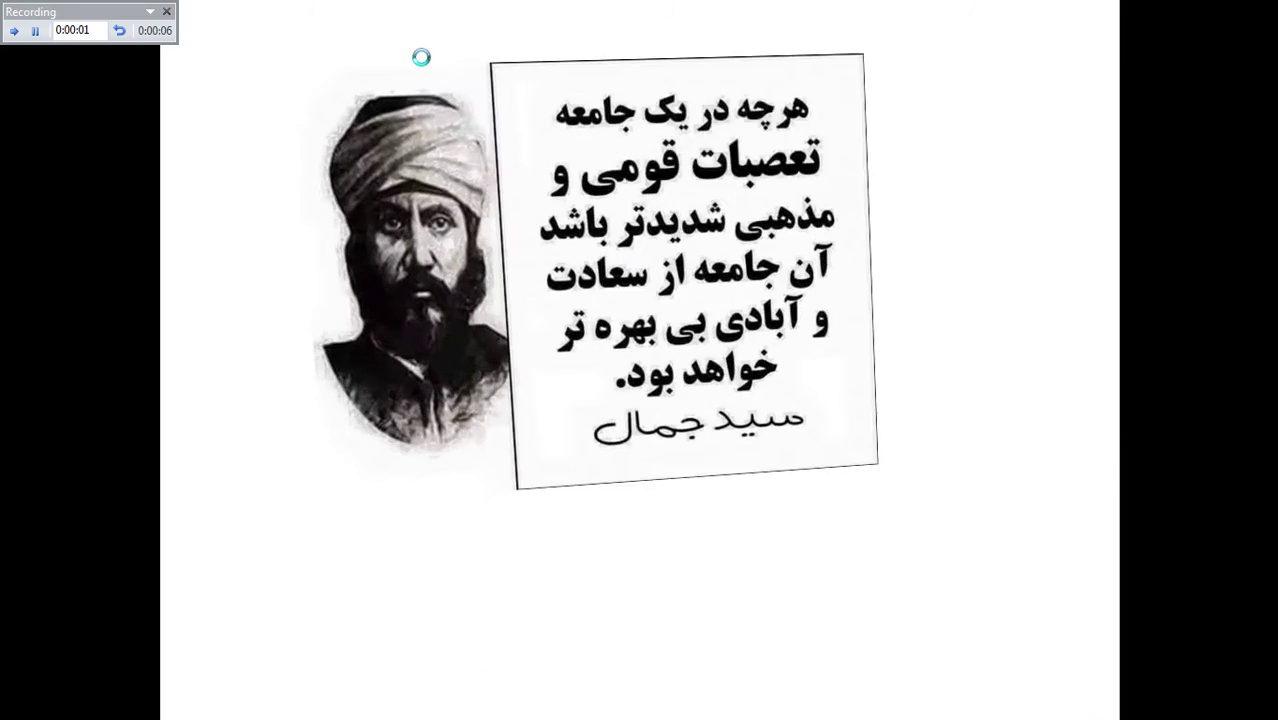
pyautogui.click(421, 58)
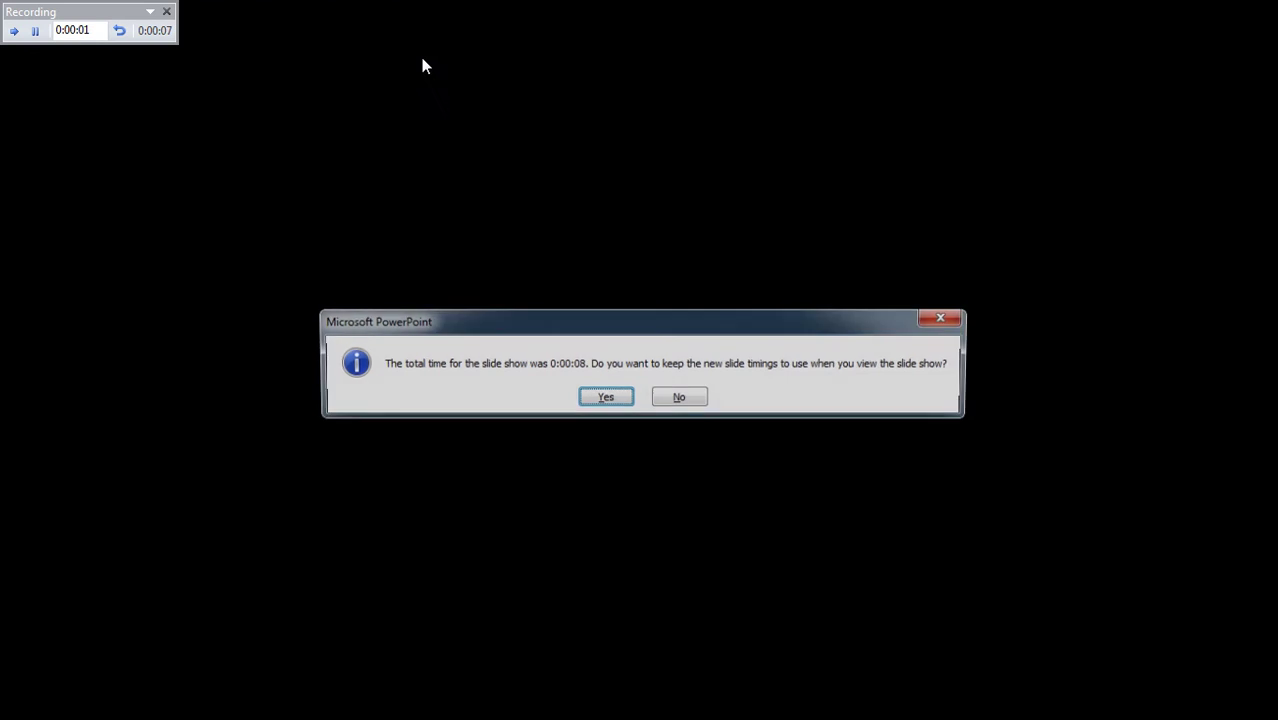
# - Keep the rehearsed slide timings, then open and close the File tab
pyautogui.press('Return')
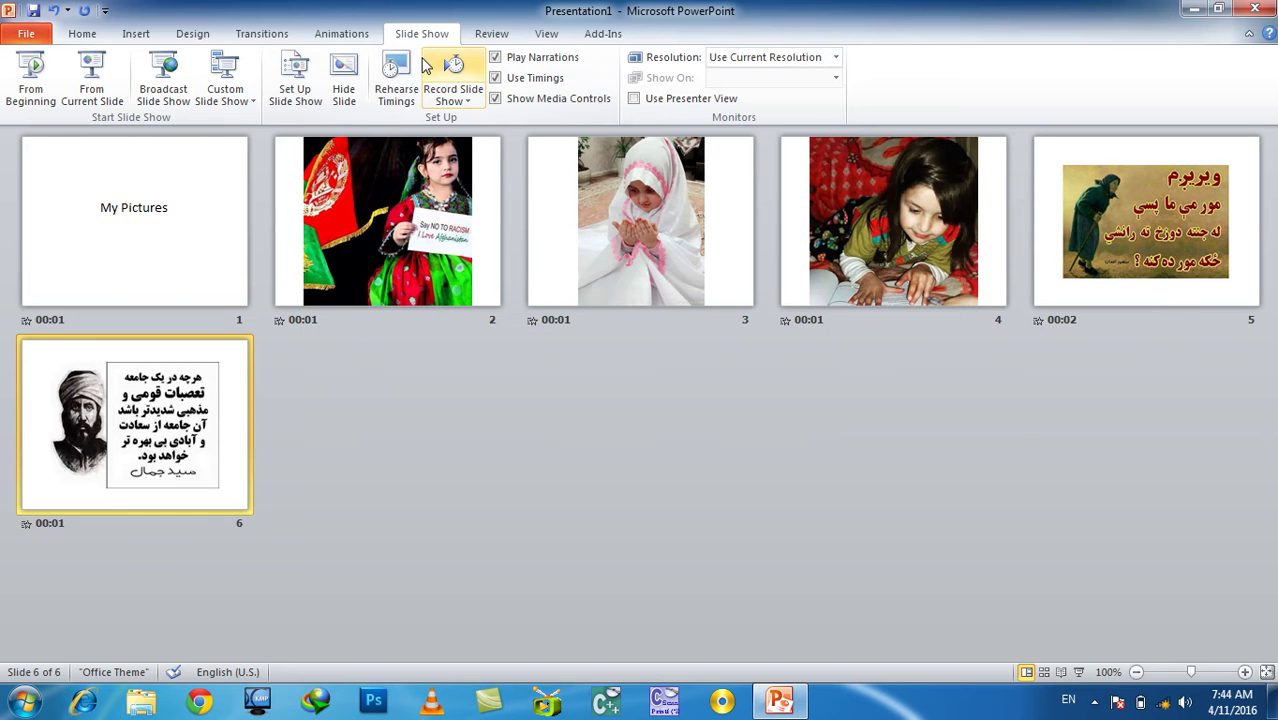
pyautogui.click(28, 35)
pyautogui.click(28, 35)
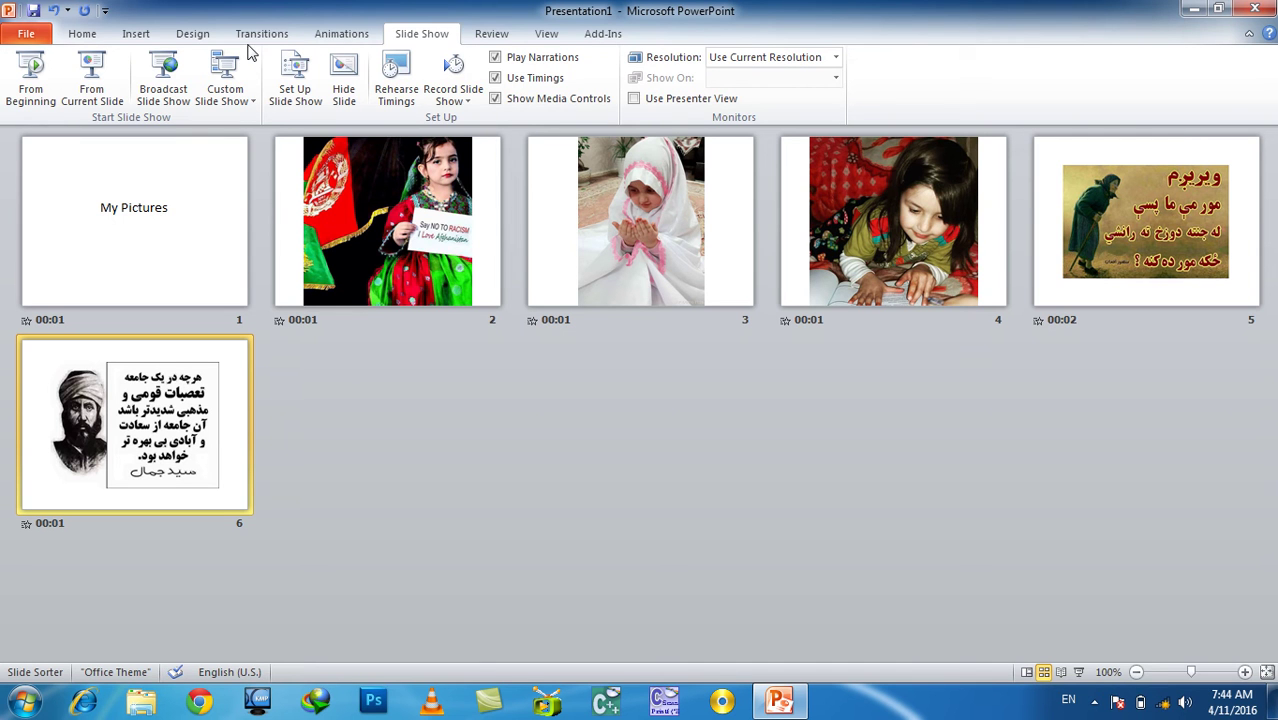
# - Create a video via Save & Send, saving it to the Desktop as My Pictures.wmv
pyautogui.click(26, 33)
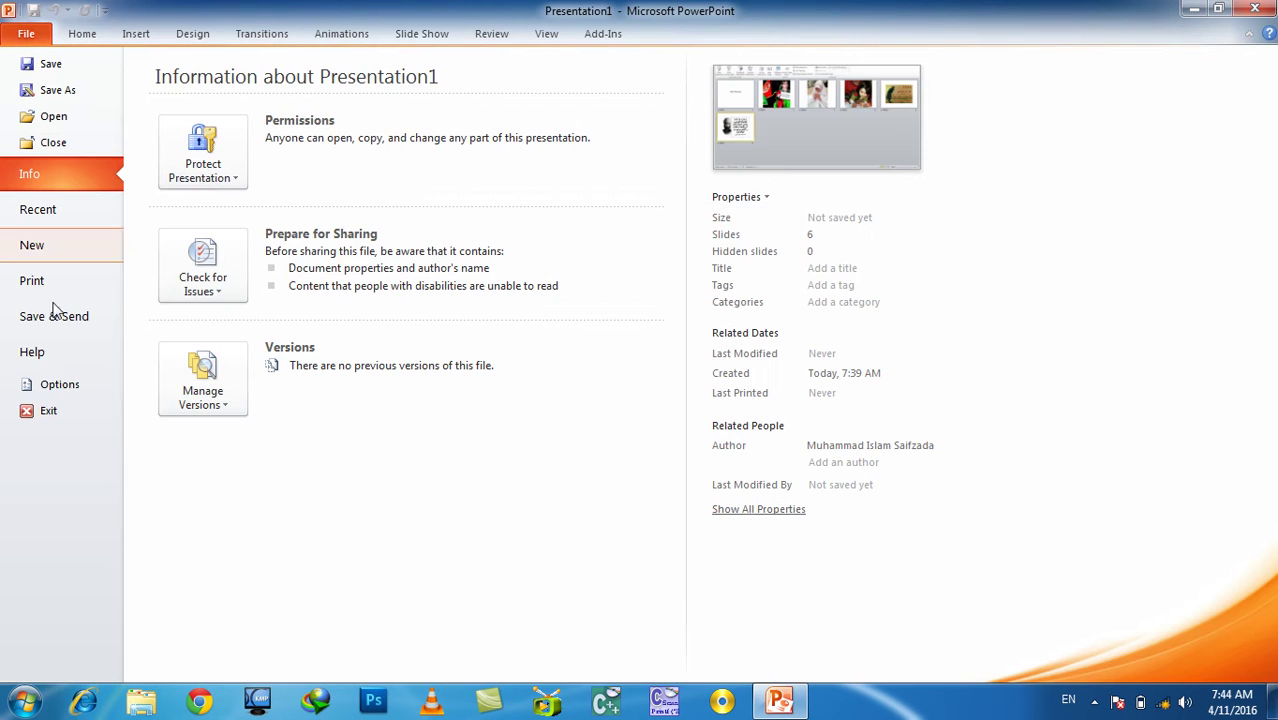
pyautogui.click(70, 316)
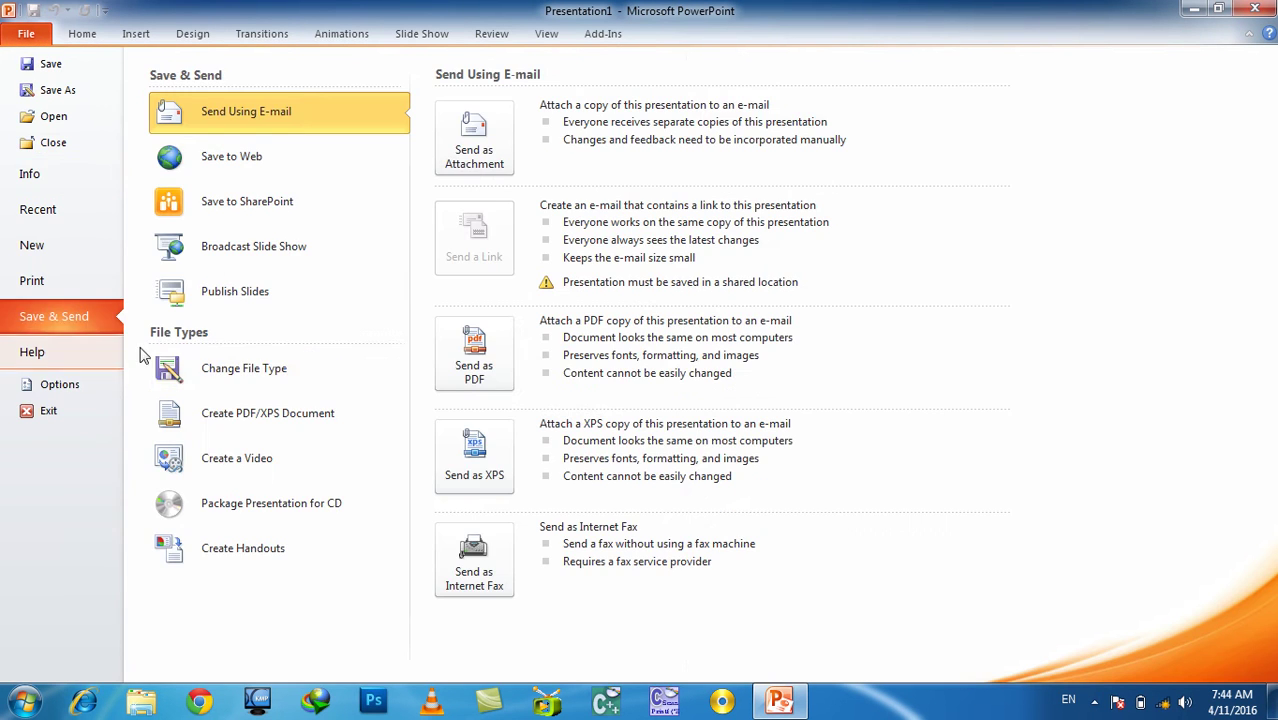
pyautogui.click(261, 474)
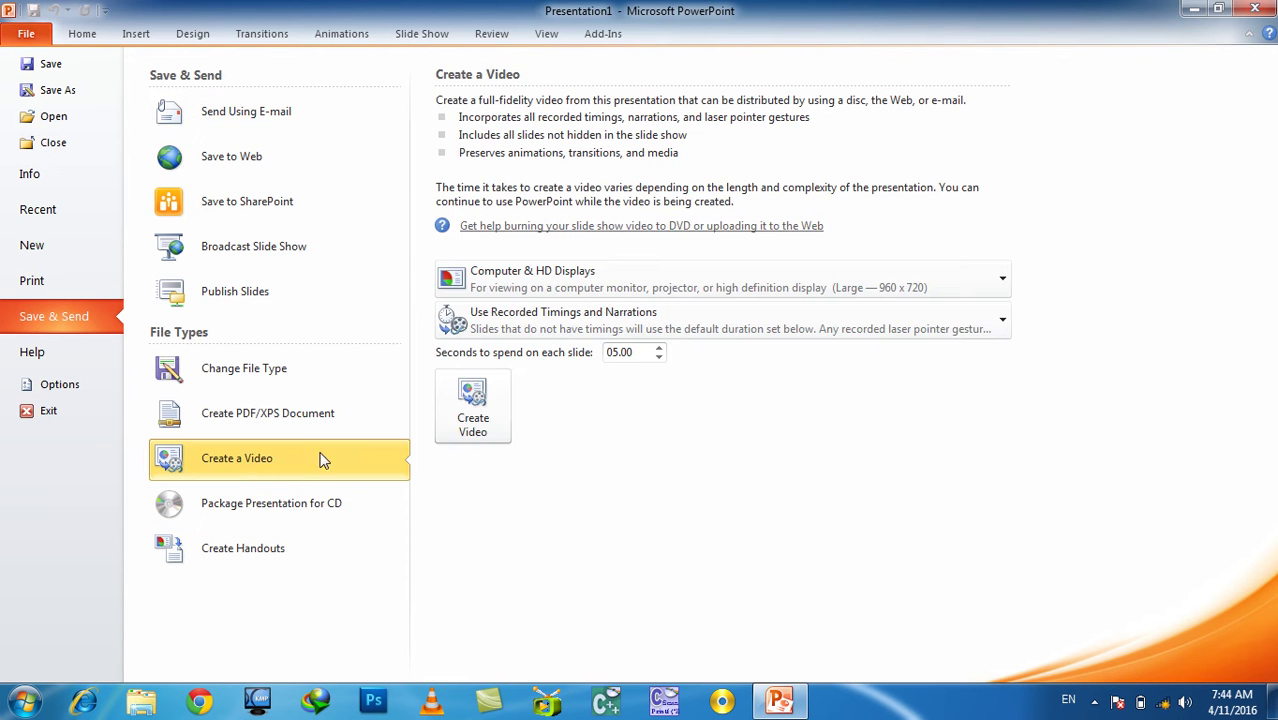
pyautogui.click(494, 401)
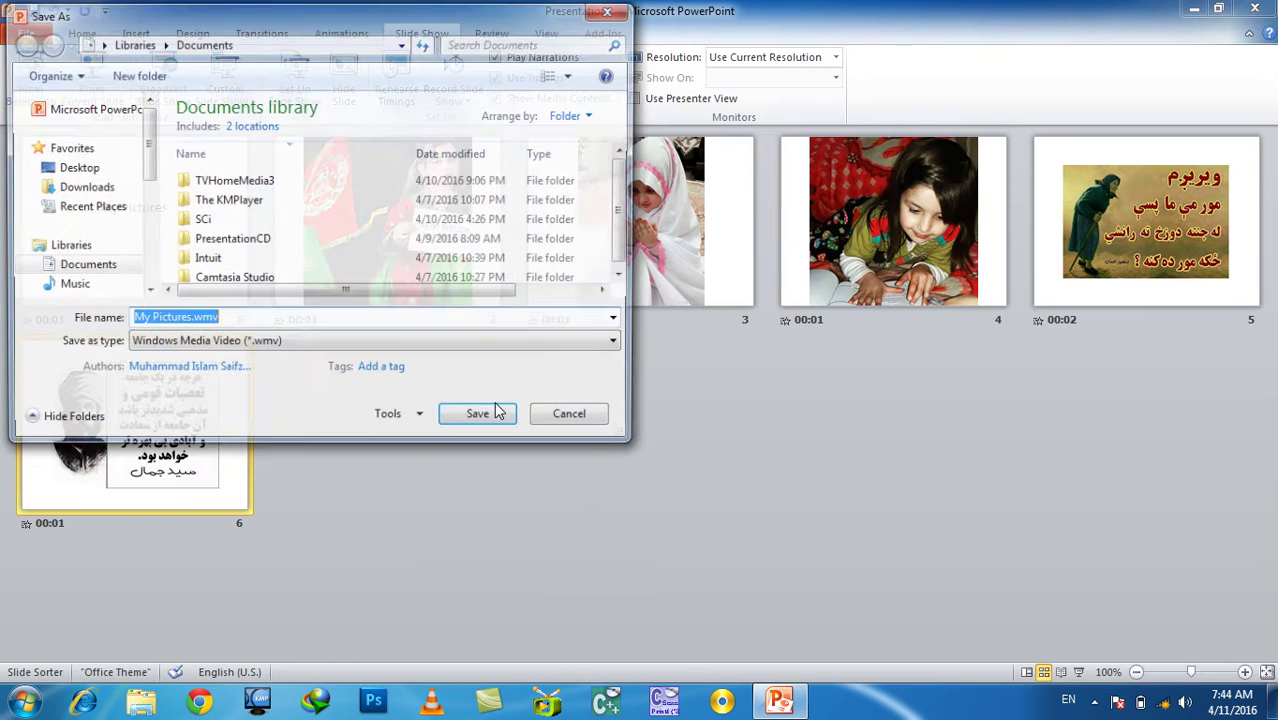
pyautogui.click(112, 168)
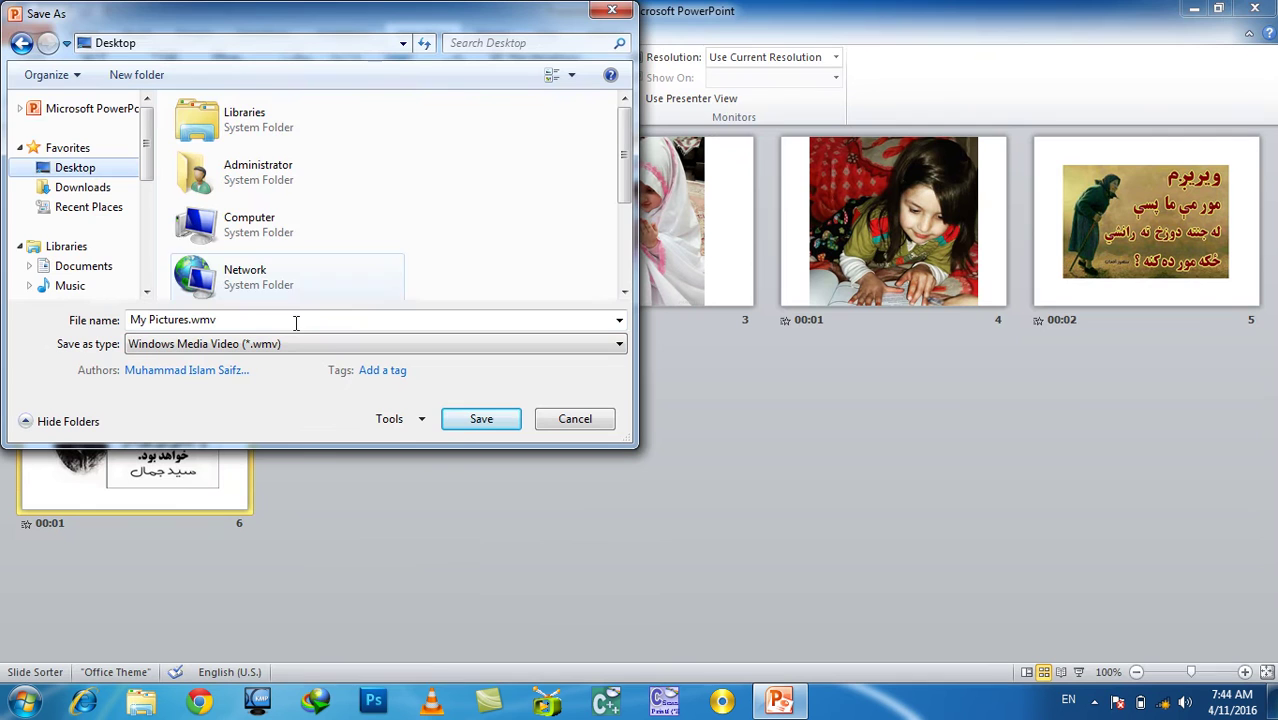
pyautogui.click(463, 425)
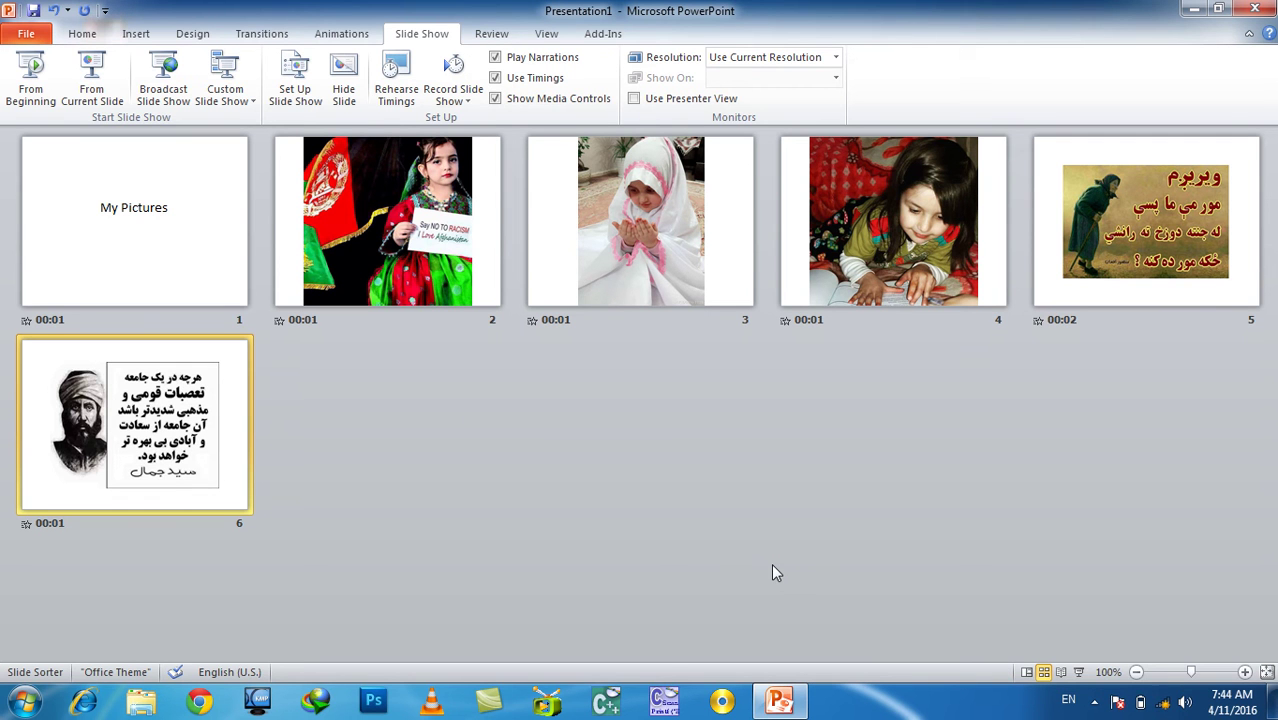
# - Play My Pictures.wmv from the desktop in VLC media player and raise the volume
pyautogui.click(1190, 10)
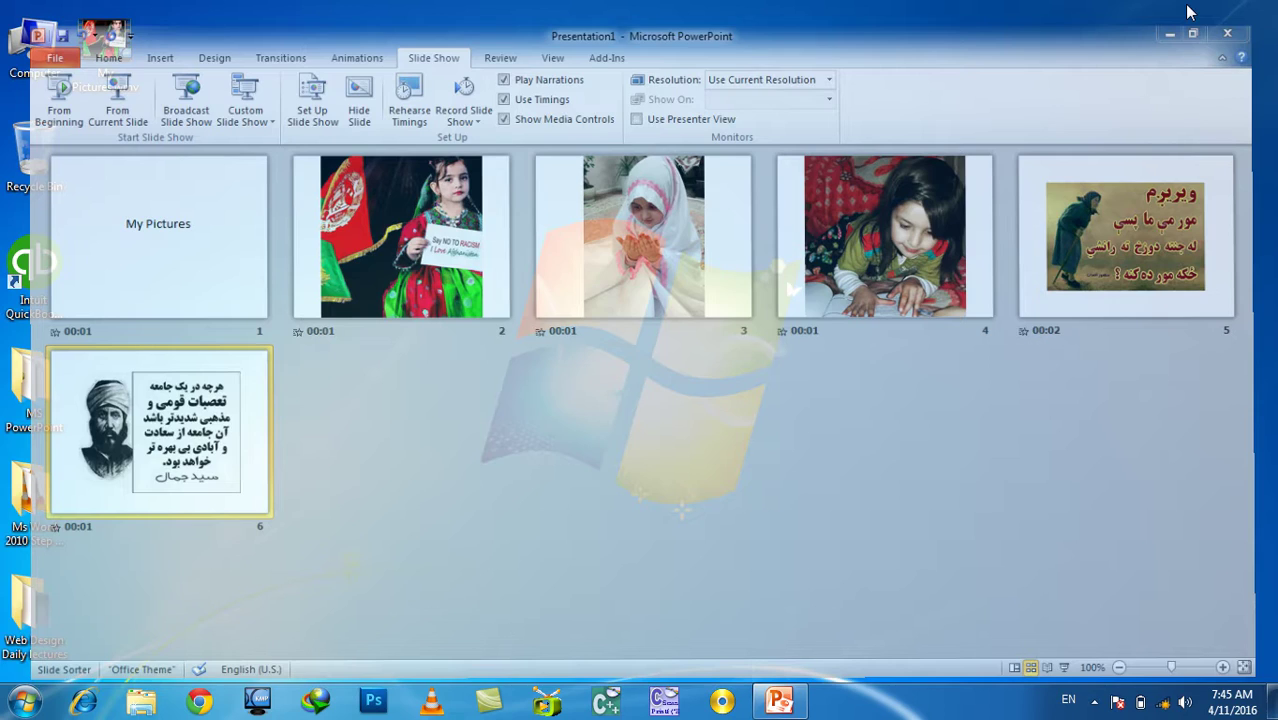
pyautogui.rightClick(83, 62)
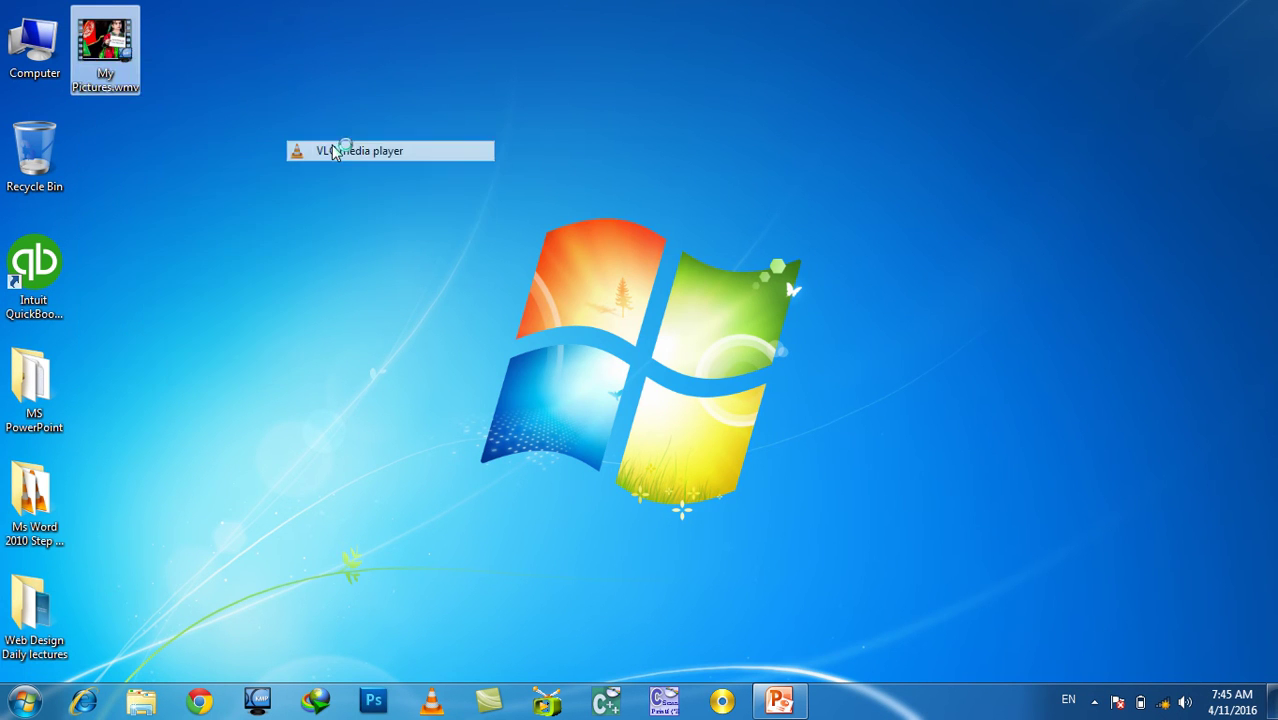
pyautogui.click(335, 150)
pyautogui.scroll(5, 1112, 428)
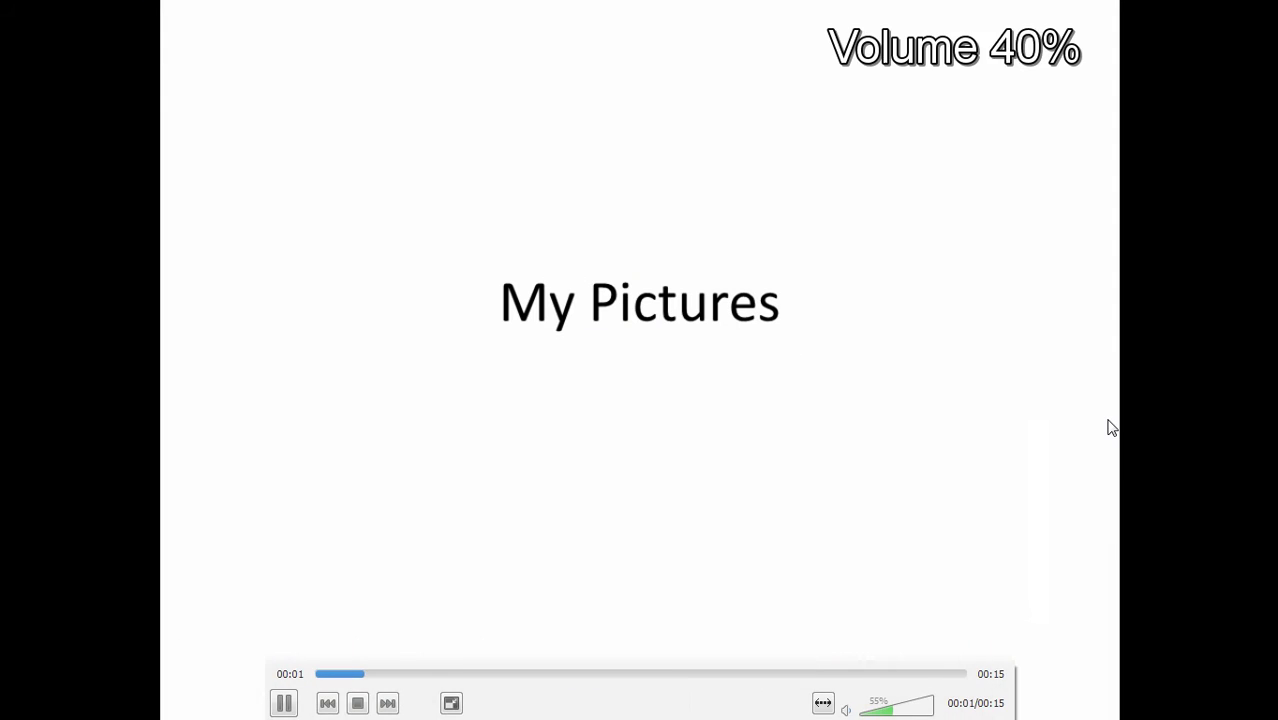
pyautogui.scroll(3, 1110, 426)
pyautogui.scroll(5, 1110, 426)
pyautogui.scroll(3, 1133, 420)
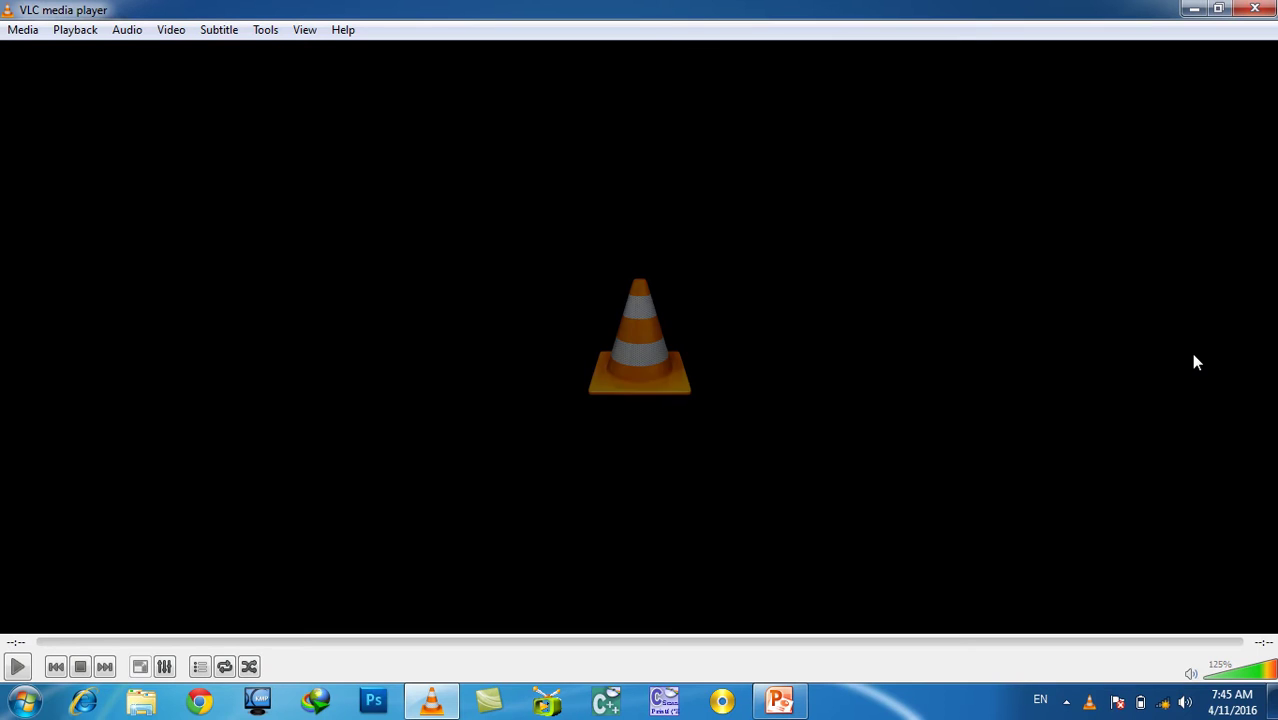
# - Close VLC, nudge the video's desktop icon, and refresh the desktop
pyautogui.click(1254, 8)
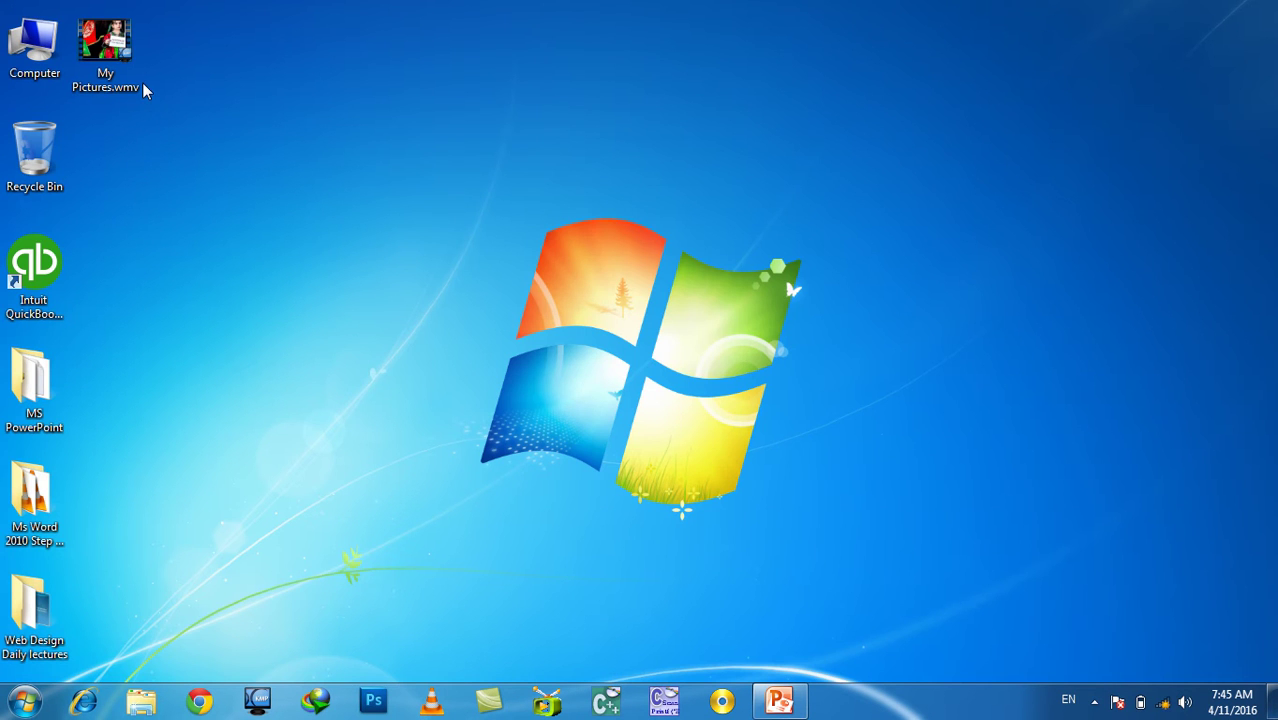
pyautogui.moveTo(103, 37); pyautogui.dragTo(110, 56)
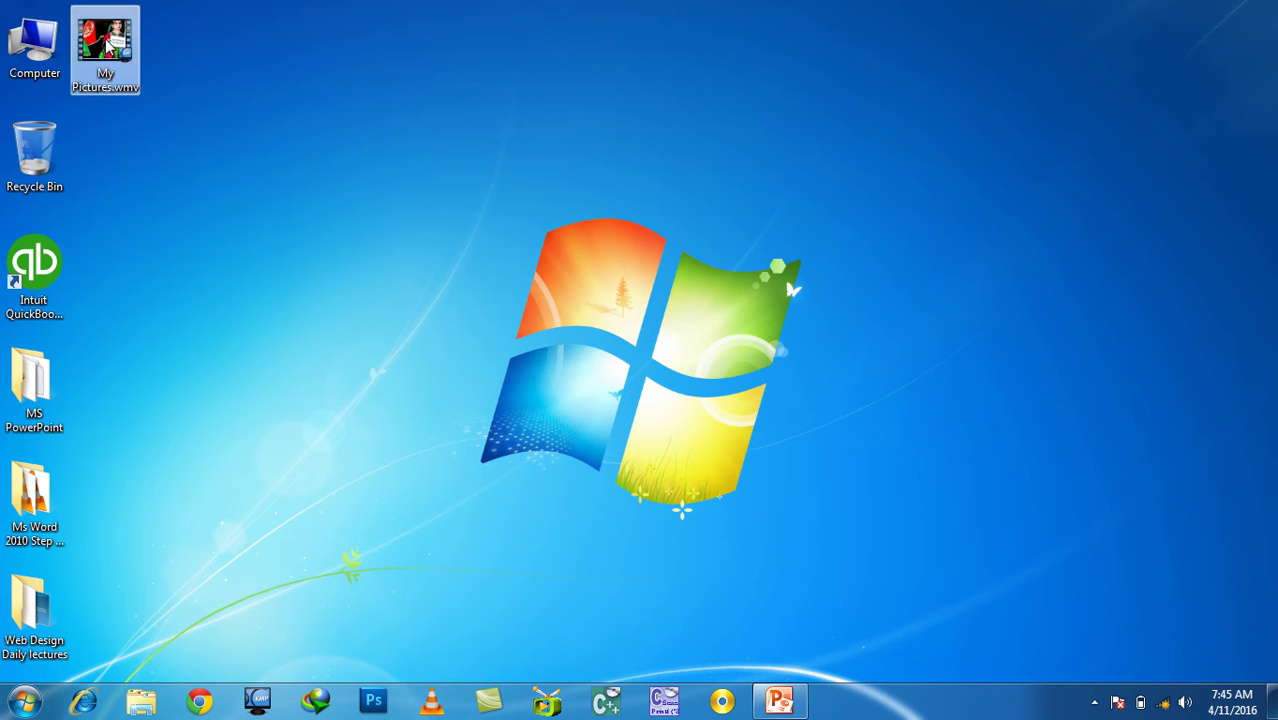
pyautogui.rightClick(553, 136)
pyautogui.moveTo(575, 180)
pyautogui.click(598, 187)
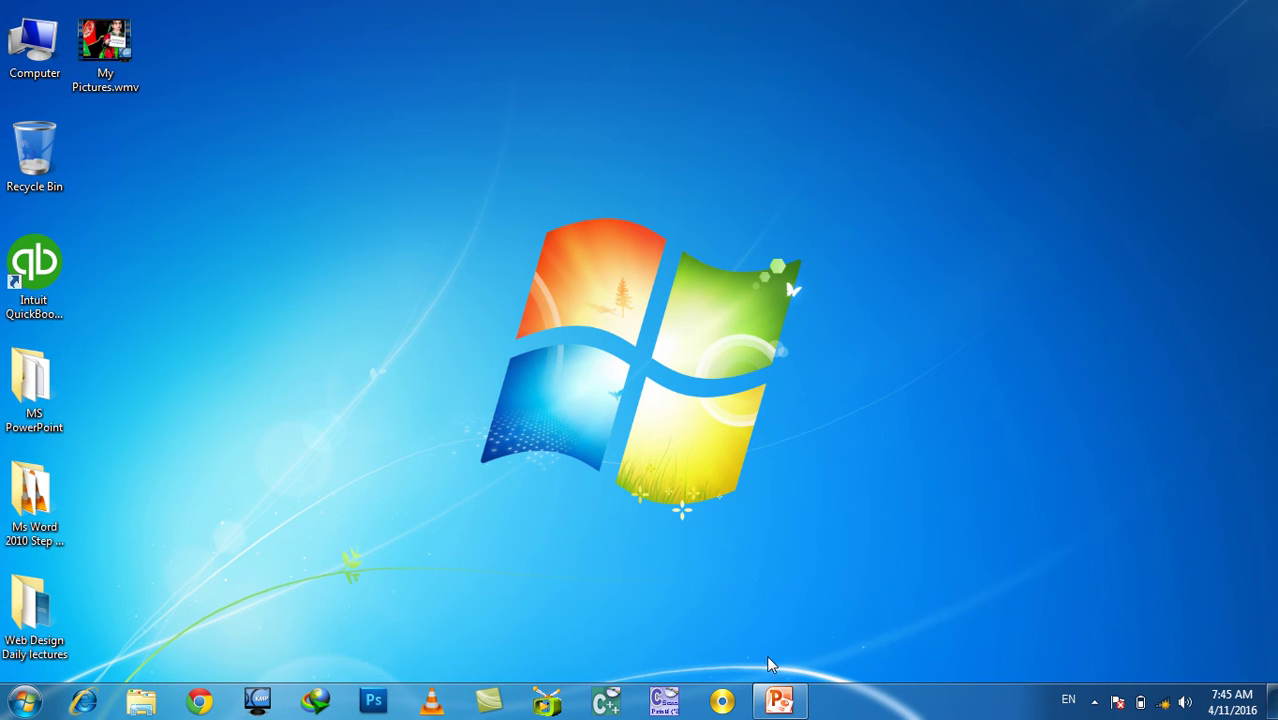
# - Restore PowerPoint and open slide 1 in Normal view
pyautogui.click(778, 700)
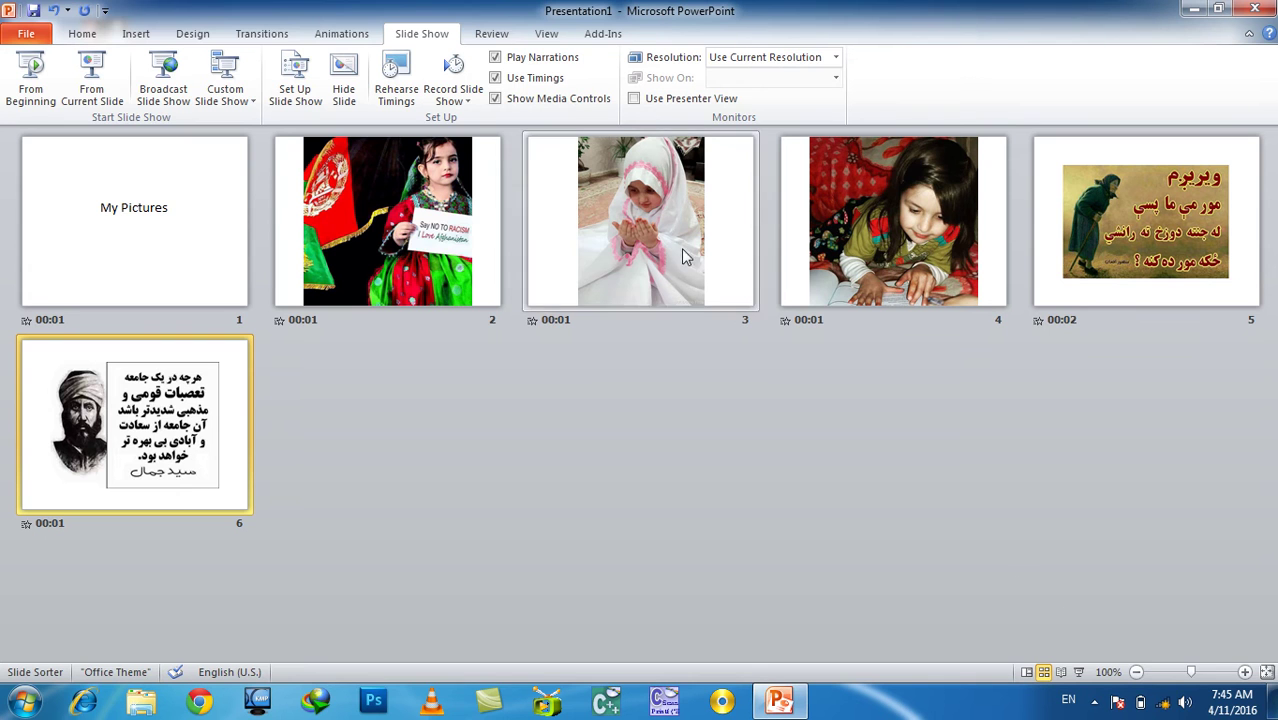
pyautogui.click(28, 36)
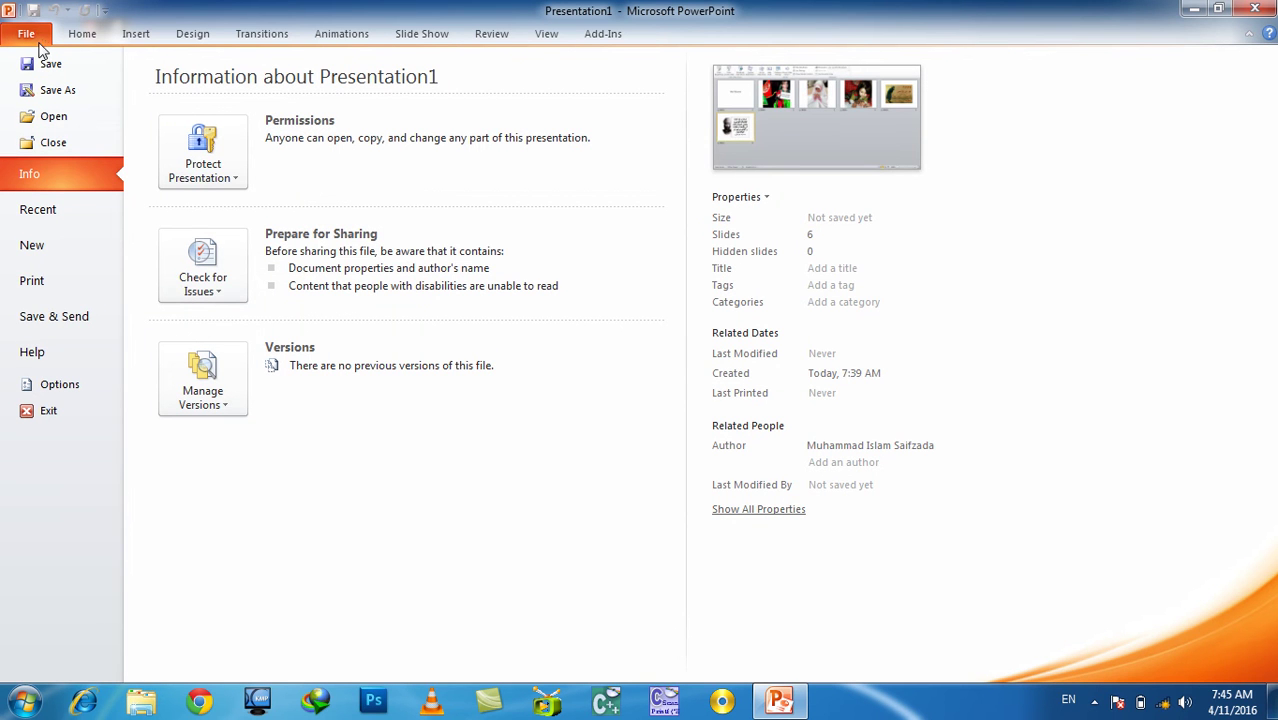
pyautogui.click(74, 36)
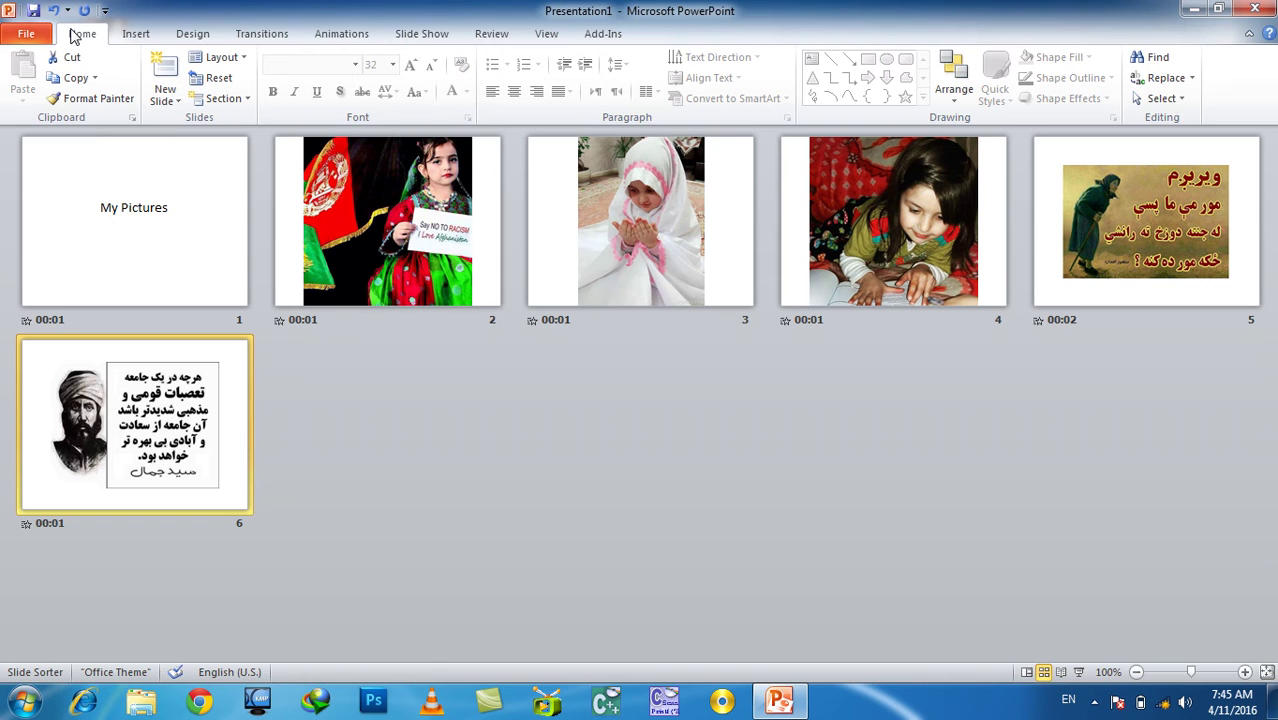
pyautogui.doubleClick(177, 272)
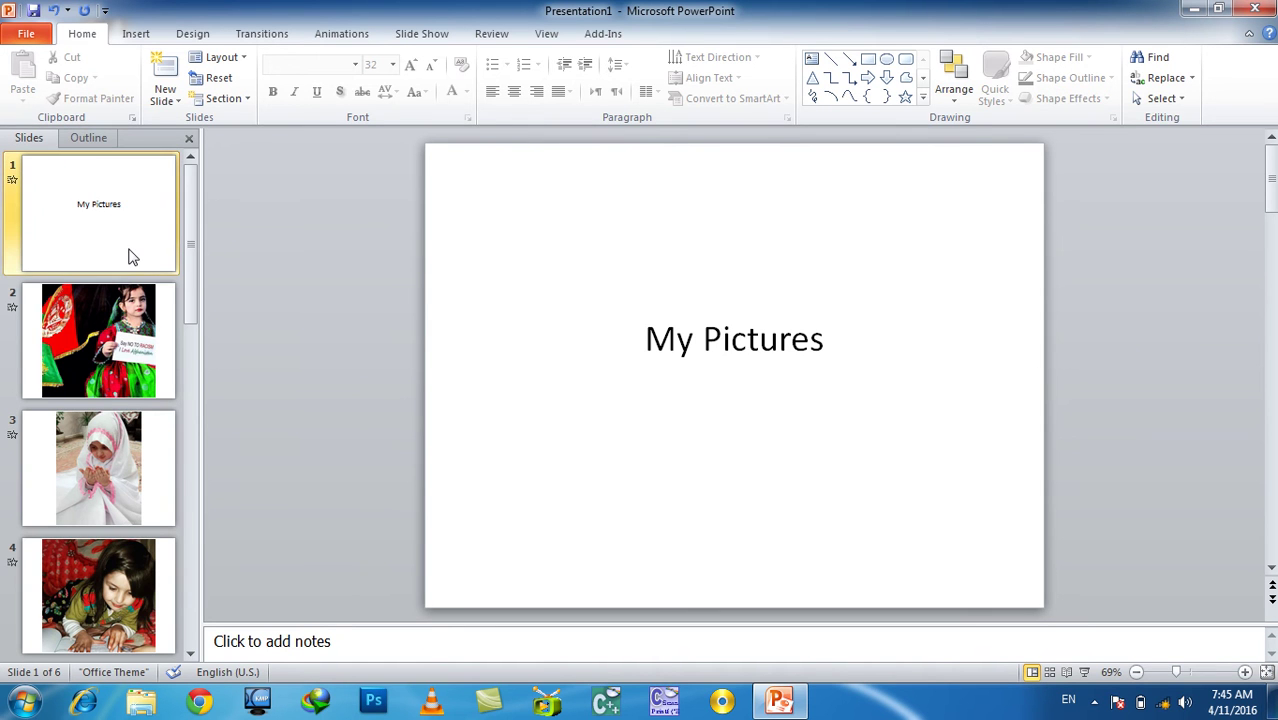
pyautogui.click(137, 333)
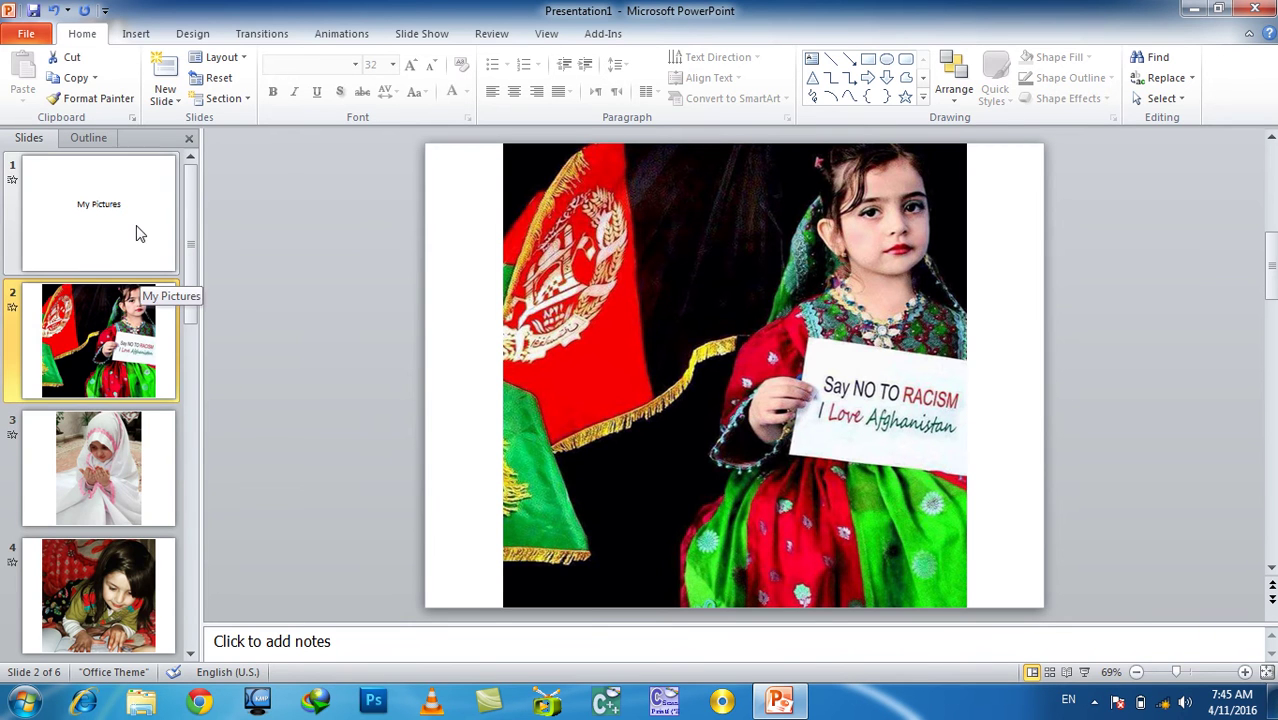
pyautogui.click(139, 228)
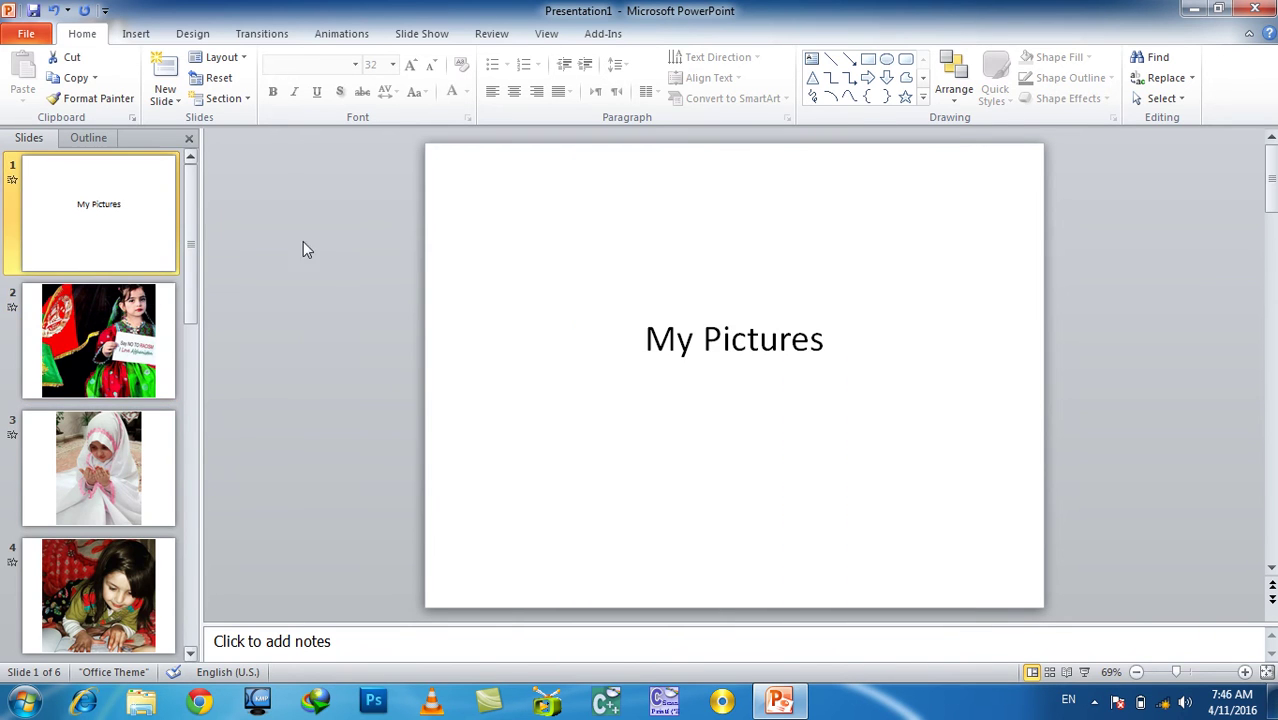
# - Cut the My Pictures title, paste it back on slide 1 as a text box, and delete the empty placeholder
pyautogui.click(655, 342)
pyautogui.click(651, 288)
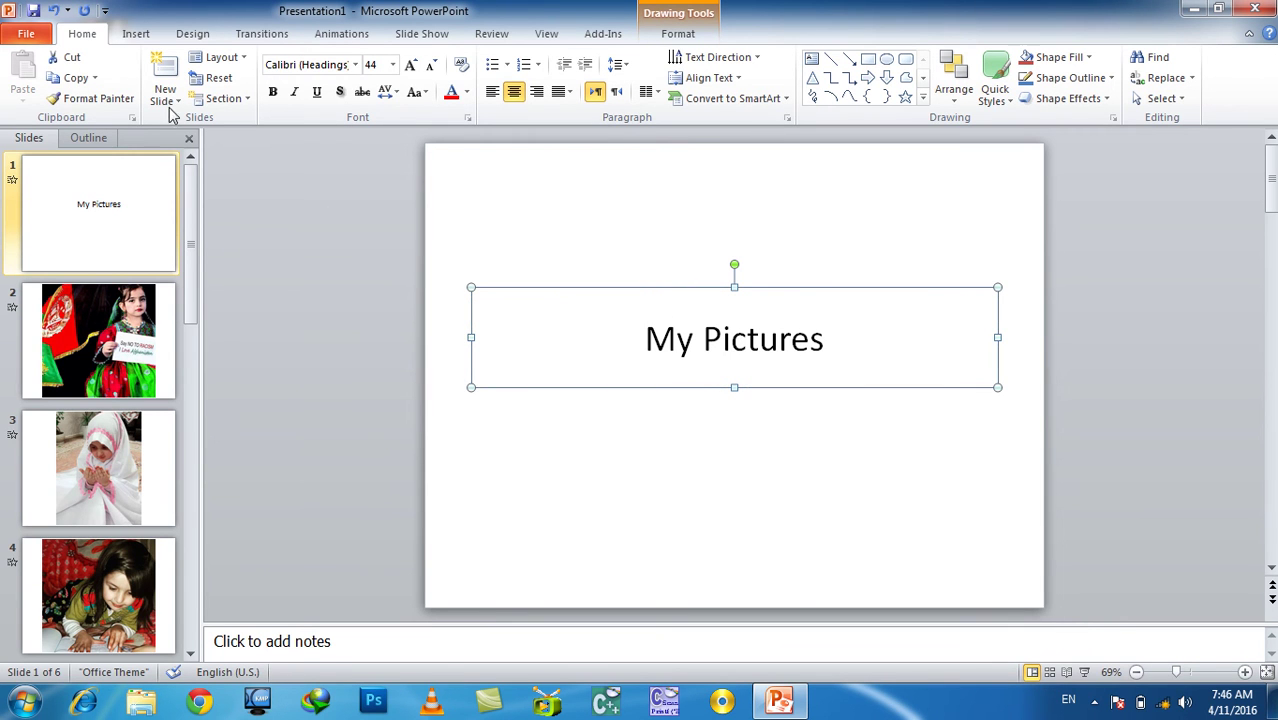
pyautogui.click(66, 57)
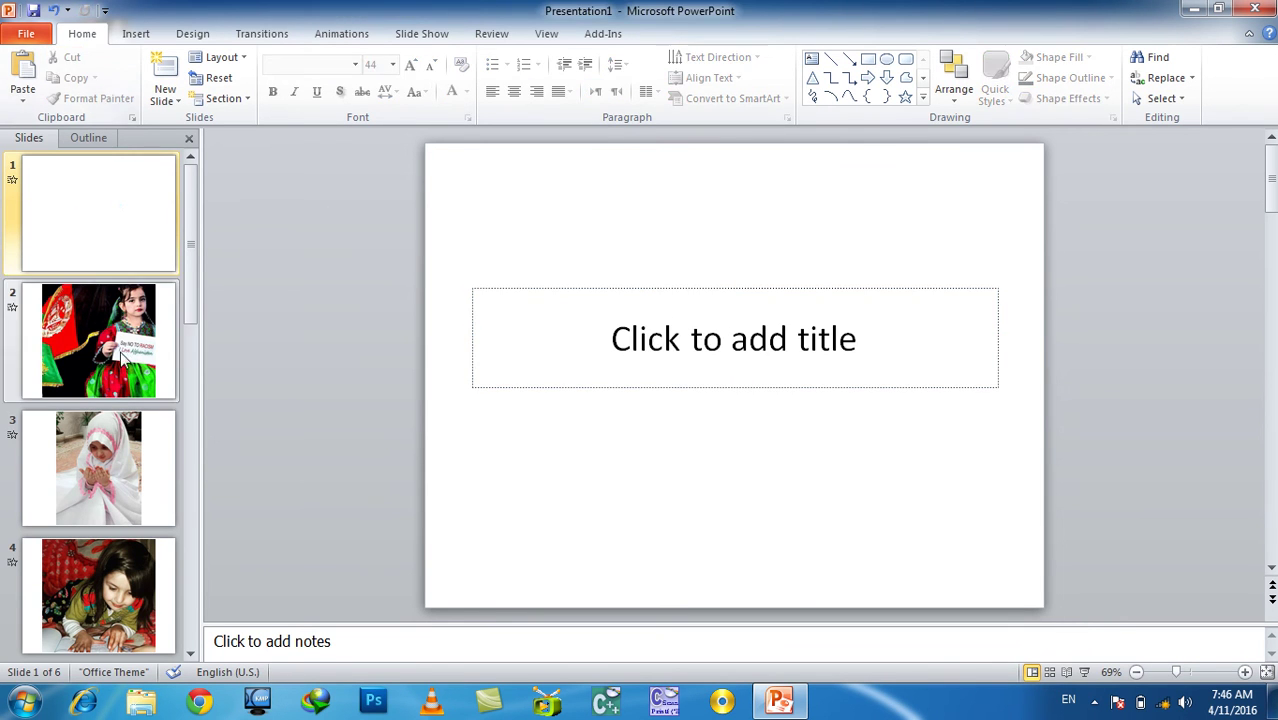
pyautogui.click(141, 313)
pyautogui.click(26, 72)
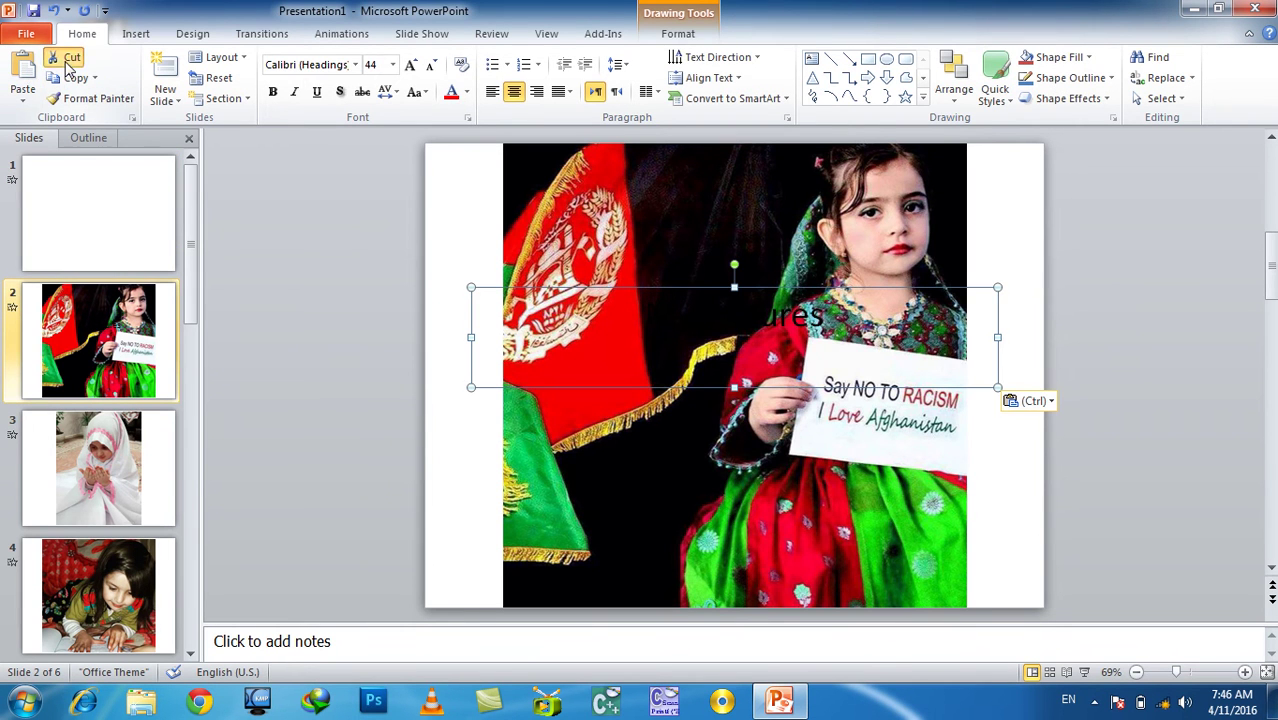
pyautogui.click(80, 177)
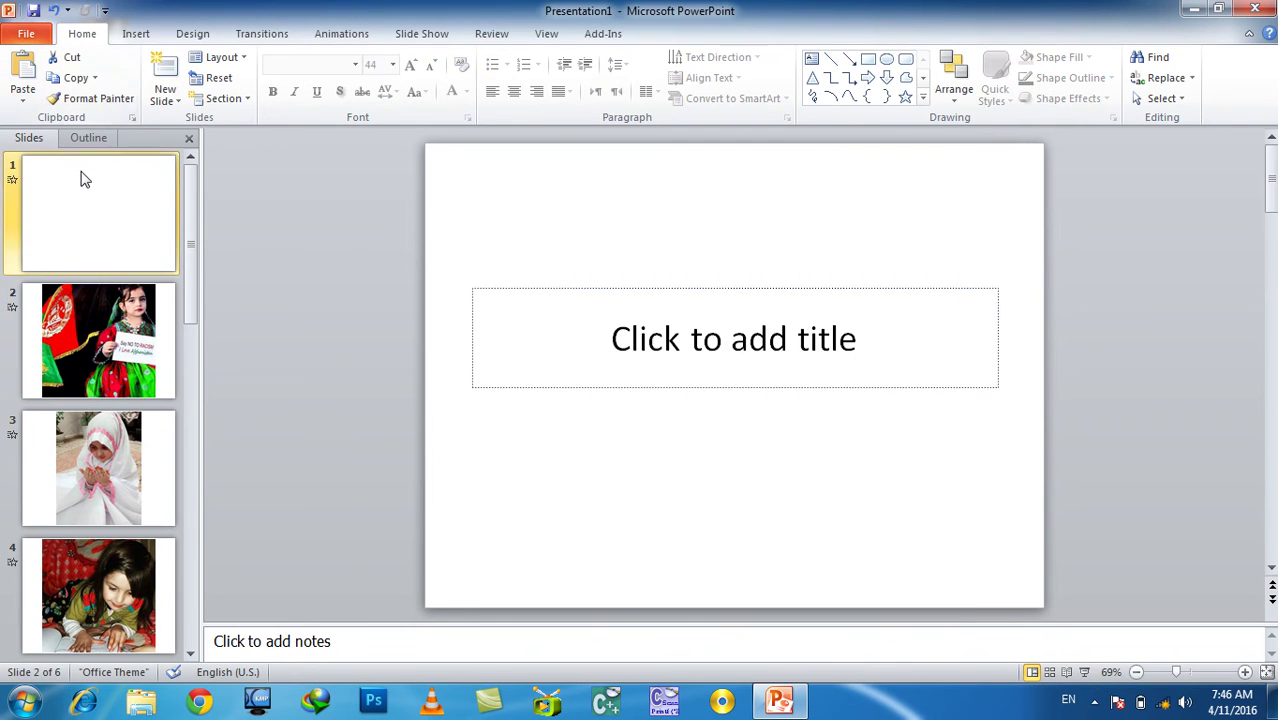
pyautogui.click(22, 72)
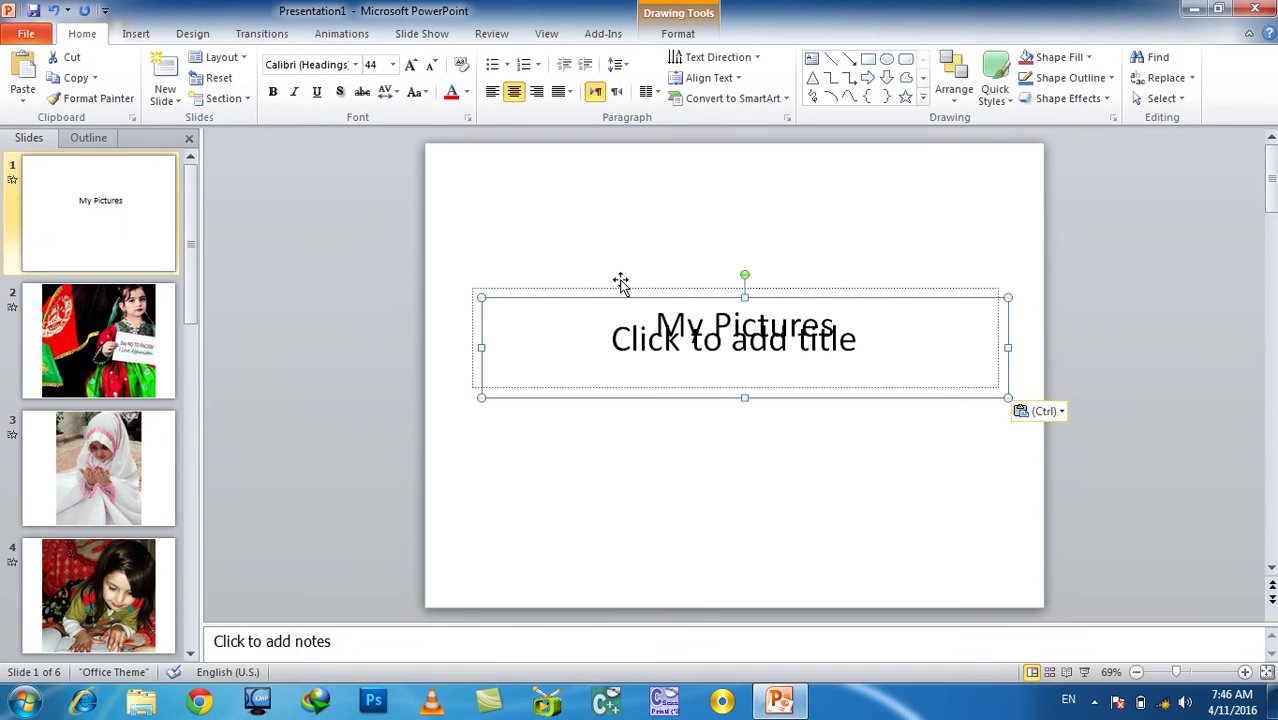
pyautogui.moveTo(615, 290); pyautogui.dragTo(613, 284)
pyautogui.press('Delete')
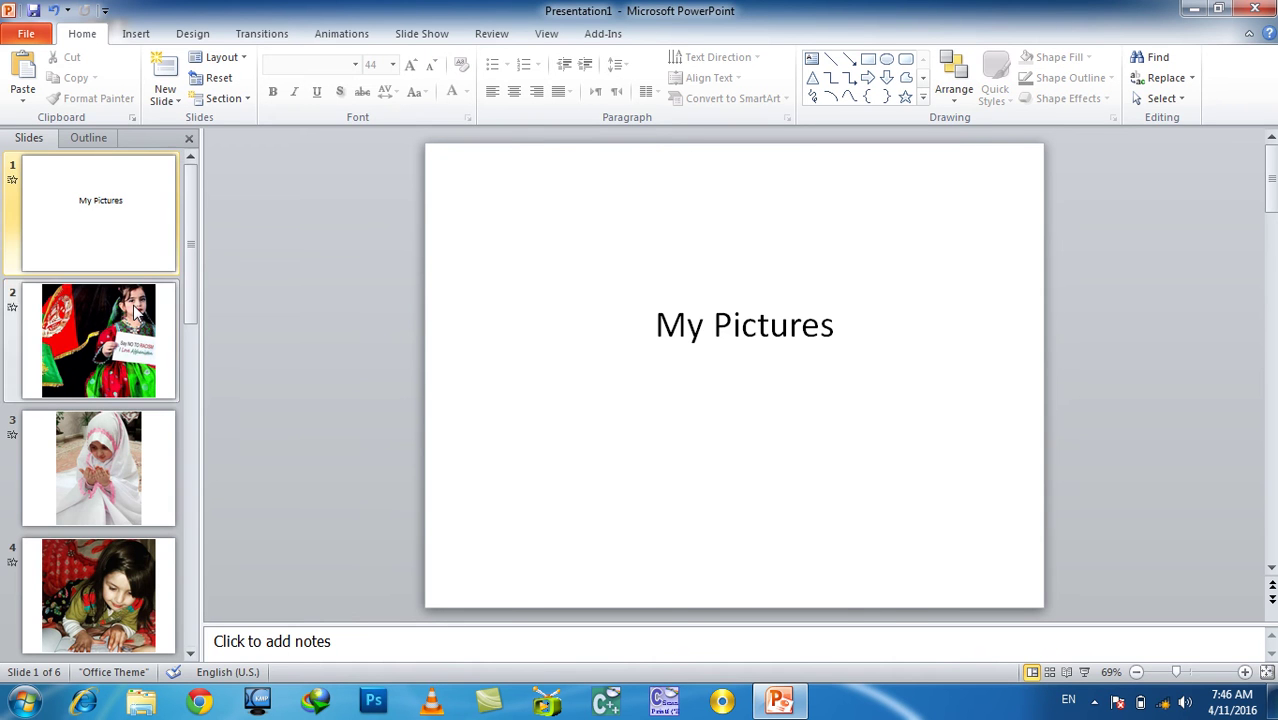
# - Copy the flag-and-girl picture from slide 2, then go to slide 6
pyautogui.click(165, 323)
pyautogui.click(564, 318)
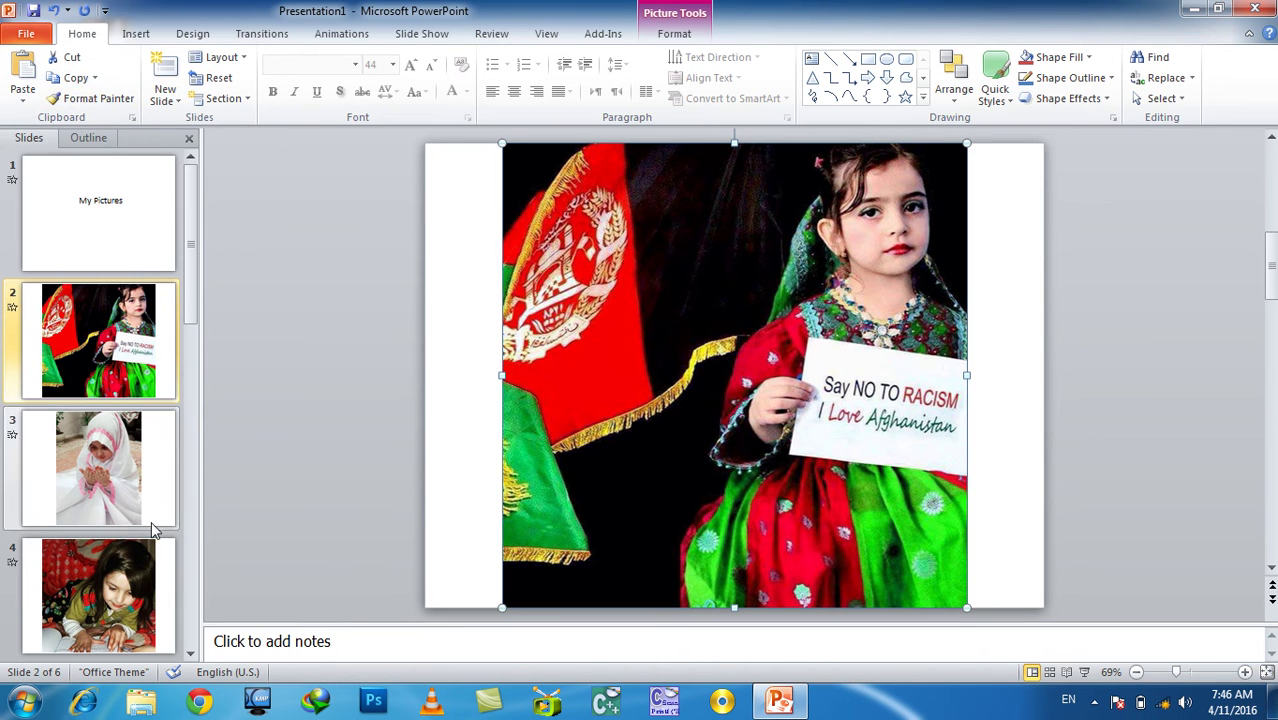
pyautogui.click(190, 655)
pyautogui.click(190, 655)
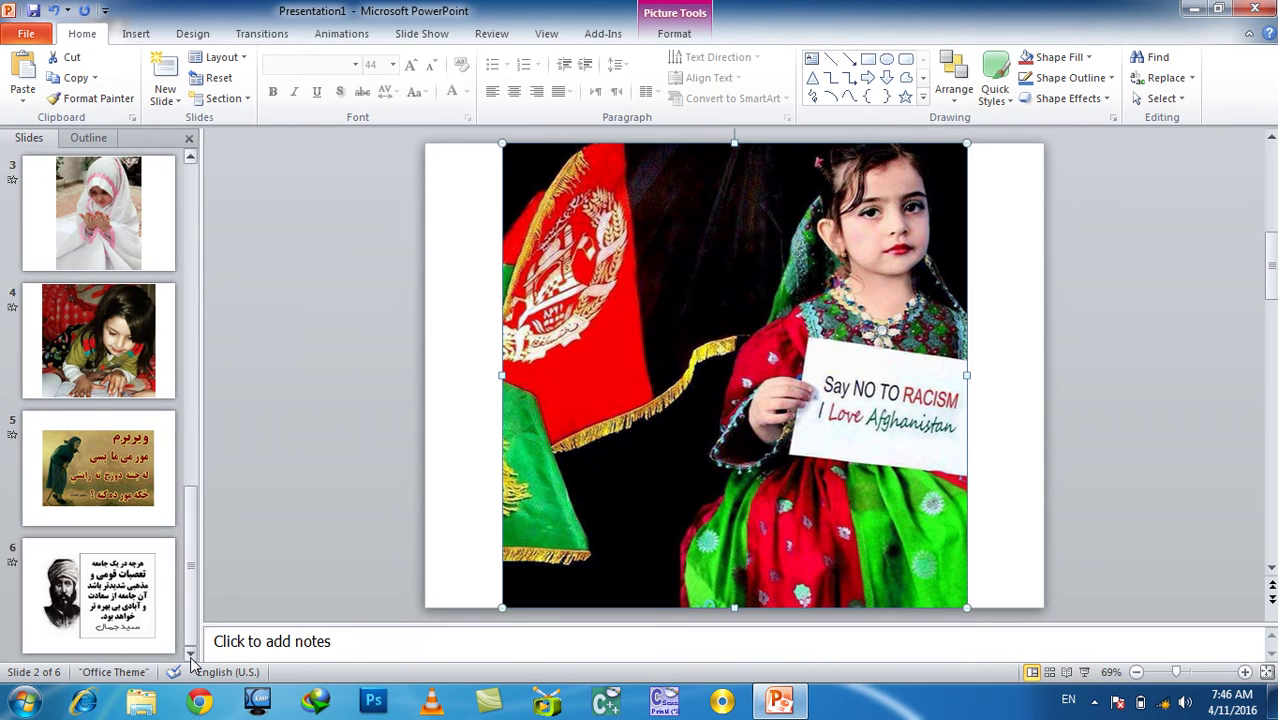
pyautogui.click(138, 645)
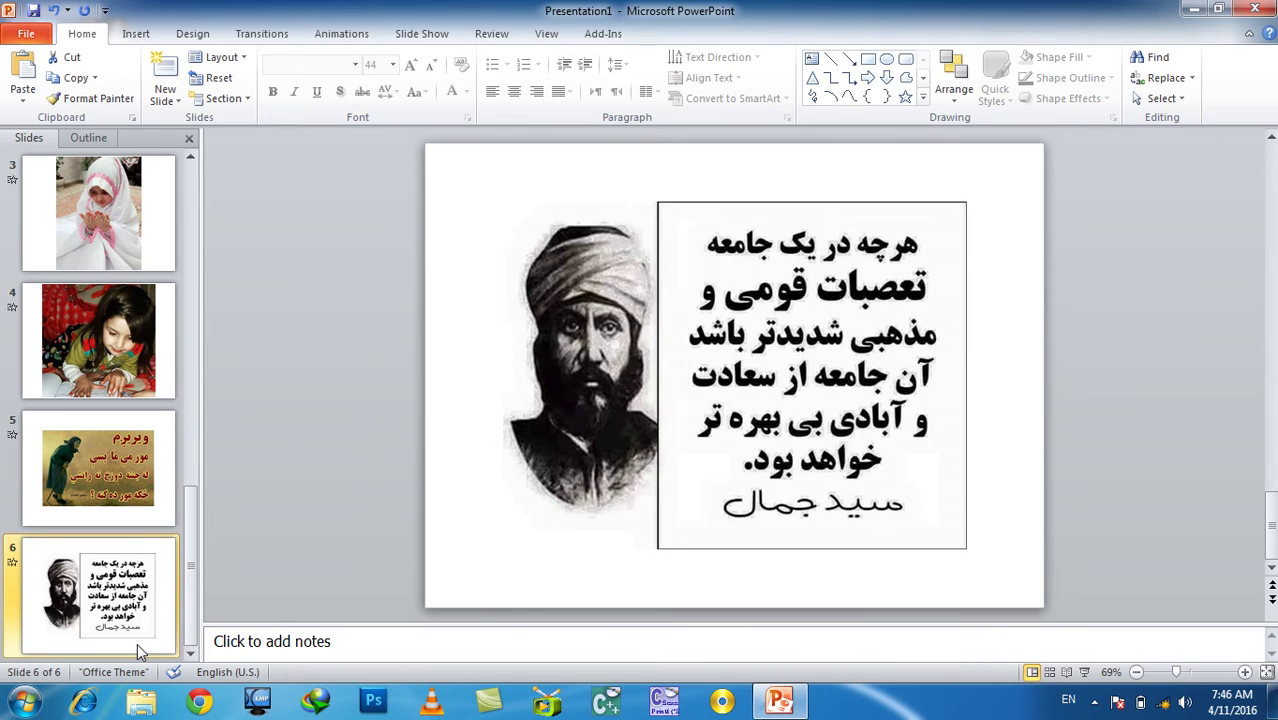
# - Add a new slide 7 with a pasted copy of the flag picture, then scroll back to slide 1
pyautogui.press('Return')
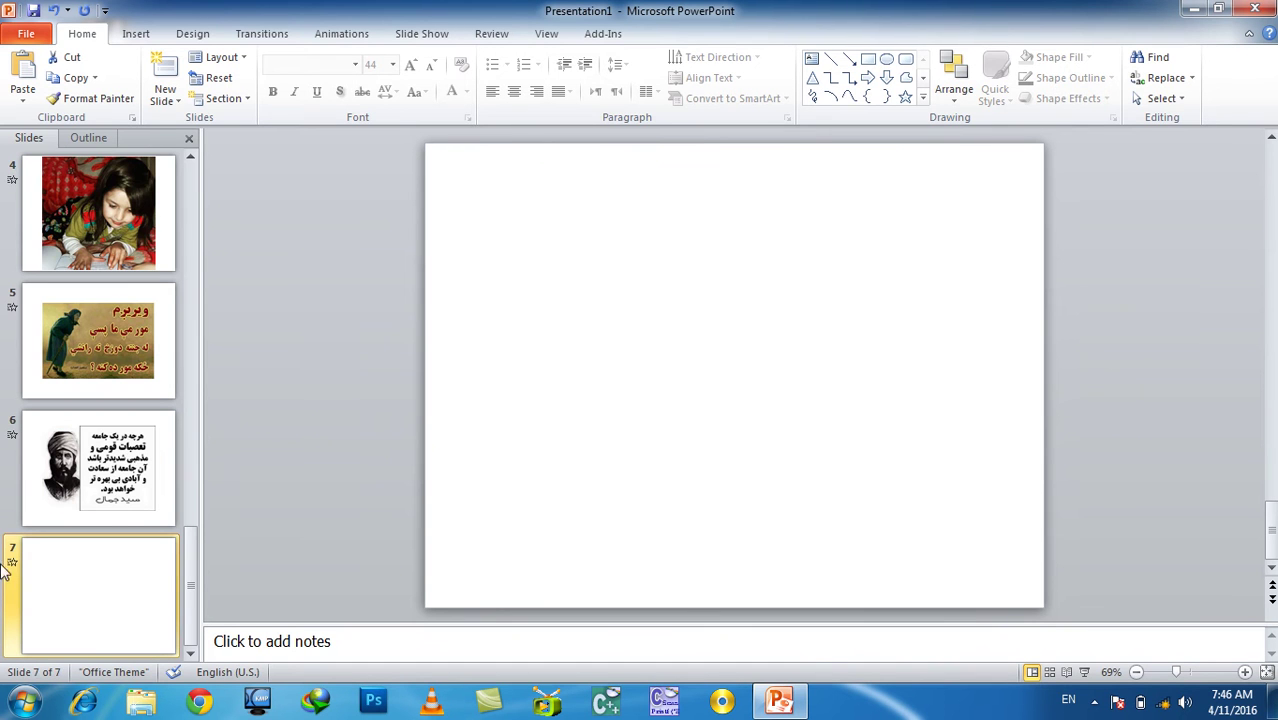
pyautogui.click(36, 66)
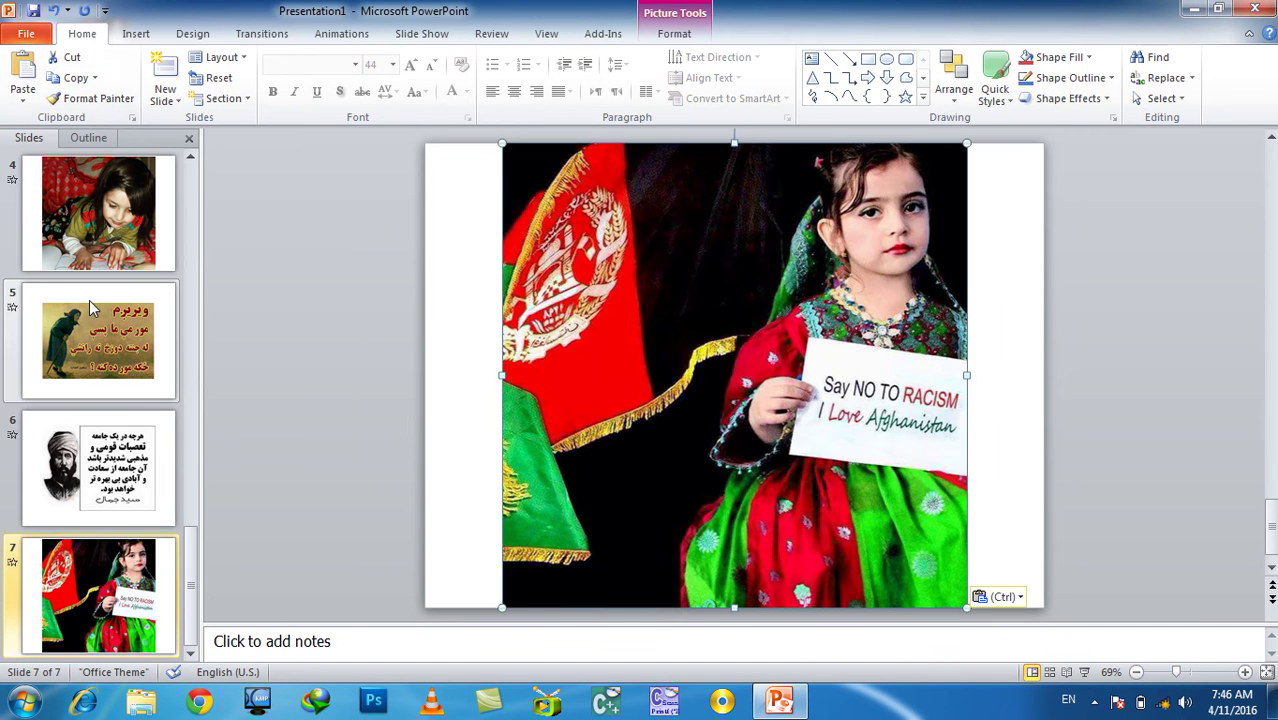
pyautogui.click(93, 79)
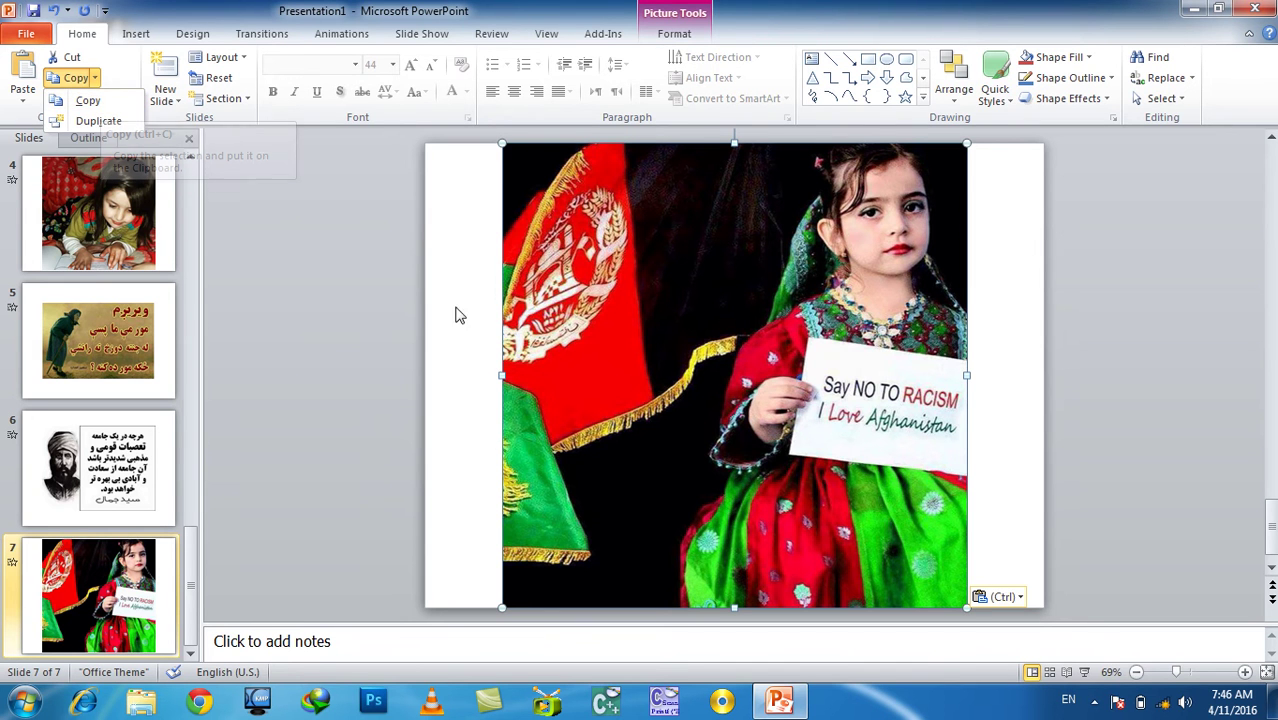
pyautogui.scroll(2, 397, 315)
pyautogui.scroll(5, 397, 322)
pyautogui.scroll(2, 397, 322)
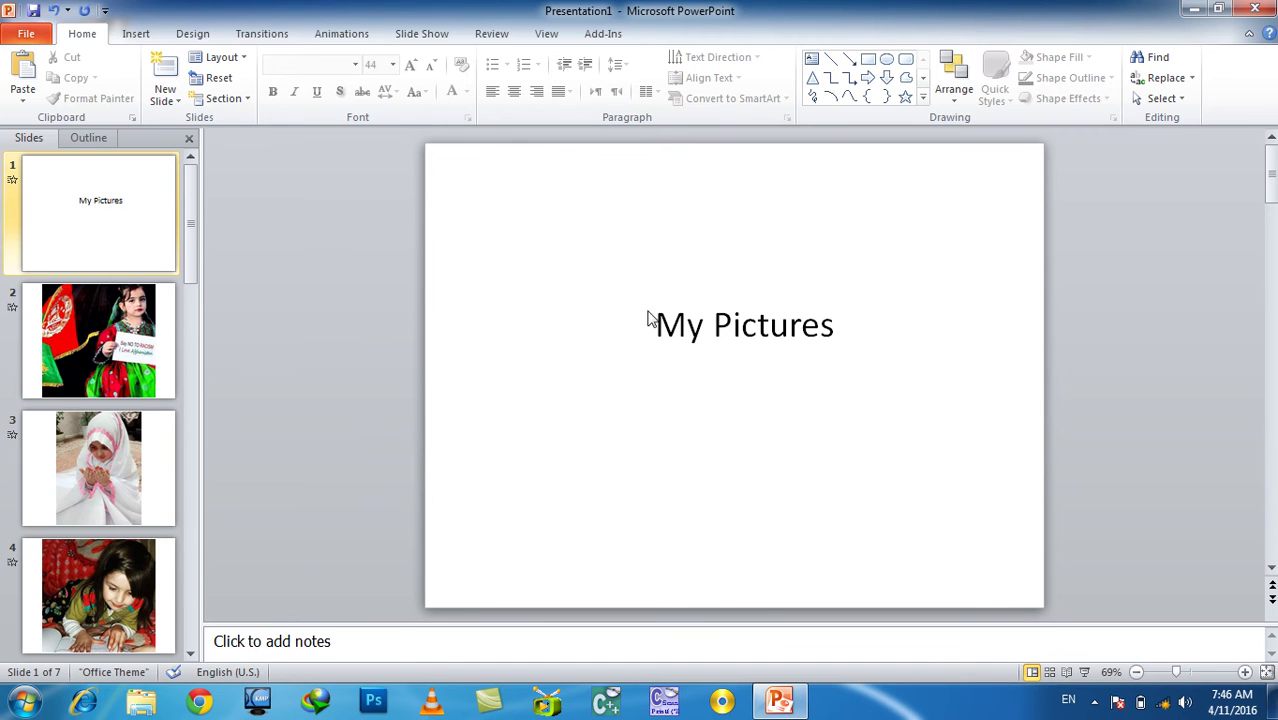
# - Make the whole My Pictures title on slide 1 bold
pyautogui.doubleClick(678, 318)
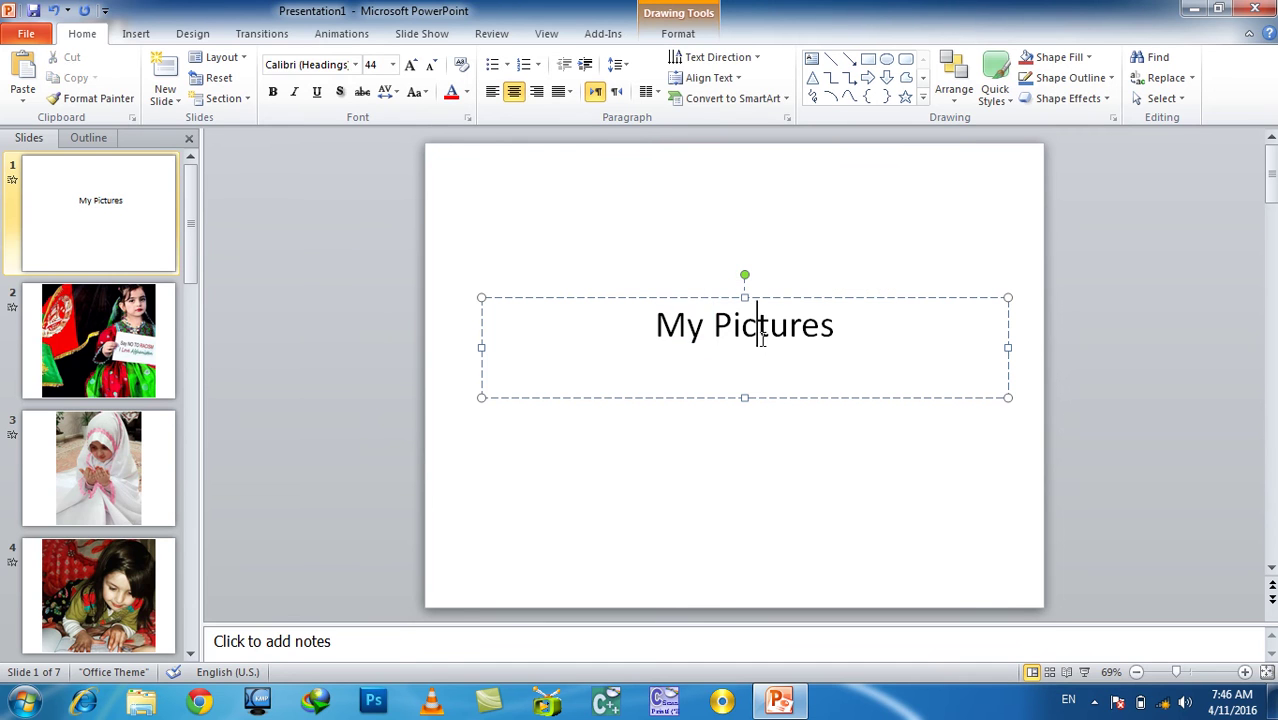
pyautogui.tripleClick(760, 324)
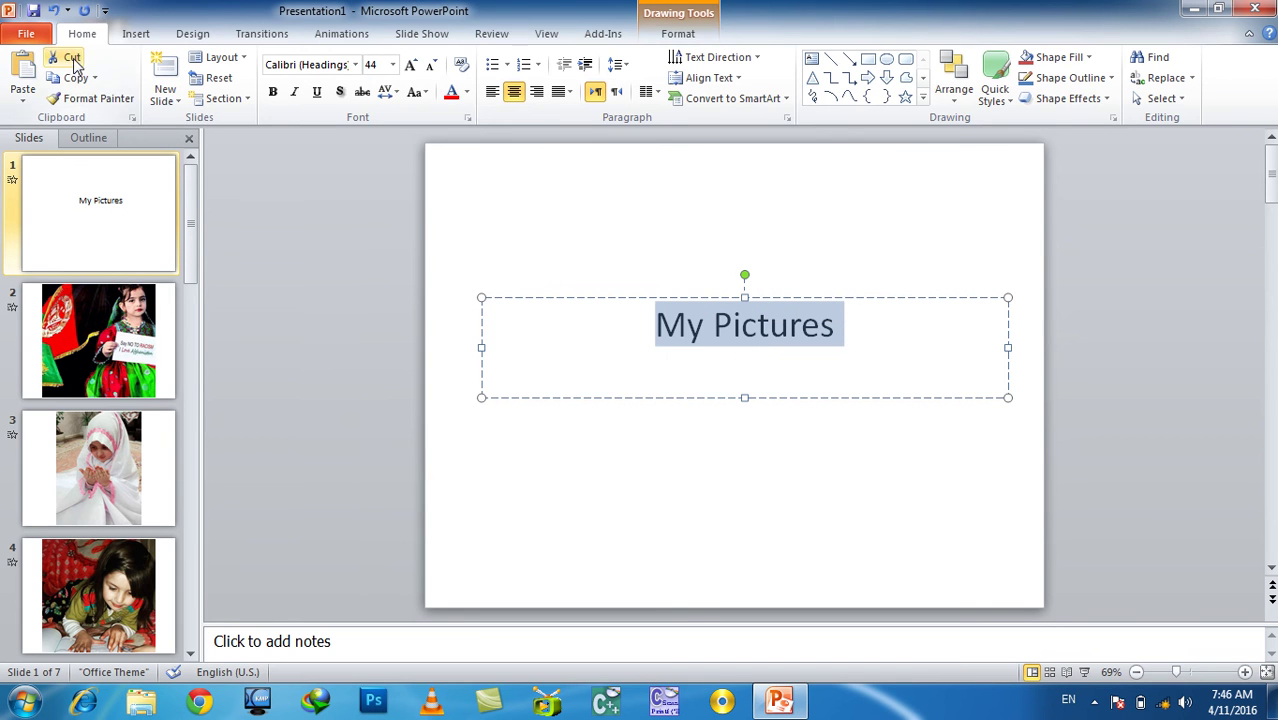
pyautogui.click(272, 91)
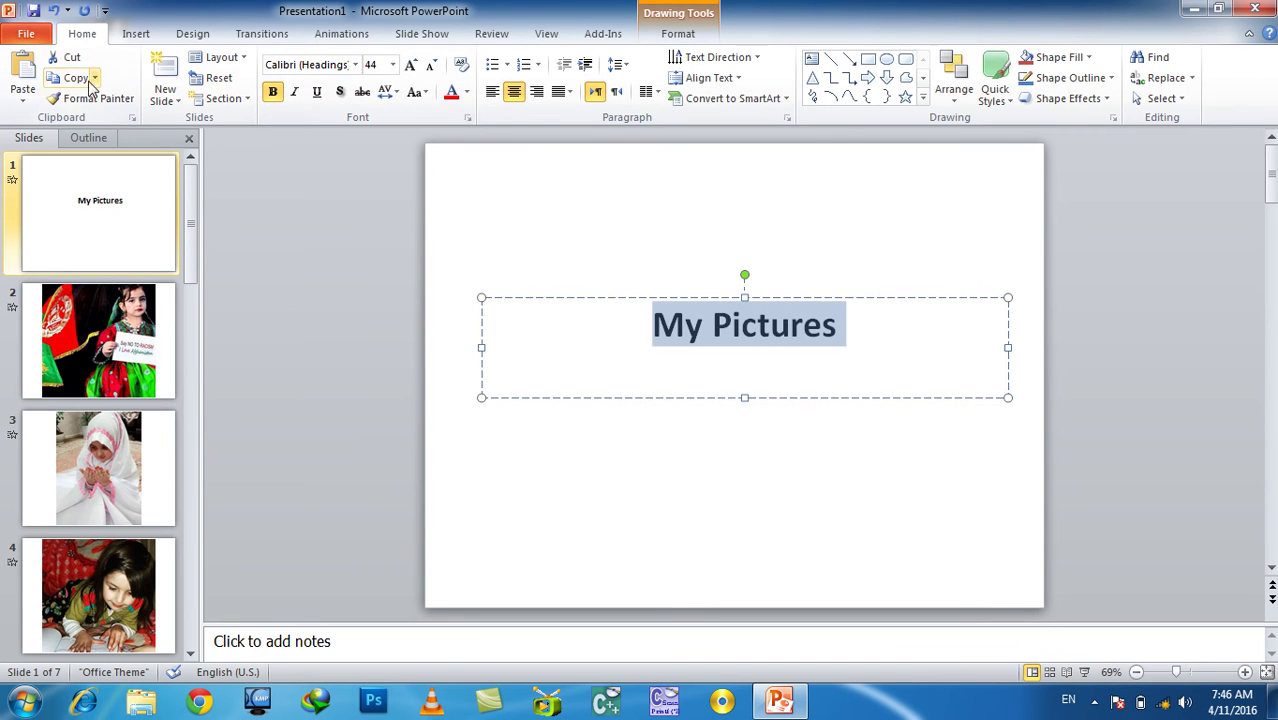
pyautogui.click(868, 357)
# - Open Paste Special from the Paste menu and cancel it without pasting
pyautogui.click(845, 330)
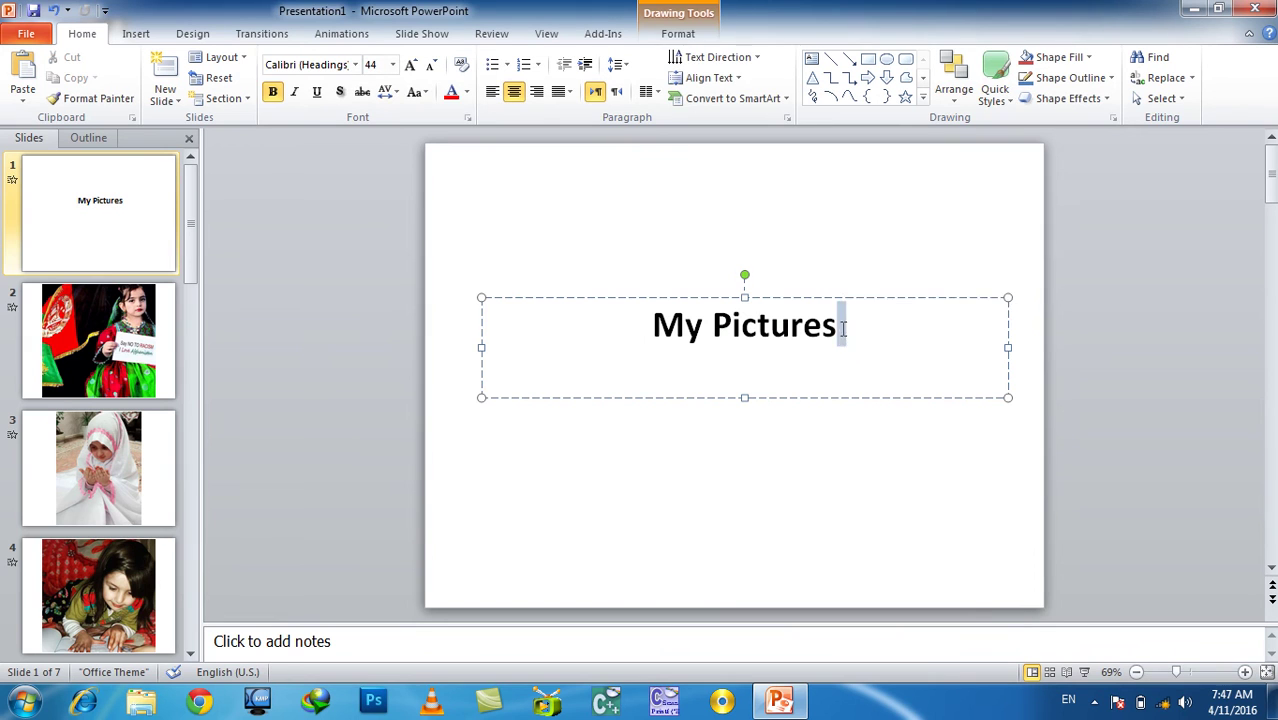
pyautogui.click(22, 104)
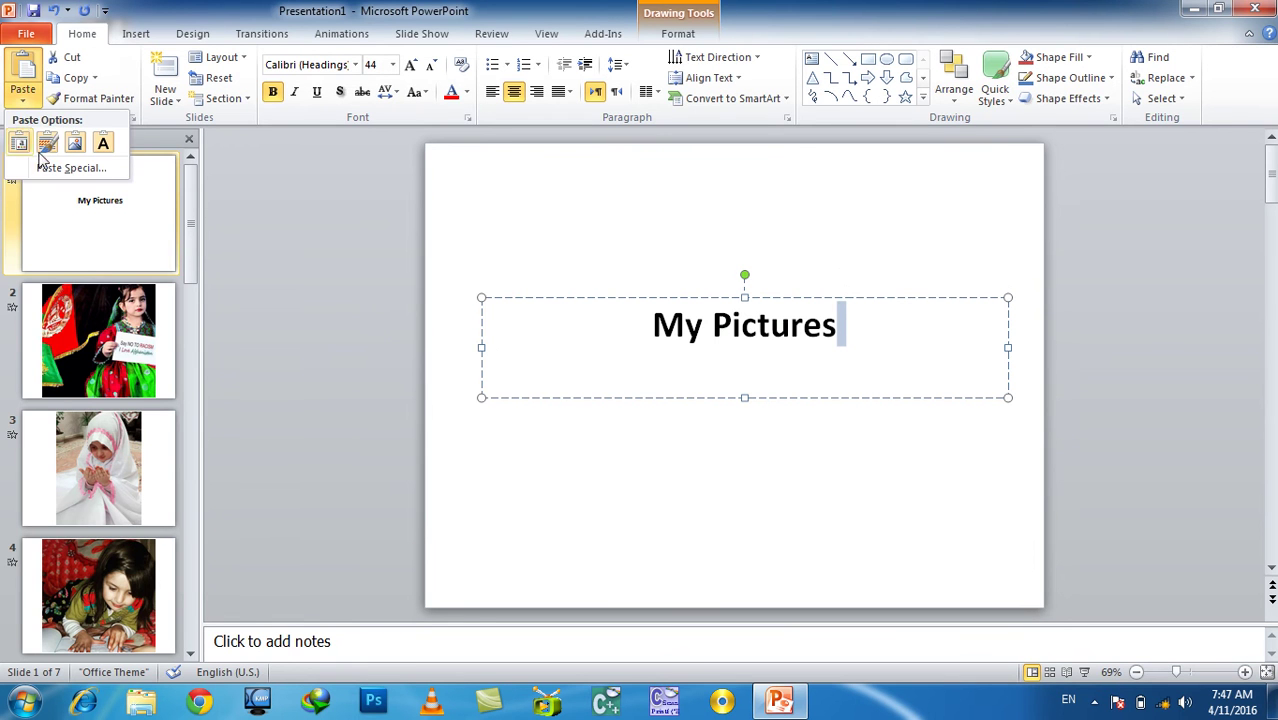
pyautogui.click(52, 167)
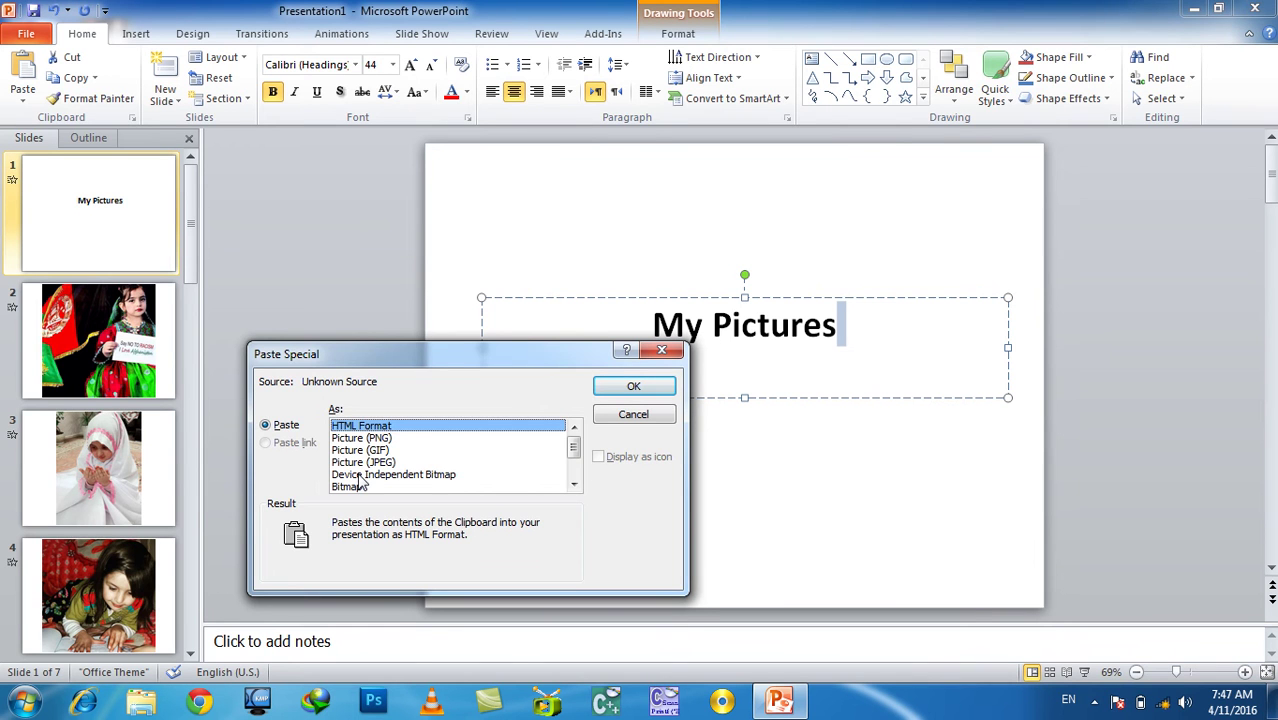
pyautogui.click(600, 416)
pyautogui.click(855, 346)
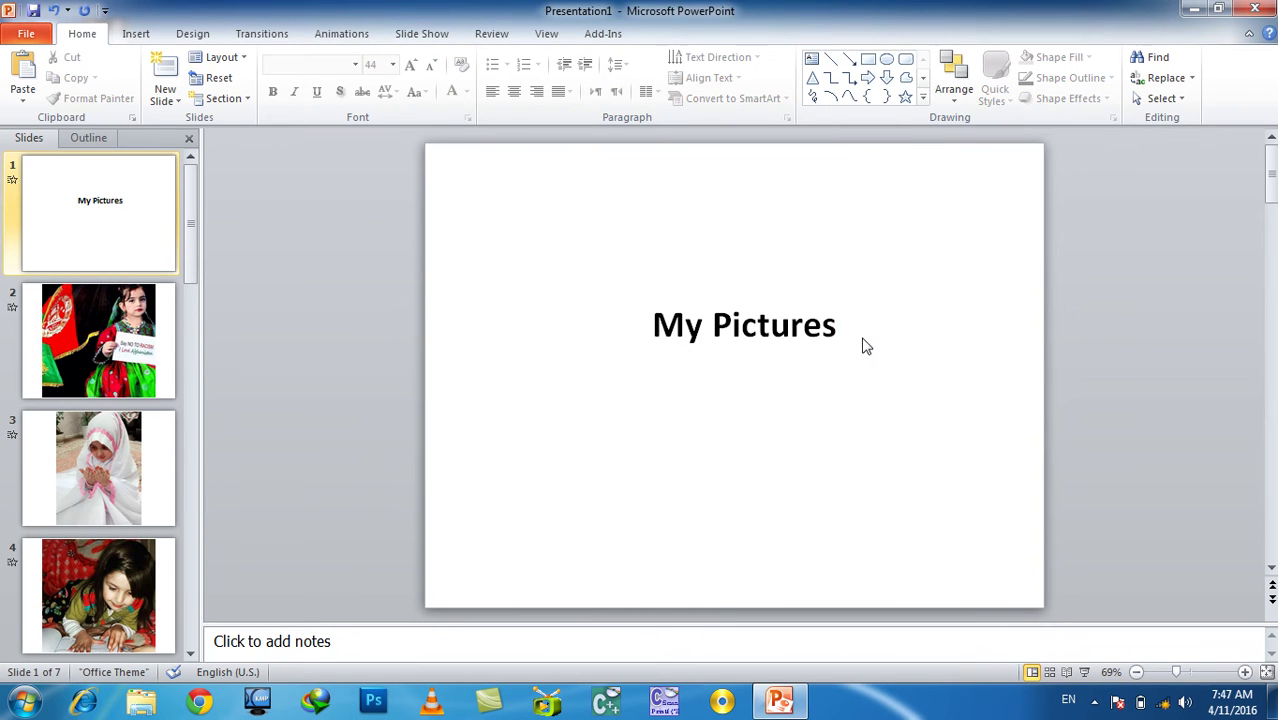
# - Duplicate the My Pictures title box below the original by Ctrl-dragging it
pyautogui.click(836, 330)
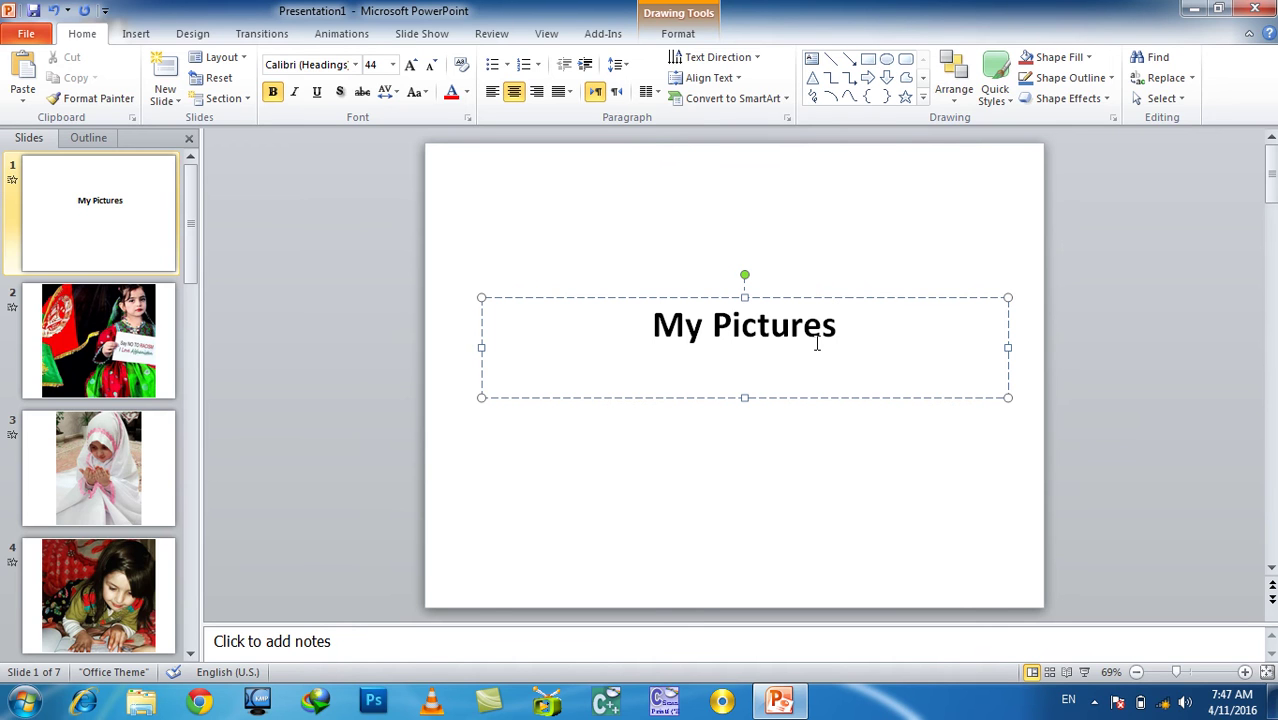
pyautogui.click(150, 240)
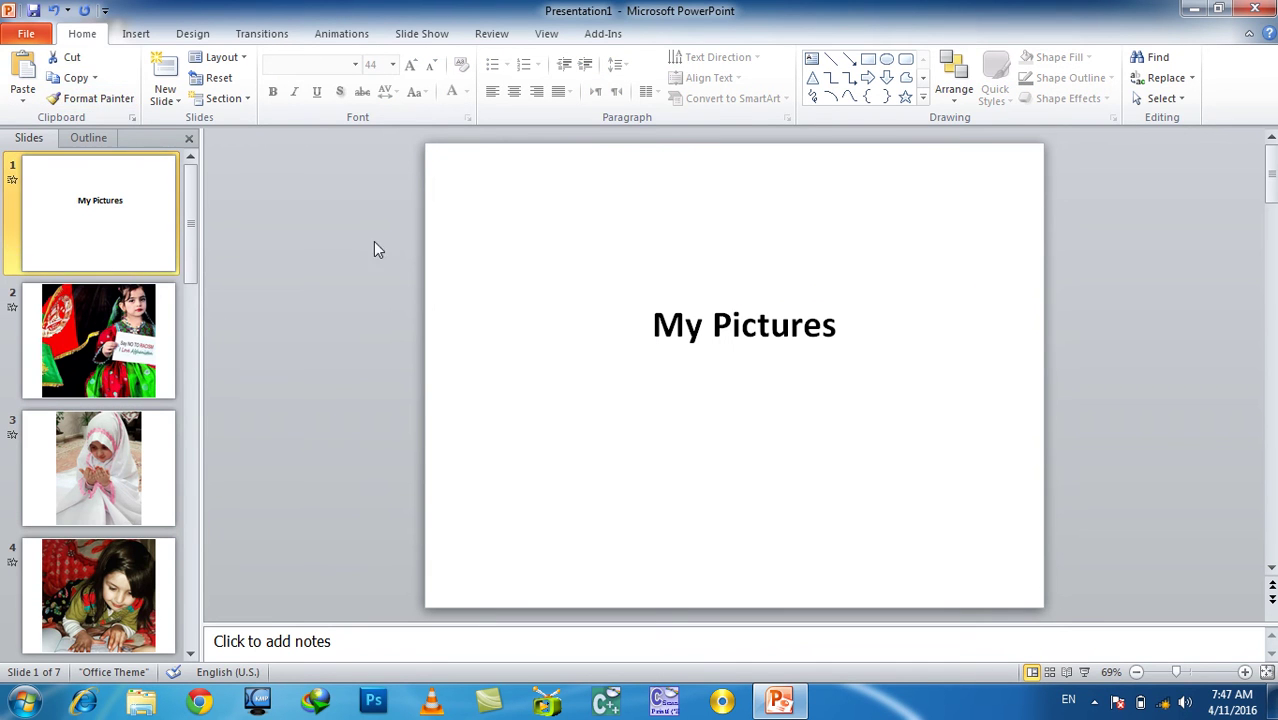
pyautogui.click(702, 328)
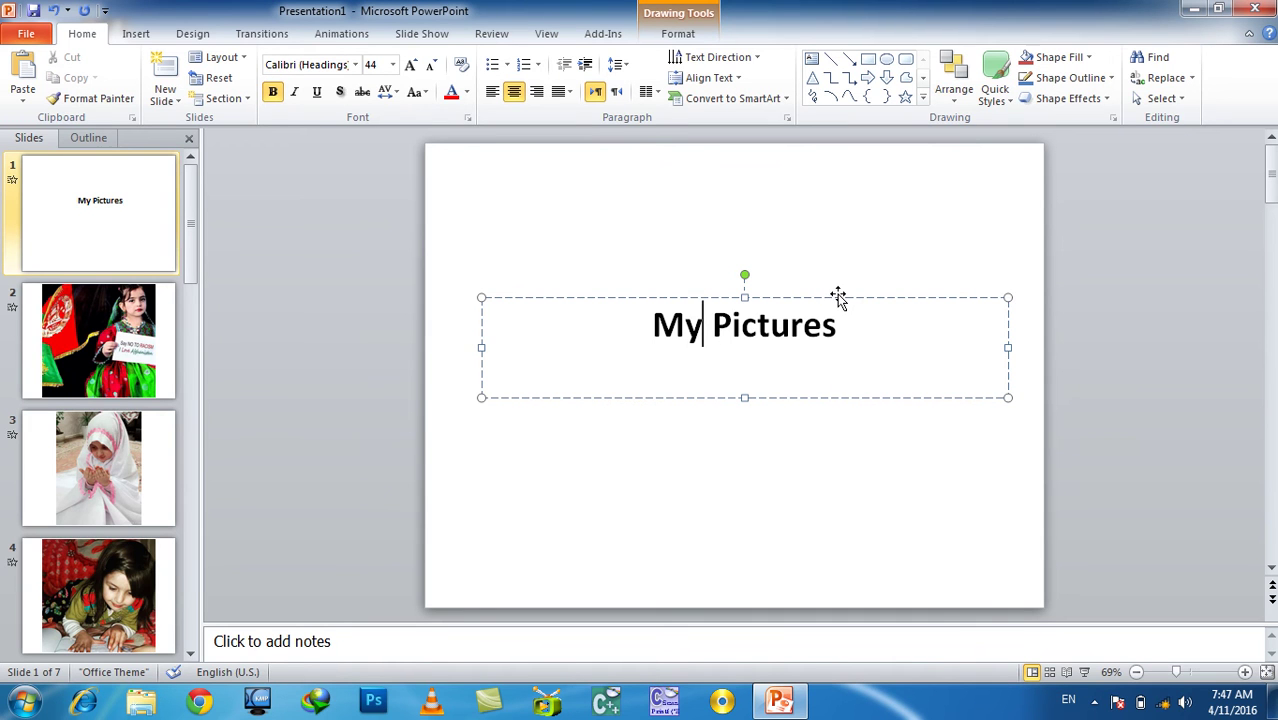
pyautogui.moveTo(840, 300); pyautogui.dragTo(827, 415)
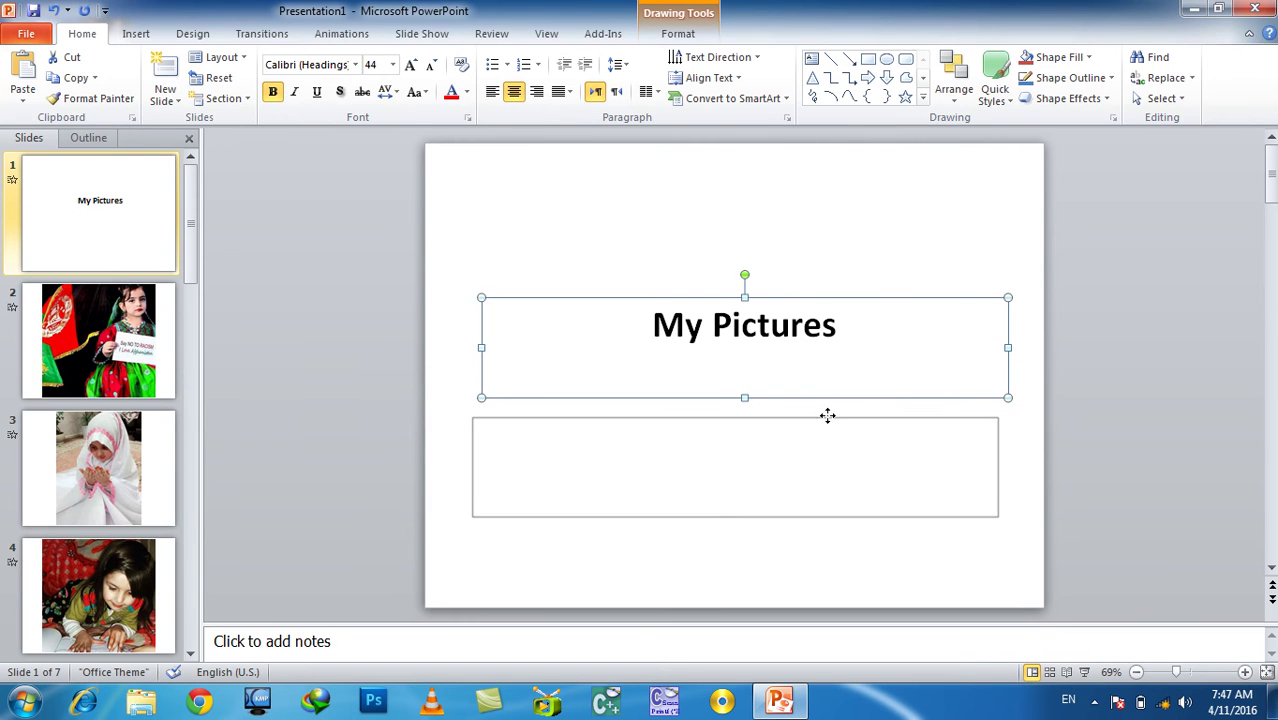
pyautogui.moveTo(827, 415); pyautogui.dragTo(833, 416)
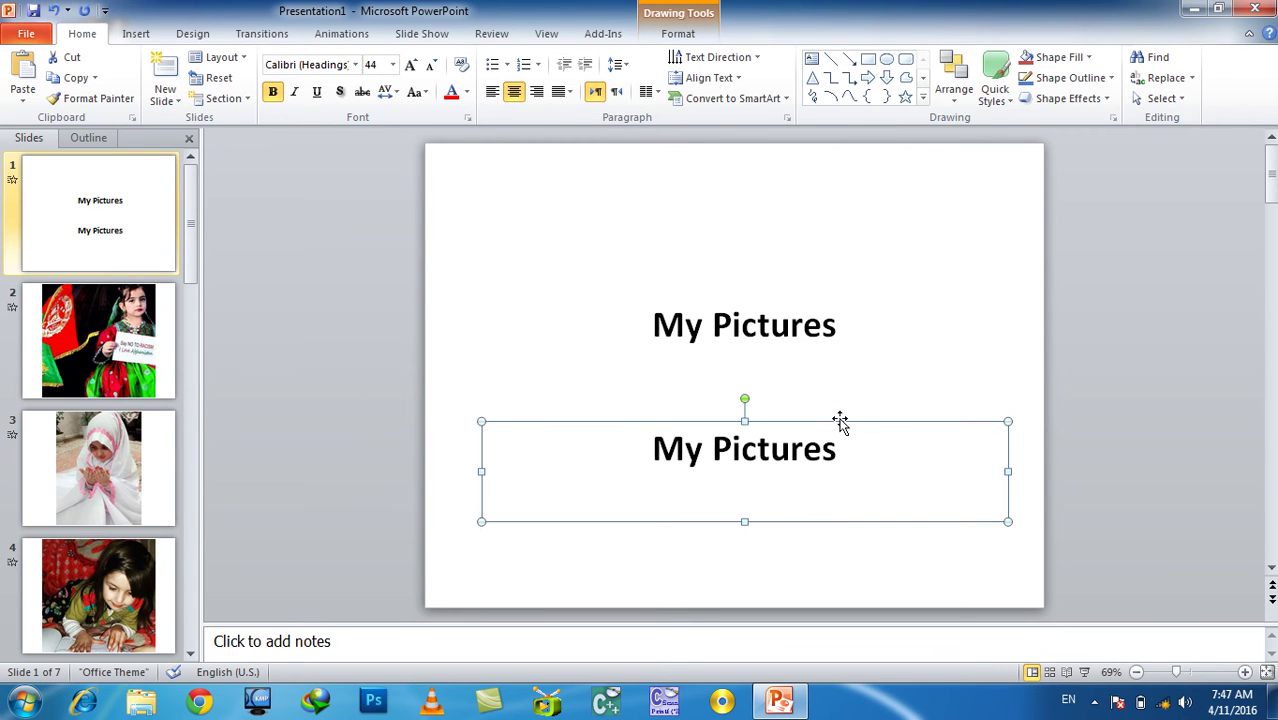
# - Colour the top My Pictures title text red
pyautogui.doubleClick(790, 325)
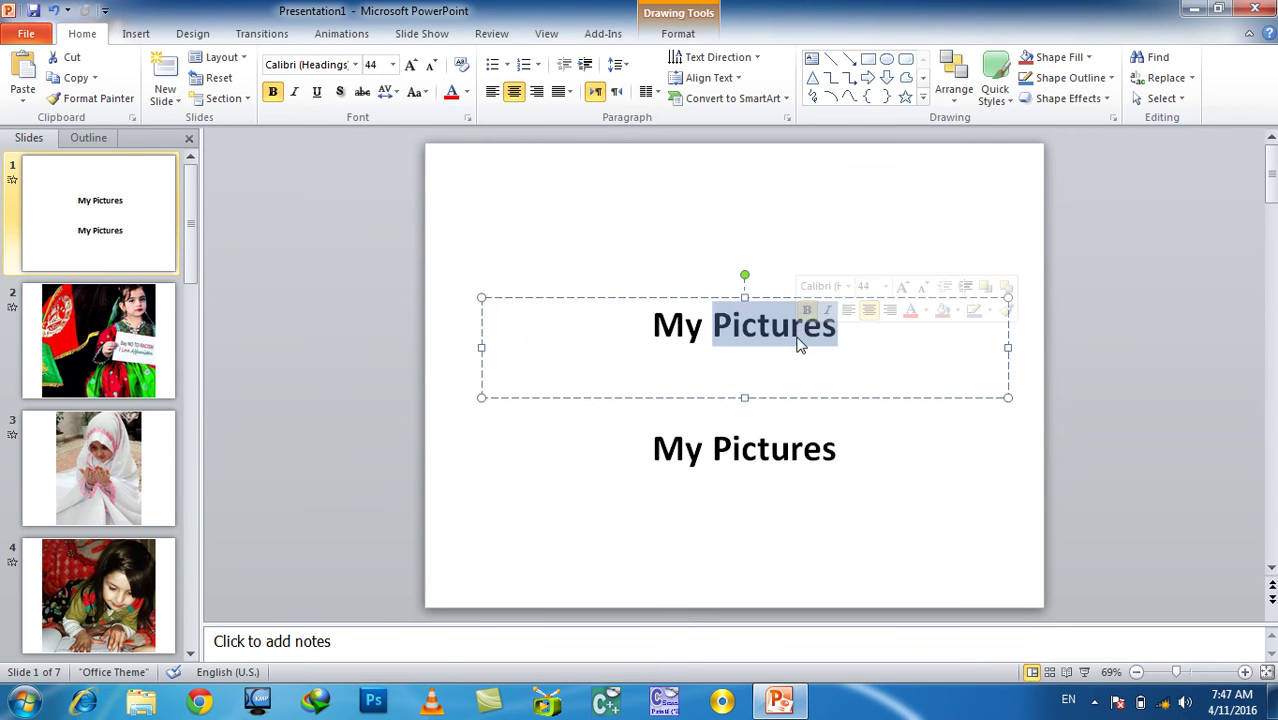
pyautogui.tripleClick(797, 343)
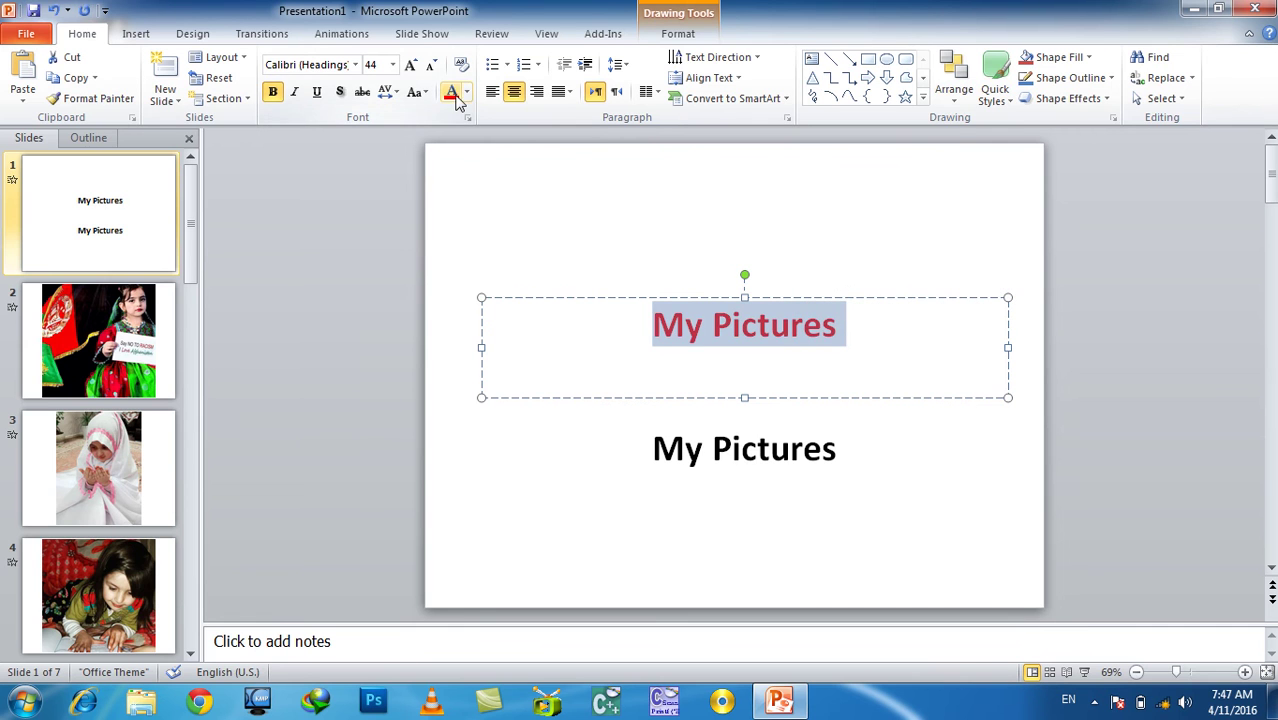
pyautogui.click(452, 92)
pyautogui.click(499, 177)
pyautogui.click(785, 334)
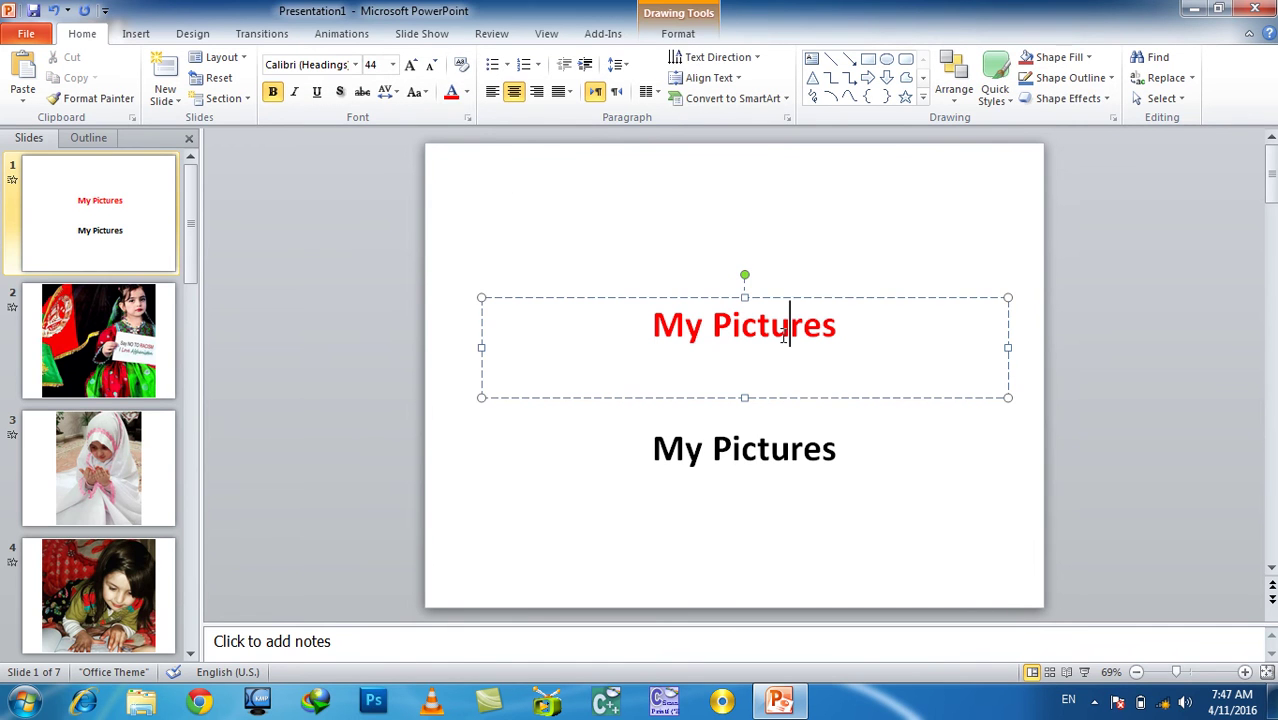
# - Copy the red title formatting onto the lower My Pictures box with Format Painter
pyautogui.click(801, 450)
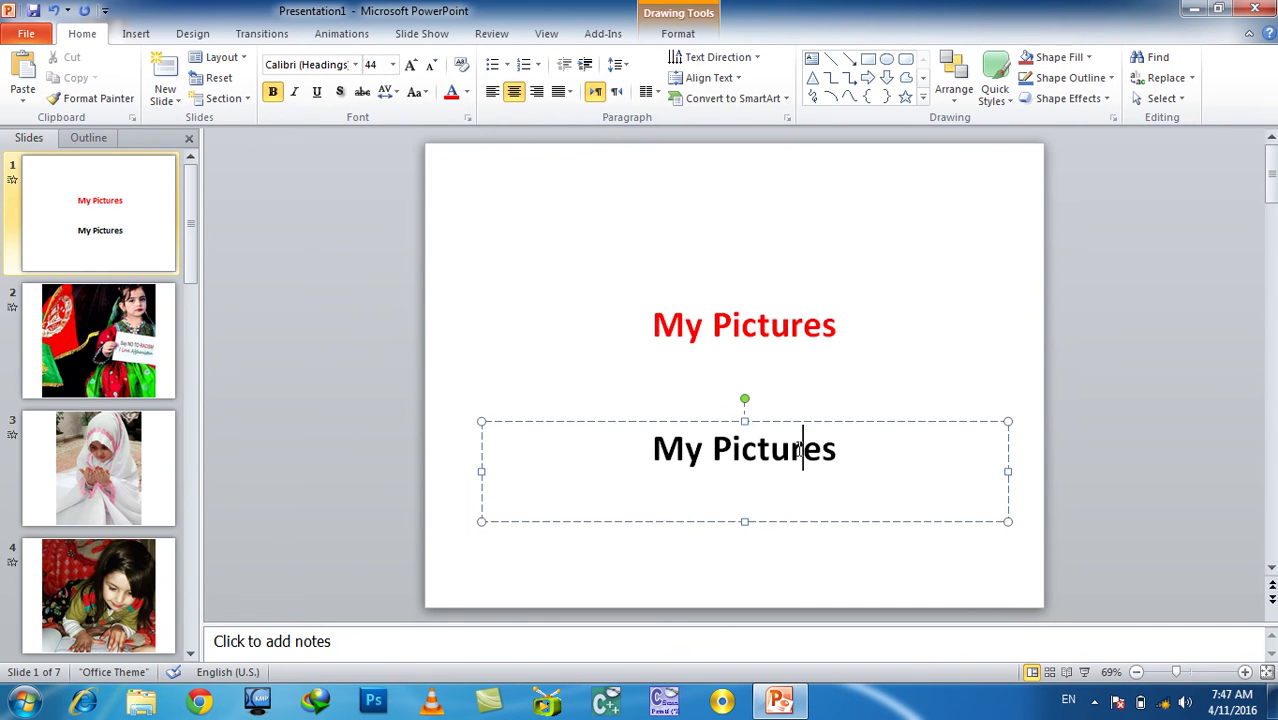
pyautogui.click(756, 339)
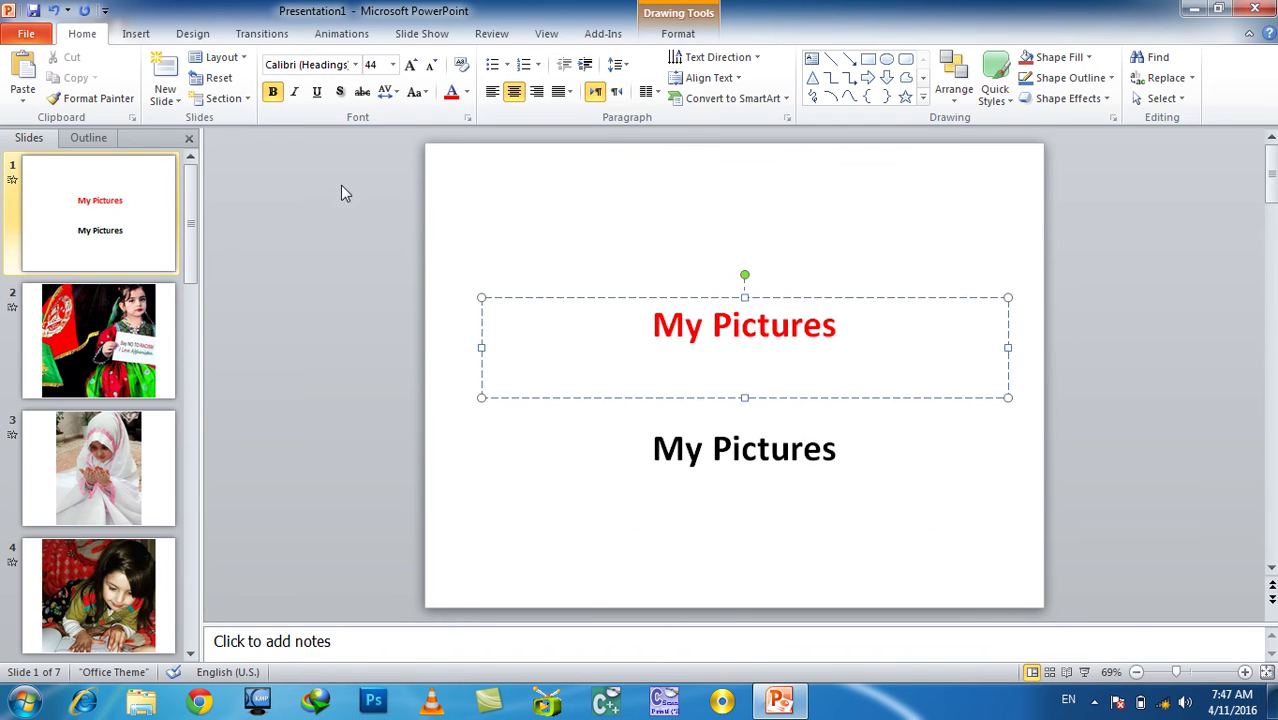
pyautogui.click(78, 100)
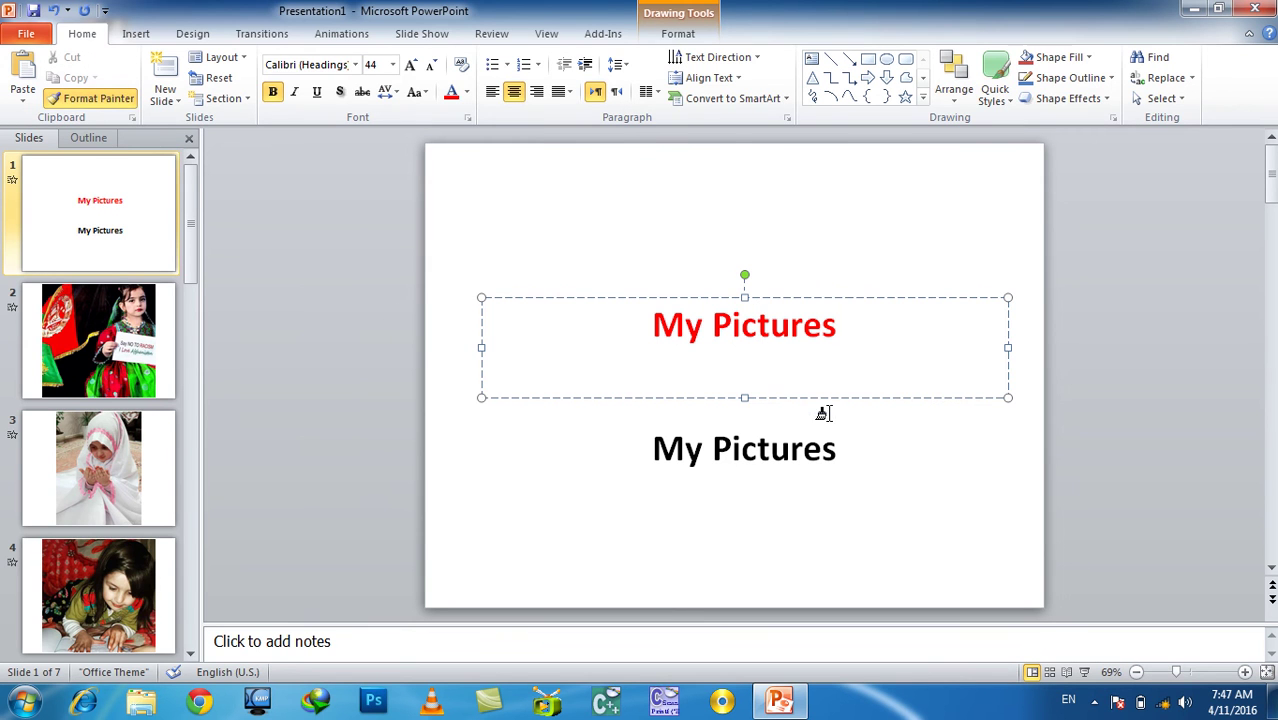
pyautogui.click(842, 461)
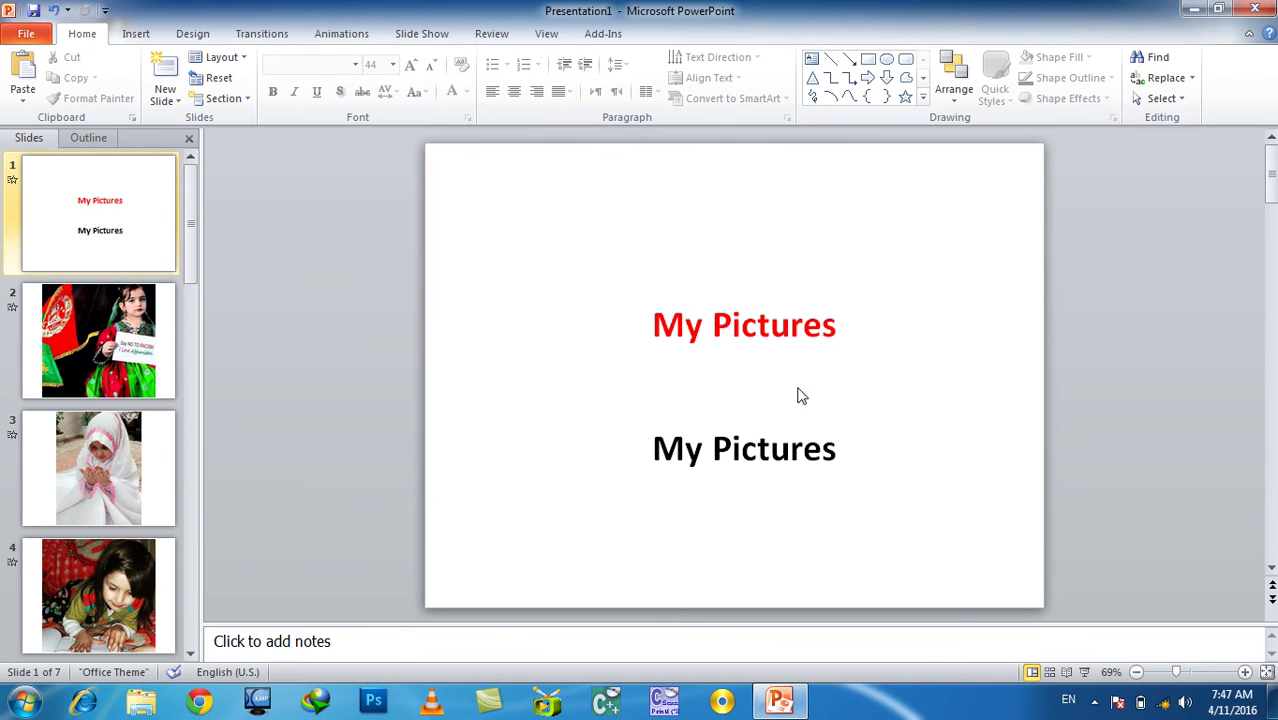
pyautogui.click(789, 326)
pyautogui.click(110, 99)
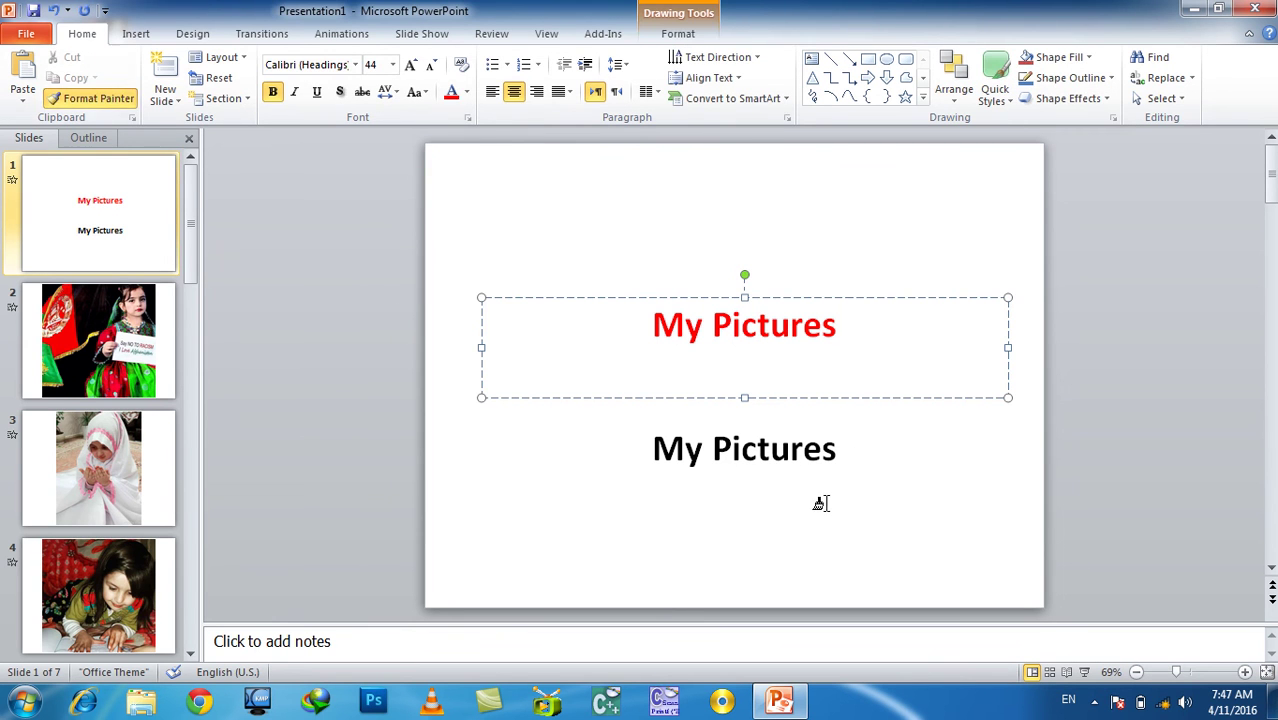
pyautogui.moveTo(778, 448); pyautogui.dragTo(598, 456)
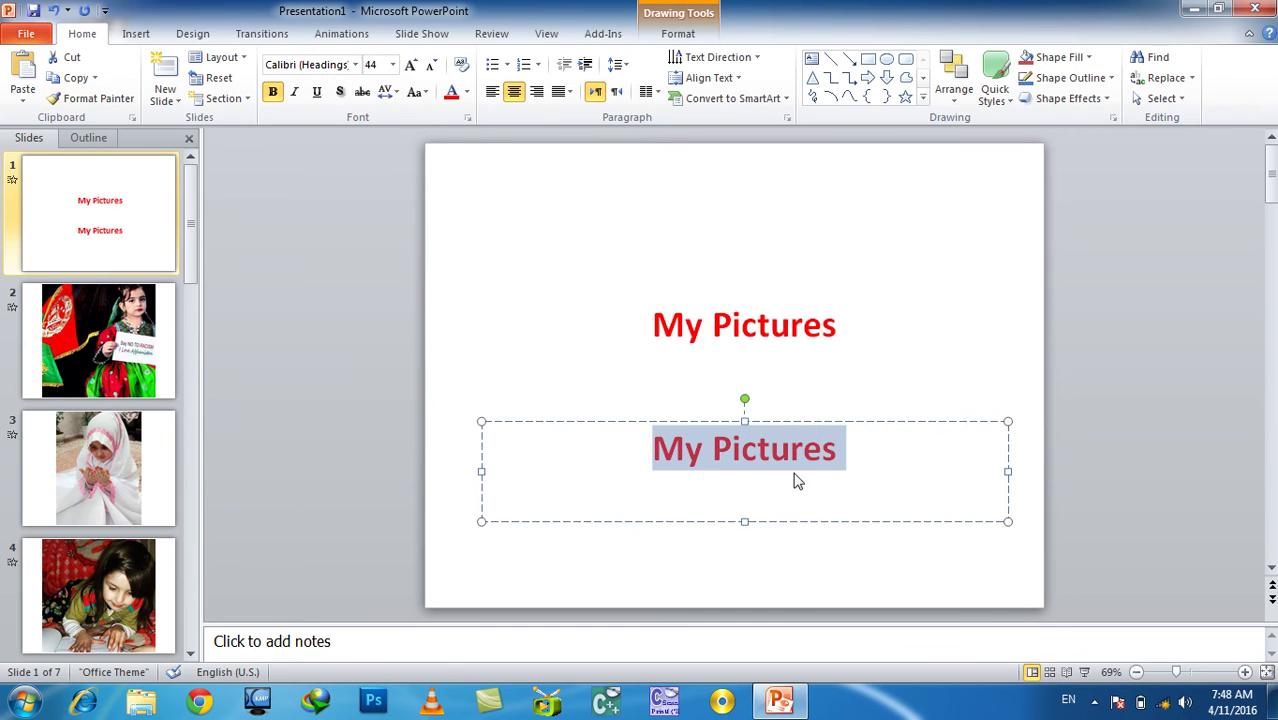
pyautogui.click(936, 238)
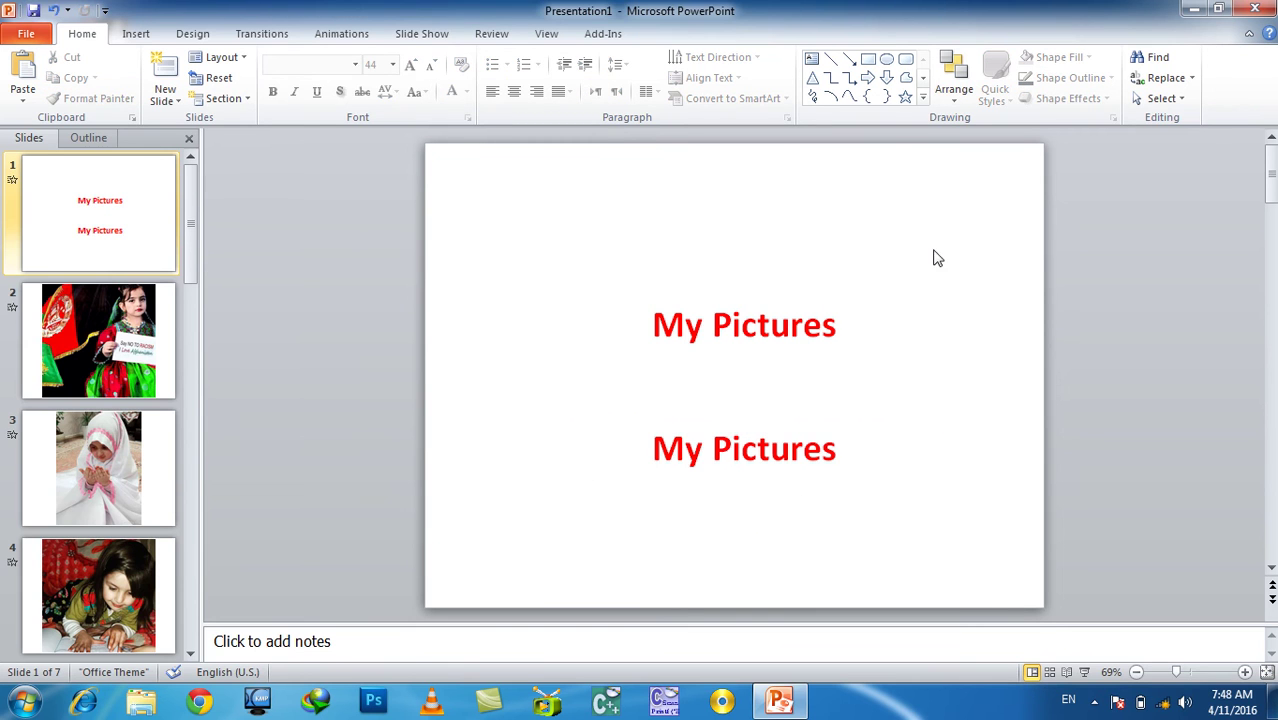
# - Delete the lower duplicate My Pictures text box
pyautogui.click(821, 445)
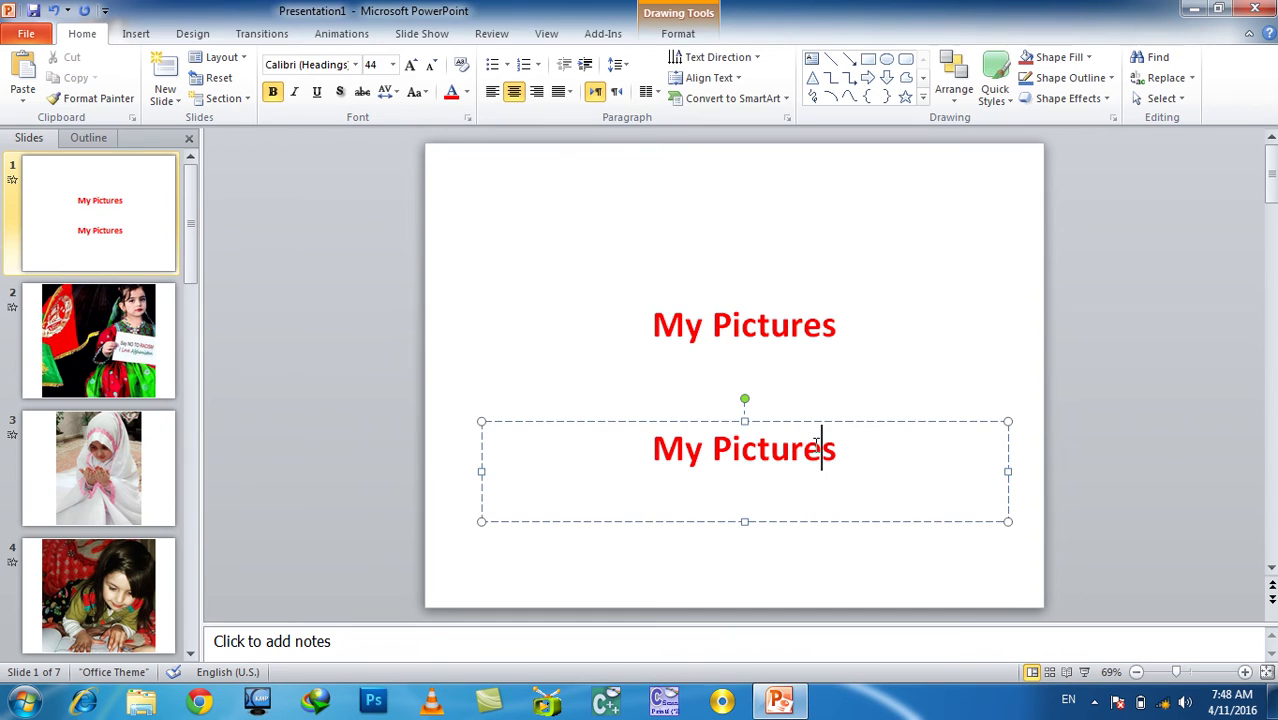
pyautogui.click(818, 422)
pyautogui.press('Delete')
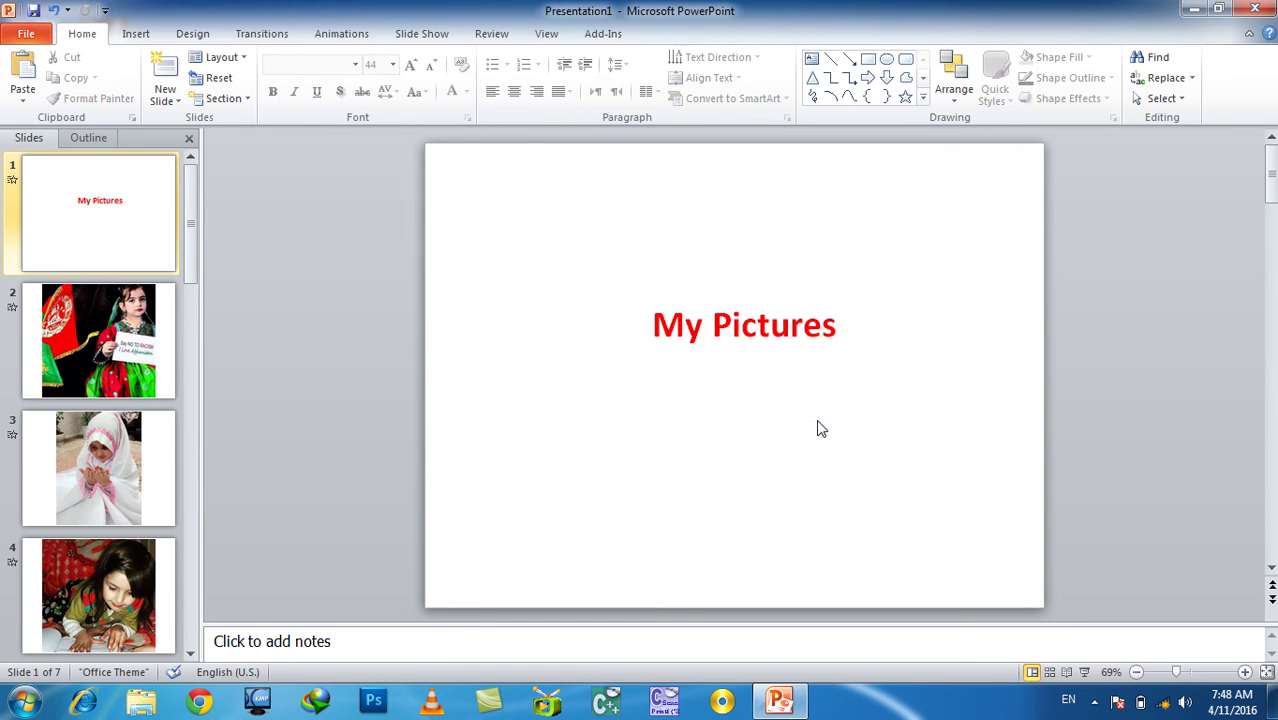
# - Switch between slides 1 and 2 and look at the paste choices on slide 1
pyautogui.click(135, 315)
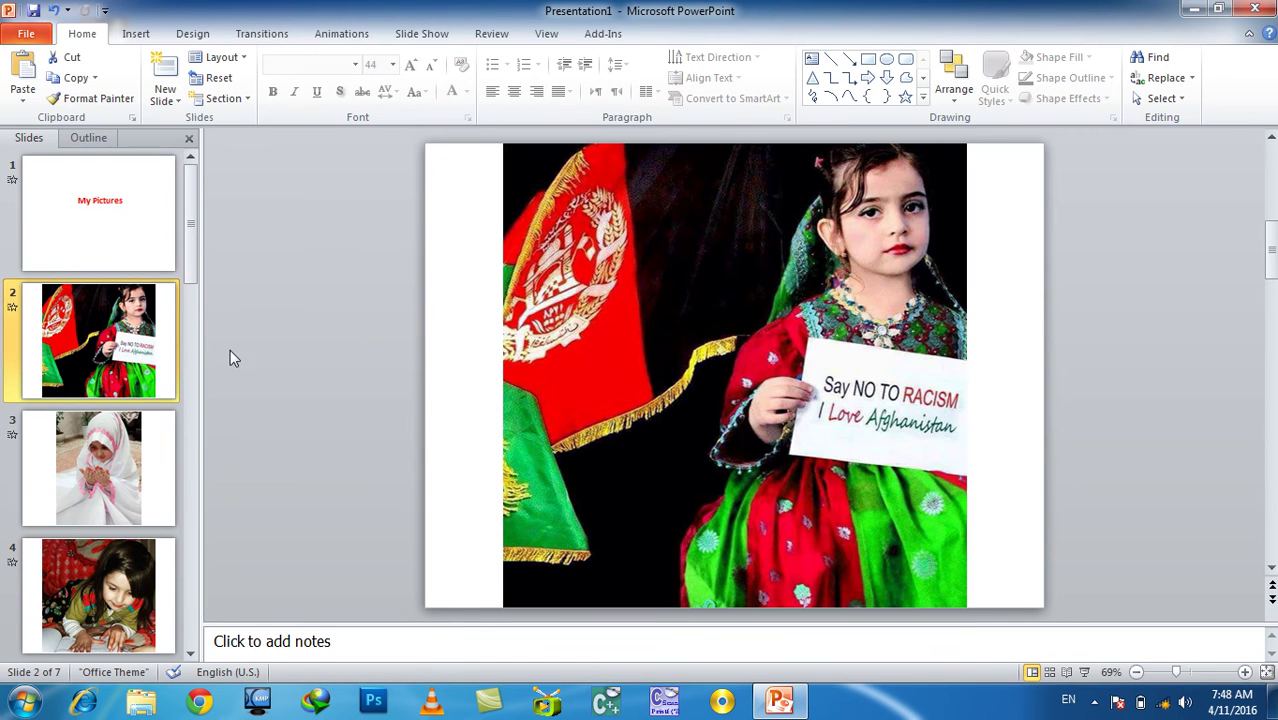
pyautogui.click(155, 225)
pyautogui.click(110, 97)
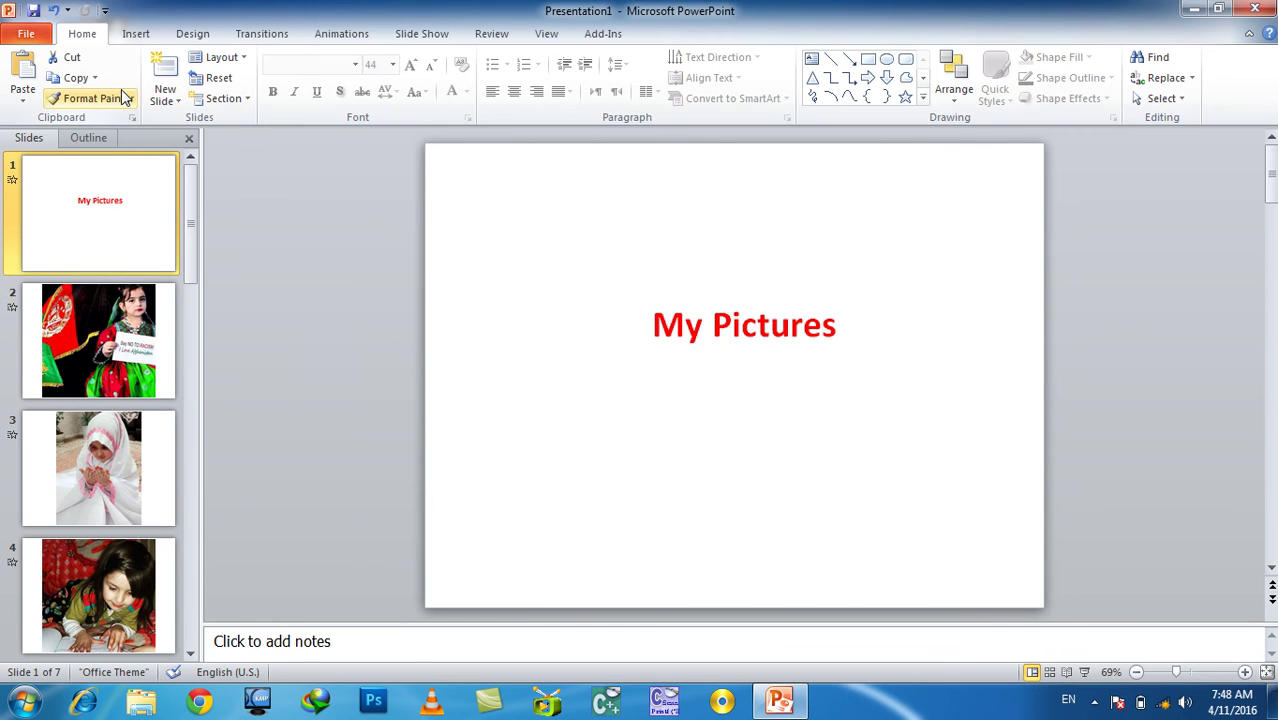
pyautogui.click(121, 362)
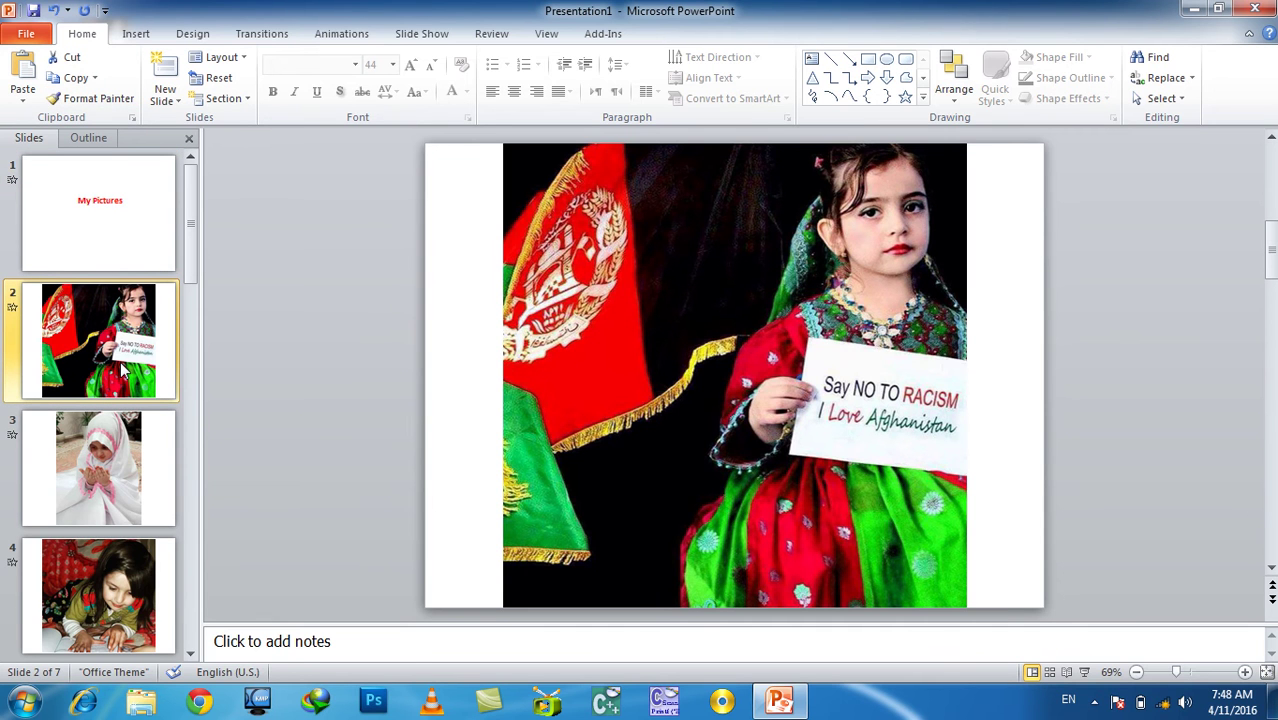
pyautogui.click(138, 250)
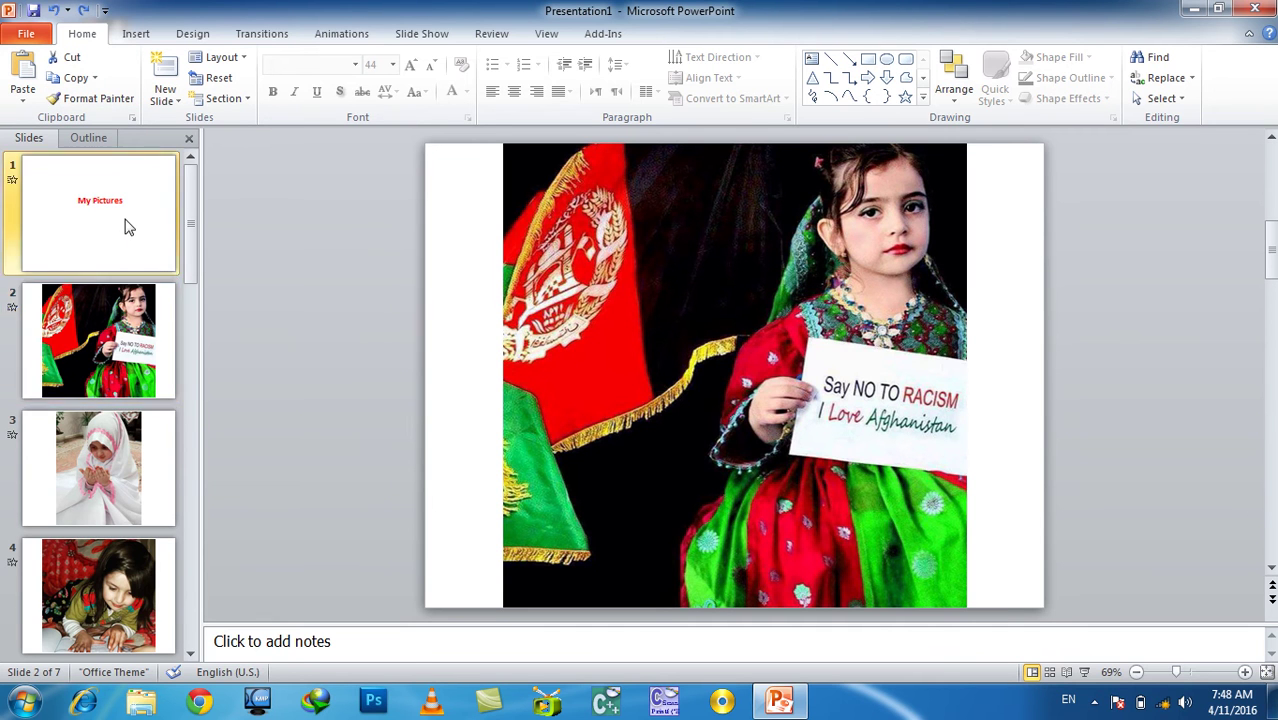
pyautogui.click(23, 100)
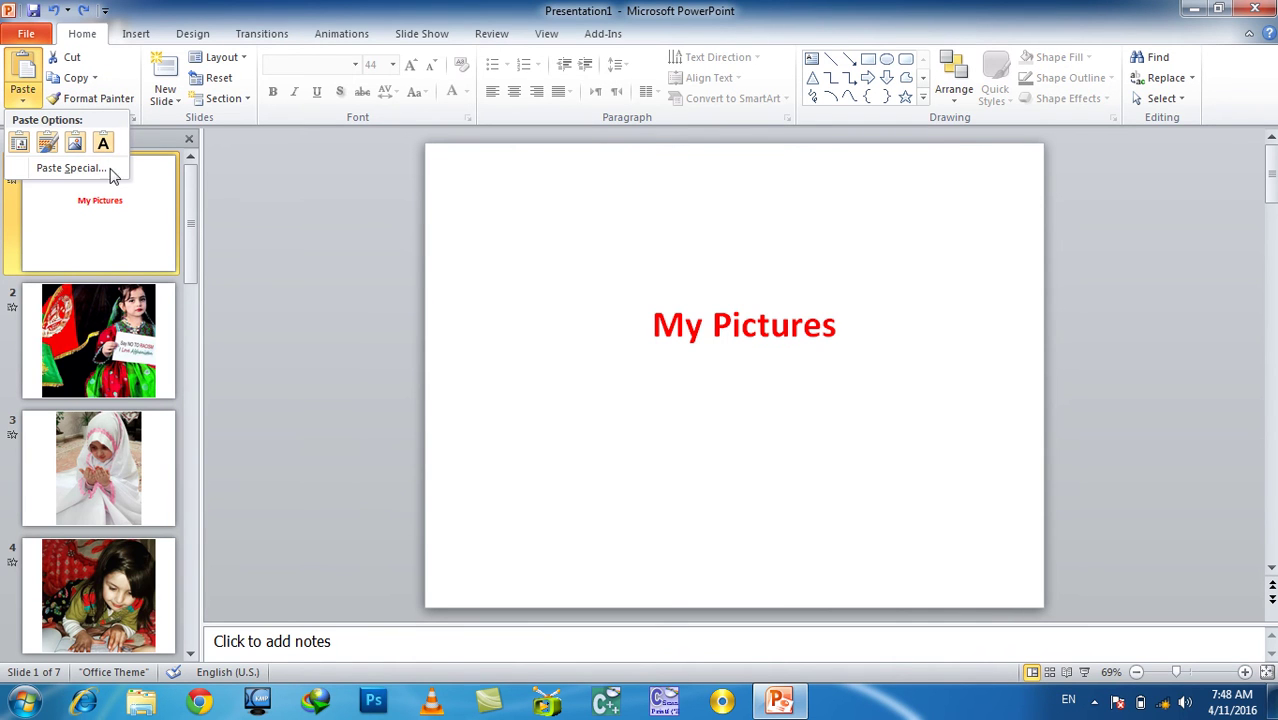
pyautogui.click(720, 320)
# - Select the flag photo on slide 2
pyautogui.click(722, 322)
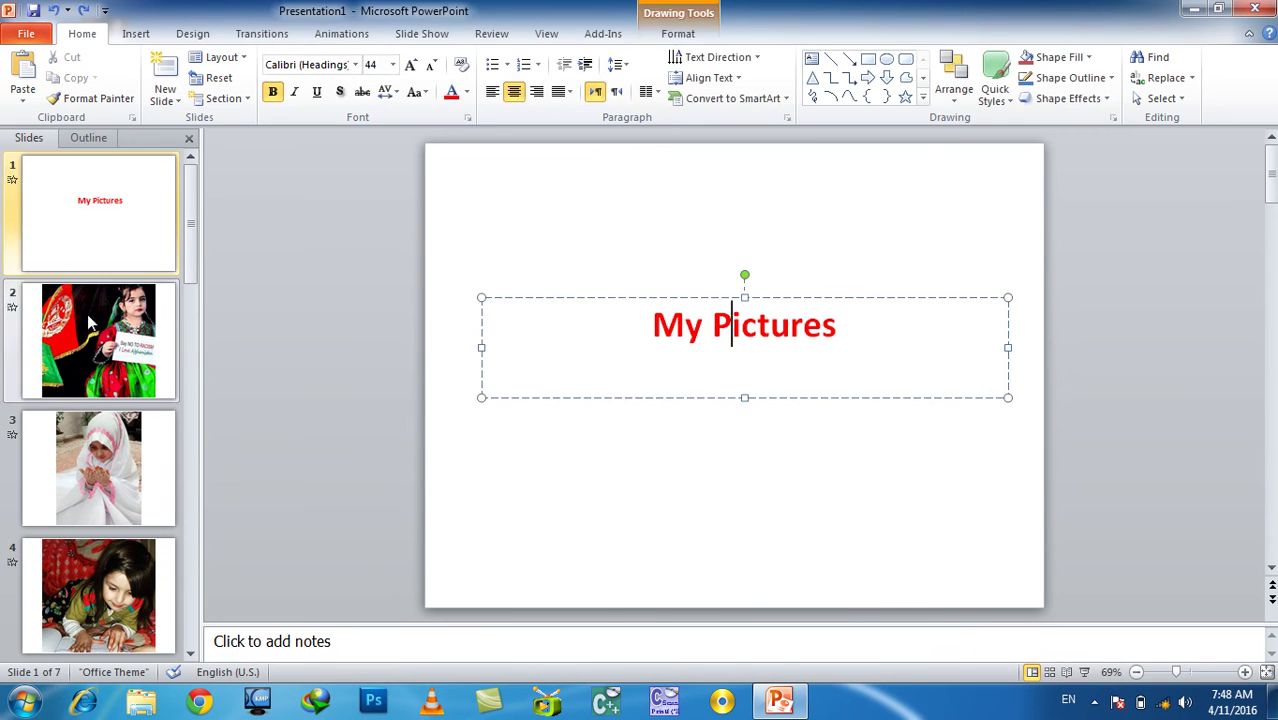
pyautogui.click(115, 312)
pyautogui.click(892, 506)
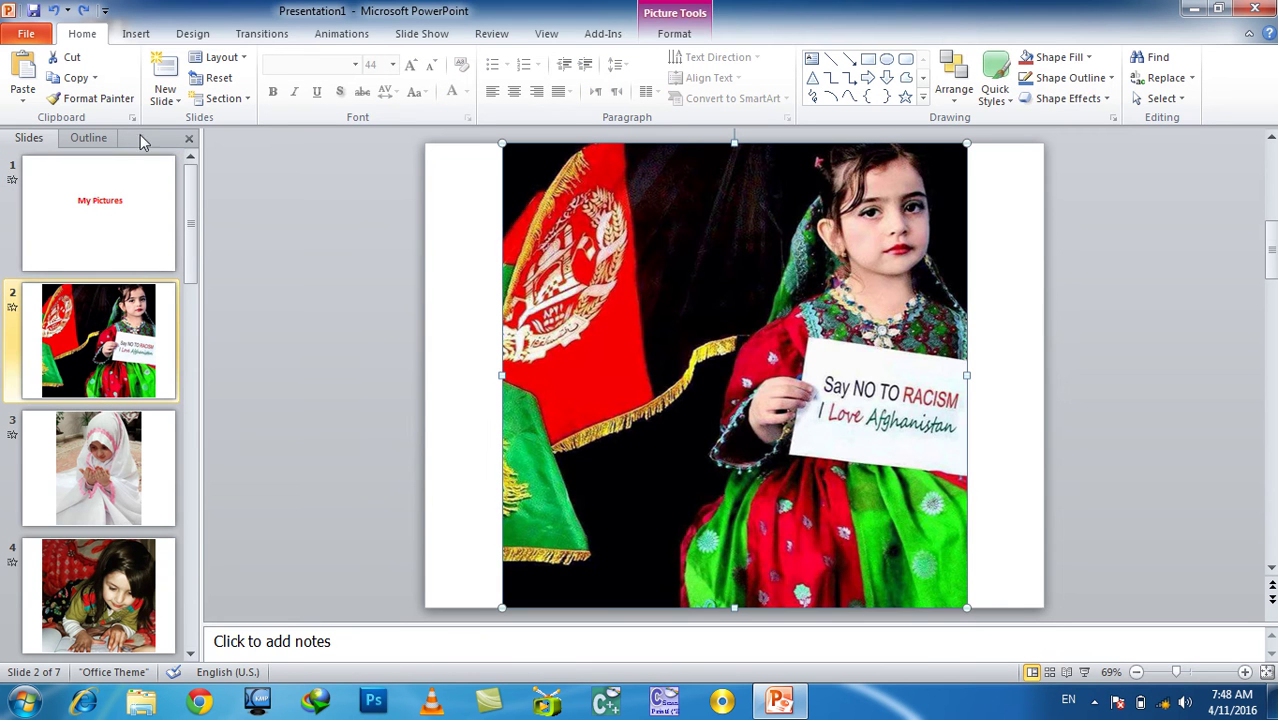
pyautogui.scroll(-3, 108, 480)
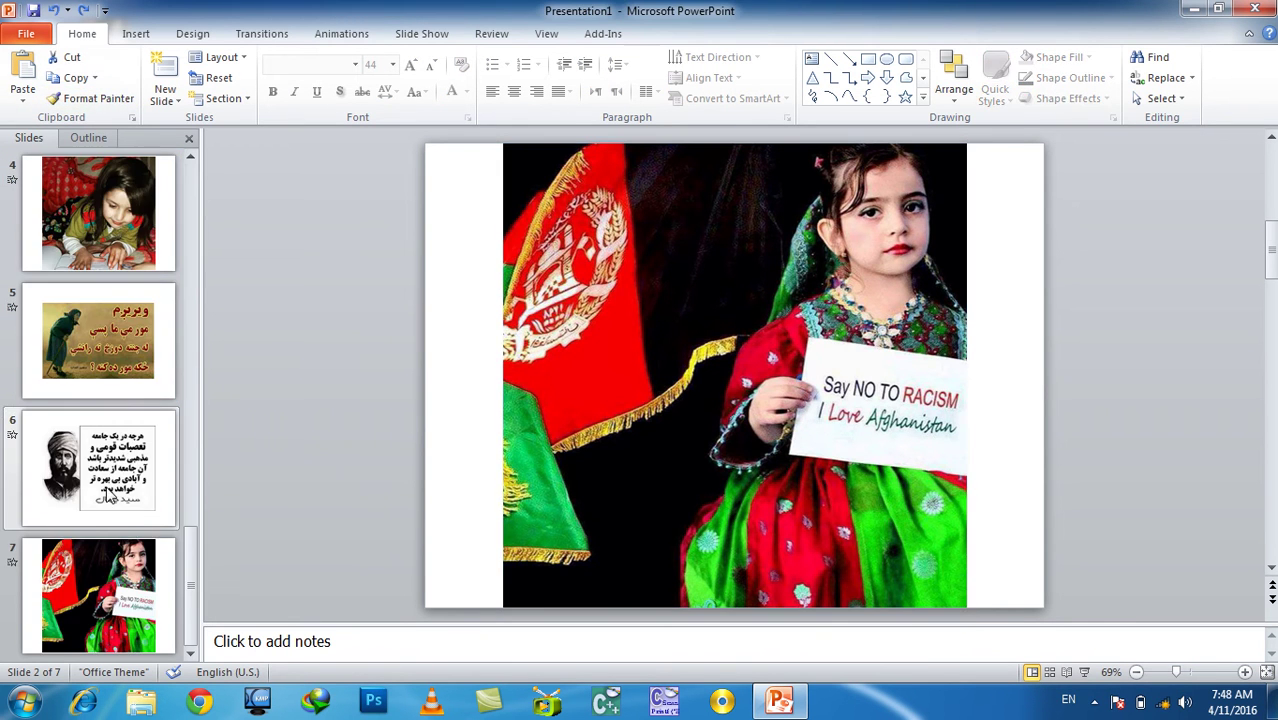
pyautogui.scroll(3, 115, 470)
# - Paste the flag photo onto slide 1 as a graphic object via Paste Special, then undo it
pyautogui.click(134, 242)
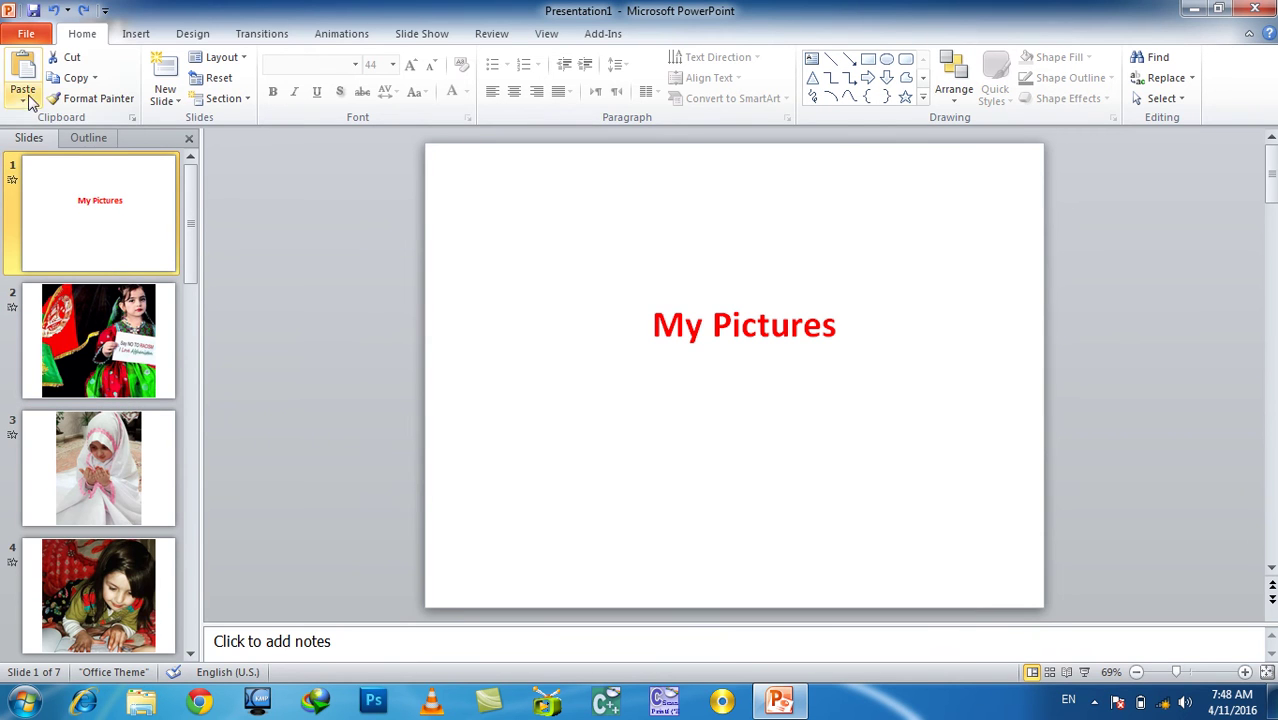
pyautogui.click(23, 96)
pyautogui.click(68, 168)
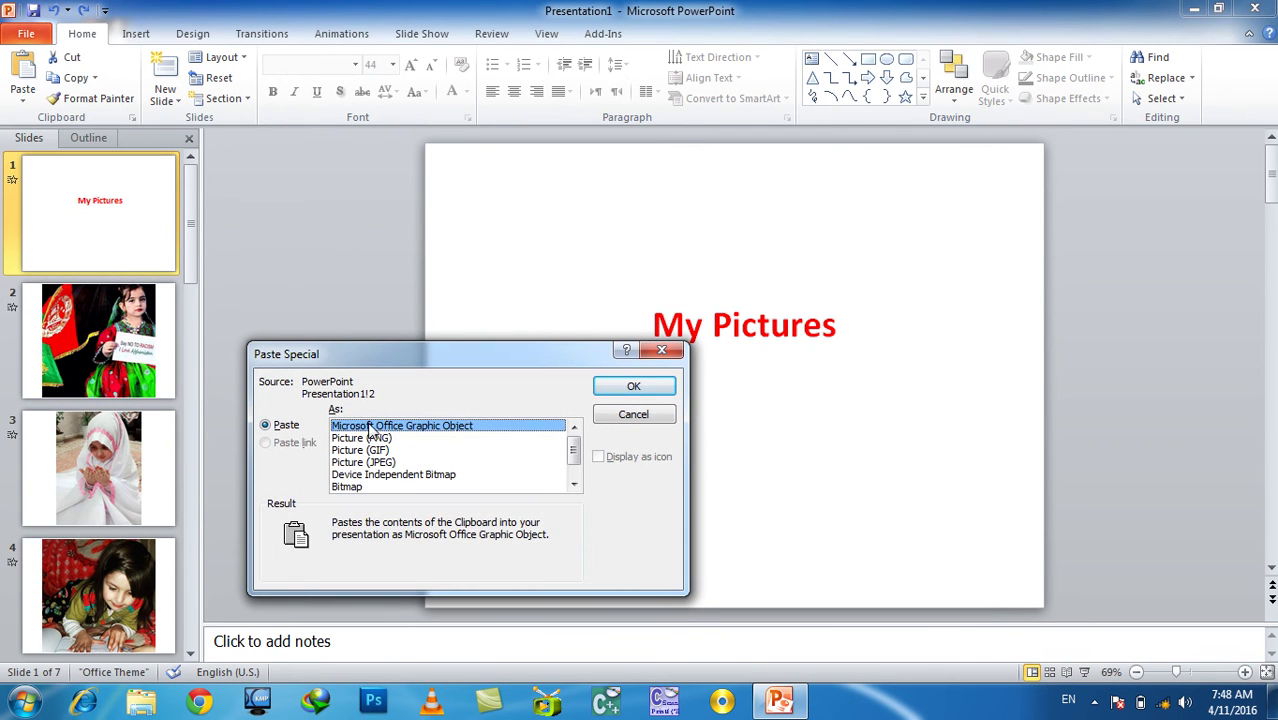
pyautogui.click(607, 392)
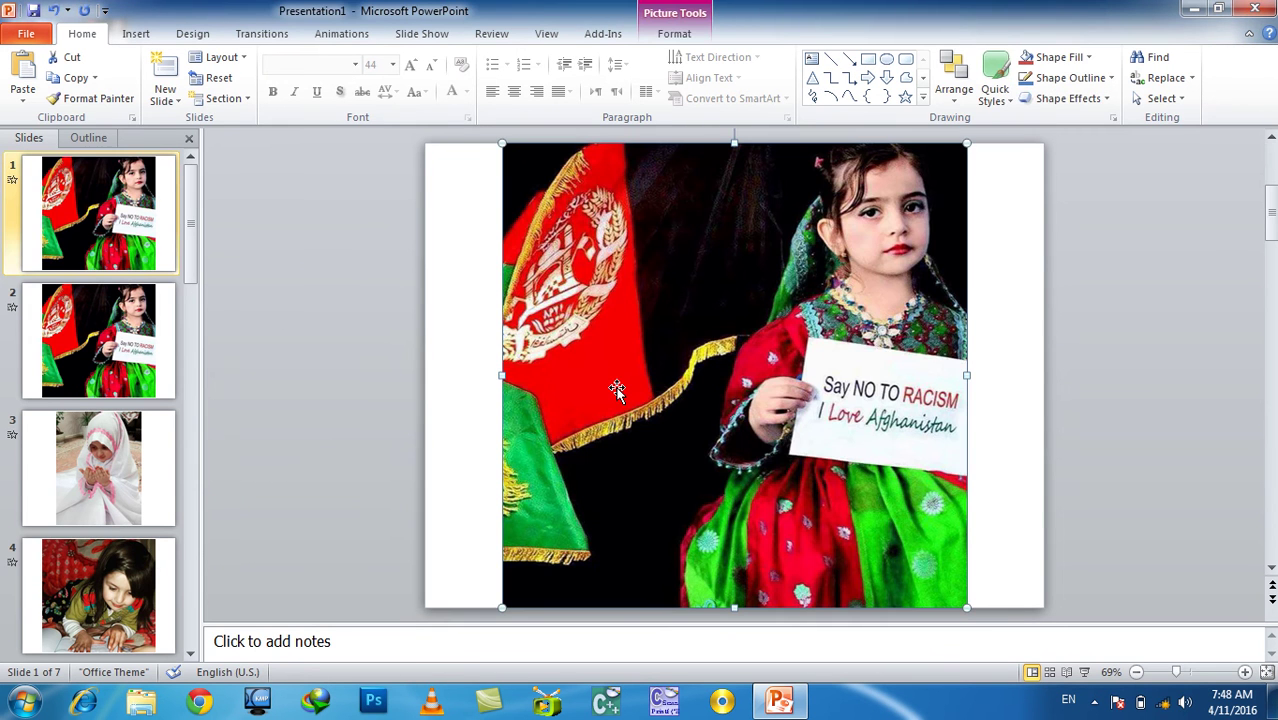
pyautogui.hotkey('ctrl', 'z')
# - Reopen Paste Special and browse the Picture (PNG), Picture (GIF) and Device Independent Bitmap formats
pyautogui.click(22, 100)
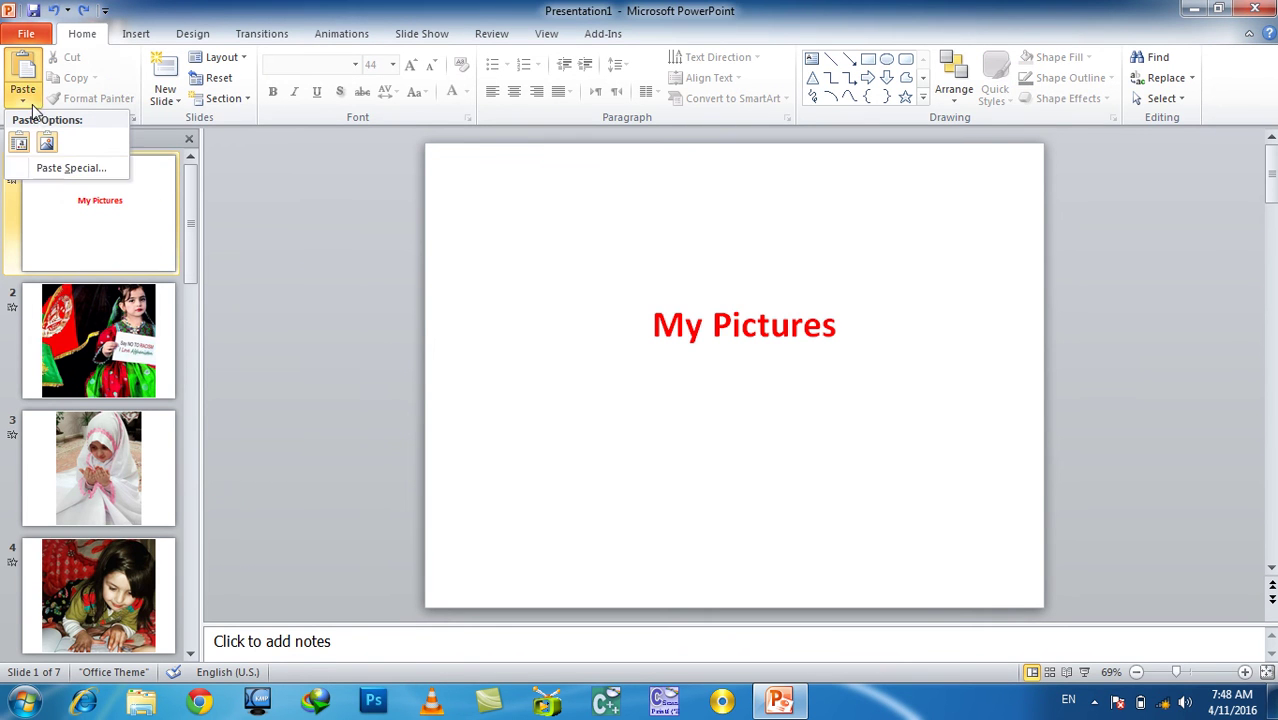
pyautogui.click(68, 168)
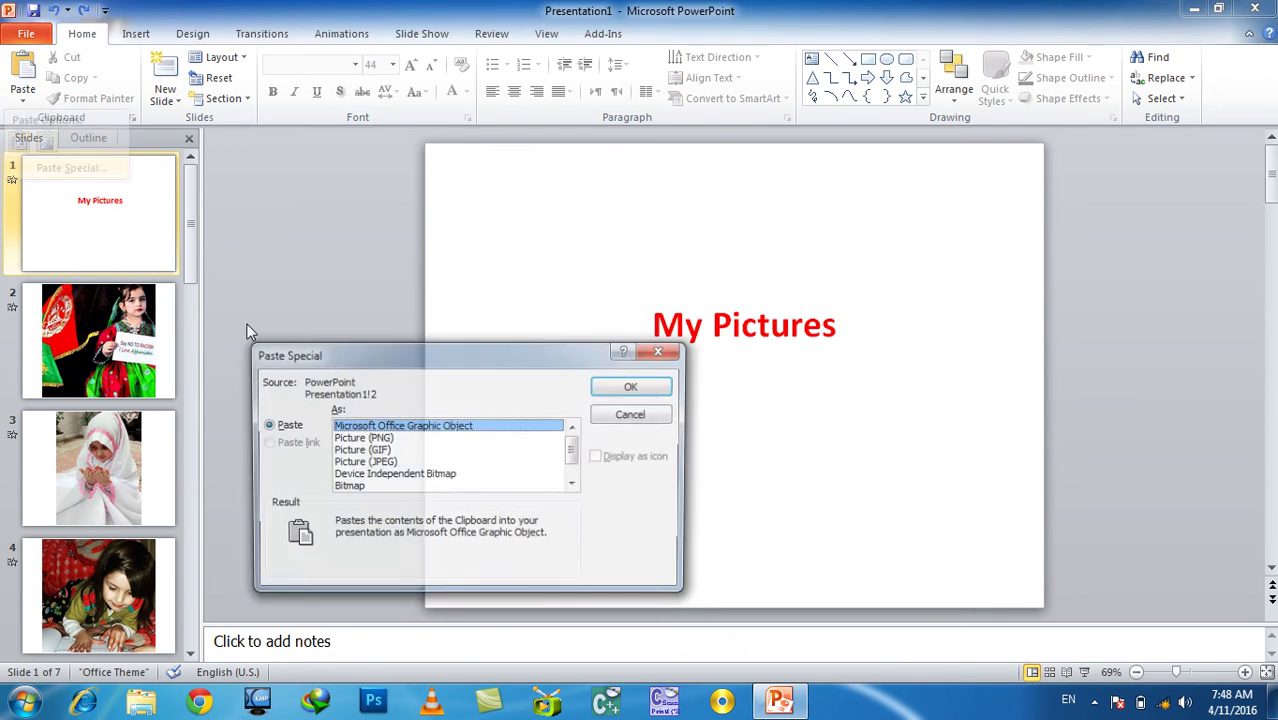
pyautogui.click(365, 440)
pyautogui.click(365, 451)
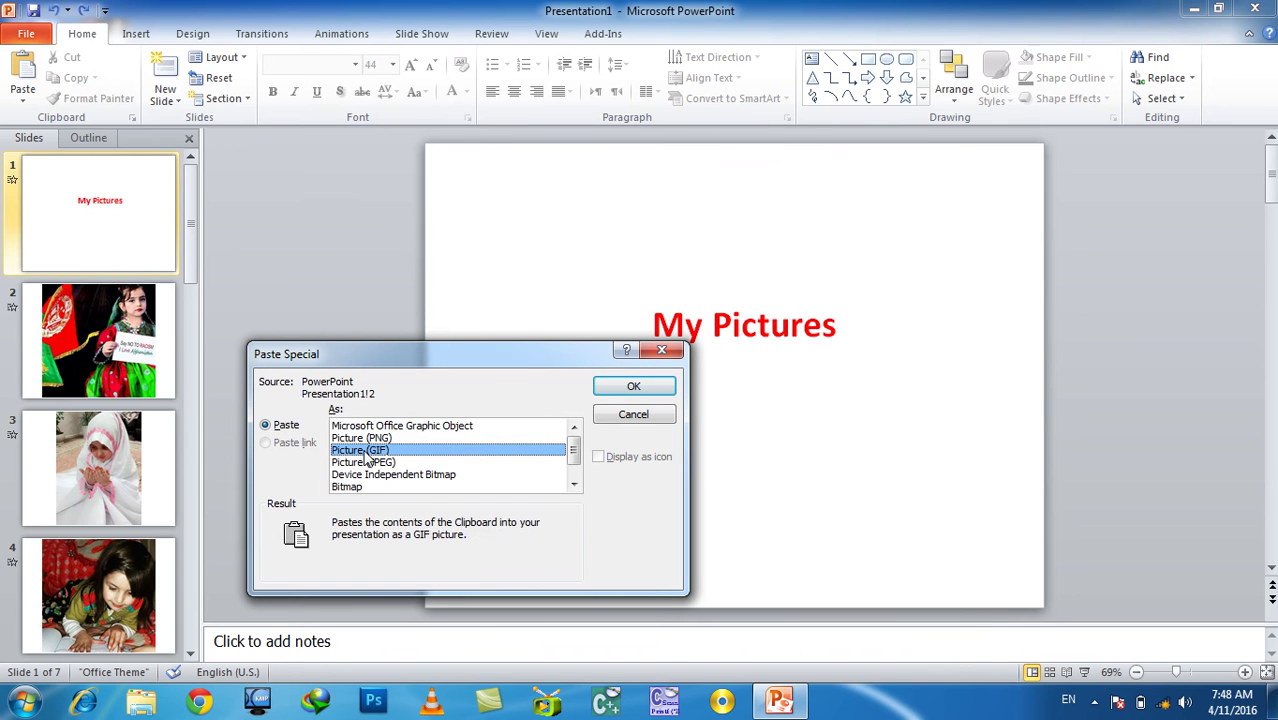
pyautogui.click(367, 476)
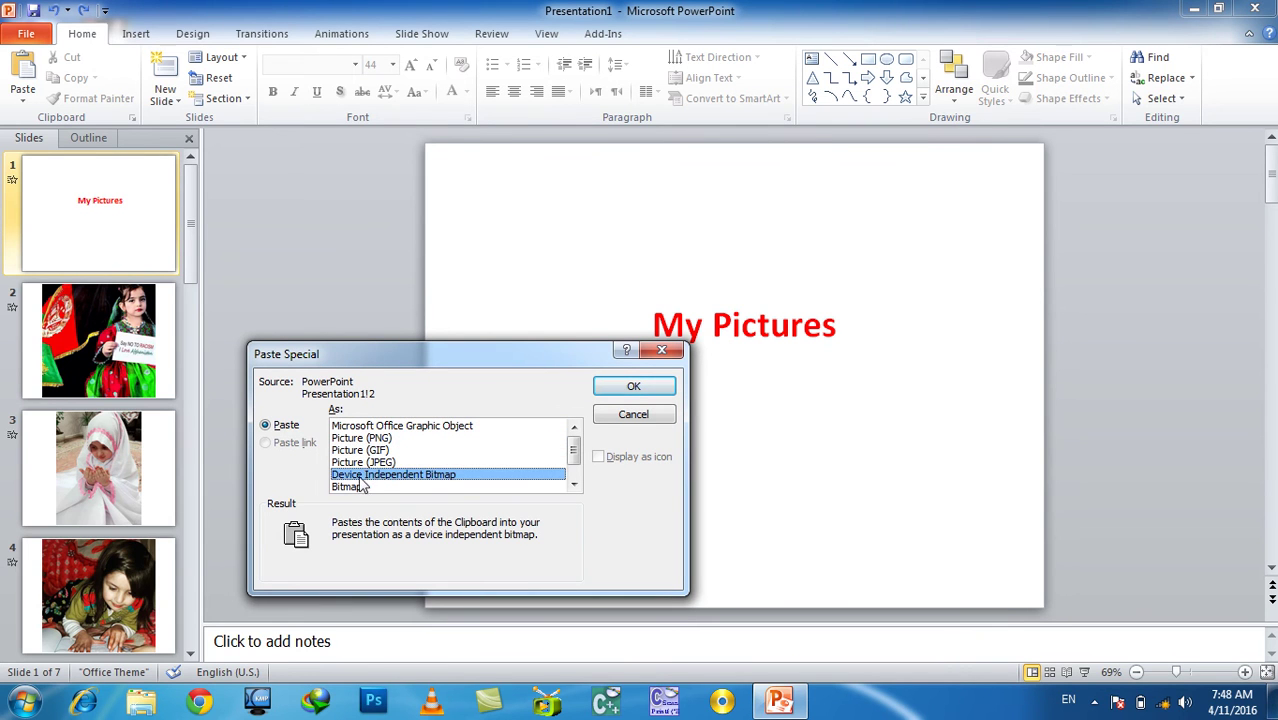
pyautogui.scroll(-1, 408, 450)
pyautogui.scroll(1, 408, 453)
# - Cancel Paste Special, launch Word with winword, and fill a new document using =rand()
pyautogui.press('Escape')
pyautogui.press('super+r')
pyautogui.write('winword')
pyautogui.press('Return')
pyautogui.write('=rand(')
pyautogui.press('Return')
# - Save the document as Islam.docx and select its third paragraph
pyautogui.hotkey('ctrl', 's')
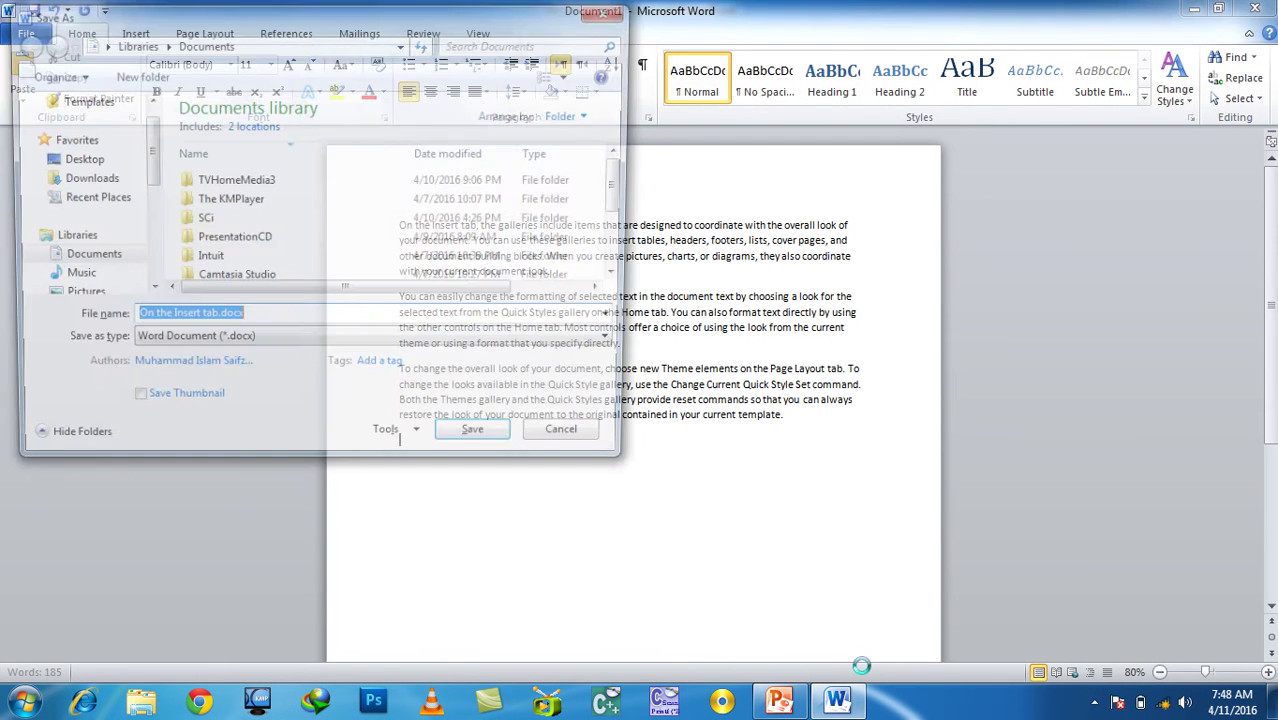
pyautogui.write('Islam')
pyautogui.press('Return')
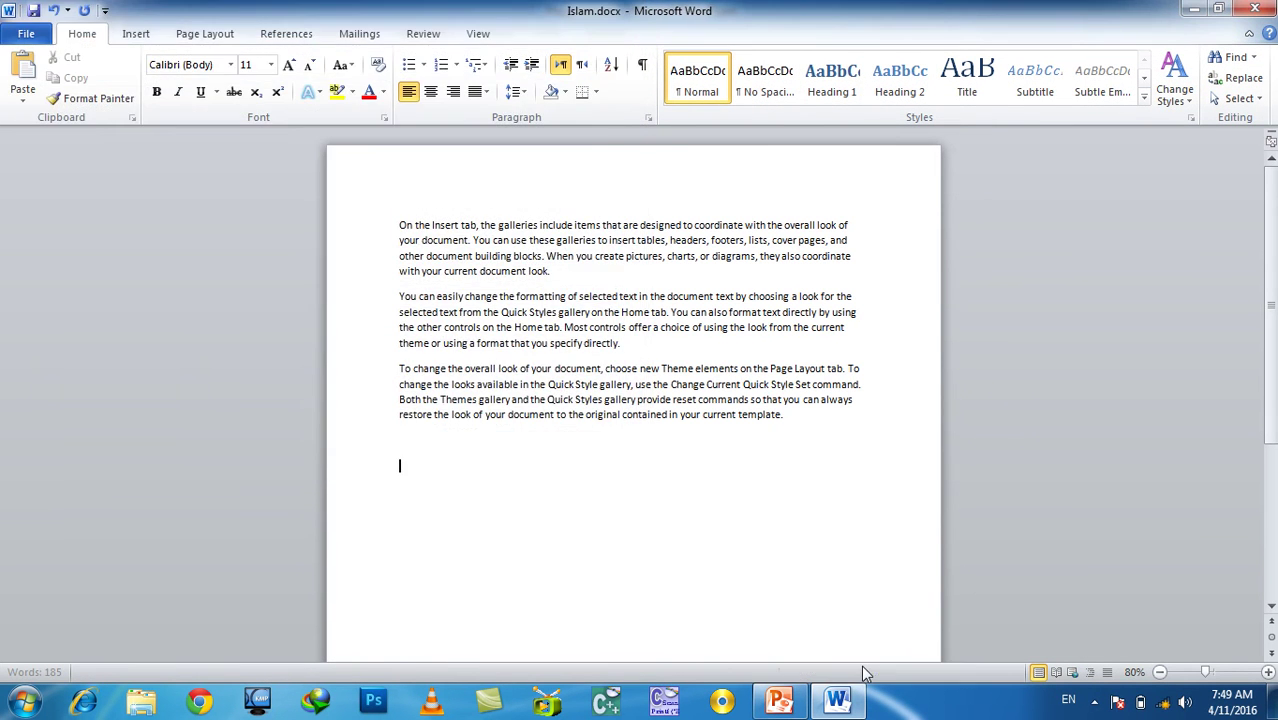
pyautogui.moveTo(659, 425); pyautogui.dragTo(407, 375)
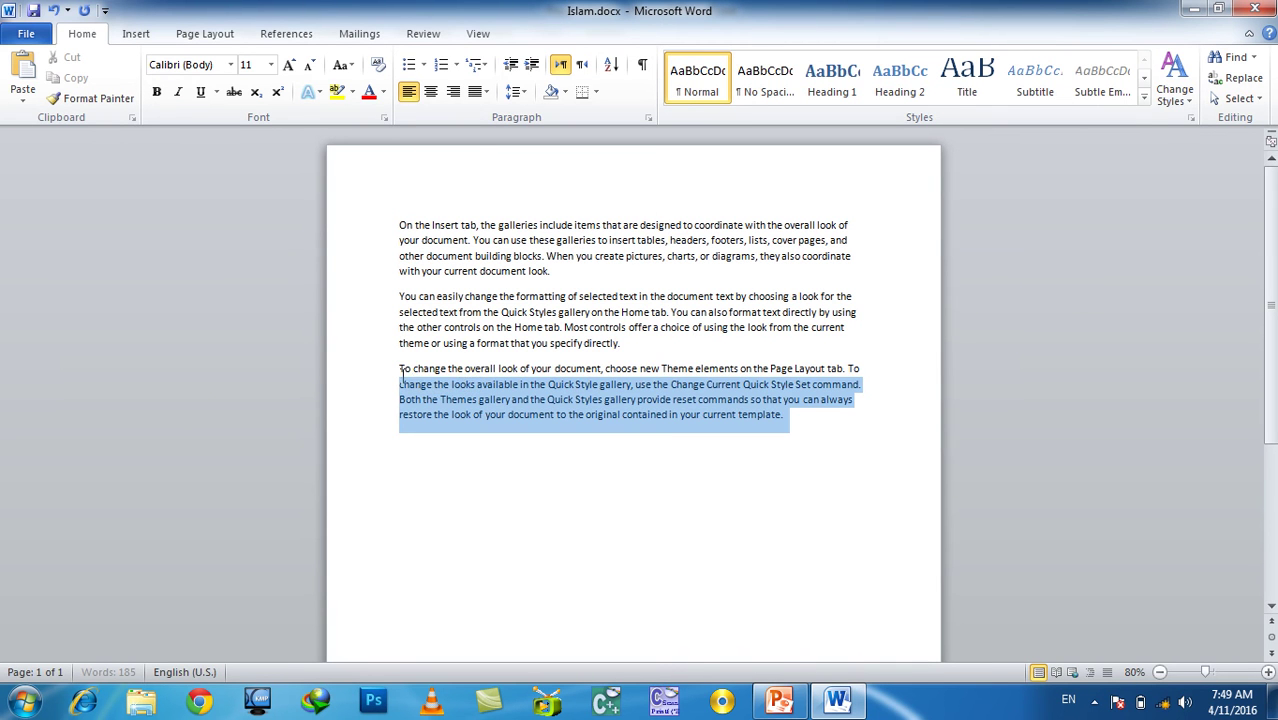
# - Delete the My Pictures title text on PowerPoint's slide 1
pyautogui.click(779, 700)
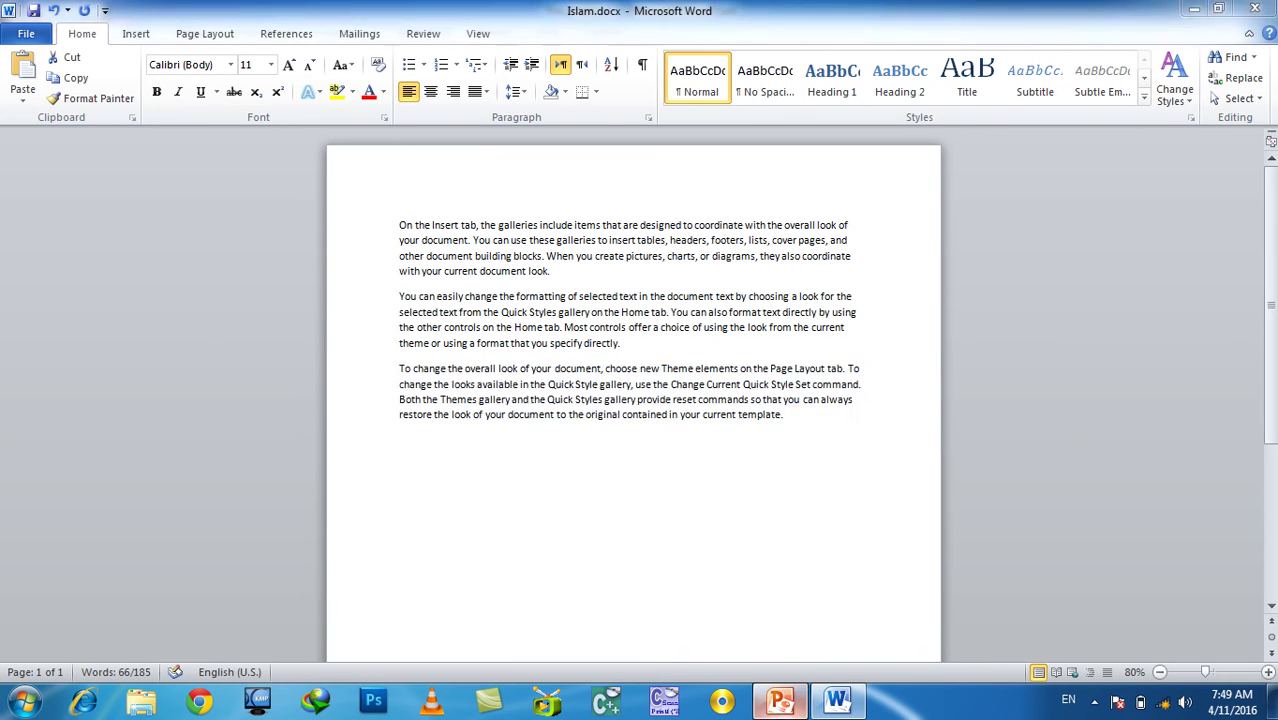
pyautogui.click(724, 356)
pyautogui.tripleClick(721, 325)
pyautogui.press('Delete')
# - Paste-link the Word paragraph onto slide 1 as a Microsoft Word Document Object, then return to Islam.docx
pyautogui.click(23, 90)
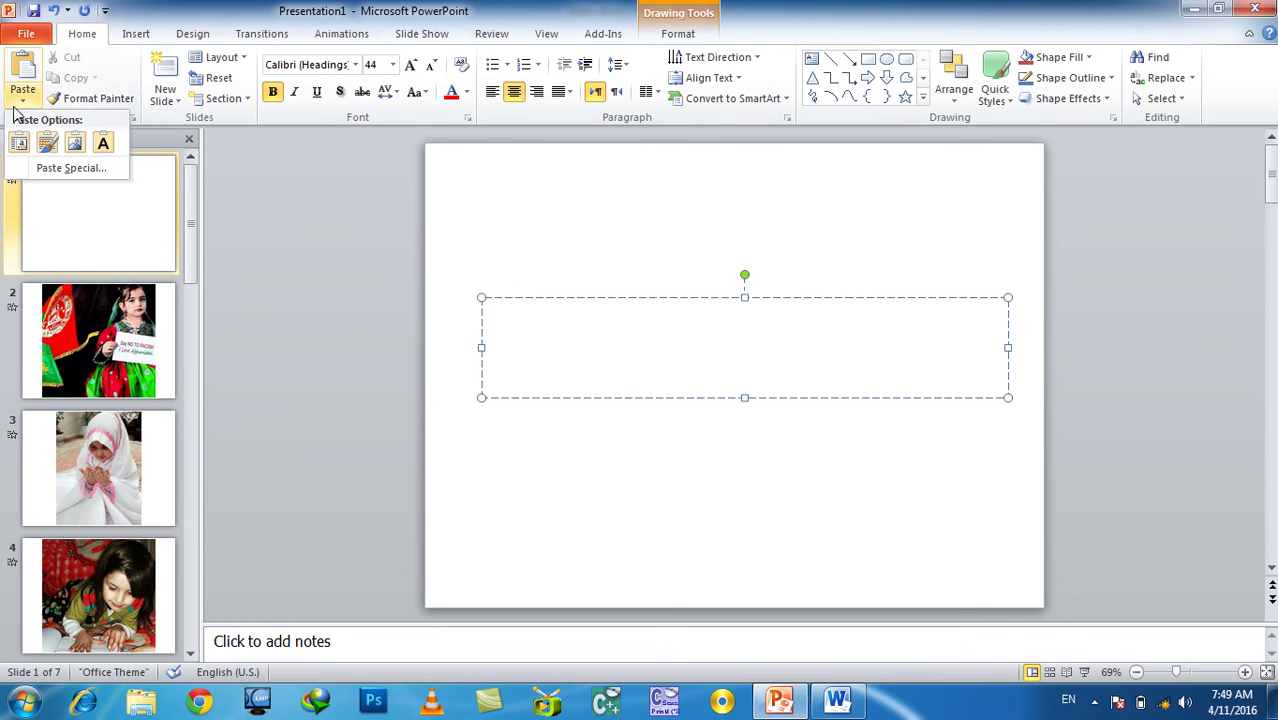
pyautogui.click(70, 168)
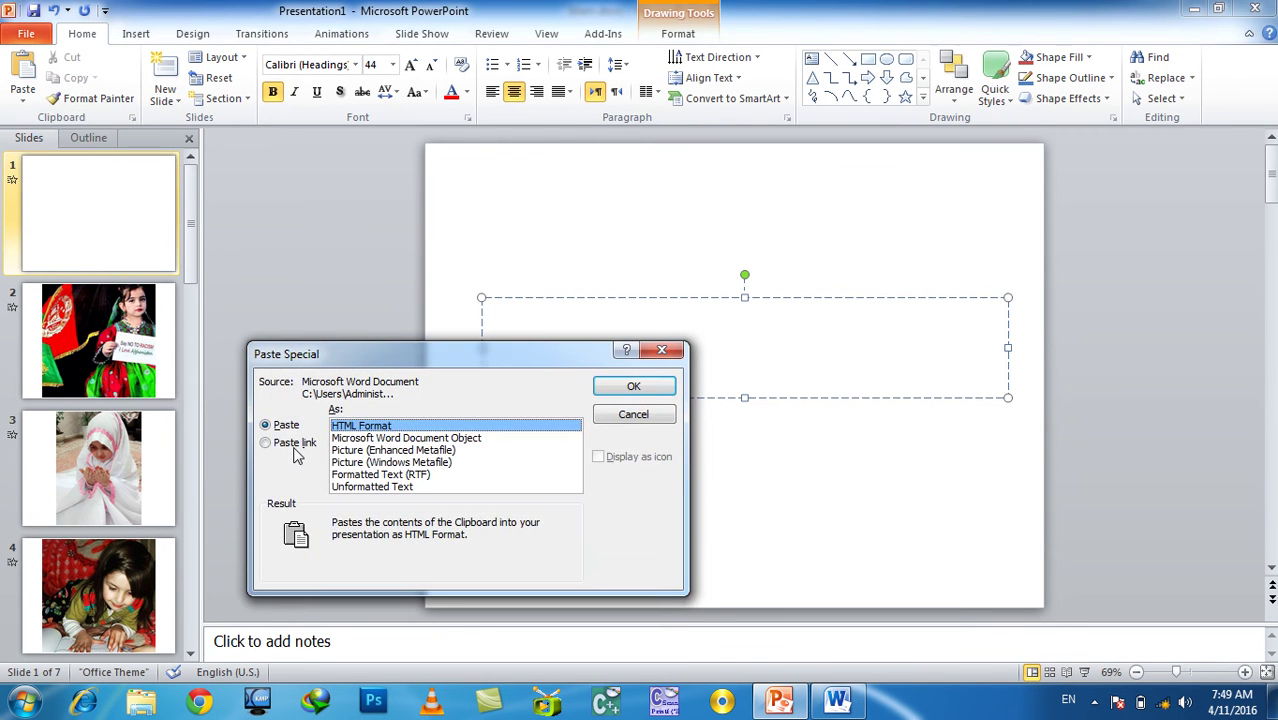
pyautogui.click(295, 443)
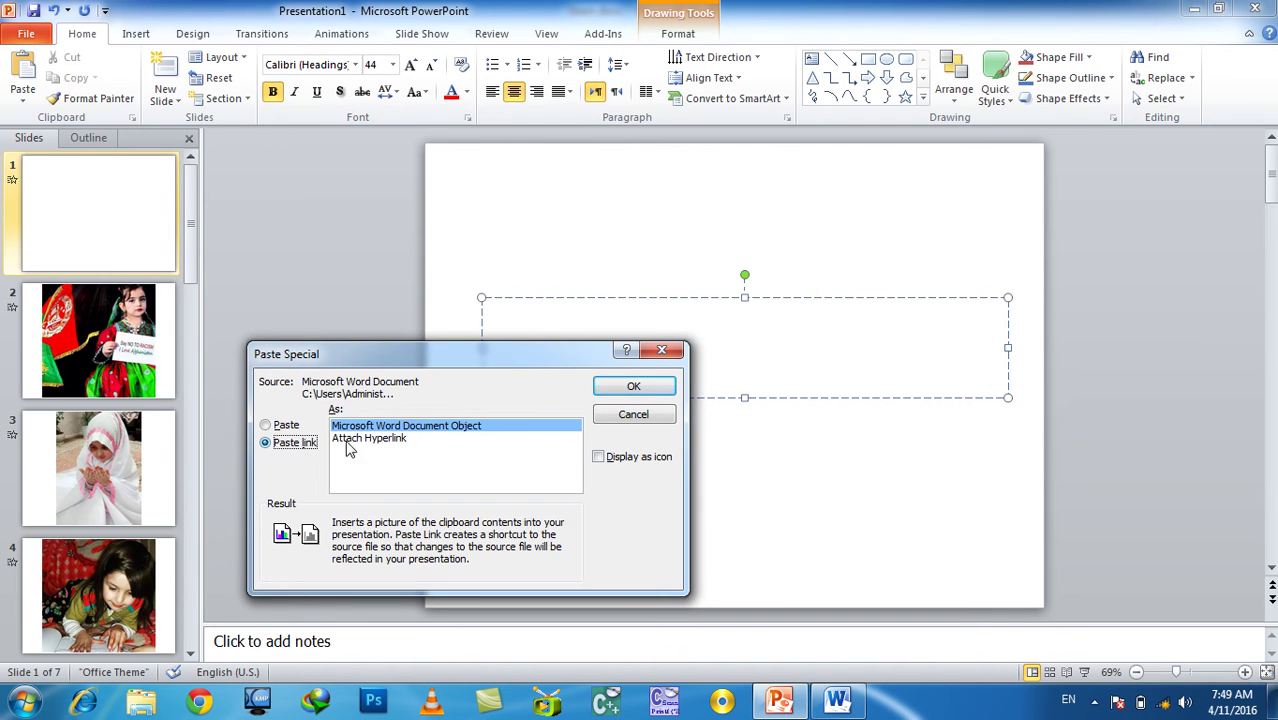
pyautogui.click(631, 386)
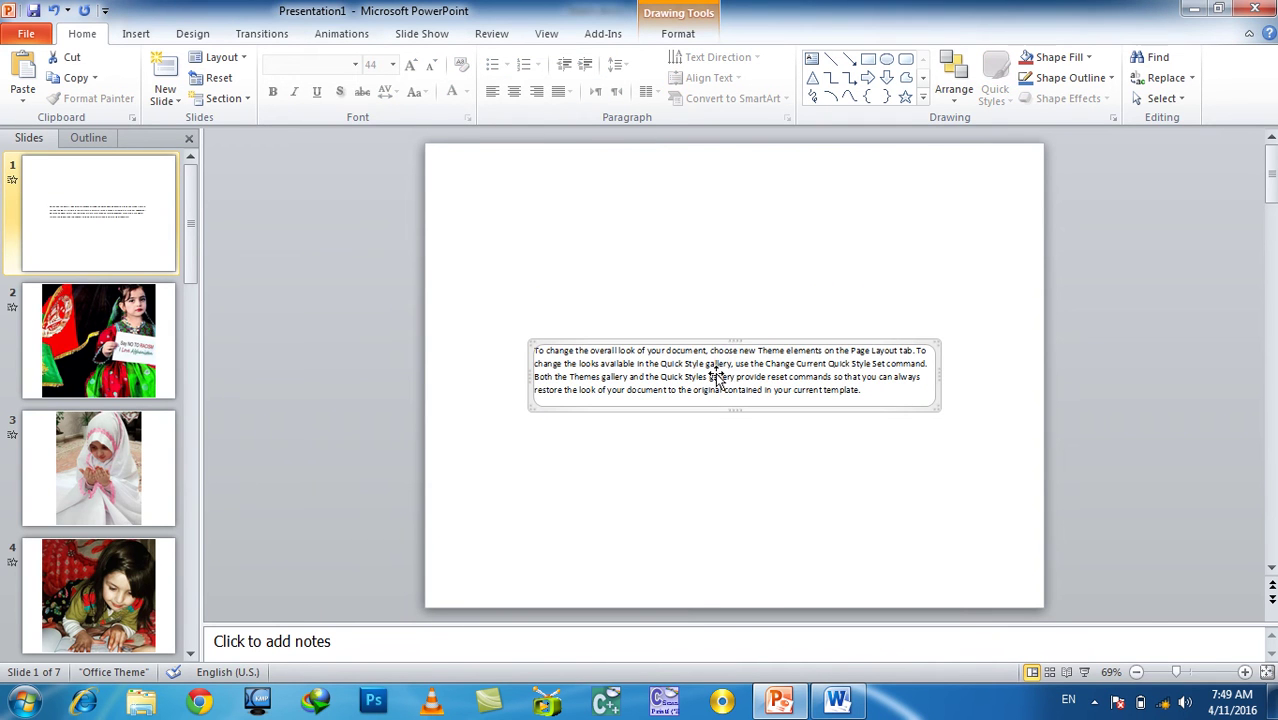
pyautogui.click(723, 333)
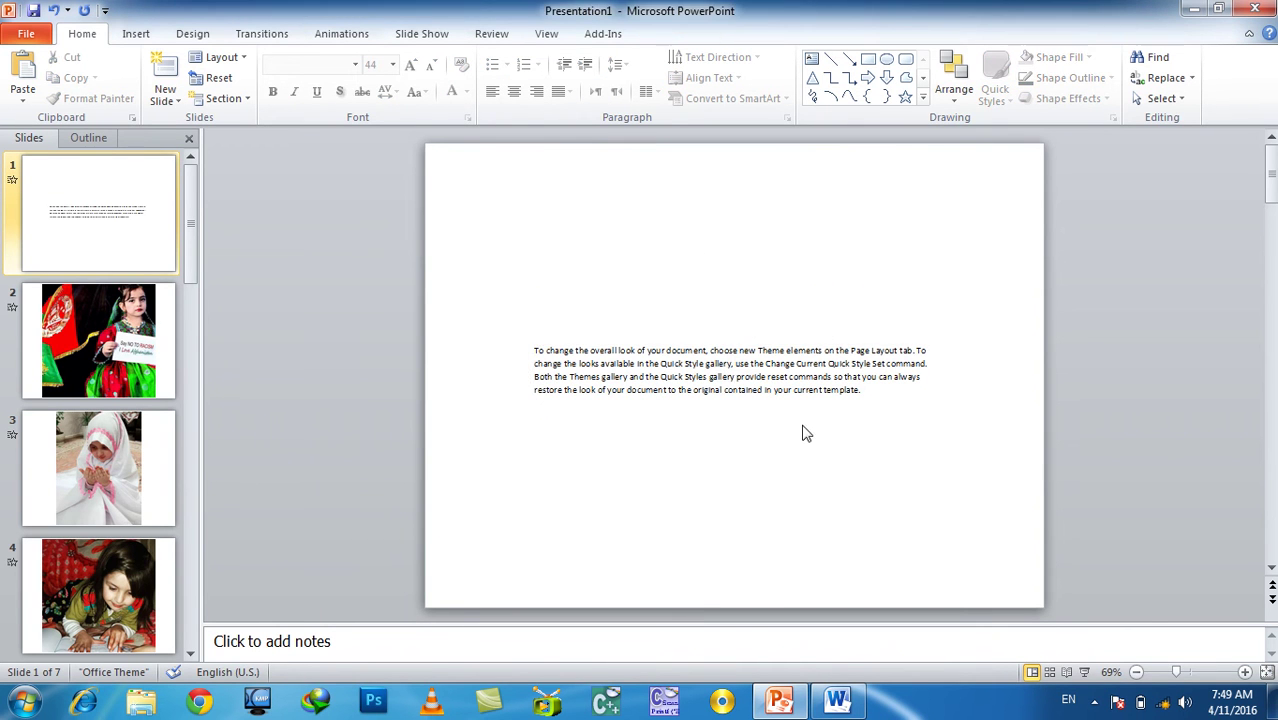
pyautogui.click(838, 701)
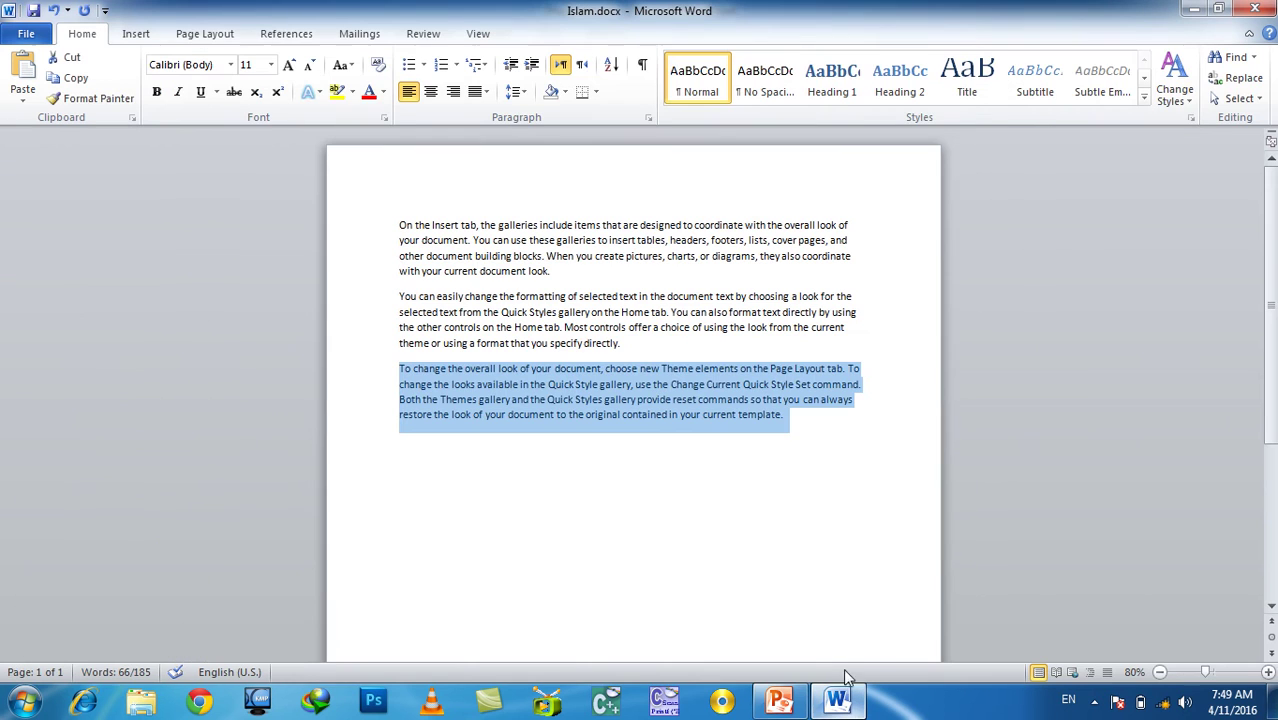
# - Make Islam.docx's third paragraph bold and red, then check the updated linked text on slide 1
pyautogui.click(156, 91)
pyautogui.click(369, 91)
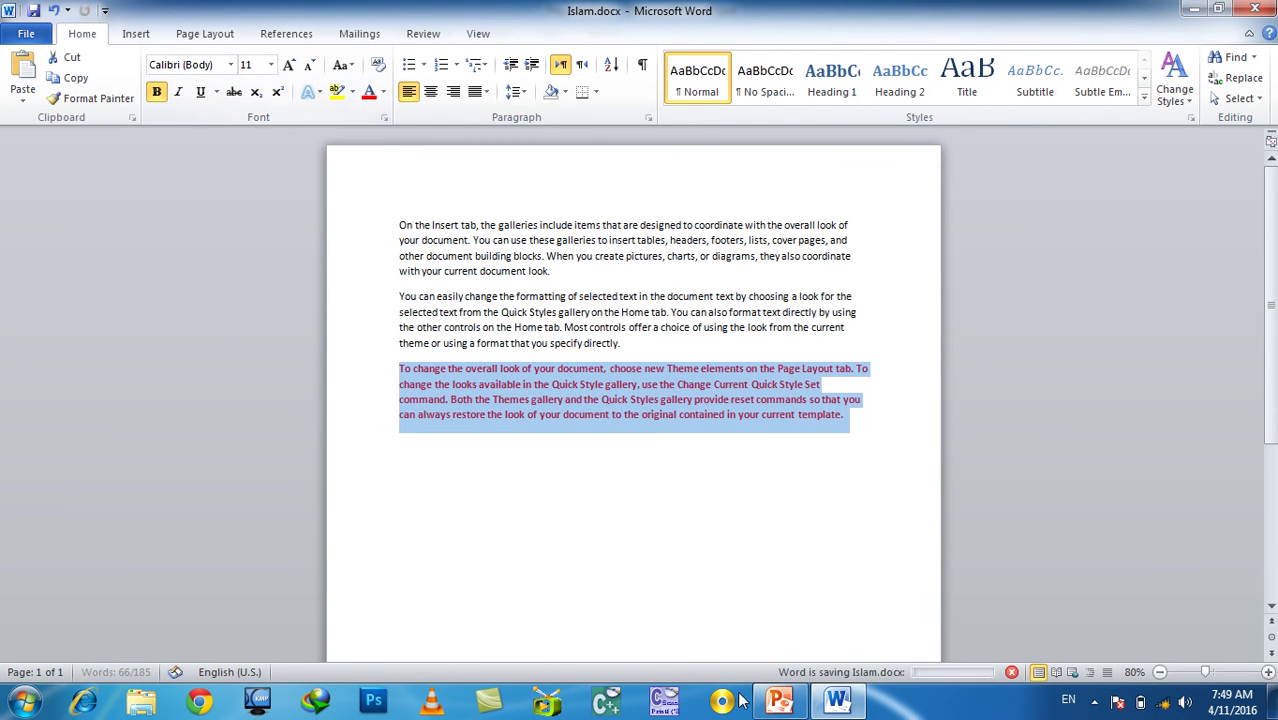
pyautogui.click(838, 701)
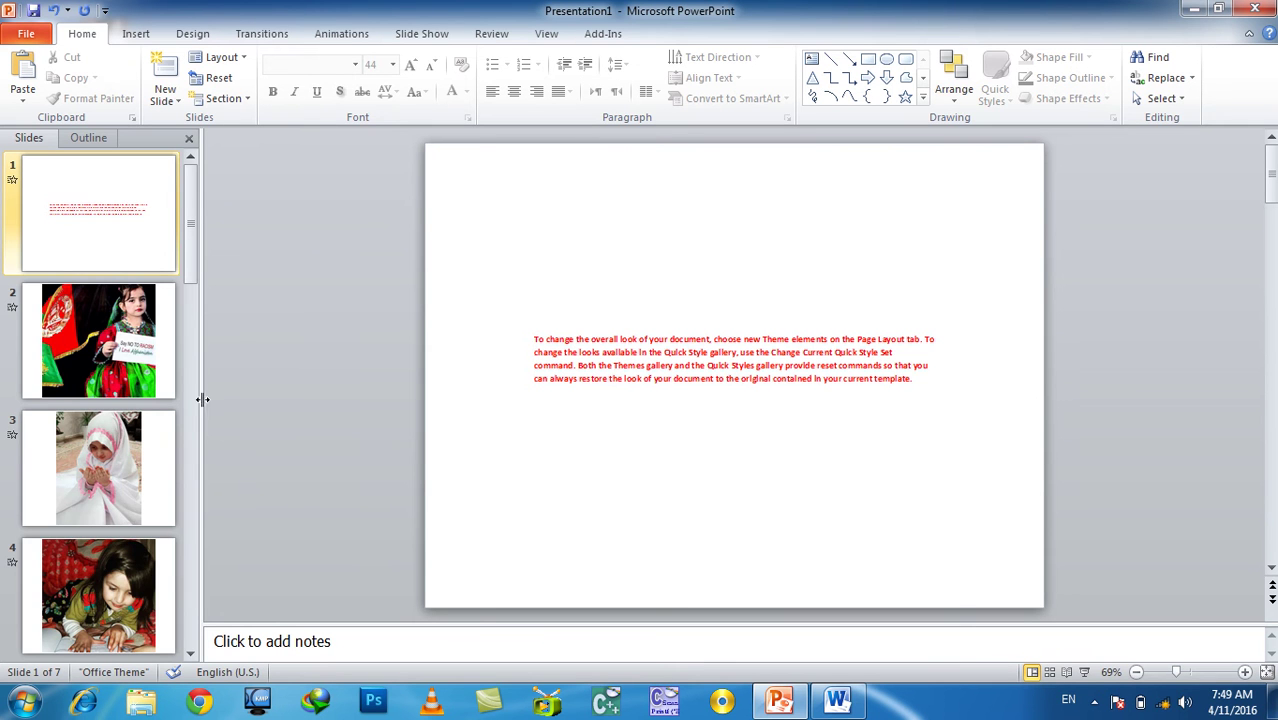
pyautogui.scroll(-5, 150, 380)
# - Add a new slide after slide 7, then delete it again
pyautogui.click(152, 643)
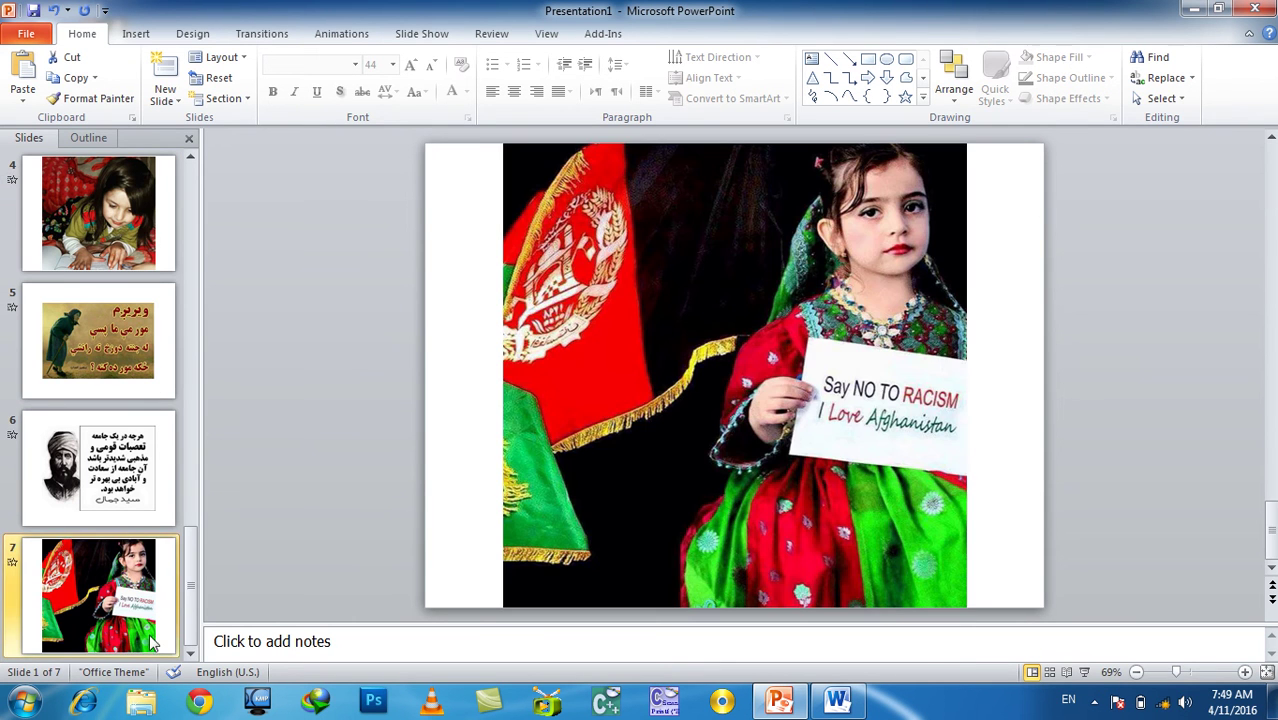
pyautogui.click(155, 660)
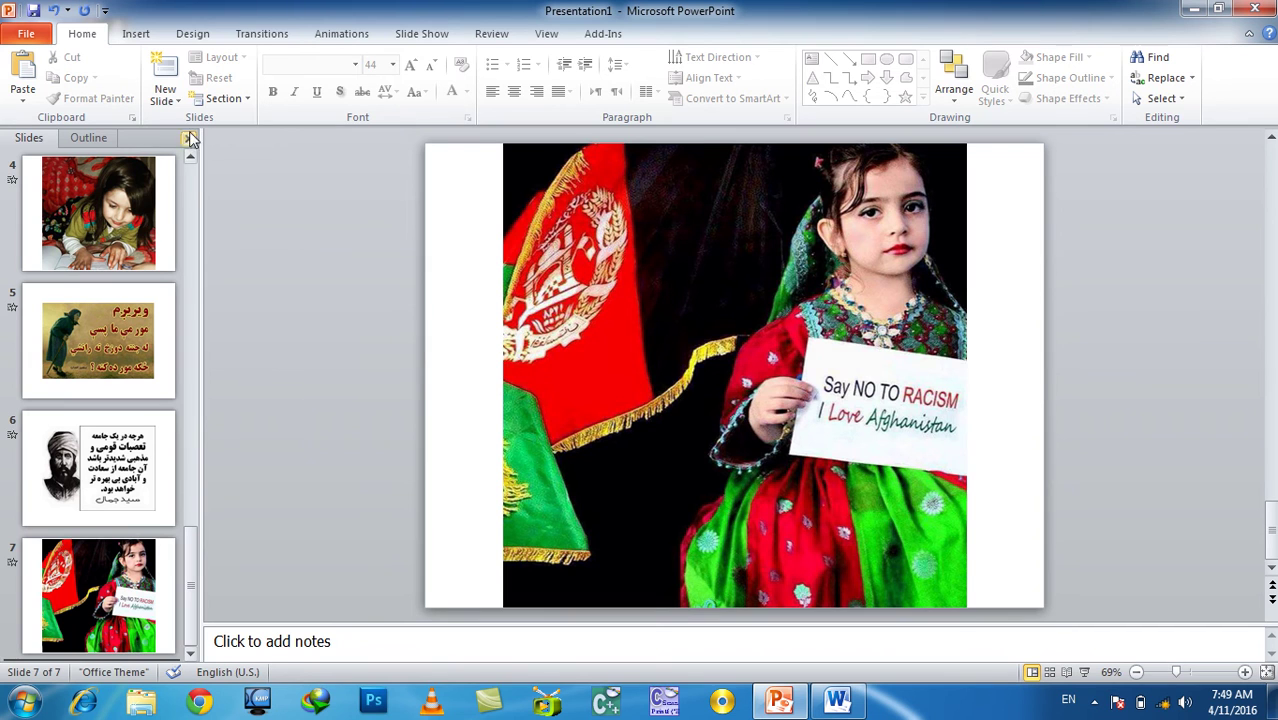
pyautogui.click(165, 70)
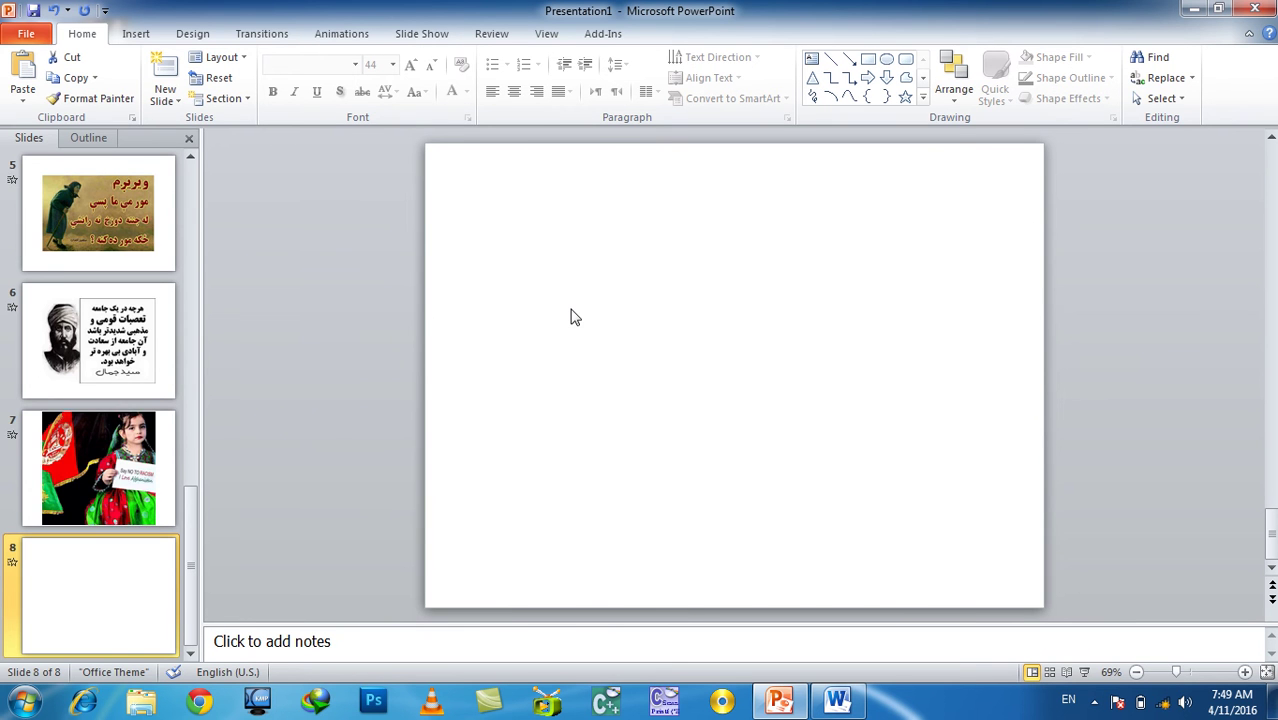
pyautogui.press('Delete')
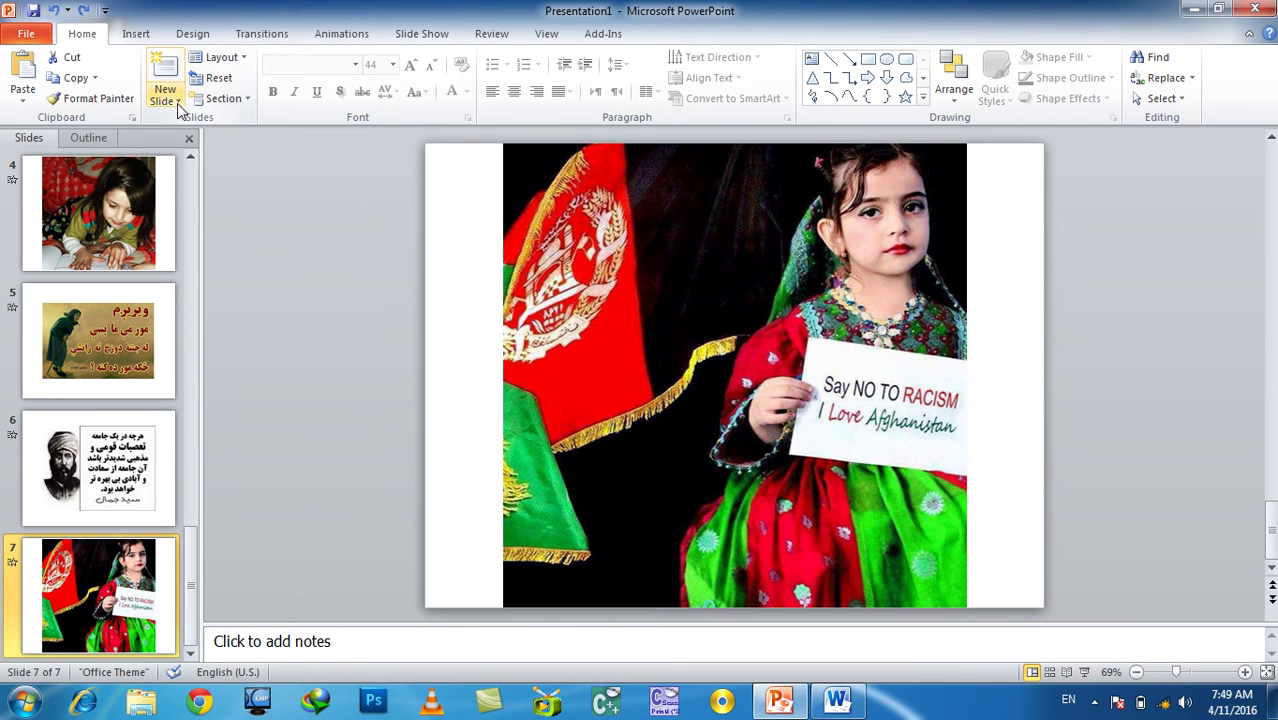
# - Add Title and Content and blank slides, then undo them back to seven slides
pyautogui.click(165, 98)
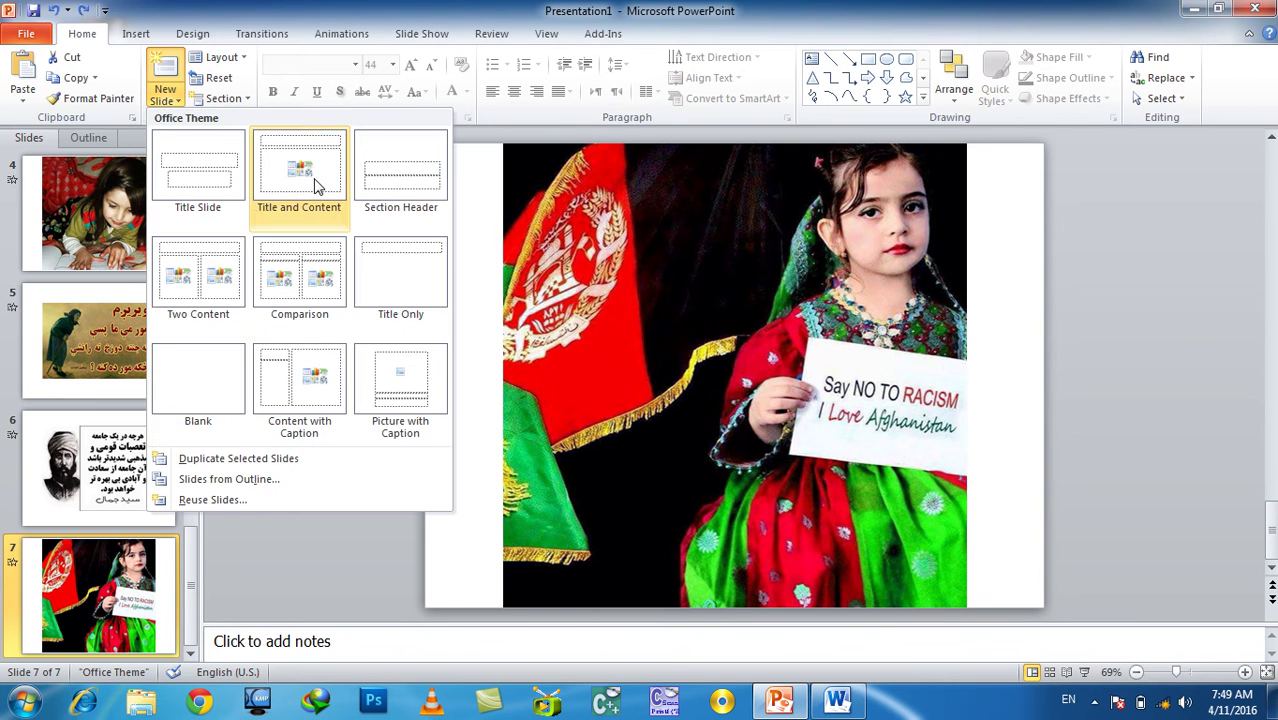
pyautogui.click(314, 179)
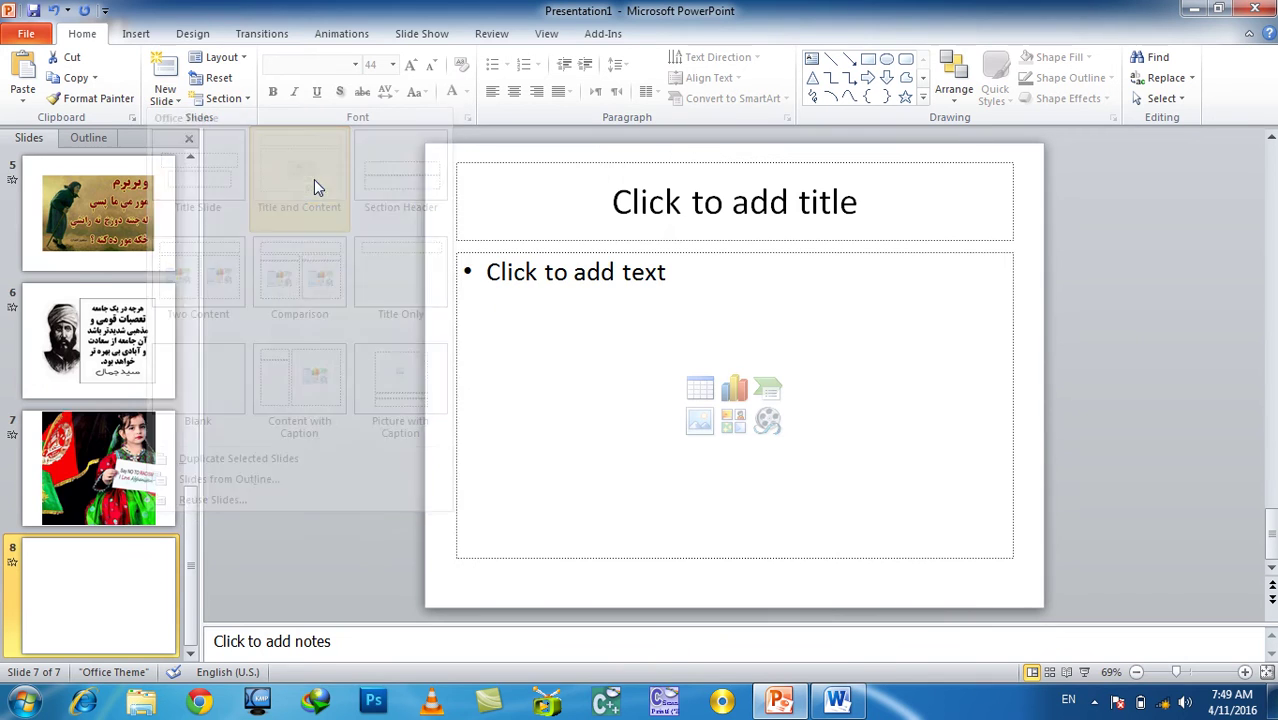
pyautogui.click(168, 64)
pyautogui.click(168, 64)
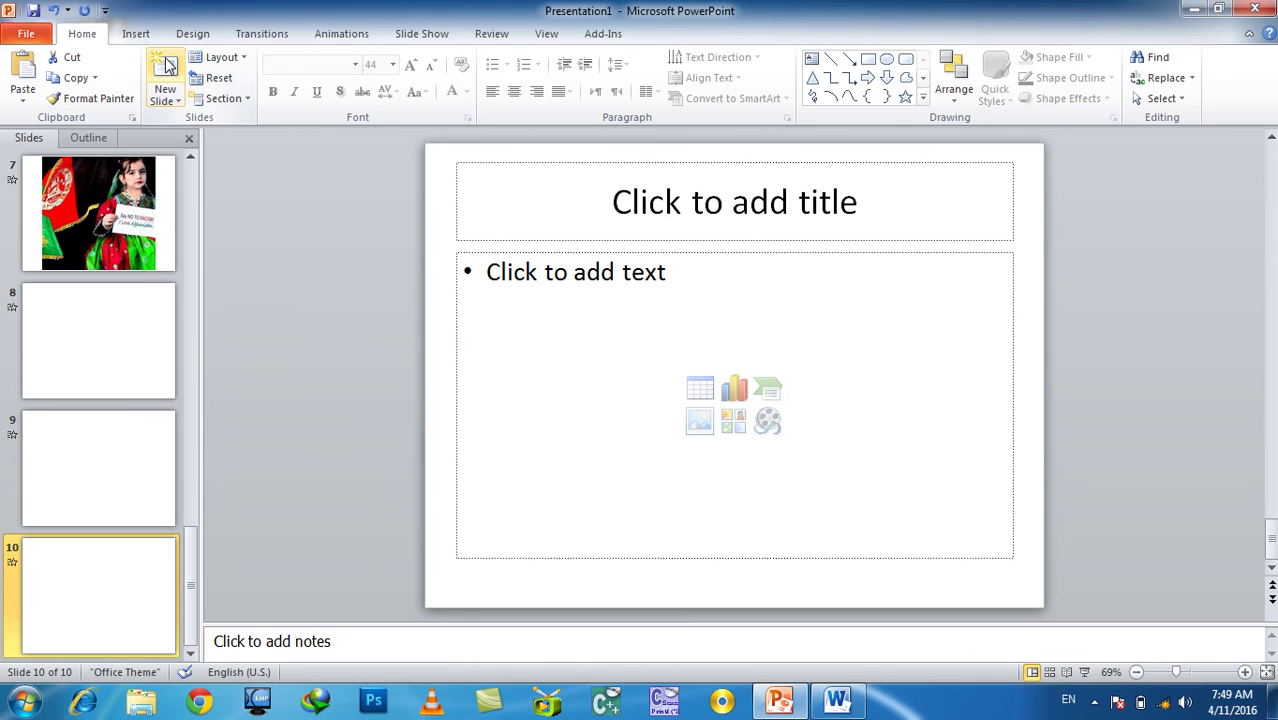
pyautogui.hotkey('ctrl', 'z')
pyautogui.hotkey('ctrl', 'z')
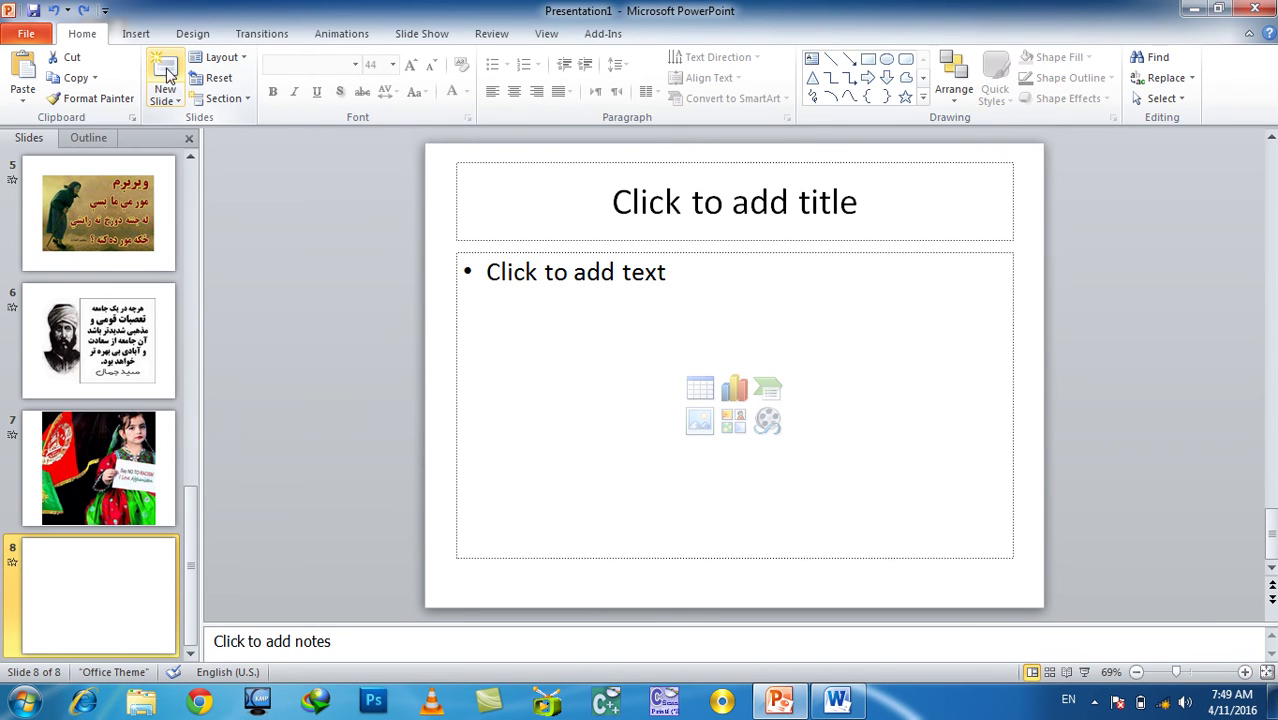
pyautogui.click(169, 66)
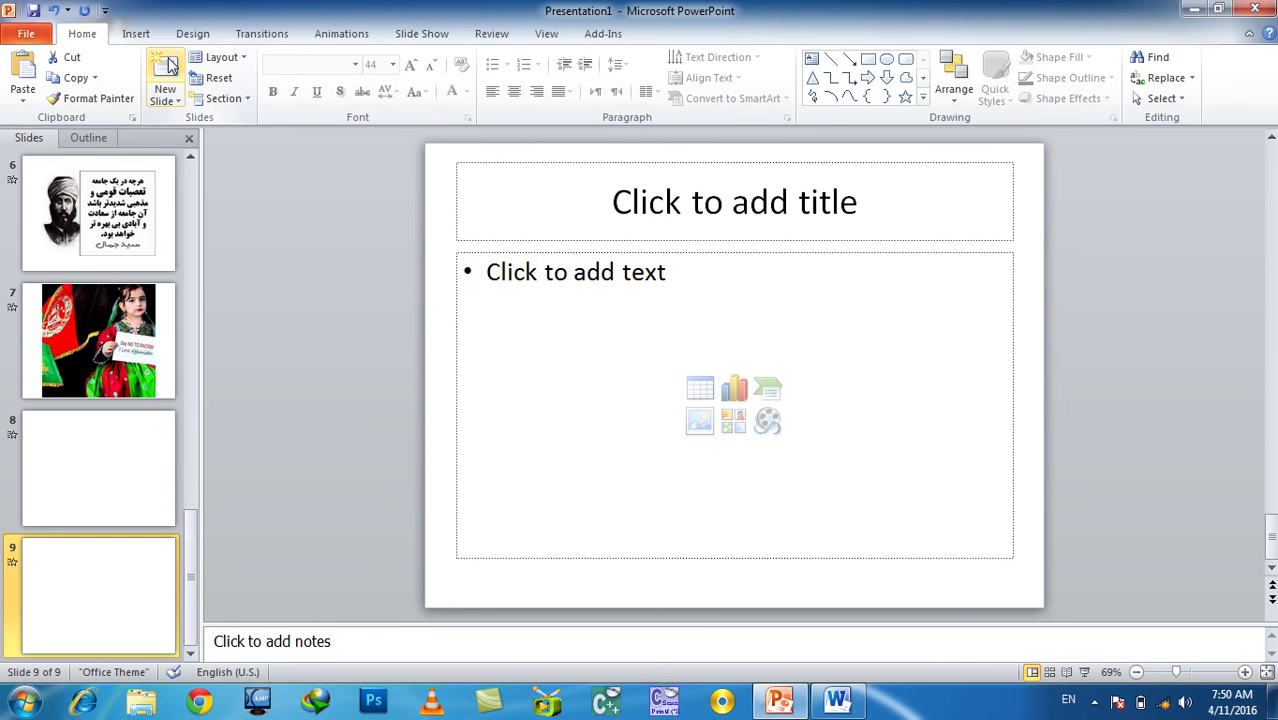
pyautogui.hotkey('ctrl', 'z')
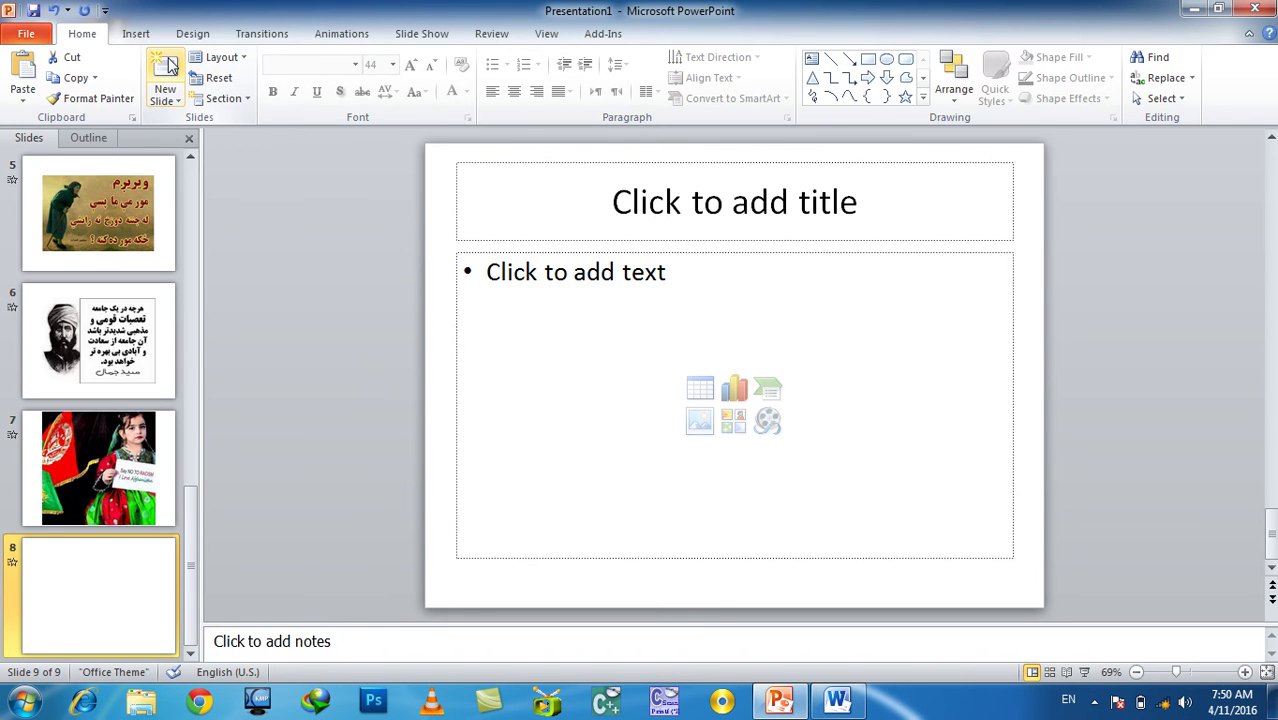
pyautogui.hotkey('ctrl', 'z')
pyautogui.click(166, 96)
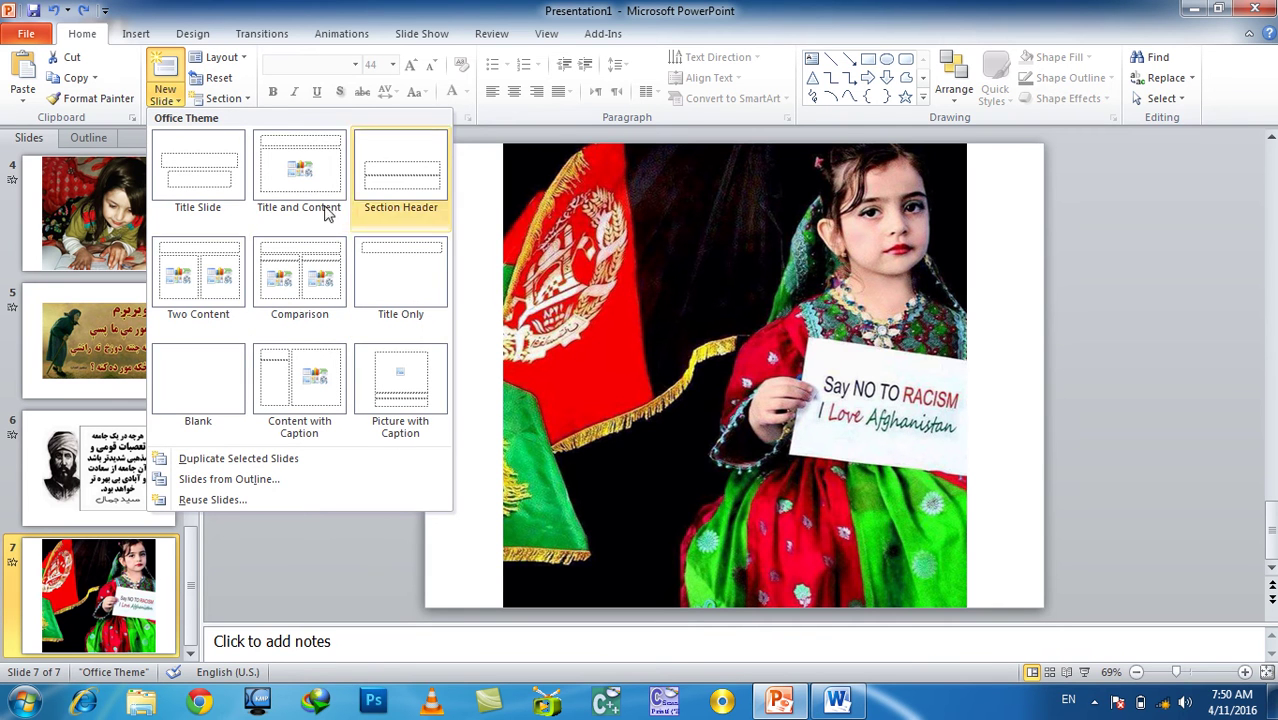
pyautogui.click(984, 342)
# - Delete the red text box from slide 1 and close the presentation
pyautogui.scroll(2, 1015, 330)
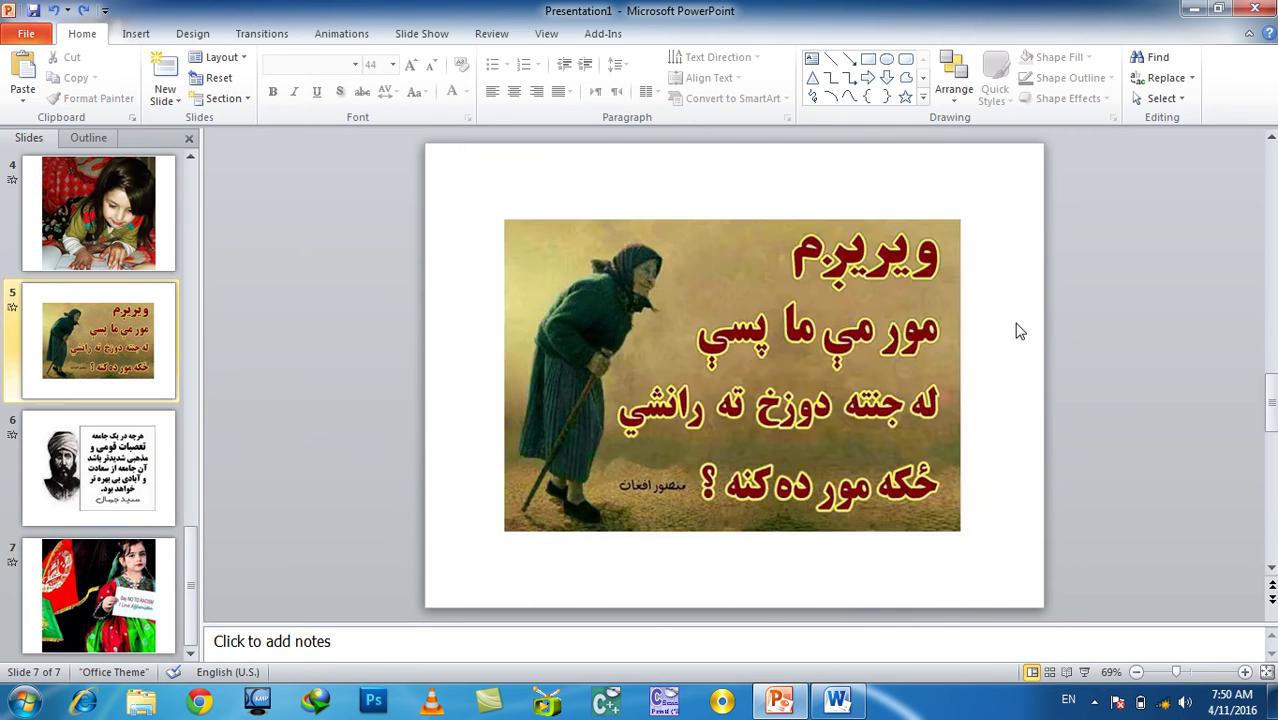
pyautogui.scroll(3, 1015, 330)
pyautogui.scroll(1, 203, 322)
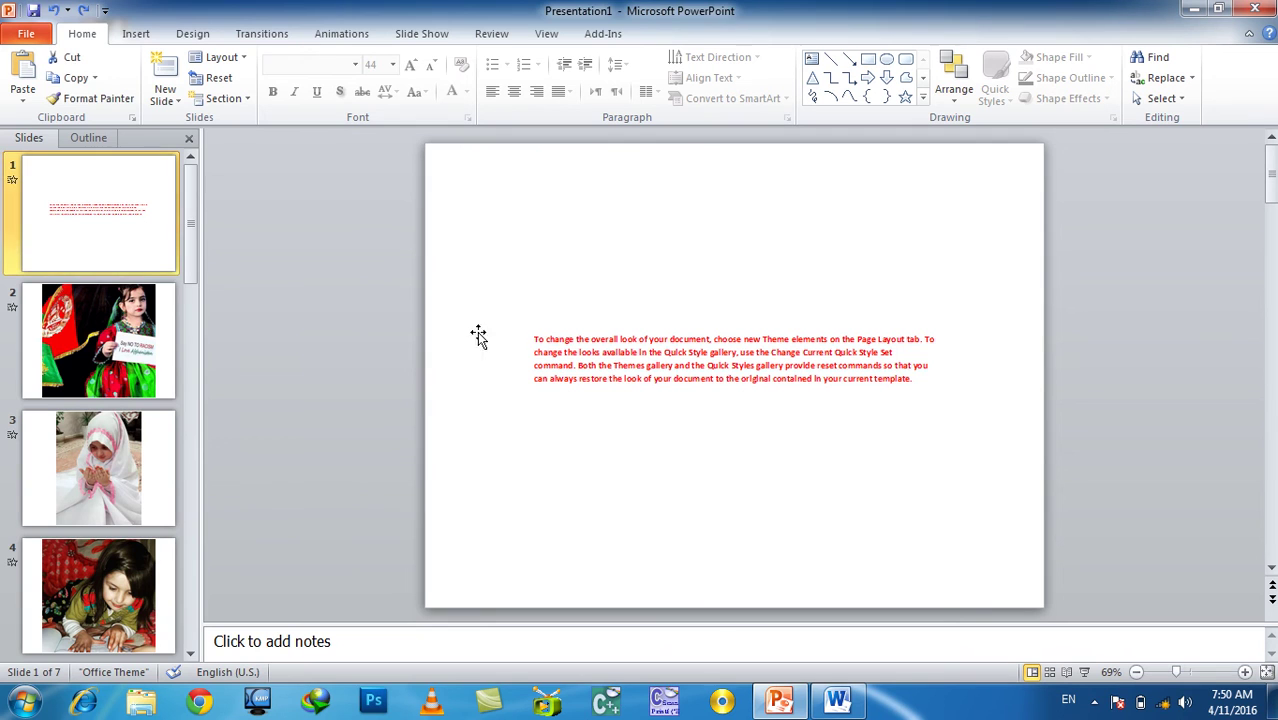
pyautogui.click(623, 363)
pyautogui.press('Delete')
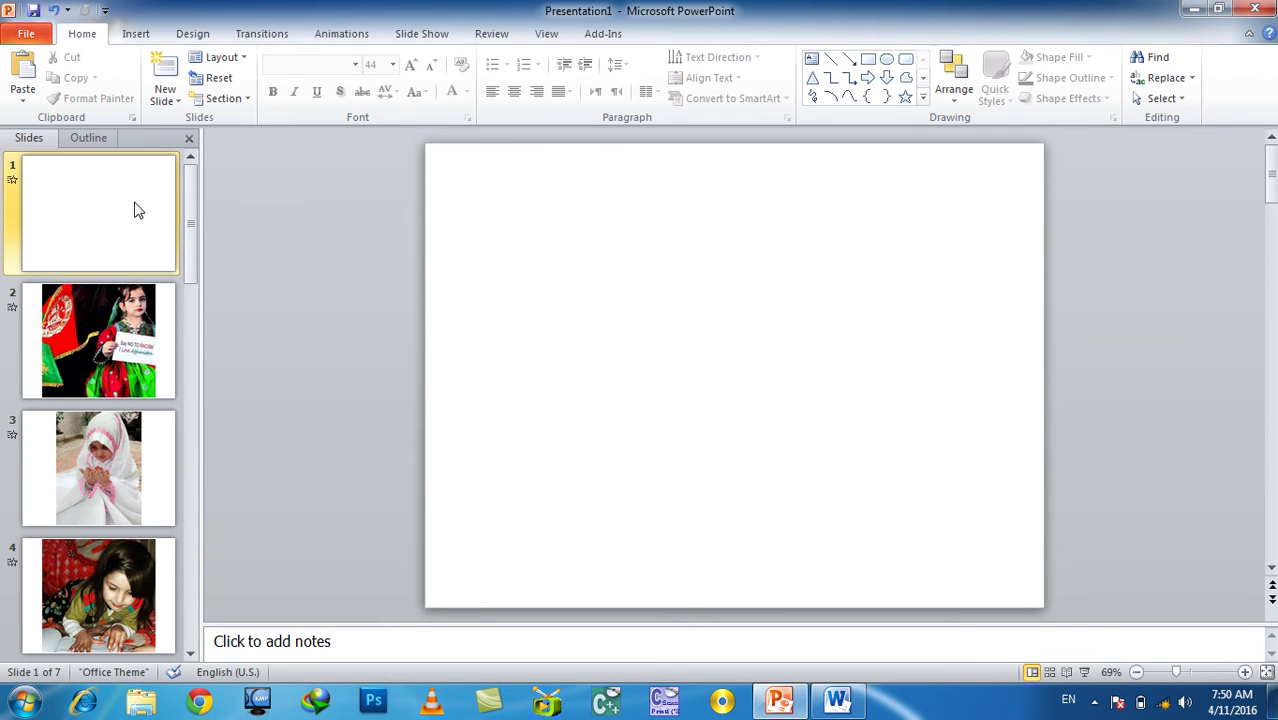
pyautogui.hotkey('alt', 'F4')
# - Discard the old presentation and title a new blank one 'What is Computer?'
pyautogui.press('n')
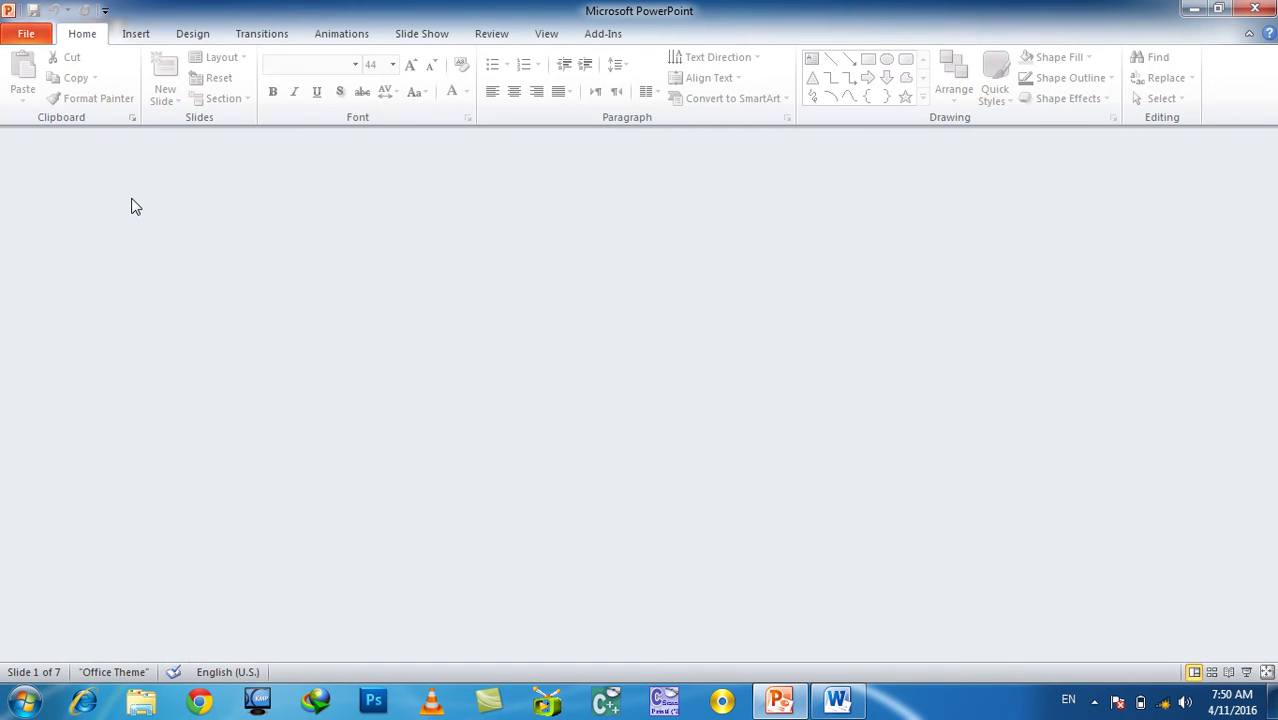
pyautogui.hotkey('ctrl', 'n')
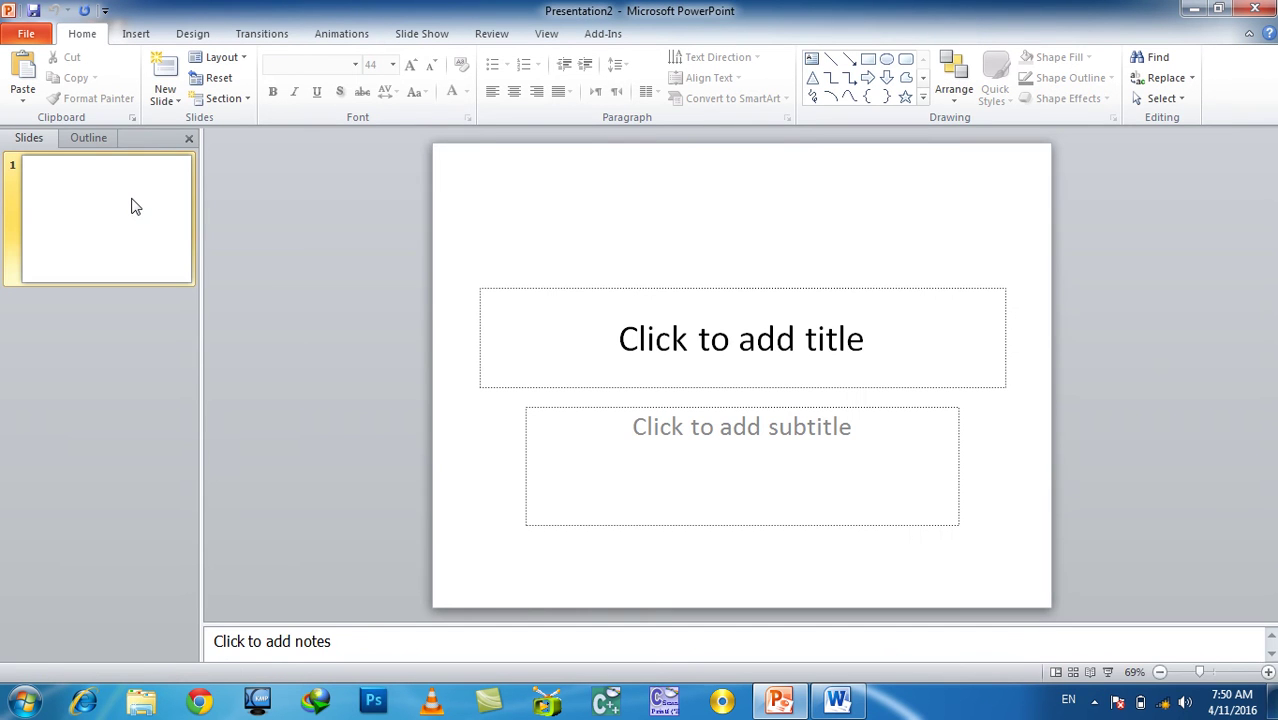
pyautogui.click(633, 310)
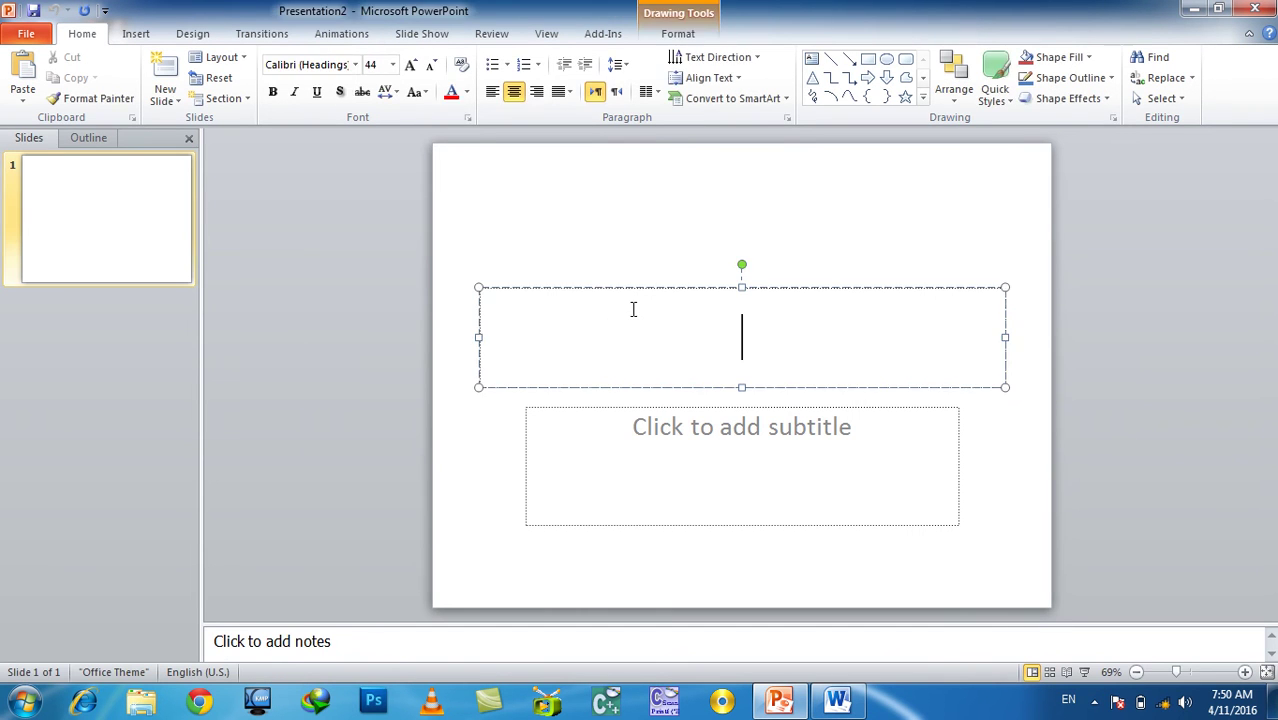
pyautogui.write('What is COmputer>?')
pyautogui.press('BackSpace')
pyautogui.press('BackSpace')
pyautogui.write('?')
# - Delete the empty subtitle placeholder from the title slide
pyautogui.click(572, 416)
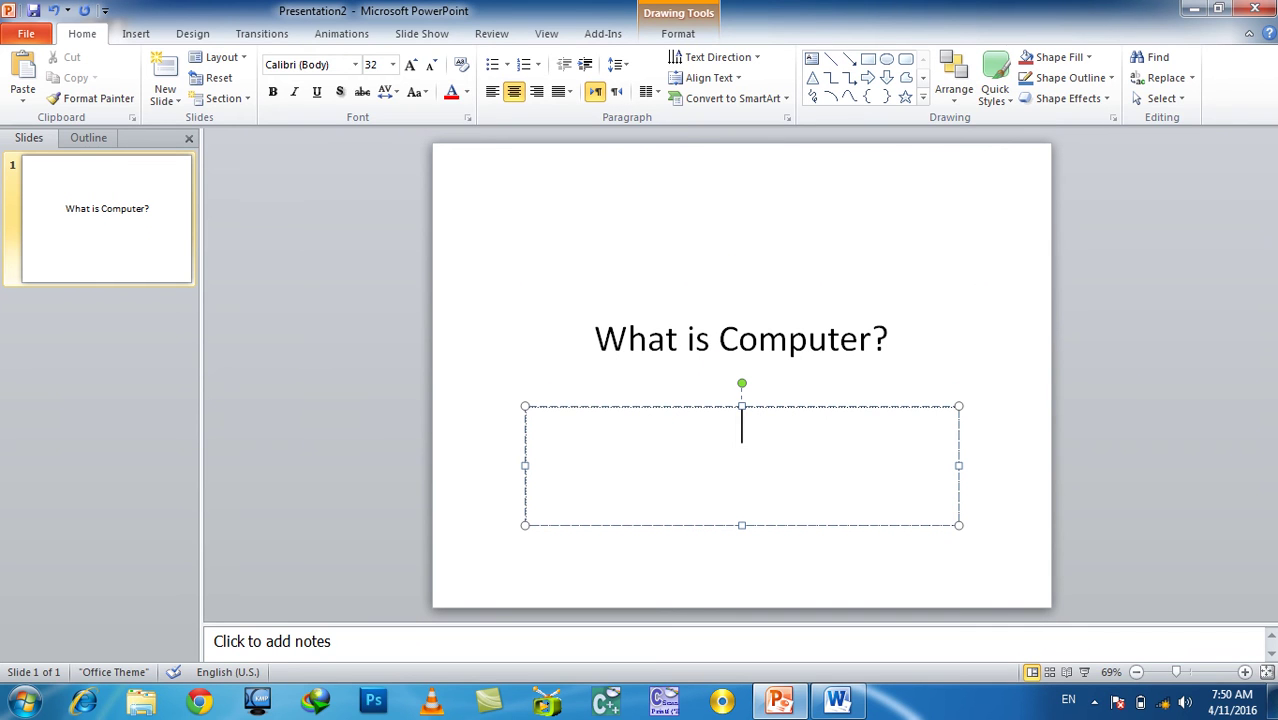
pyautogui.click(573, 407)
pyautogui.press('Delete')
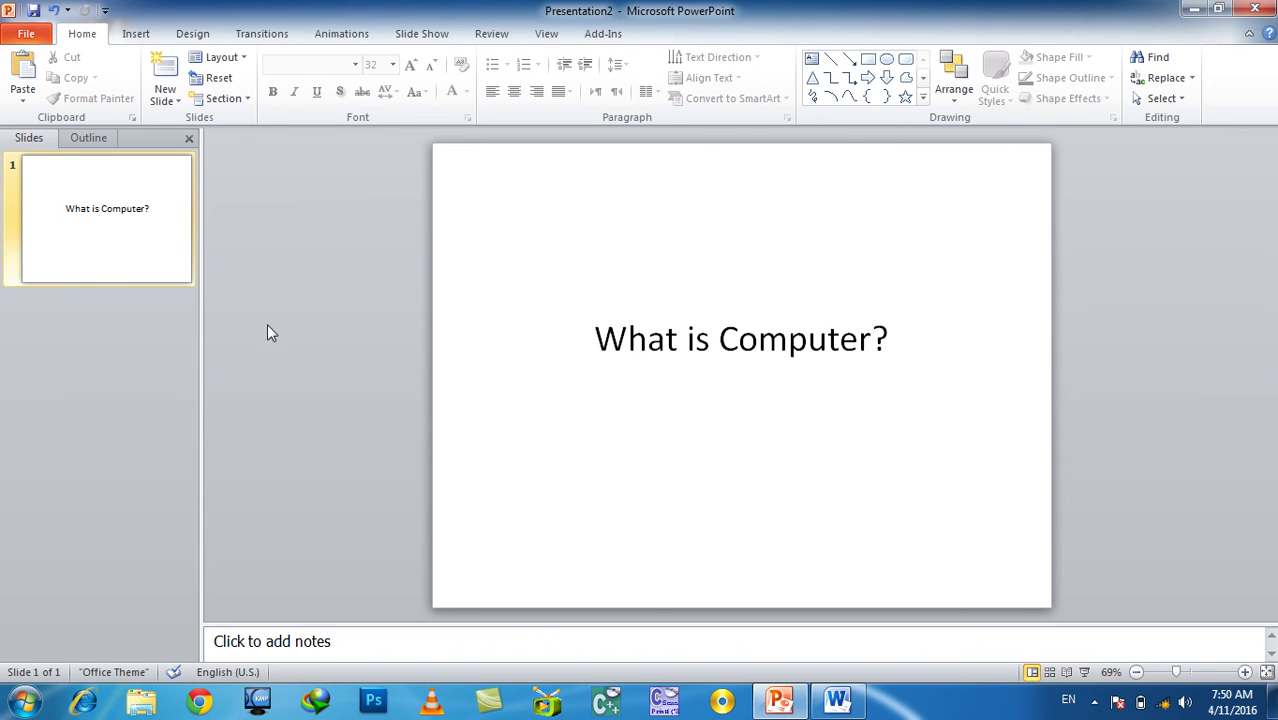
pyautogui.click(137, 325)
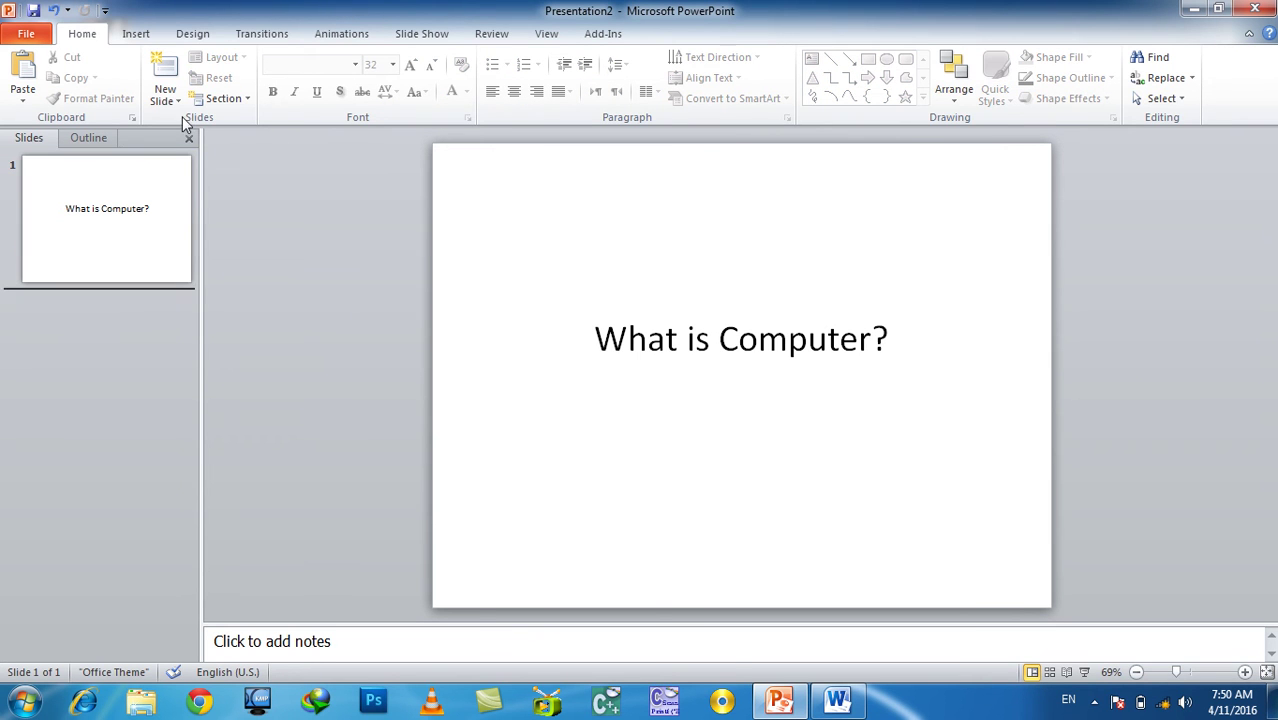
pyautogui.click(170, 100)
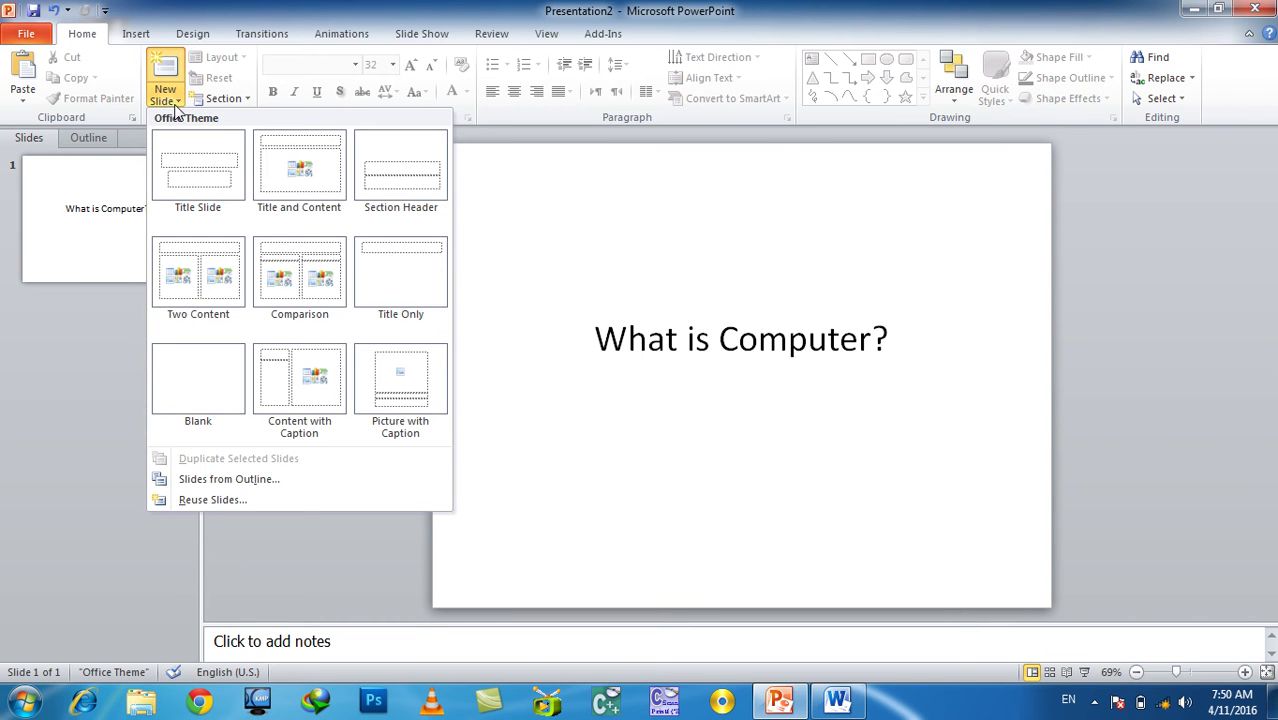
# - Add a Title and Content slide titled 'What is Computer?'
pyautogui.click(272, 172)
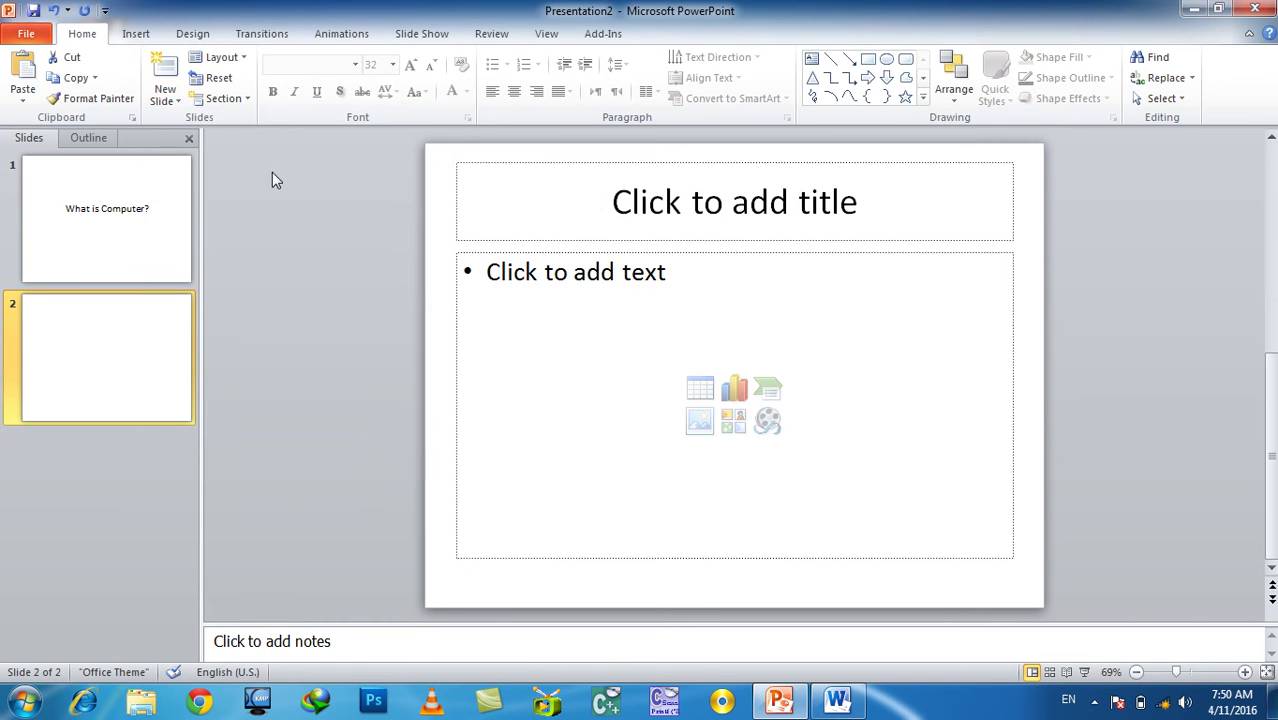
pyautogui.click(594, 197)
pyautogui.write('What is COmputer?')
# - Fill the body with three sample paragraphs using =rand()
pyautogui.click(619, 331)
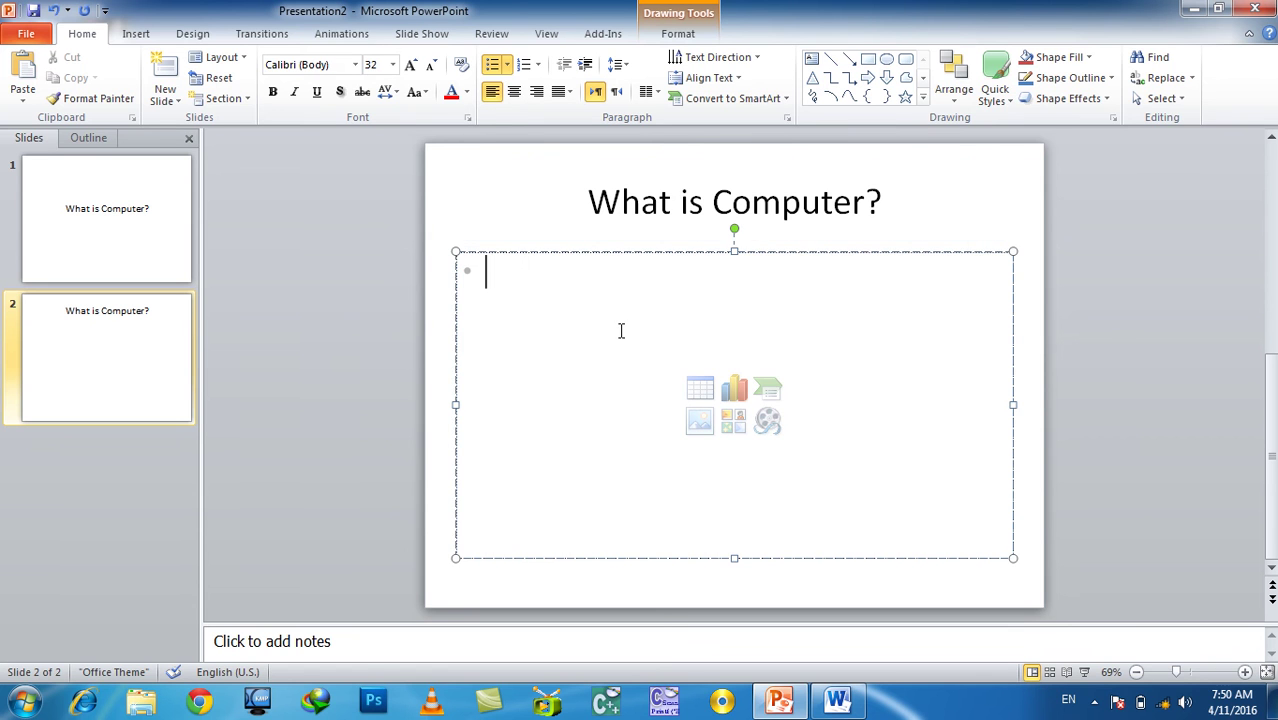
pyautogui.write('=rand()')
pyautogui.press('Return')
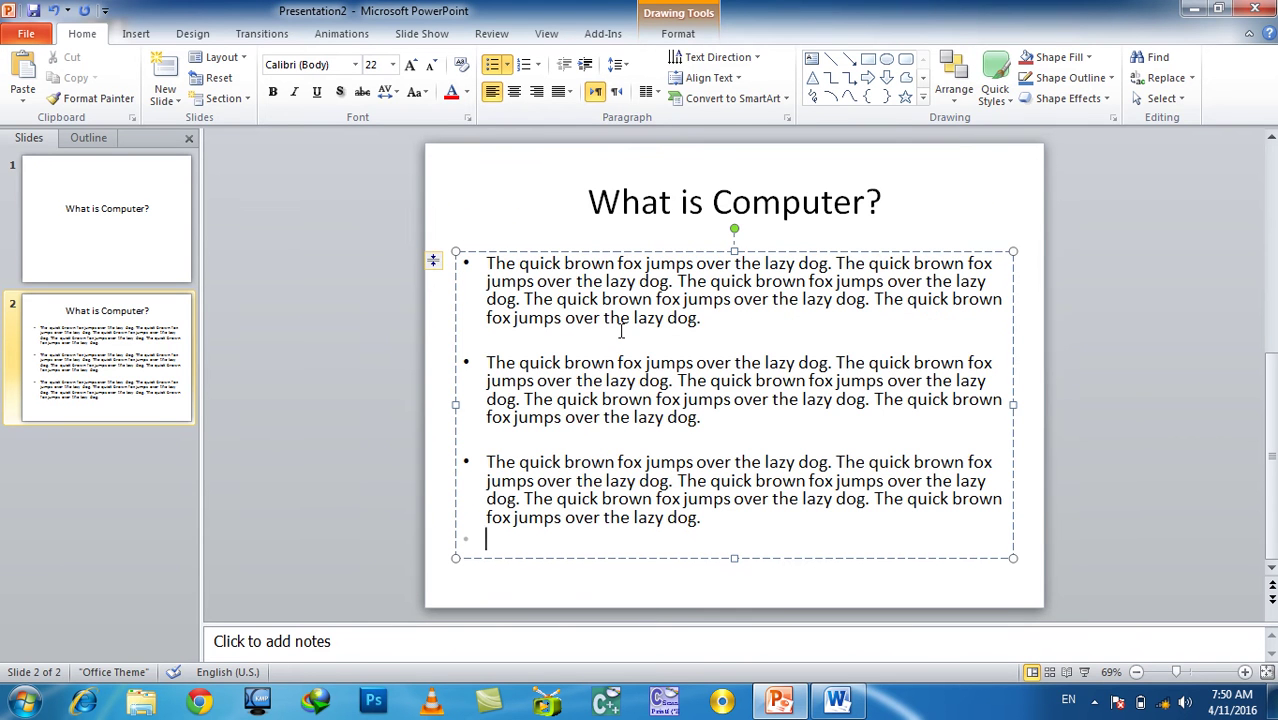
pyautogui.click(58, 478)
pyautogui.click(163, 100)
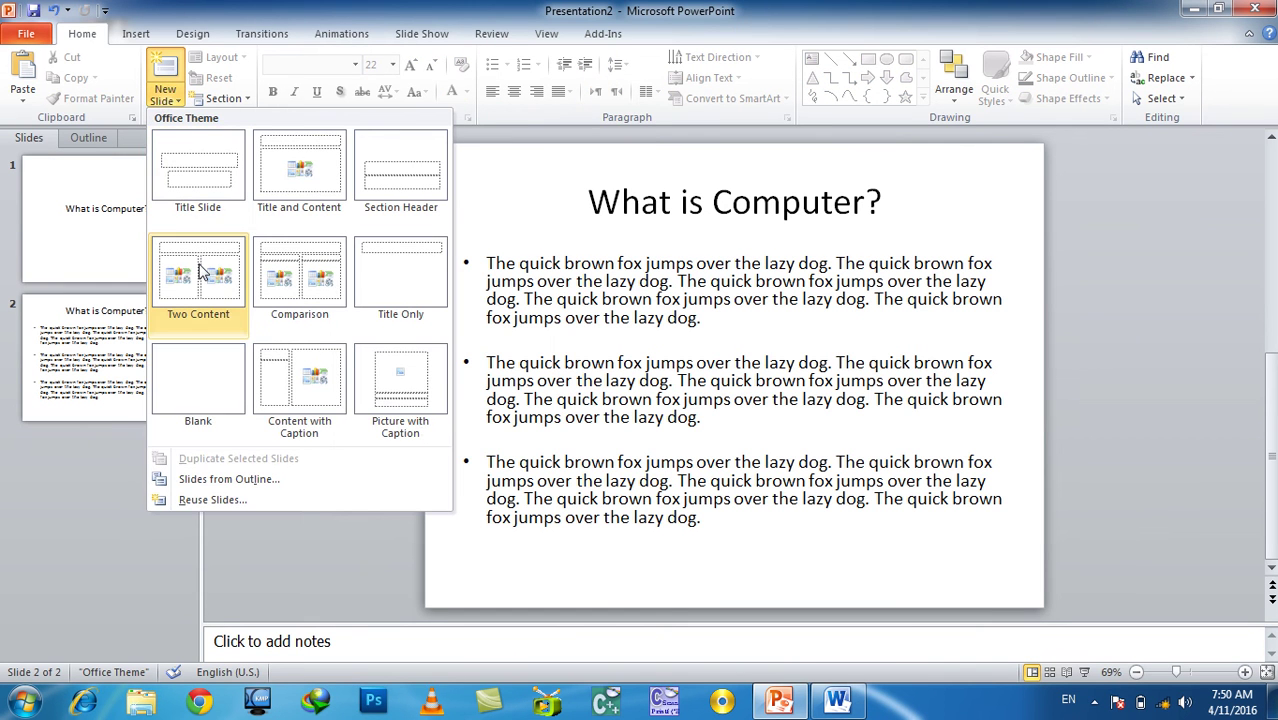
# - Add a Two Content slide titled 'Parts Of COmputer'
pyautogui.click(200, 272)
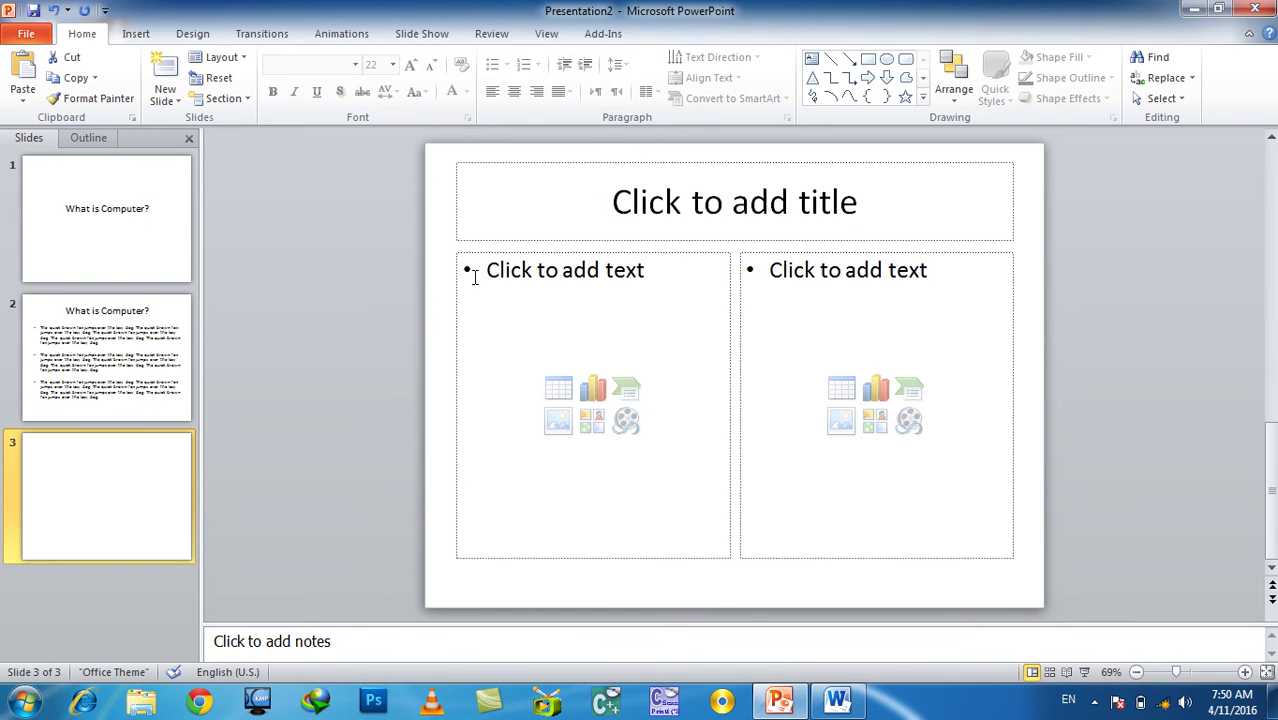
pyautogui.click(680, 210)
pyautogui.write('Parts Of COmputer')
# - Head the left box 'Hardware?' and add three =rand() sample paragraphs below
pyautogui.click(671, 294)
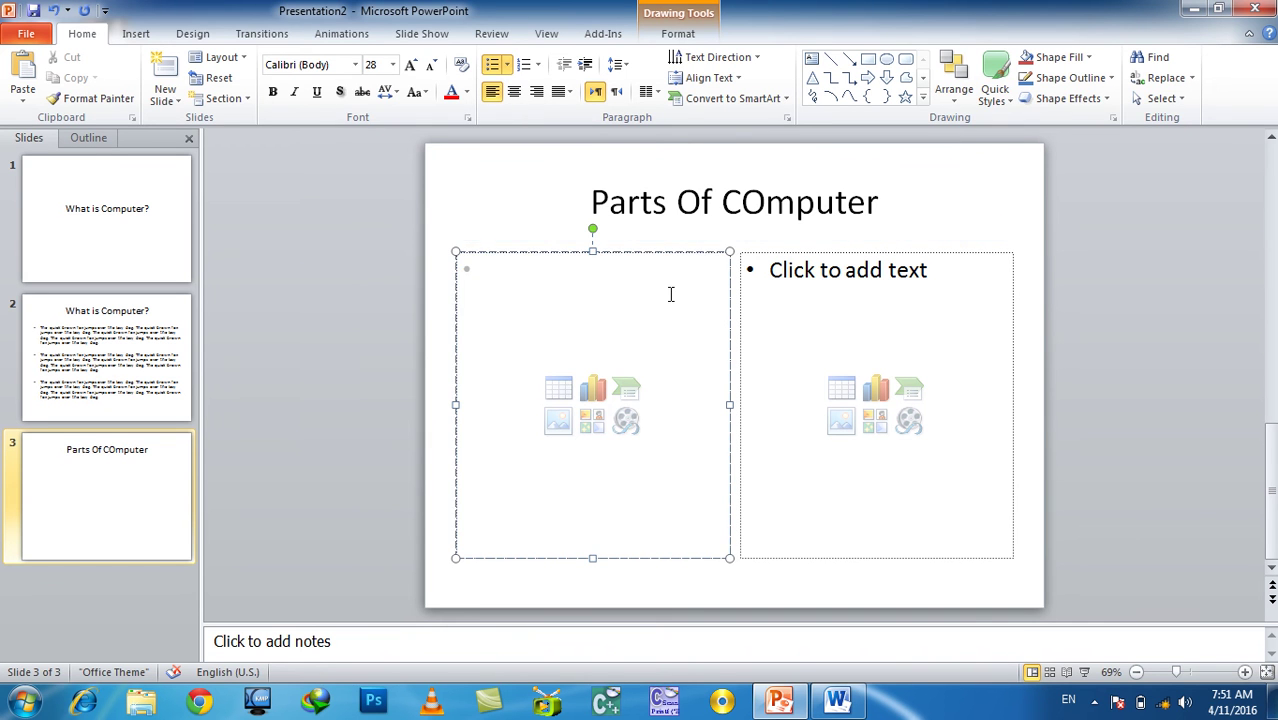
pyautogui.write('Hardware?')
pyautogui.press('Return')
pyautogui.write('=rand()')
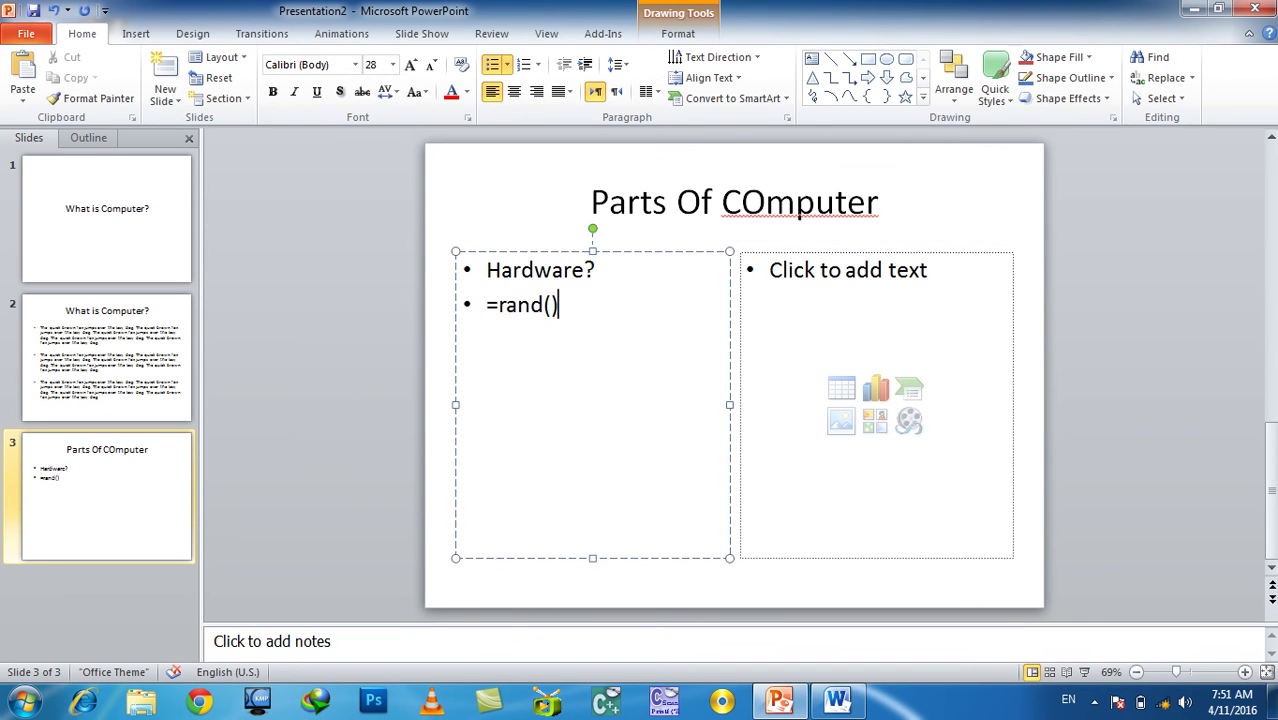
pyautogui.press('Return')
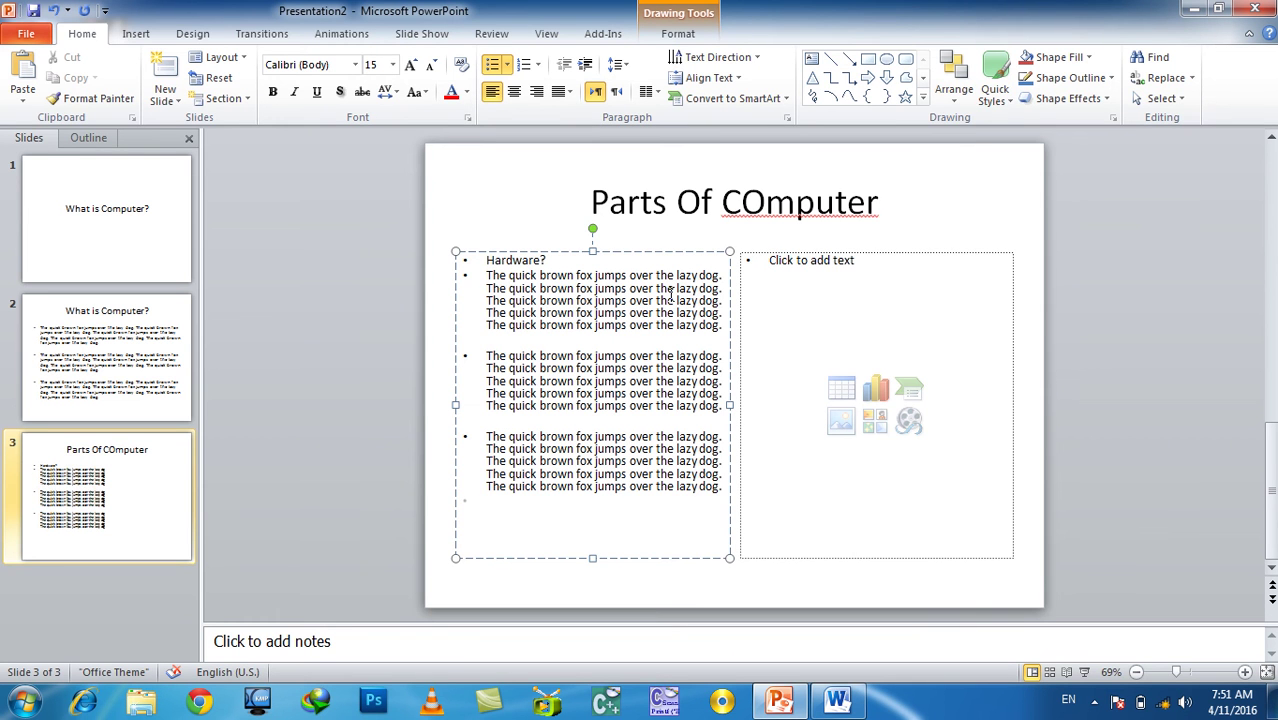
# - Fill the right content box with three sample paragraphs
pyautogui.click(865, 305)
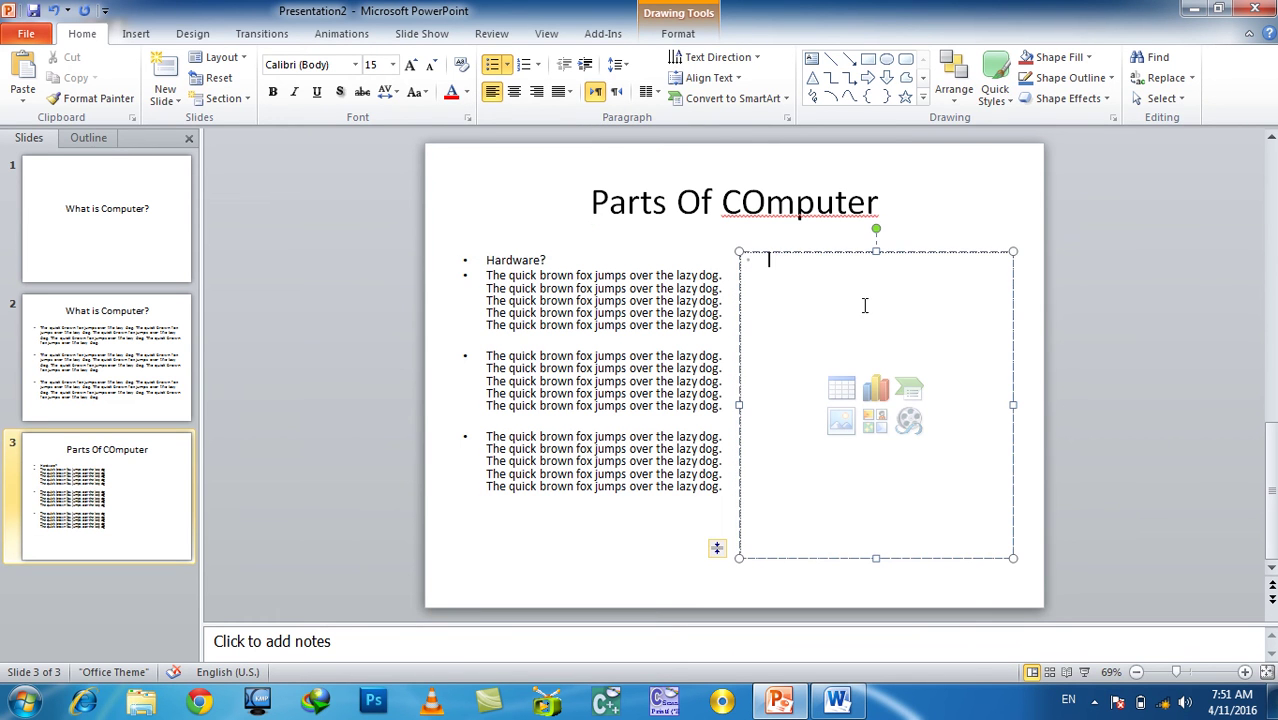
pyautogui.write('What')
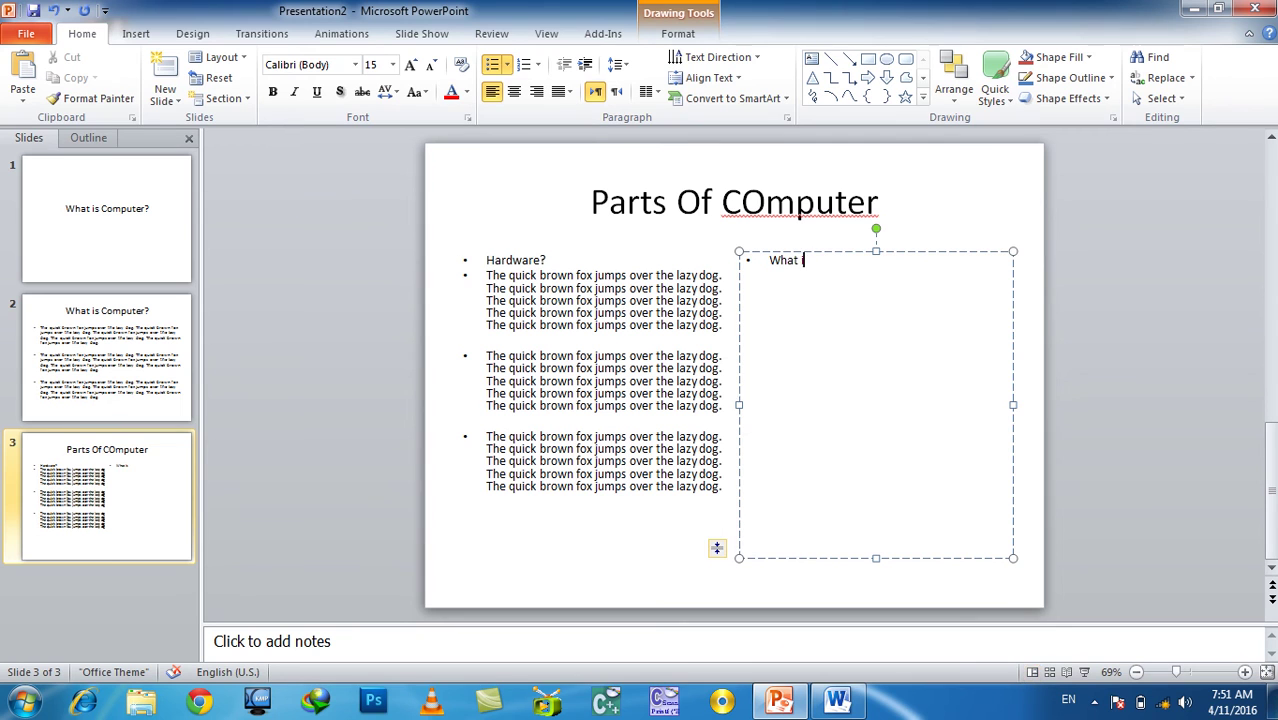
pyautogui.press('BackSpace')
pyautogui.press('BackSpace')
pyautogui.press('BackSpace')
pyautogui.press('BackSpace')
pyautogui.write('s')
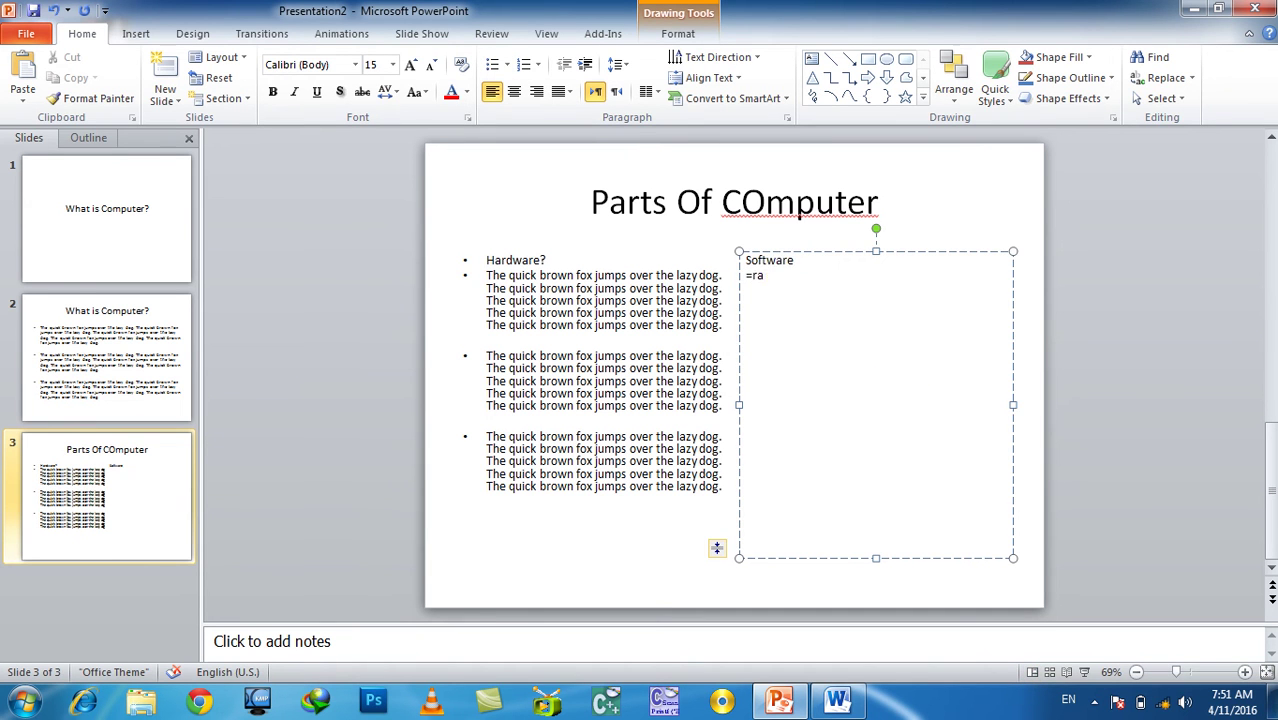
pyautogui.write(')')
pyautogui.press('Return')
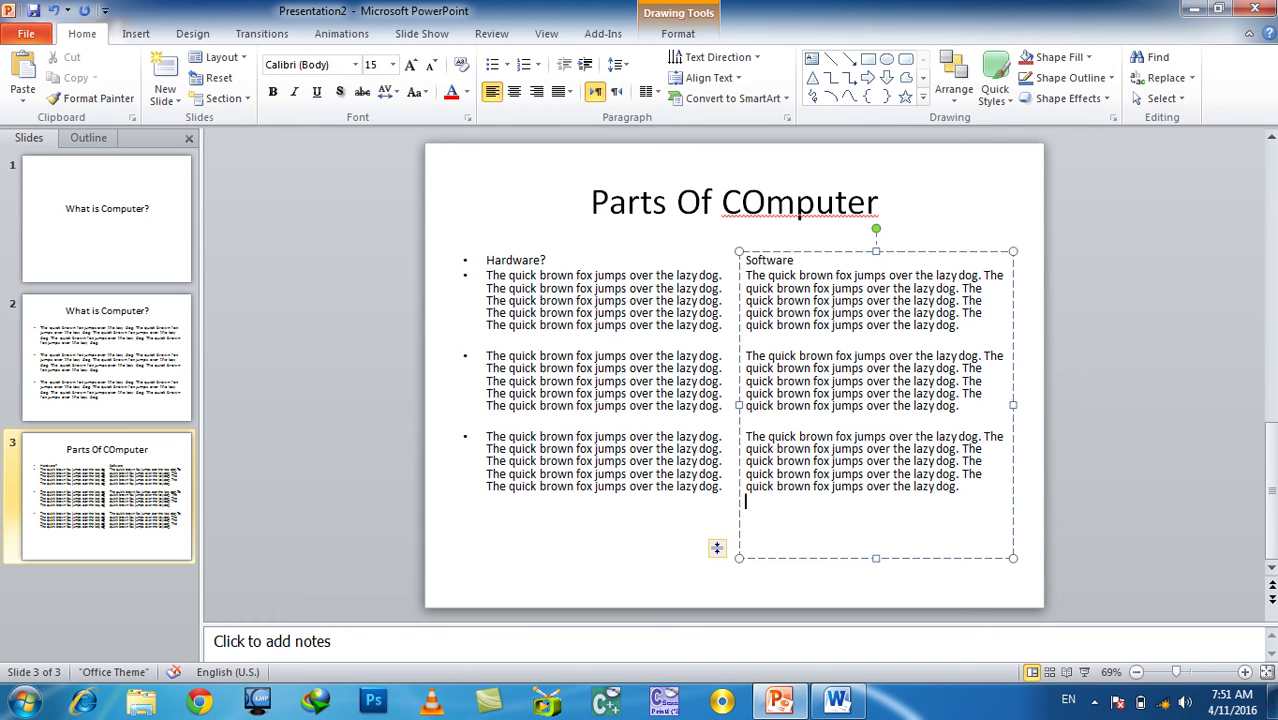
# - Make the 'Software' and 'Hardware?' headings bold
pyautogui.doubleClick(797, 260)
pyautogui.hotkey('ctrl', 'b')
pyautogui.click(594, 260)
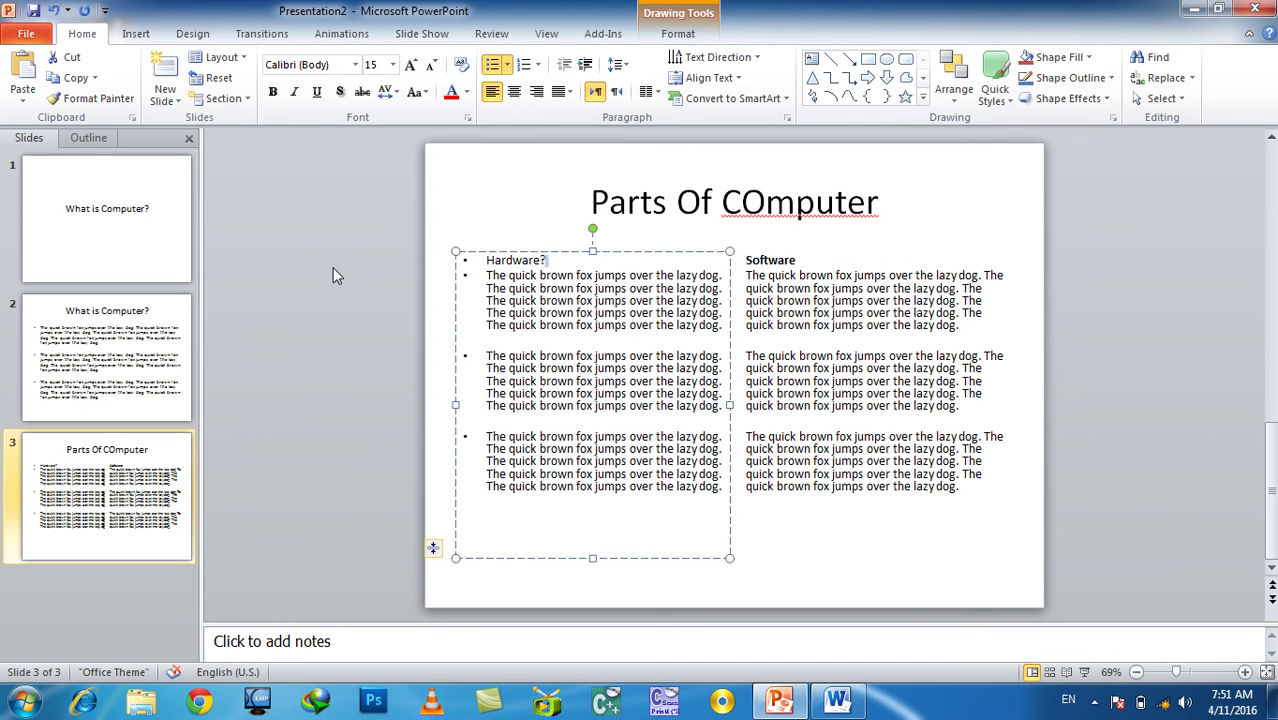
pyautogui.moveTo(547, 262); pyautogui.dragTo(379, 264)
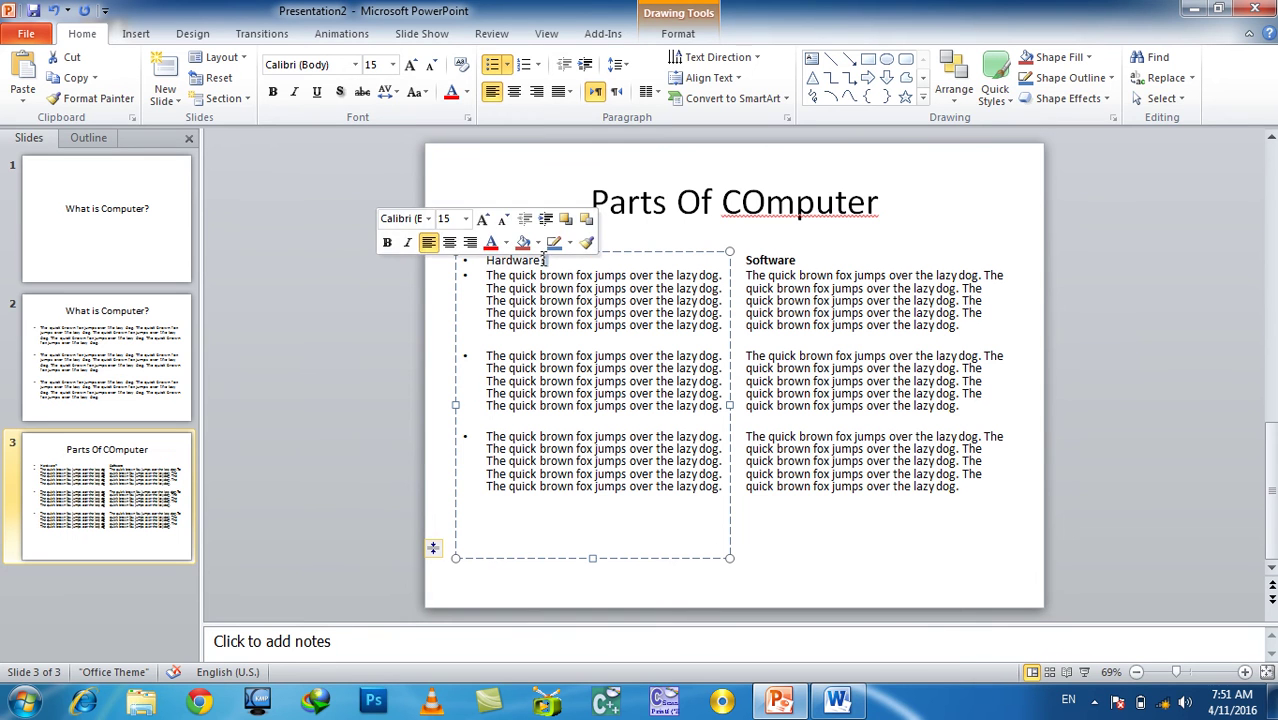
pyautogui.hotkey('ctrl', 'b')
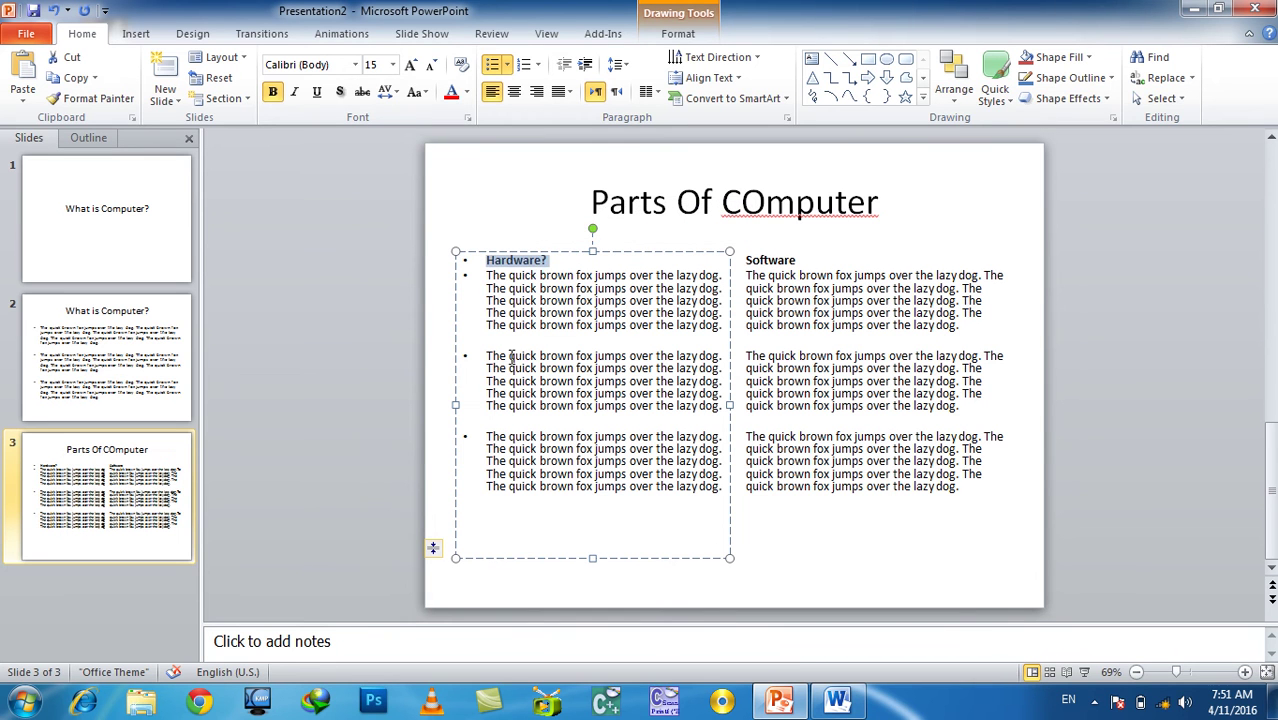
pyautogui.click(174, 605)
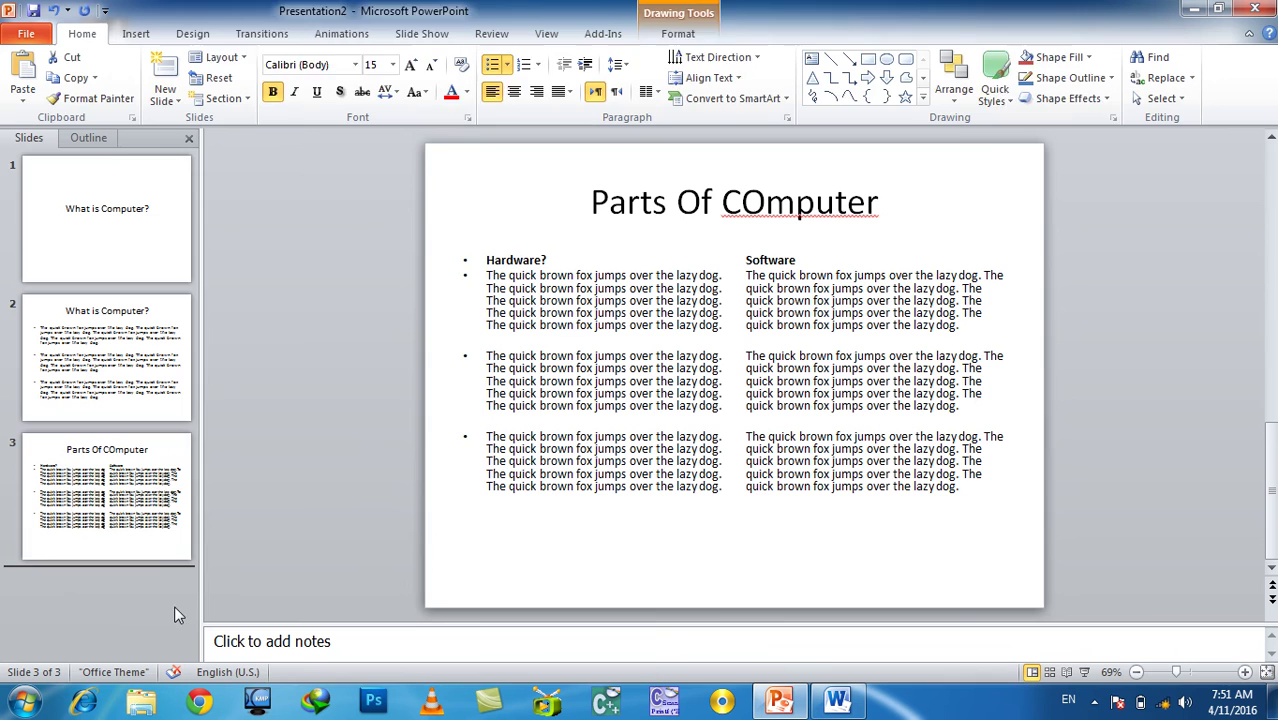
pyautogui.click(175, 110)
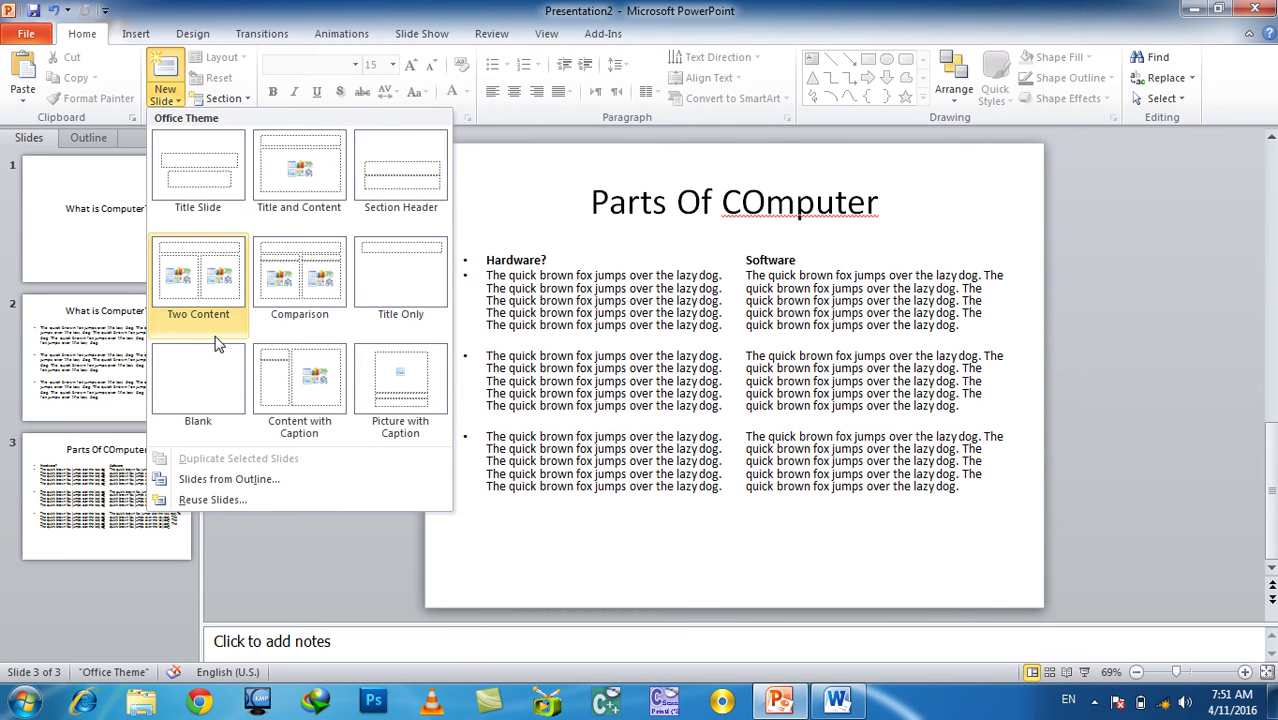
# - Add a Content with Caption slide titled 'What is Operating System?' with three filler paragraphs
pyautogui.click(290, 370)
pyautogui.click(528, 209)
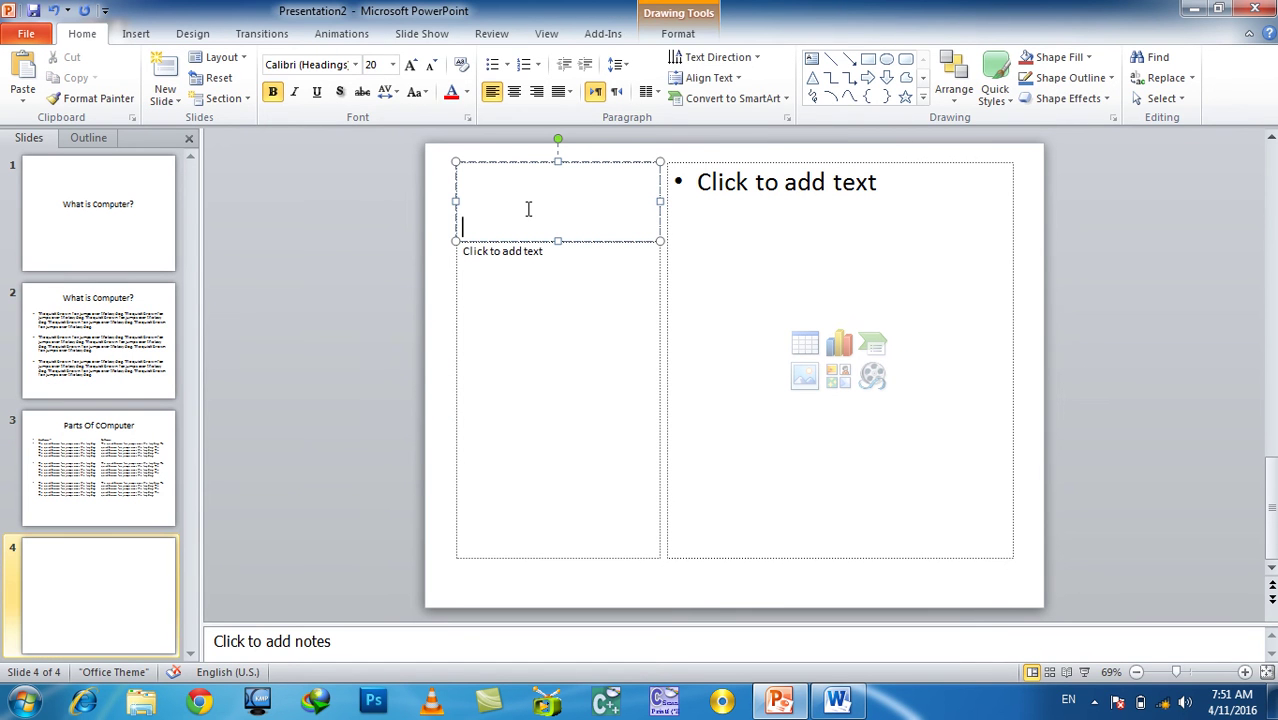
pyautogui.write('Wg')
pyautogui.write('hat is ')
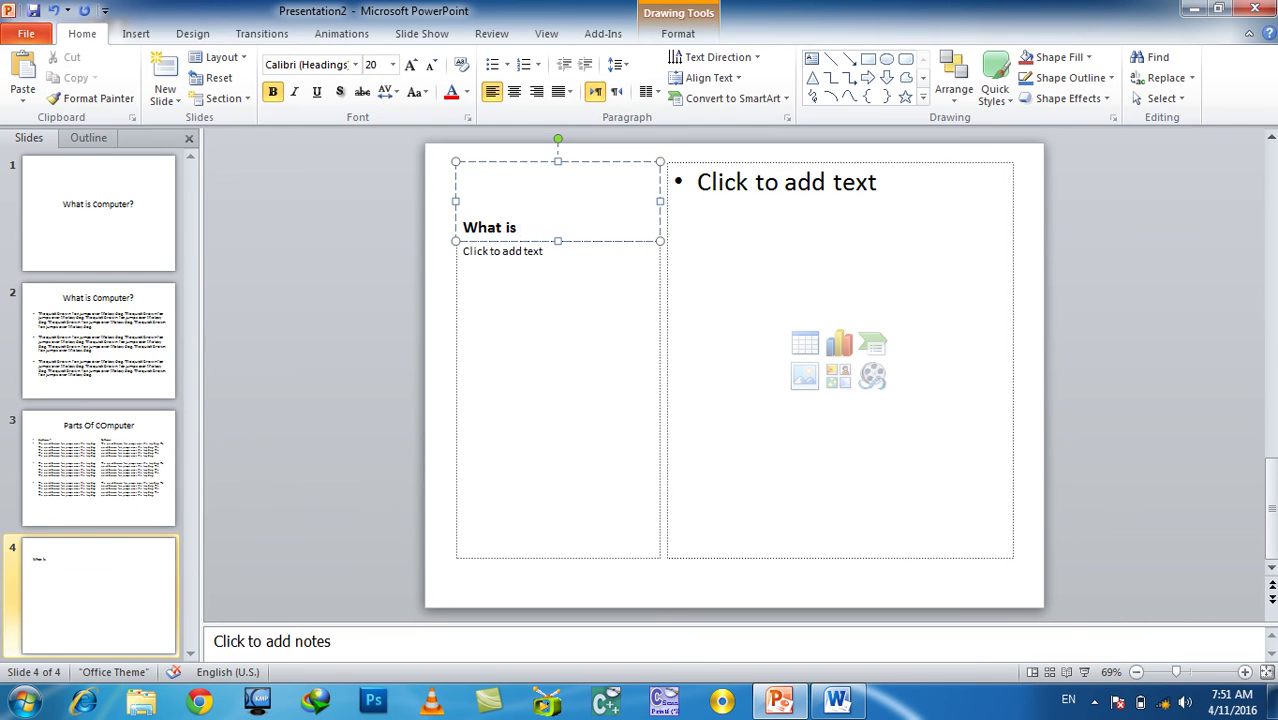
pyautogui.write('perating SY')
pyautogui.write('stem')
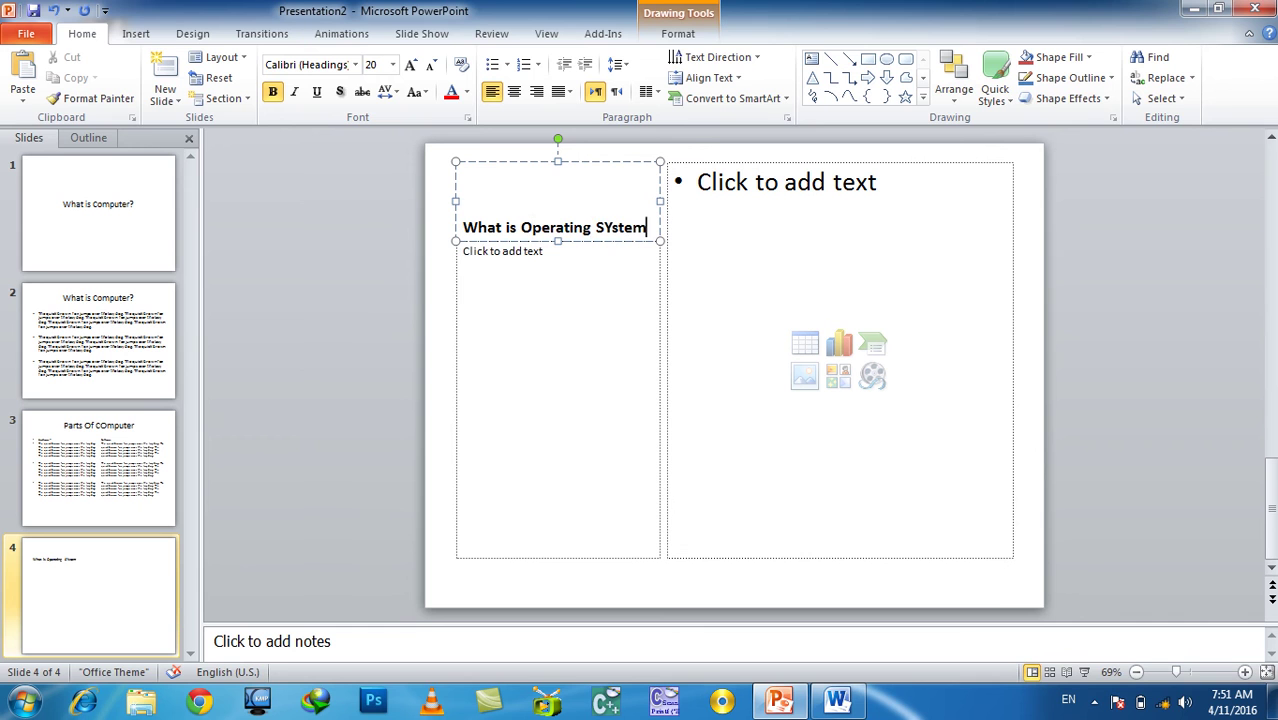
pyautogui.write('?')
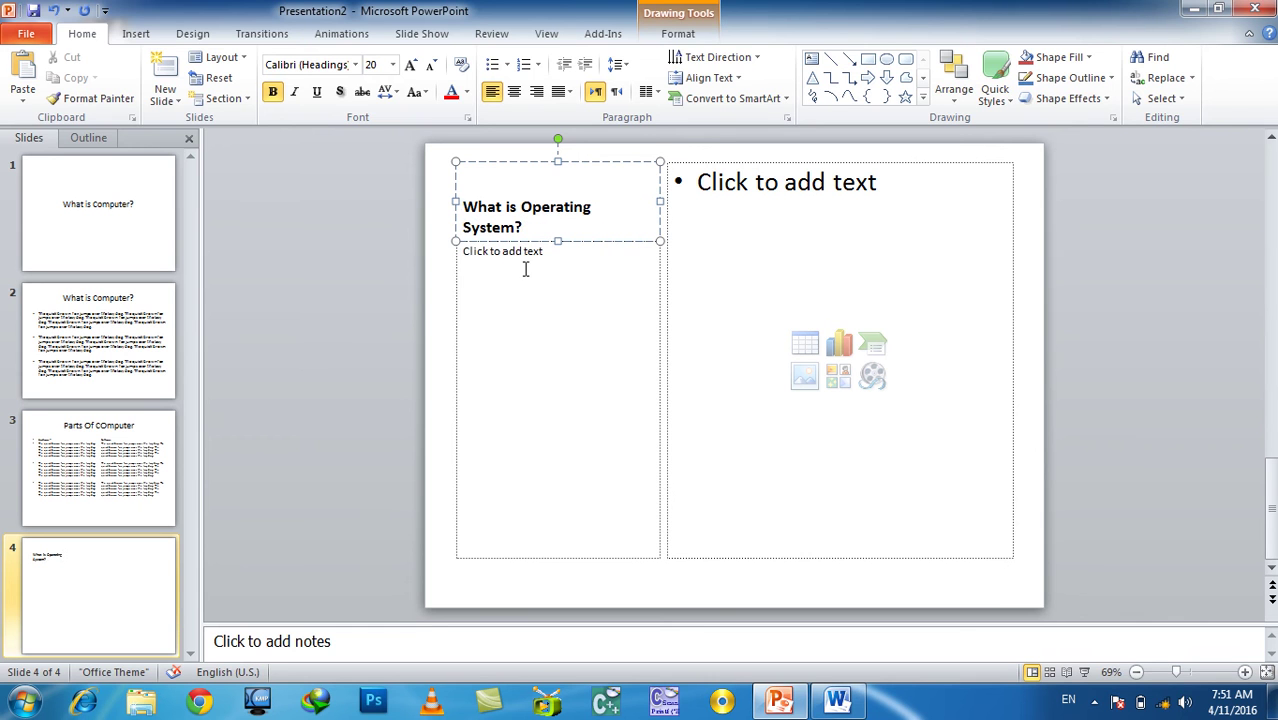
pyautogui.click(525, 270)
pyautogui.write('=rand(')
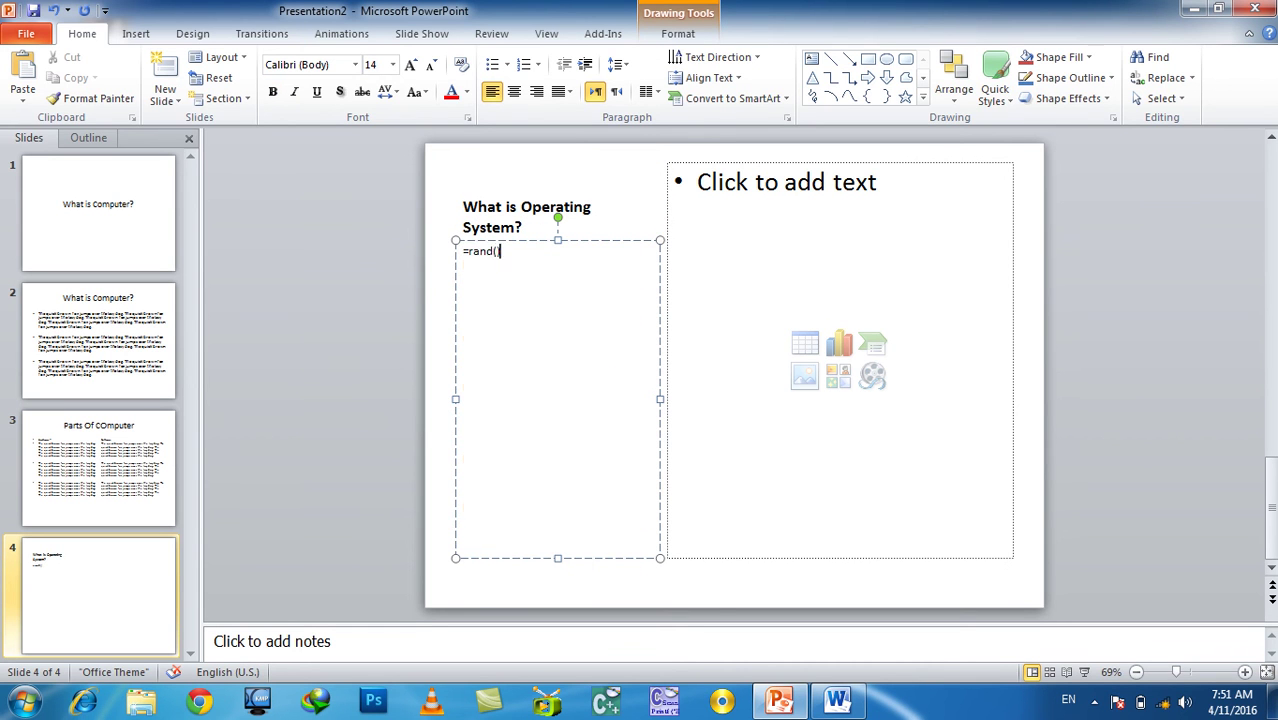
pyautogui.press('Return')
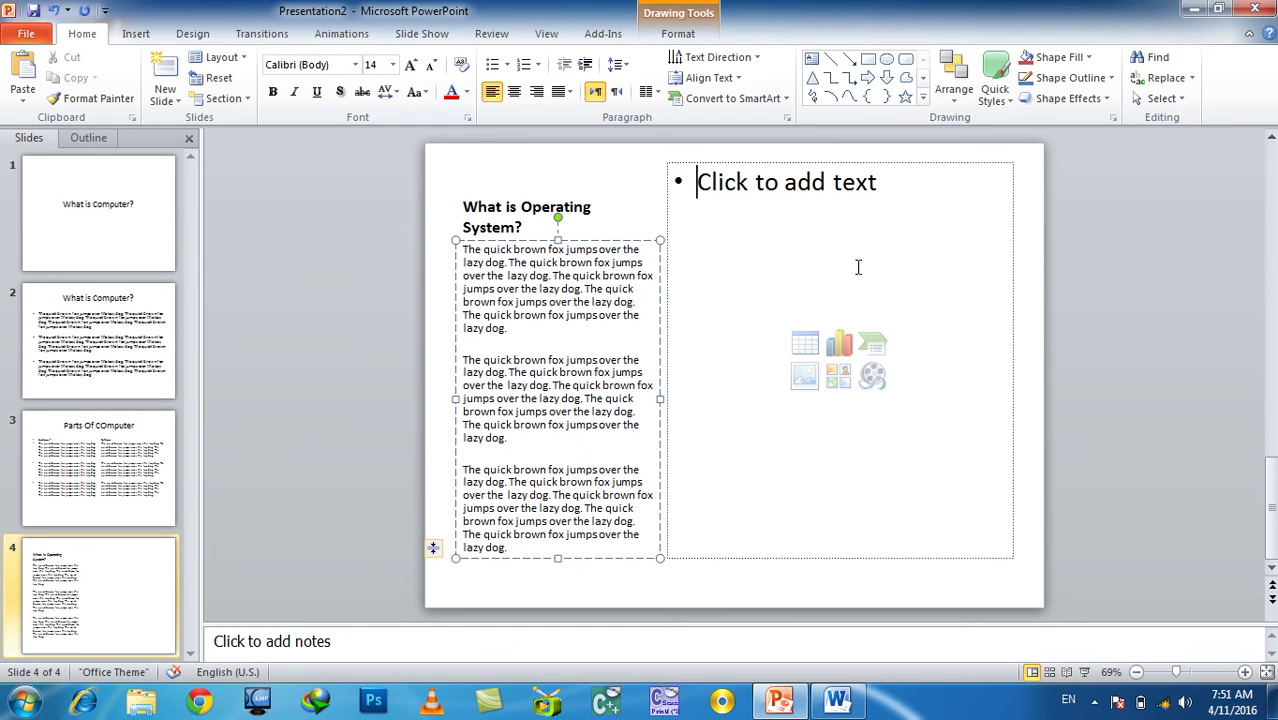
pyautogui.click(858, 266)
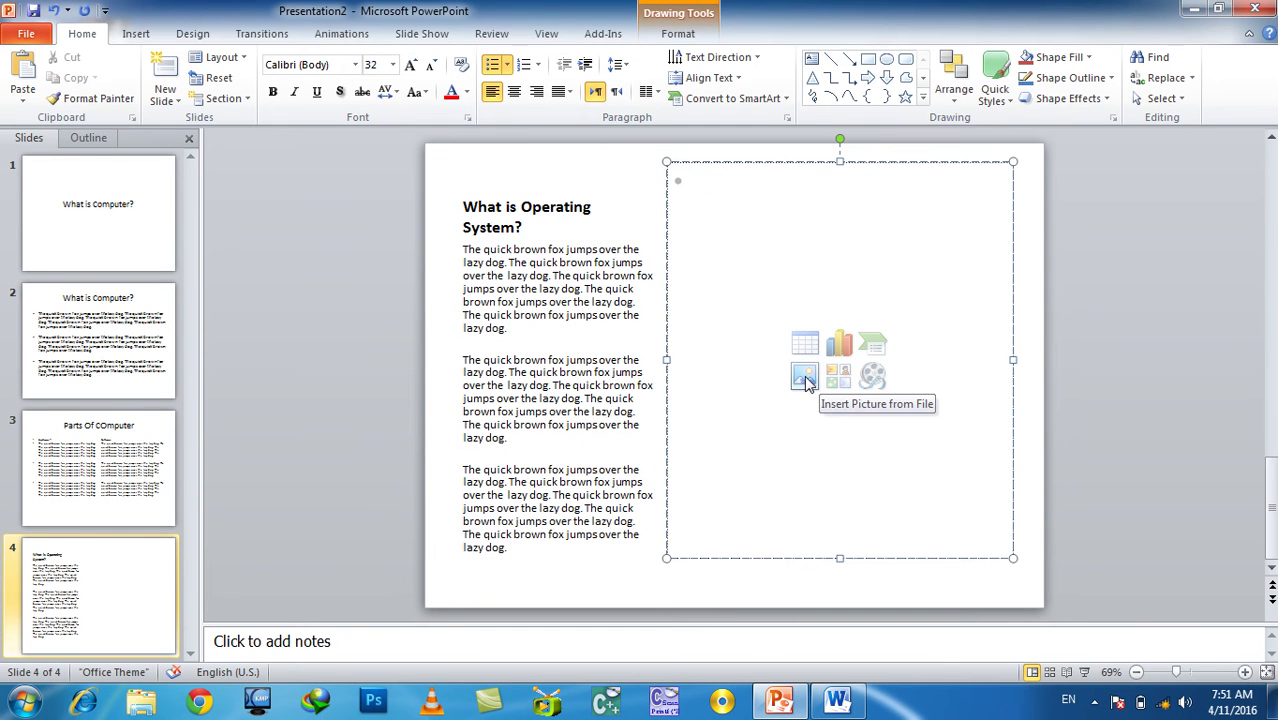
# - Insert FB_IMG_1452866900101.jpg into the slide's right-hand content area
pyautogui.click(806, 378)
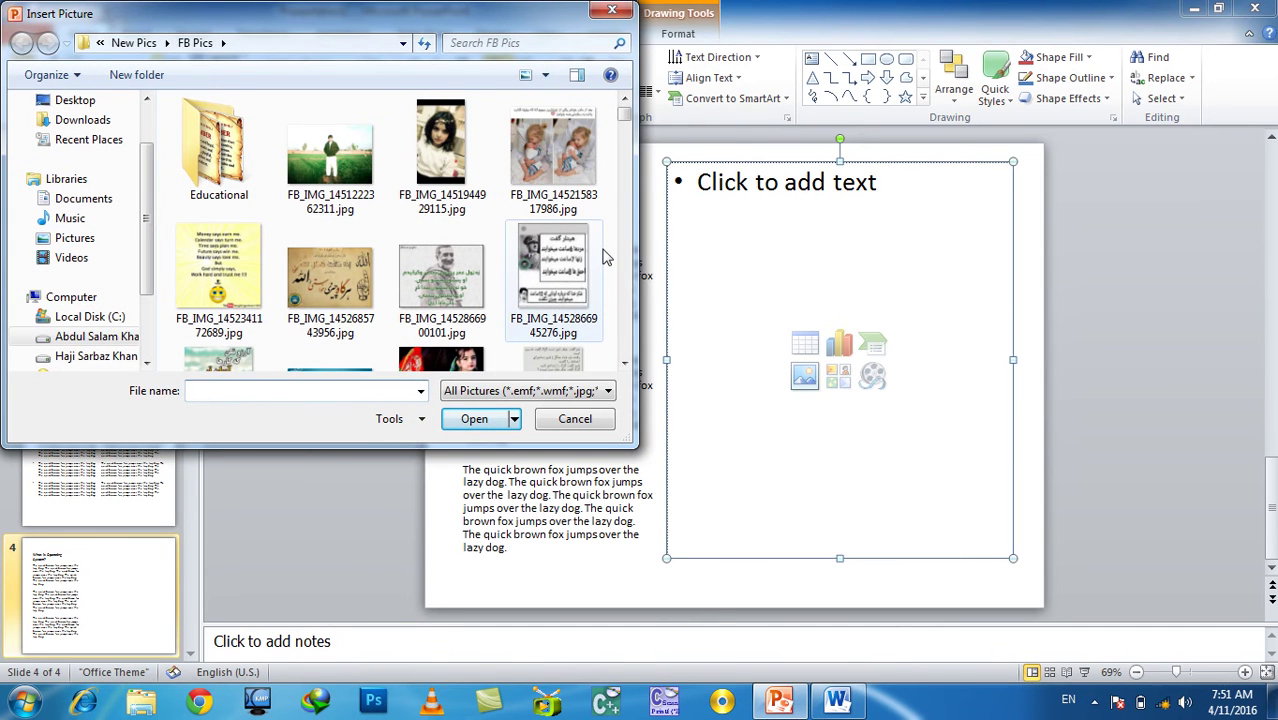
pyautogui.click(420, 298)
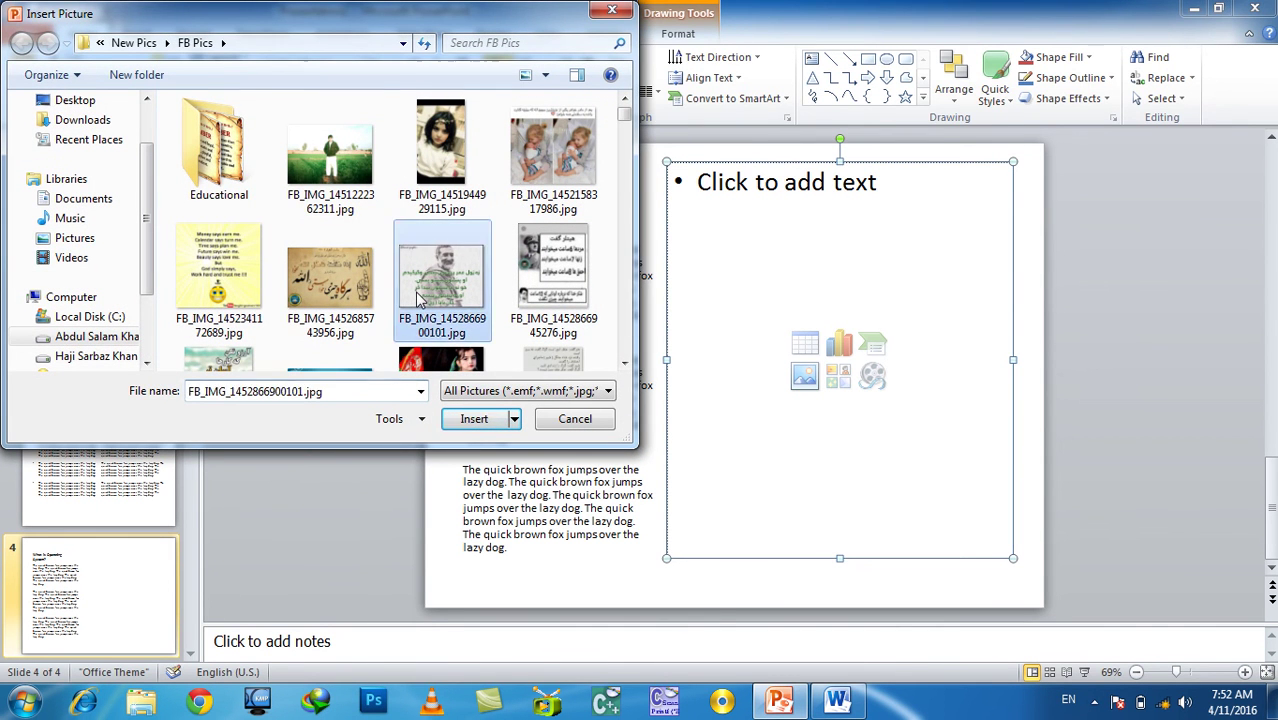
pyautogui.doubleClick(420, 298)
pyautogui.click(1080, 326)
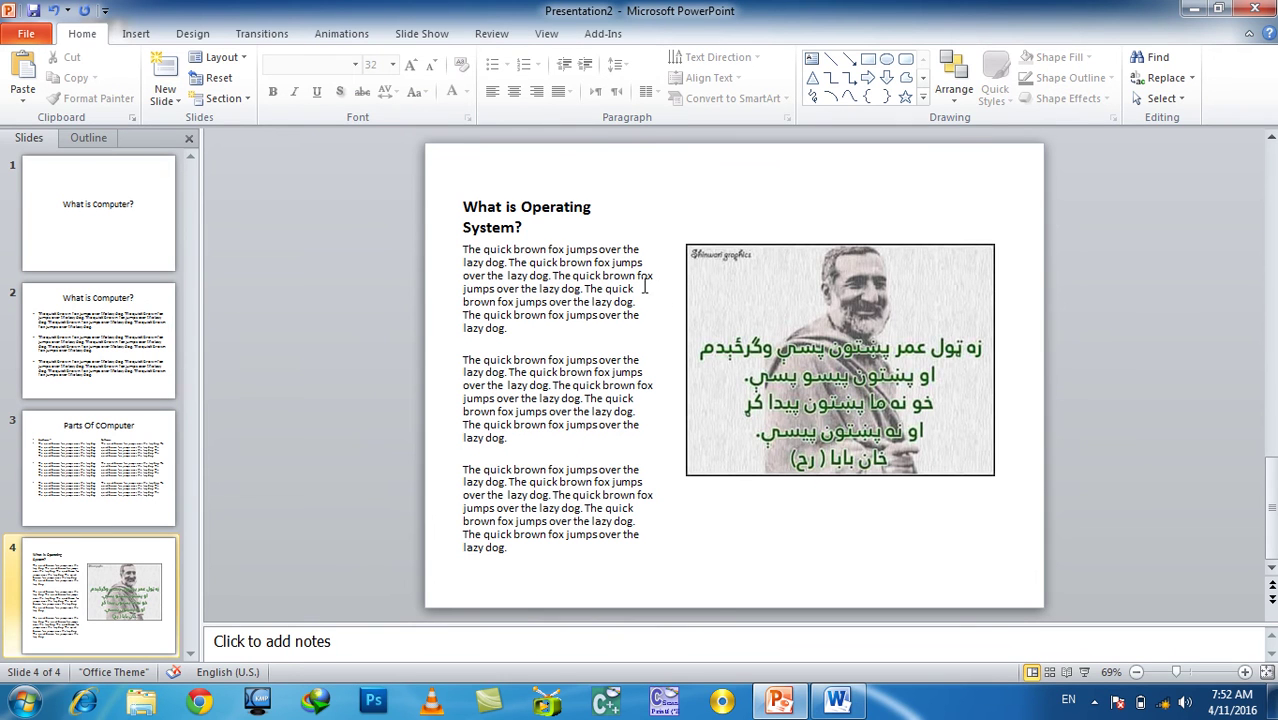
# - Retitle the slide 'Who was Ghani Khan Baba?'
pyautogui.click(580, 227)
pyautogui.moveTo(578, 227); pyautogui.dragTo(348, 189)
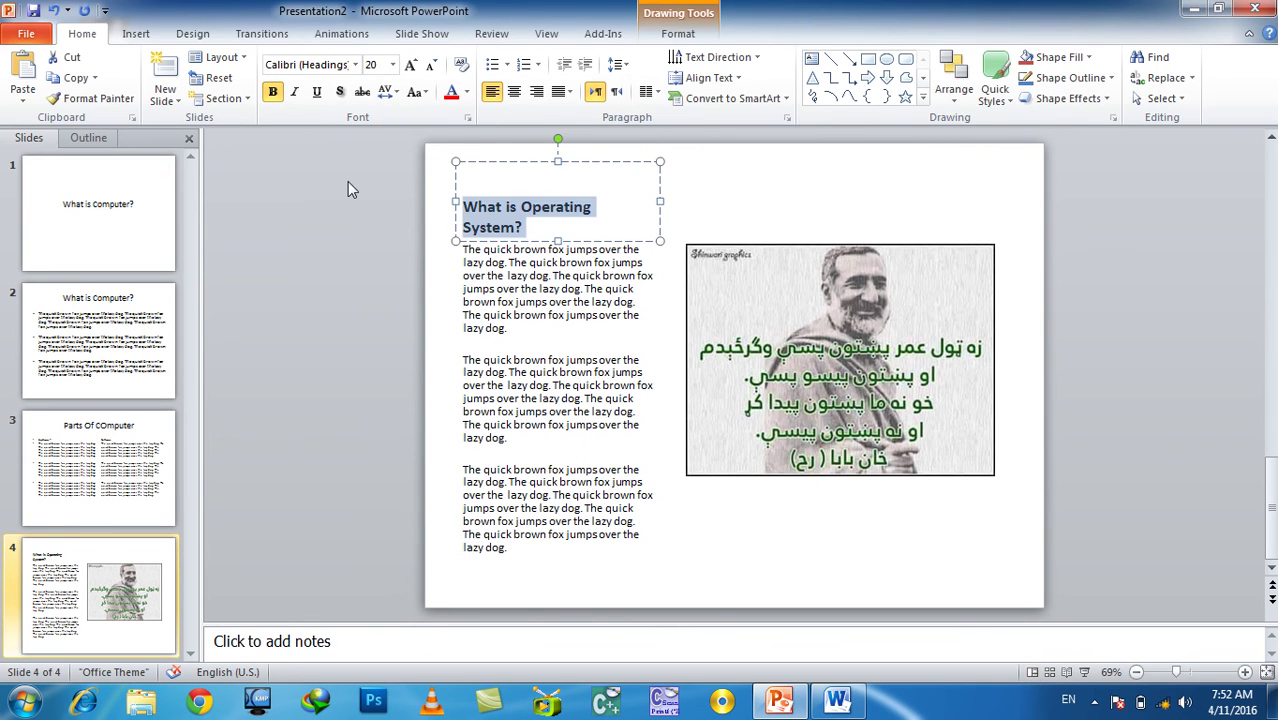
pyautogui.write('Who was Ghani ')
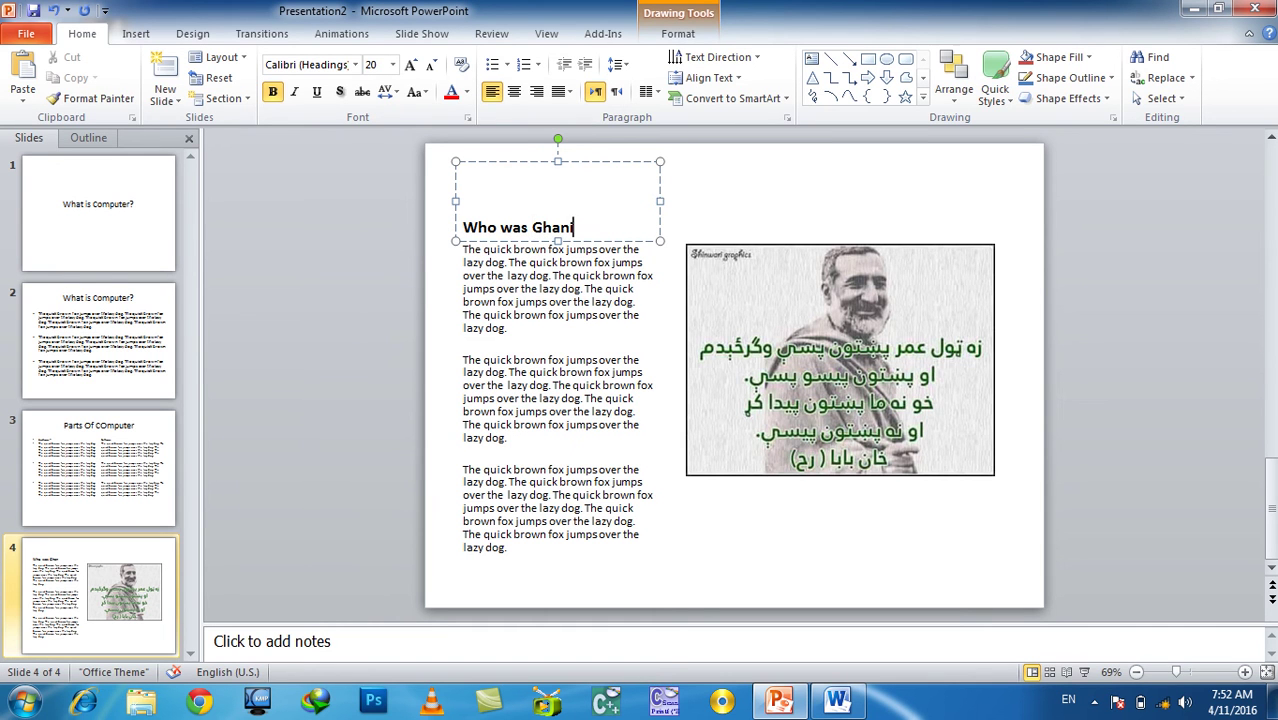
pyautogui.write('Khan Baba?')
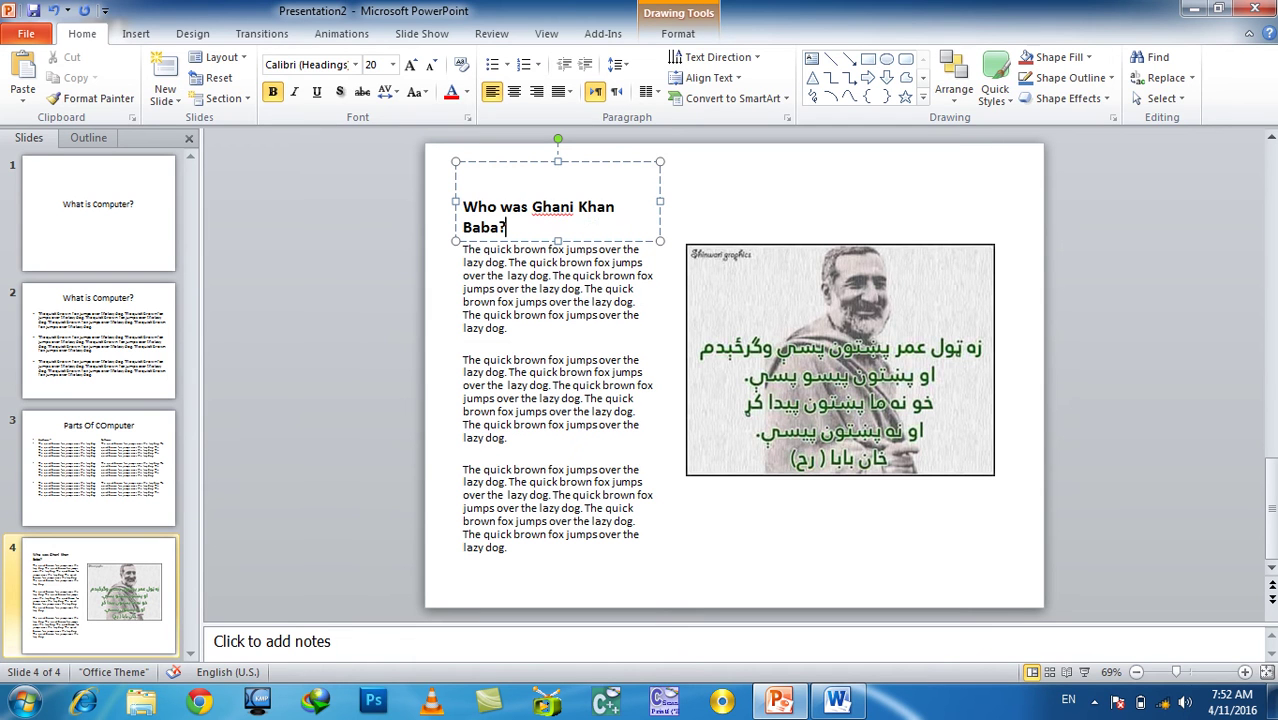
pyautogui.click(484, 328)
pyautogui.click(1108, 342)
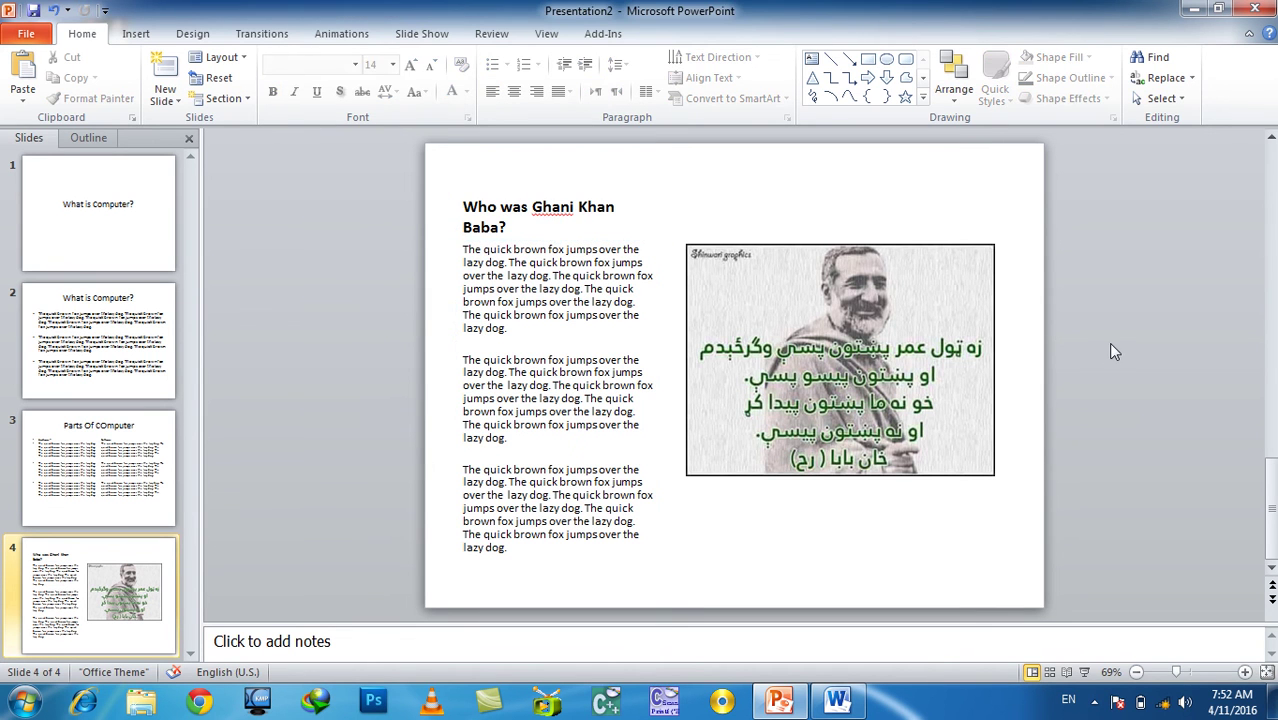
pyautogui.click(165, 97)
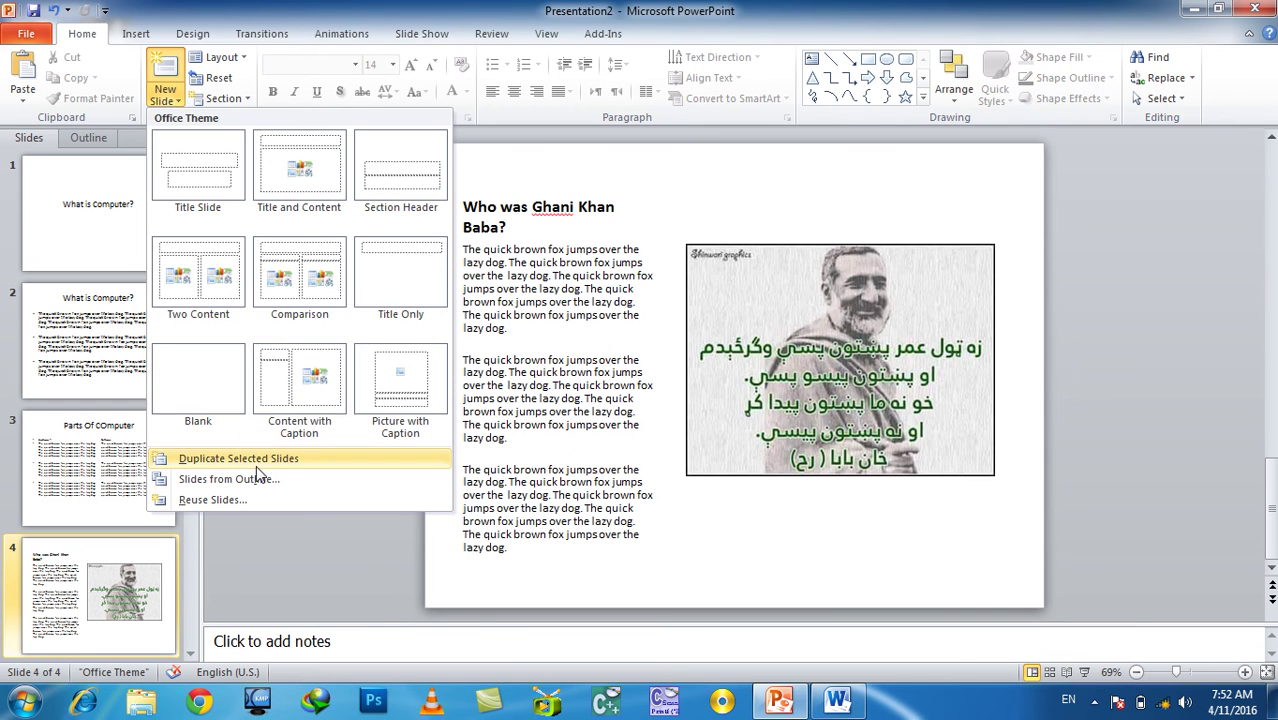
pyautogui.click(363, 595)
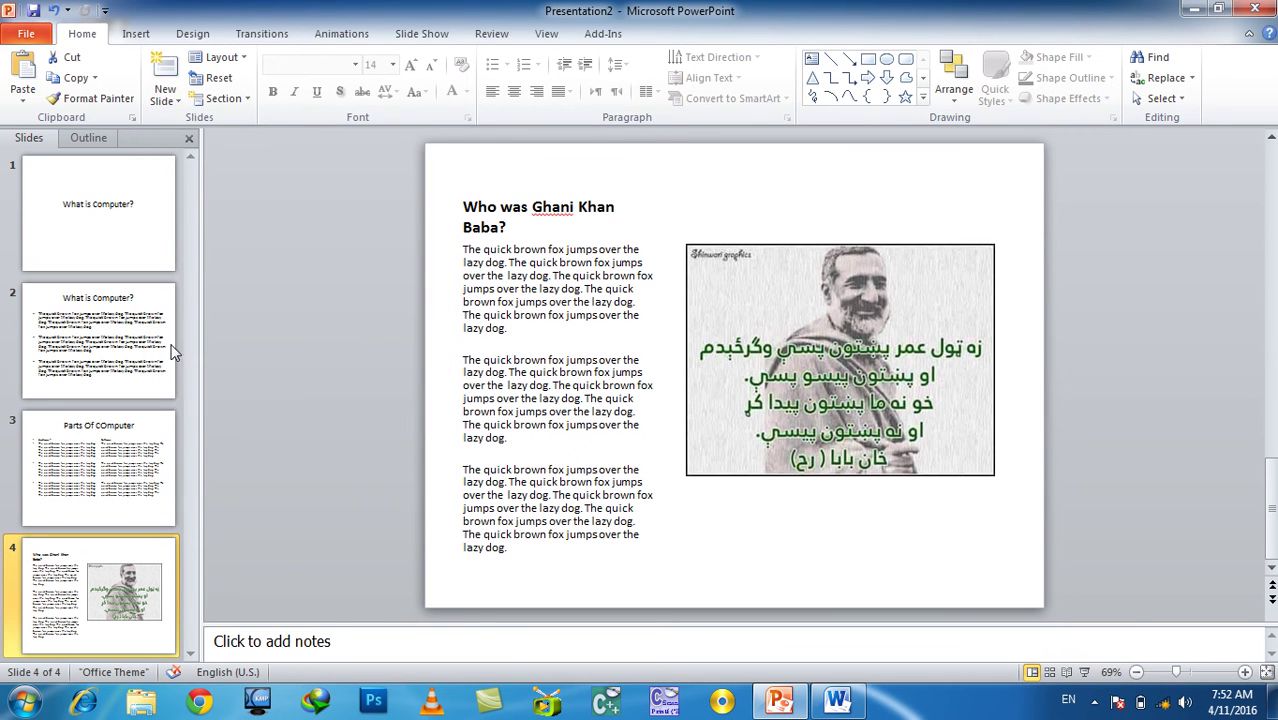
pyautogui.click(178, 102)
pyautogui.click(215, 462)
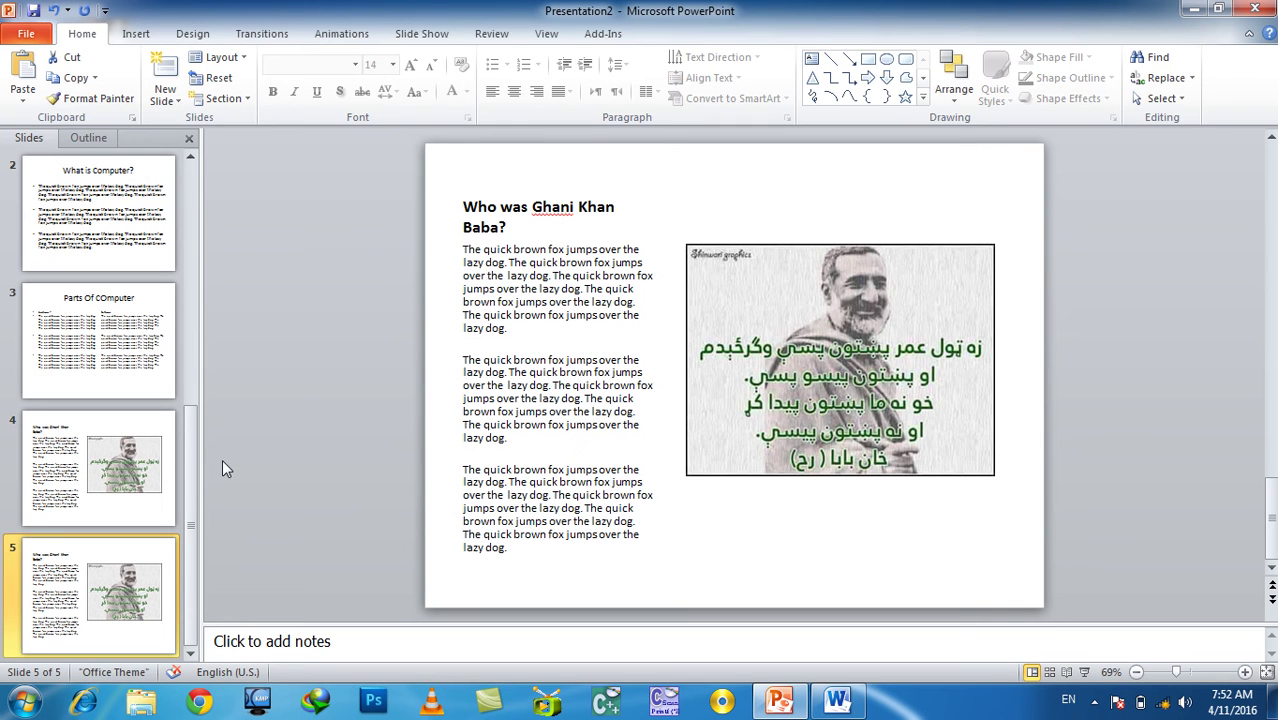
pyautogui.press('Delete')
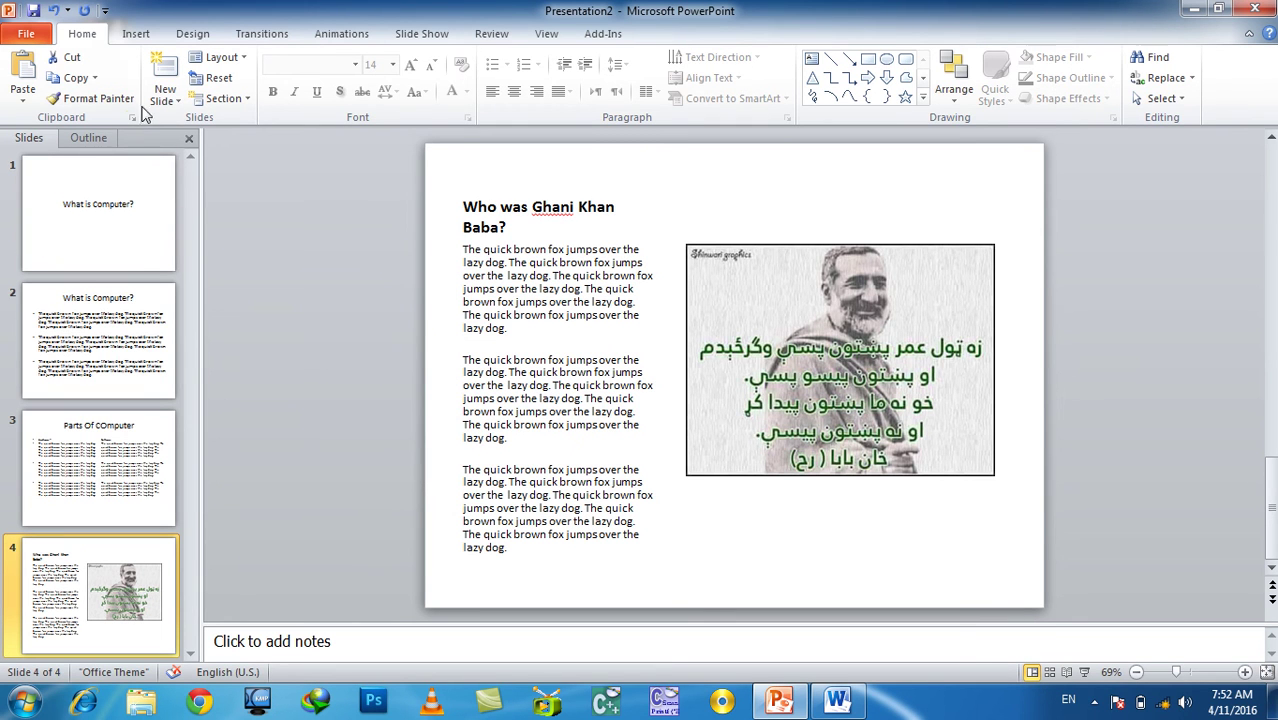
pyautogui.click(176, 100)
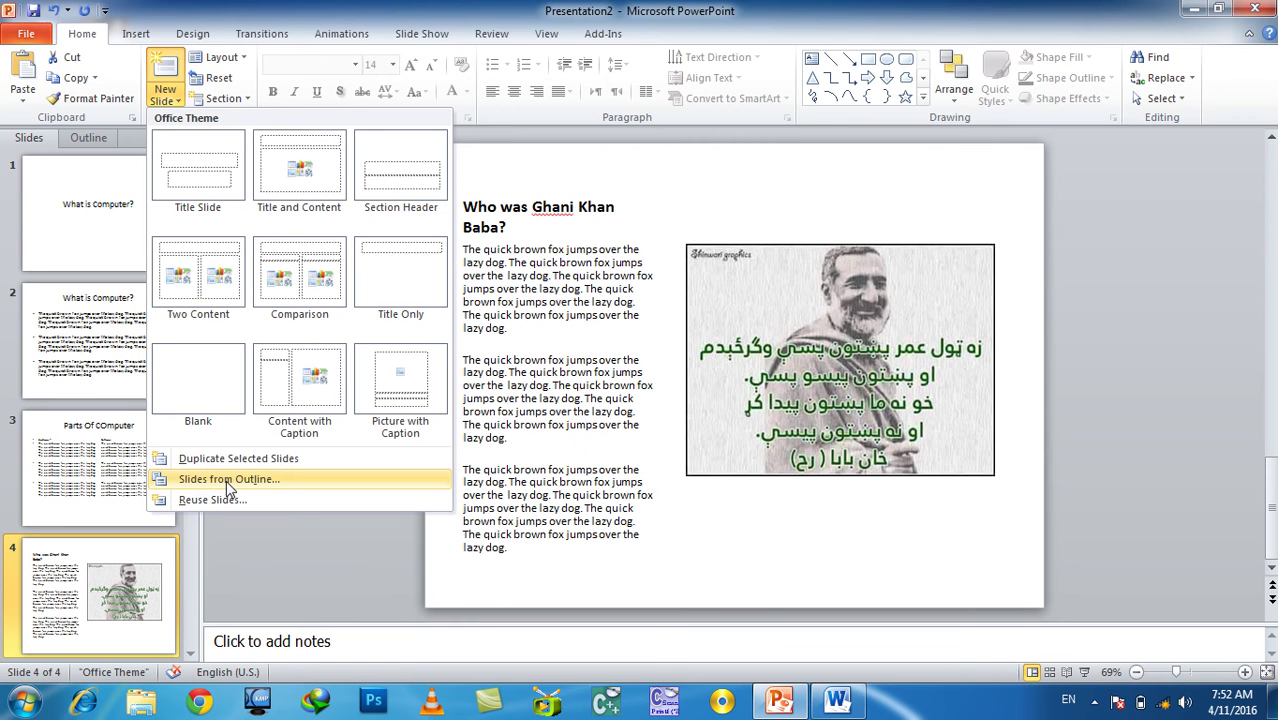
pyautogui.click(226, 480)
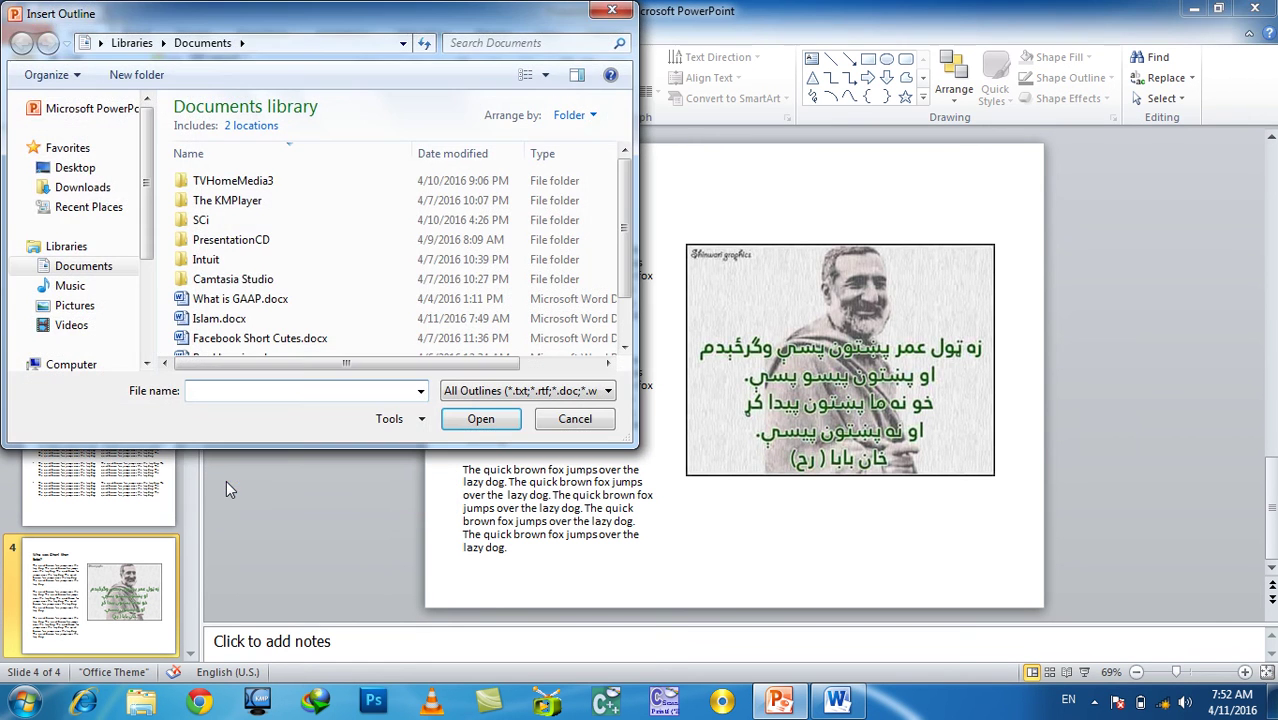
pyautogui.doubleClick(224, 320)
pyautogui.click(645, 397)
pyautogui.click(337, 298)
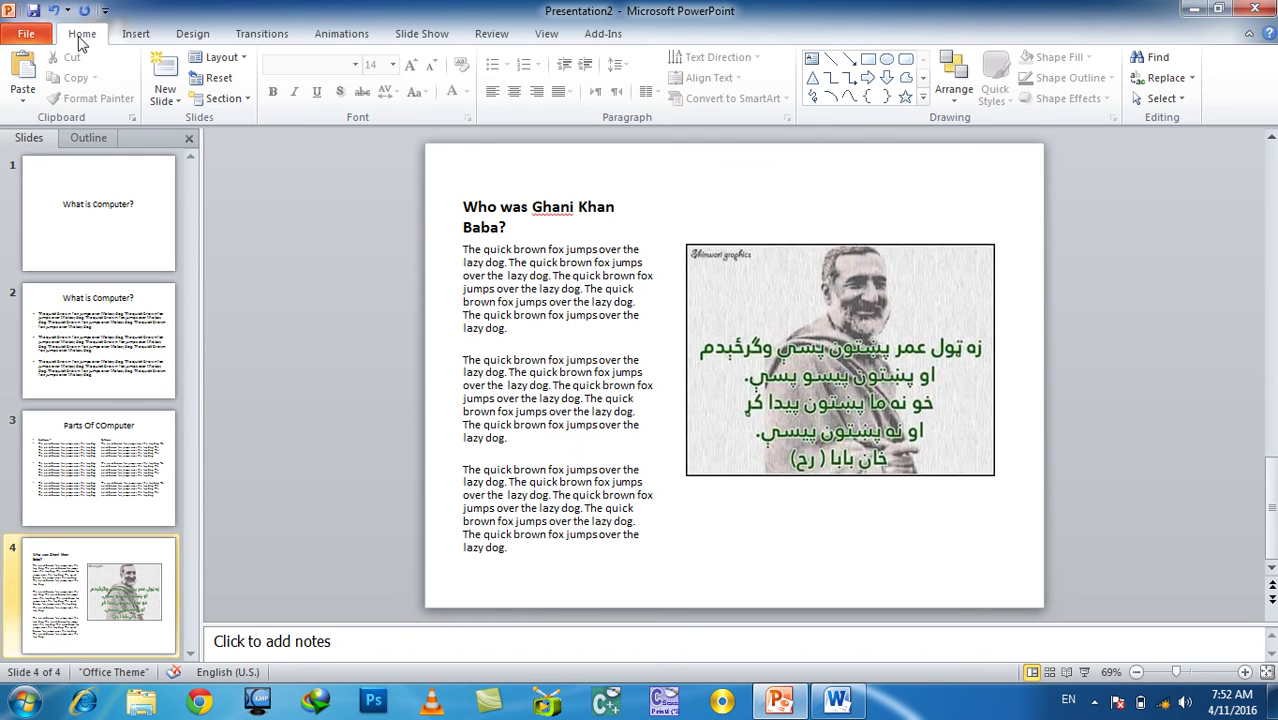
# - Try reusing slides from the 'main' presentation and dismiss the could-not-open error
pyautogui.click(168, 98)
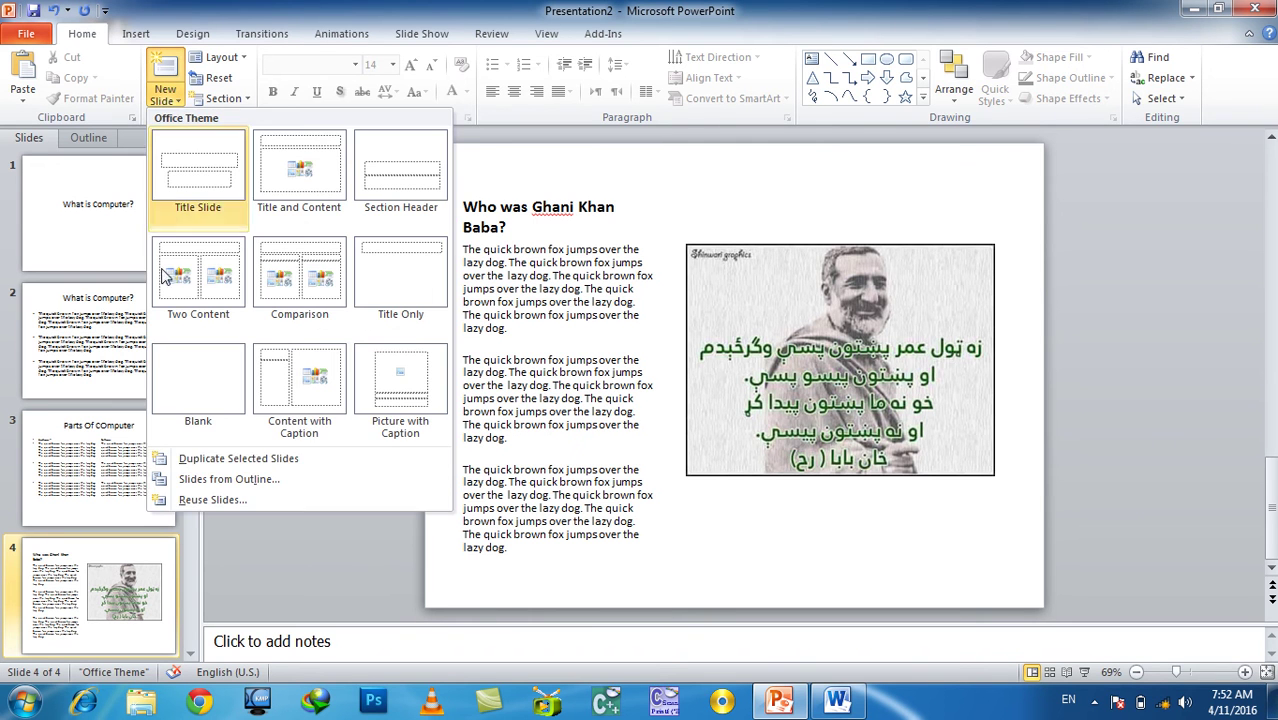
pyautogui.click(207, 500)
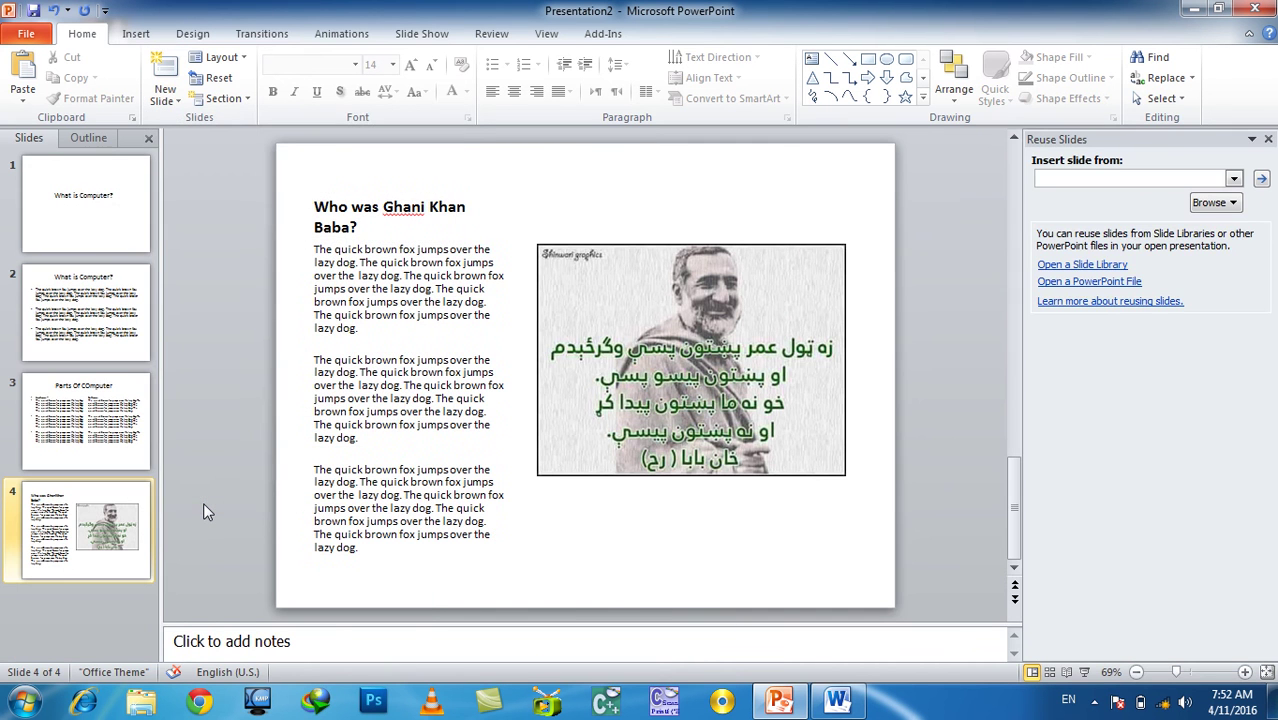
pyautogui.click(1148, 178)
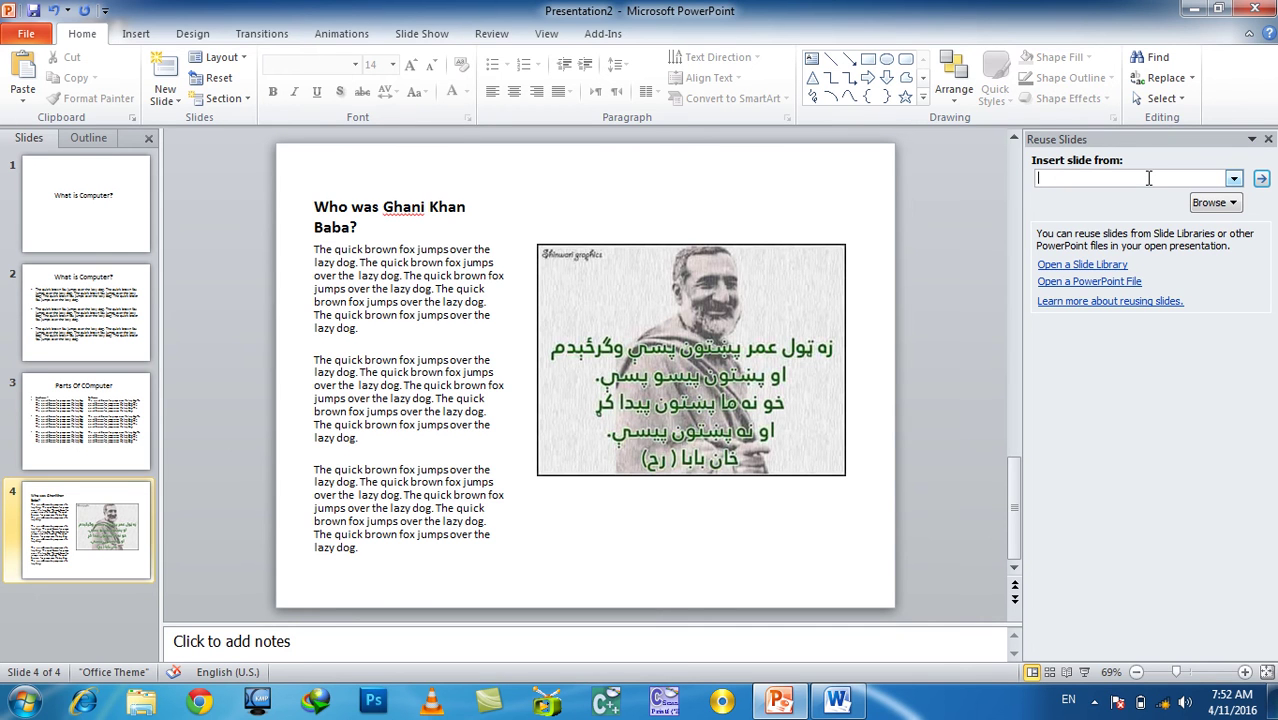
pyautogui.write('ma')
pyautogui.press('Return')
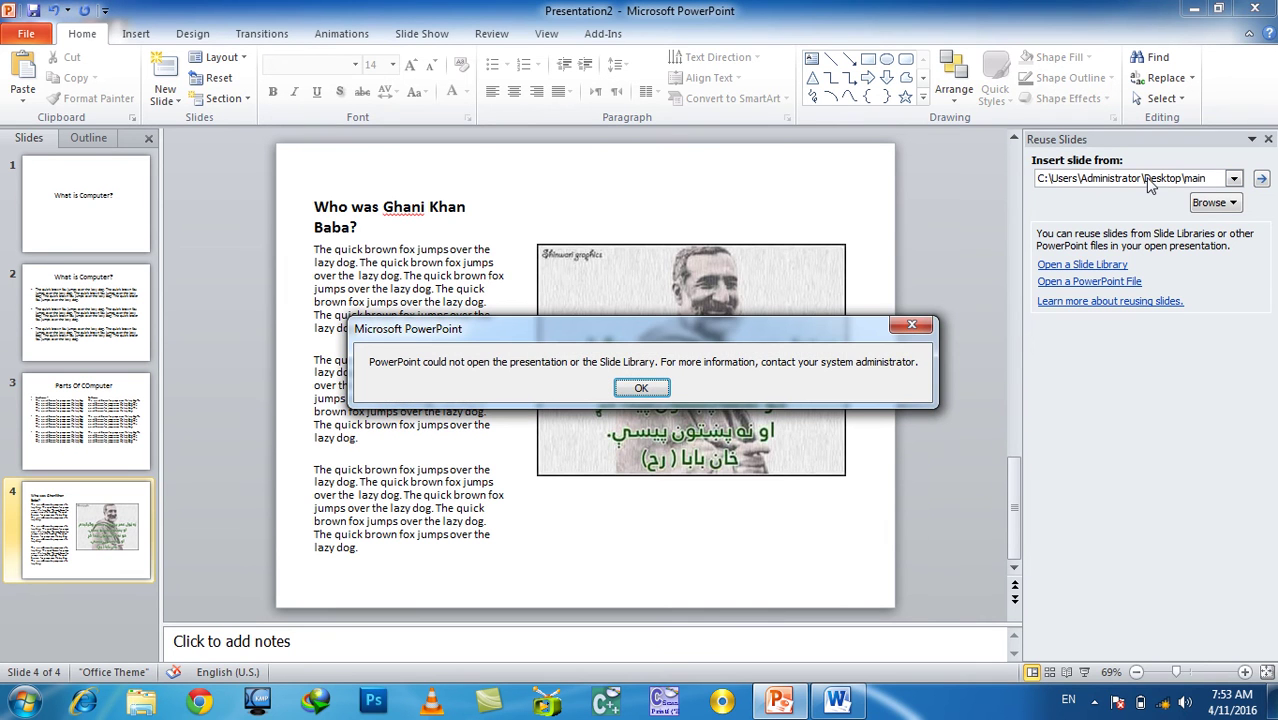
pyautogui.click(645, 389)
# - Close the Reuse Slides pane and leave the layout gallery without adding a slide
pyautogui.click(1268, 139)
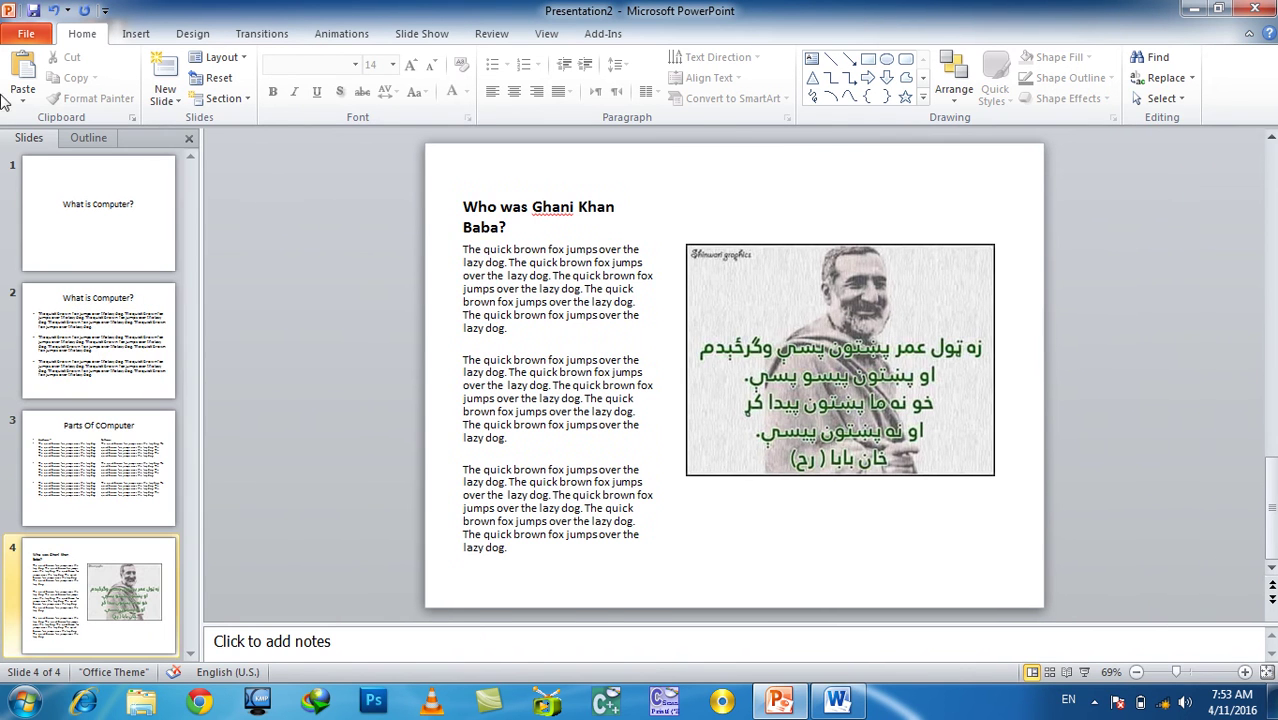
pyautogui.click(178, 97)
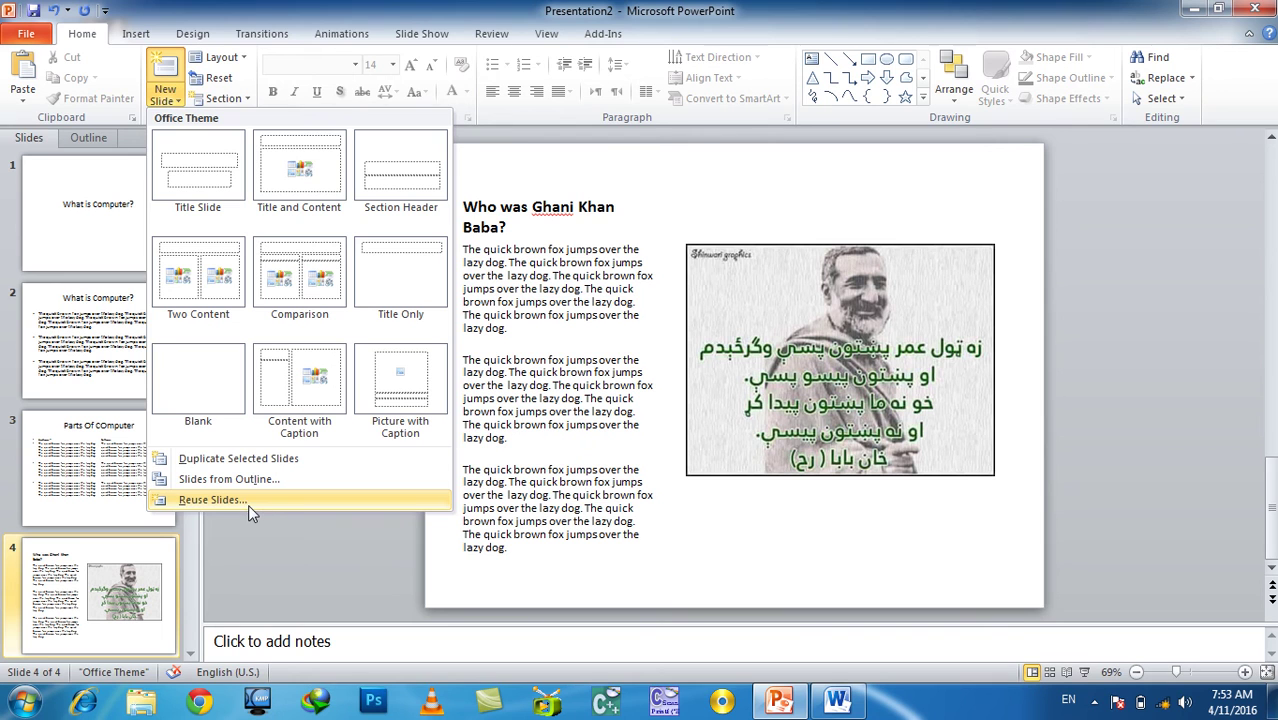
pyautogui.click(286, 560)
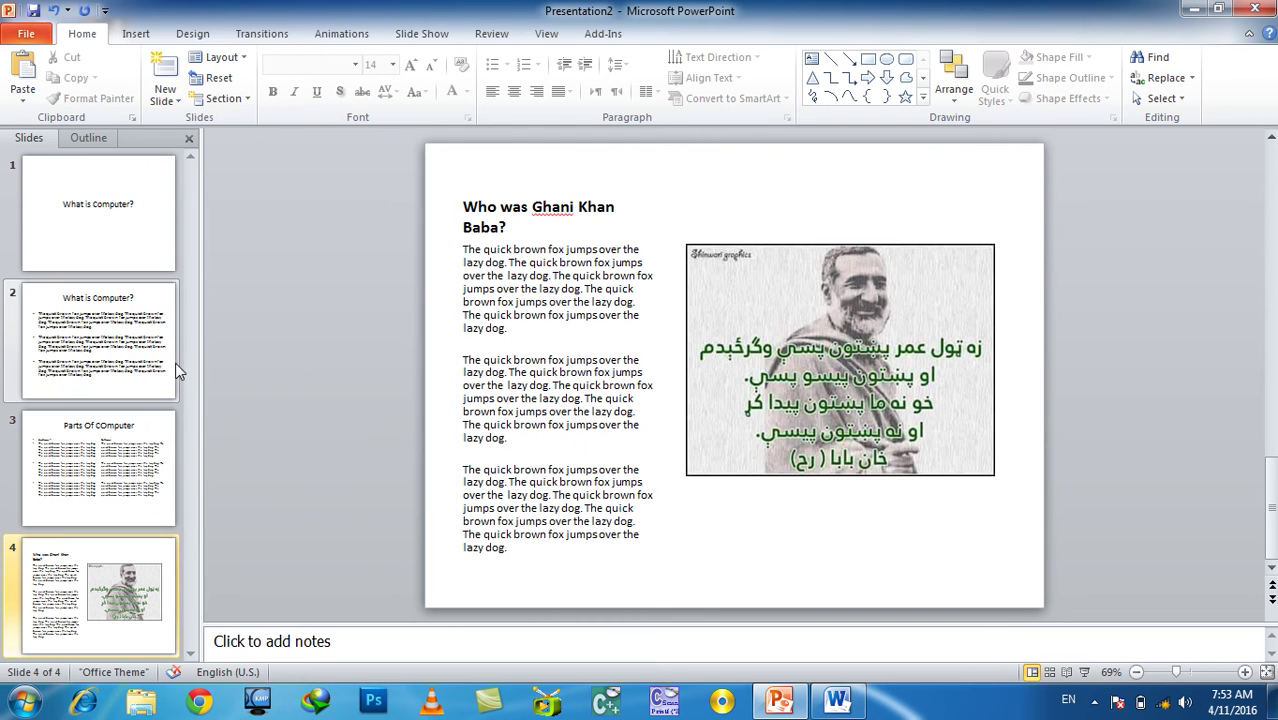
# - Switch slide 1 to the Title and Content layout
pyautogui.click(101, 207)
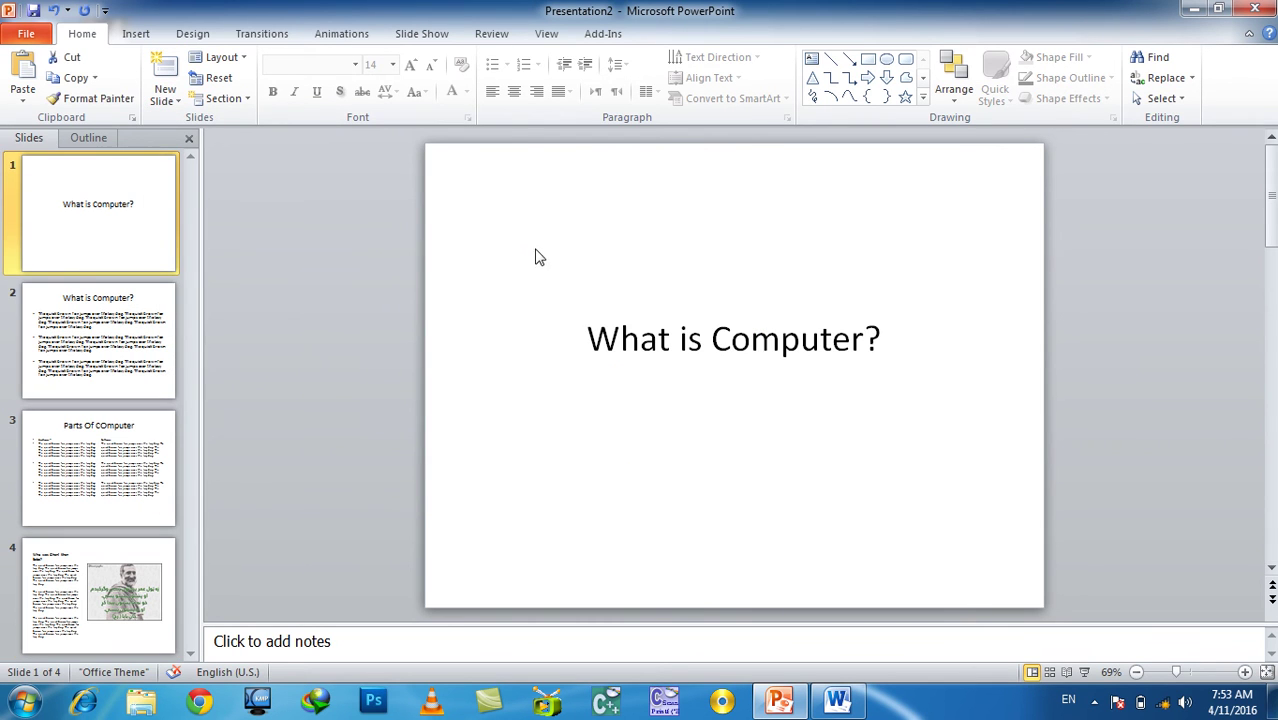
pyautogui.click(240, 58)
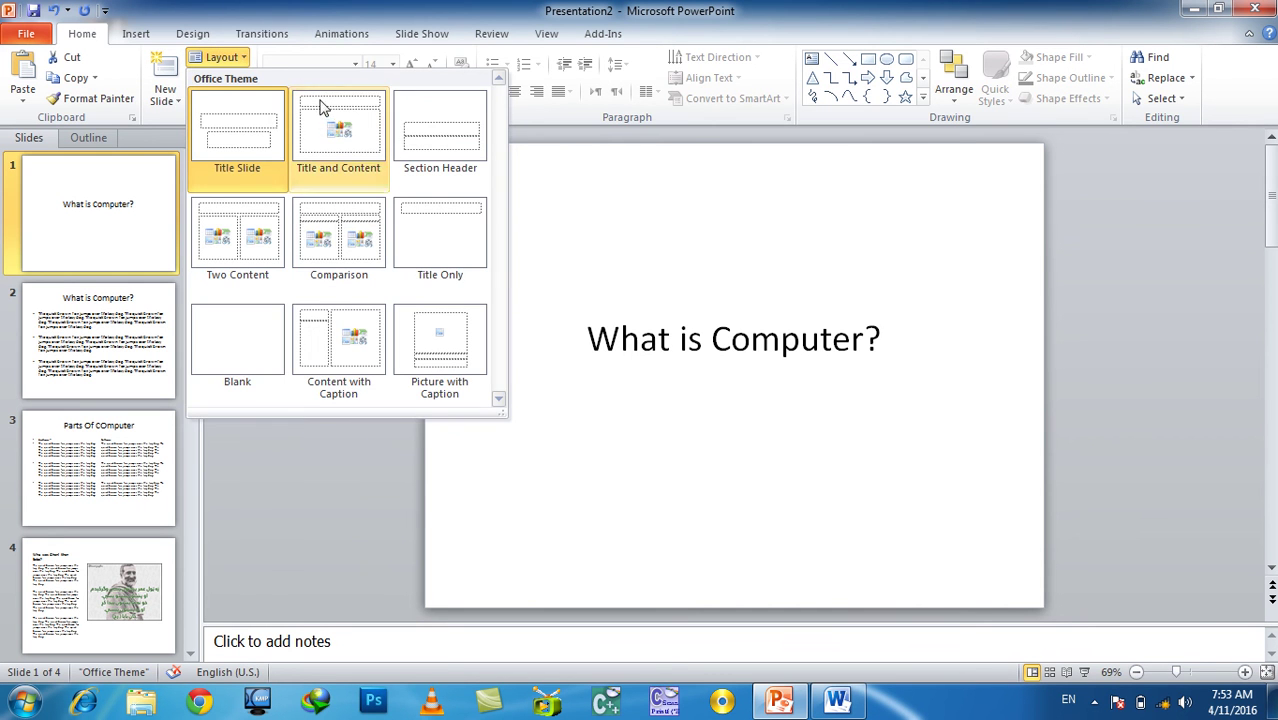
pyautogui.click(322, 108)
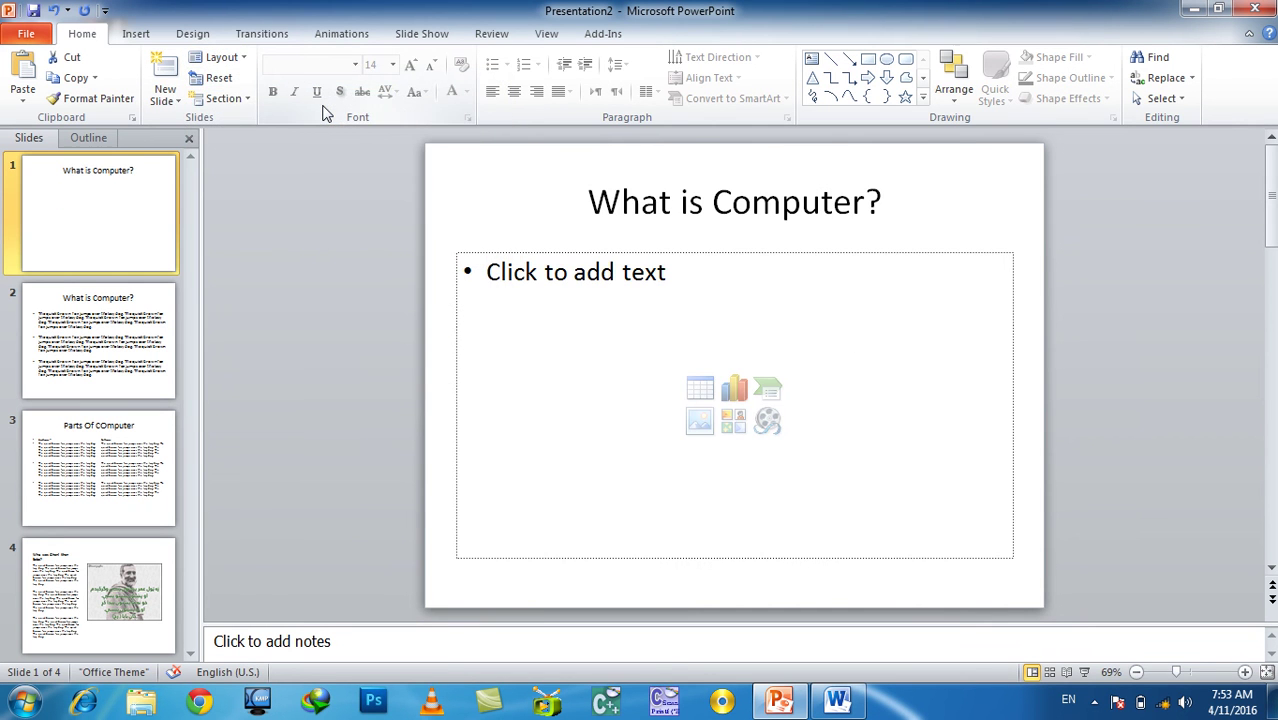
# - Retitle slide 1 'Use of Facebook in the world in 2010', correcting Facebook's capitalisation
pyautogui.tripleClick(636, 205)
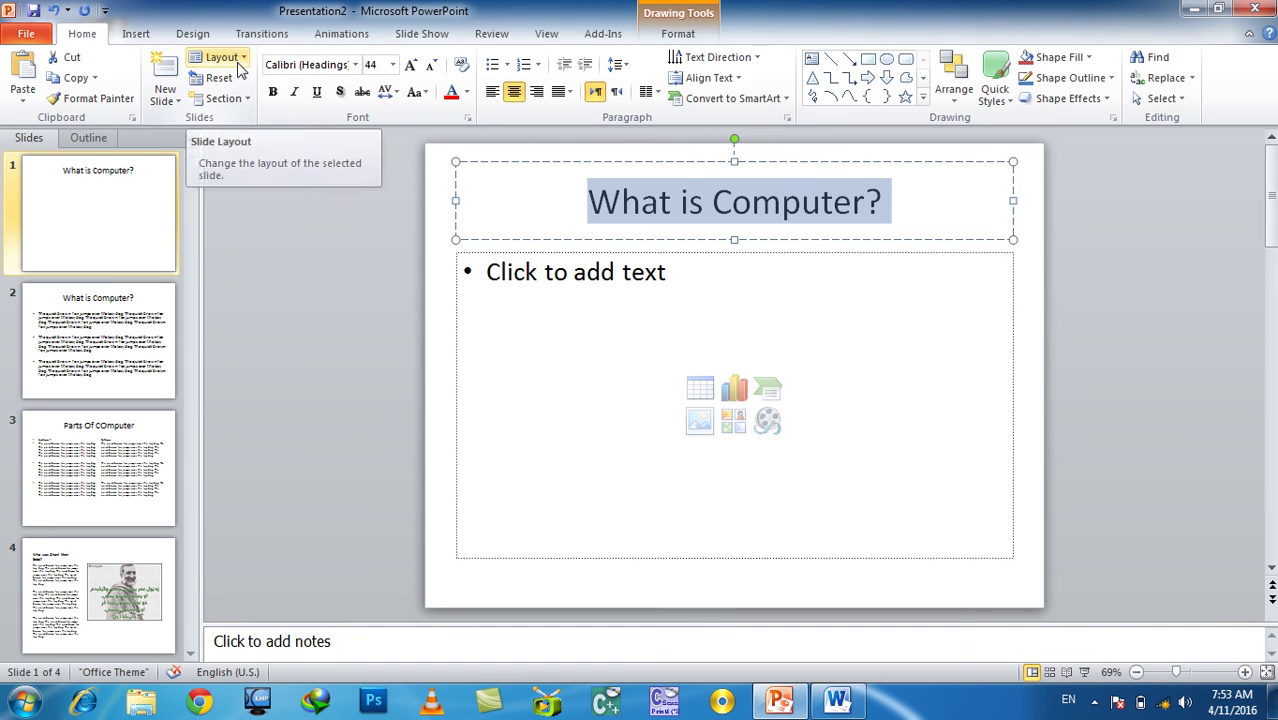
pyautogui.write('Use of ')
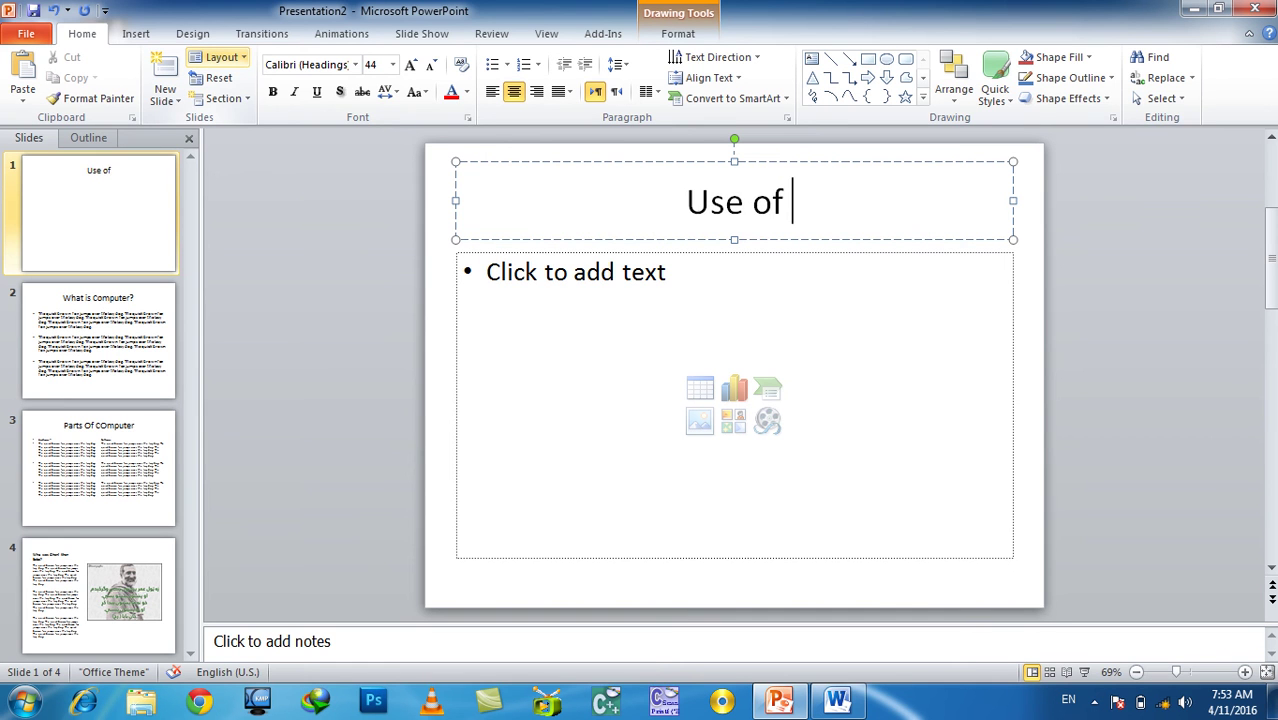
pyautogui.write('facebook in the wo')
pyautogui.press('BackSpace')
pyautogui.press('BackSpace')
pyautogui.write('the world in 2010')
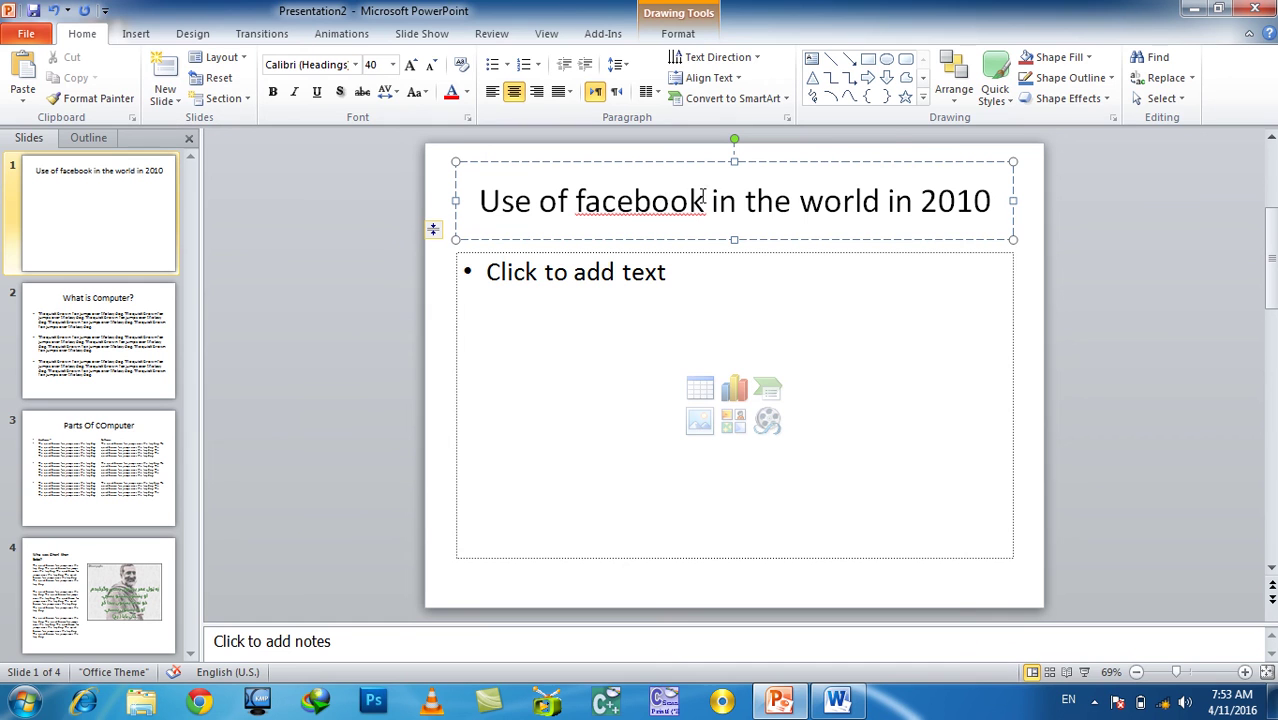
pyautogui.rightClick(680, 205)
pyautogui.click(733, 215)
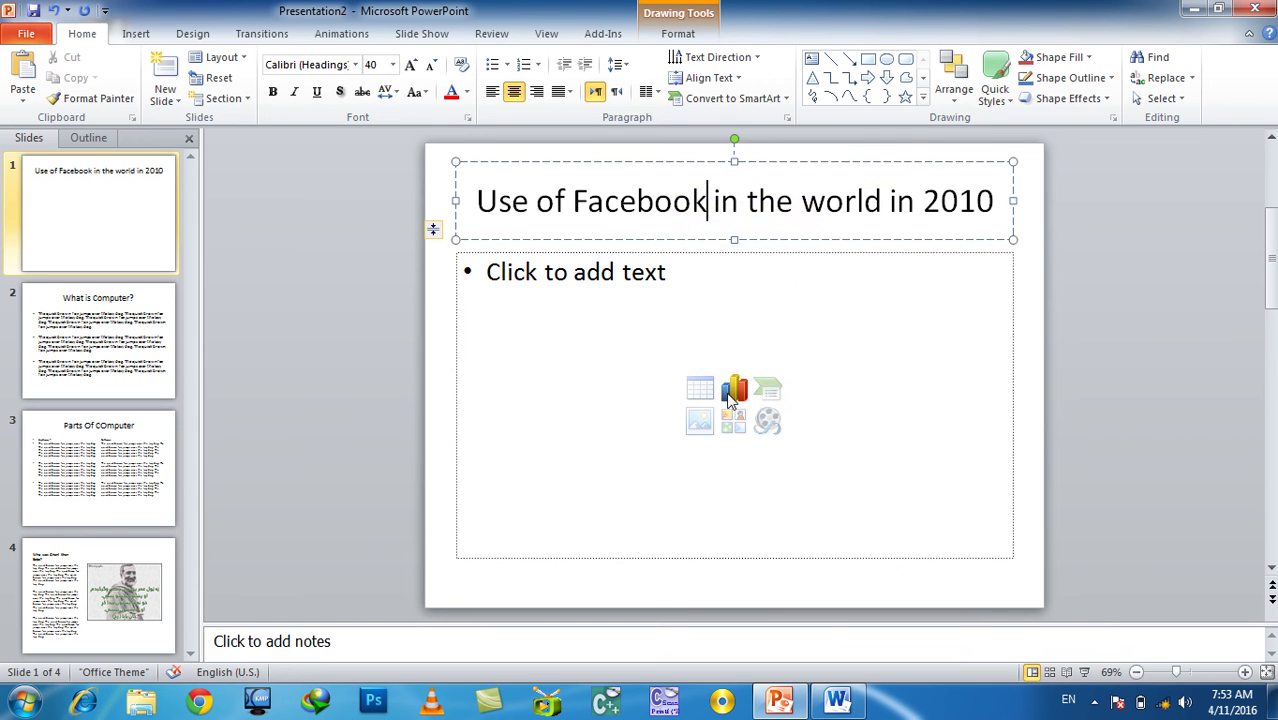
# - Insert a 3-D Cone column chart into slide 1's content area
pyautogui.click(732, 392)
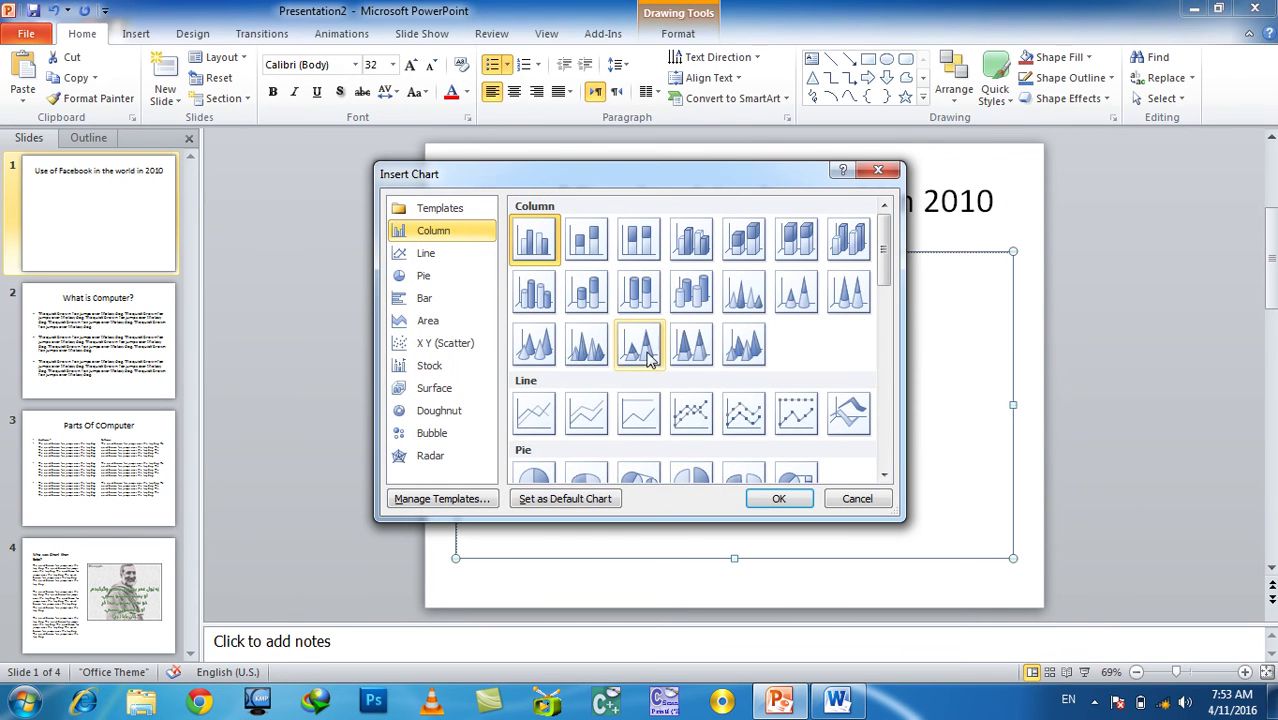
pyautogui.click(577, 352)
pyautogui.click(777, 498)
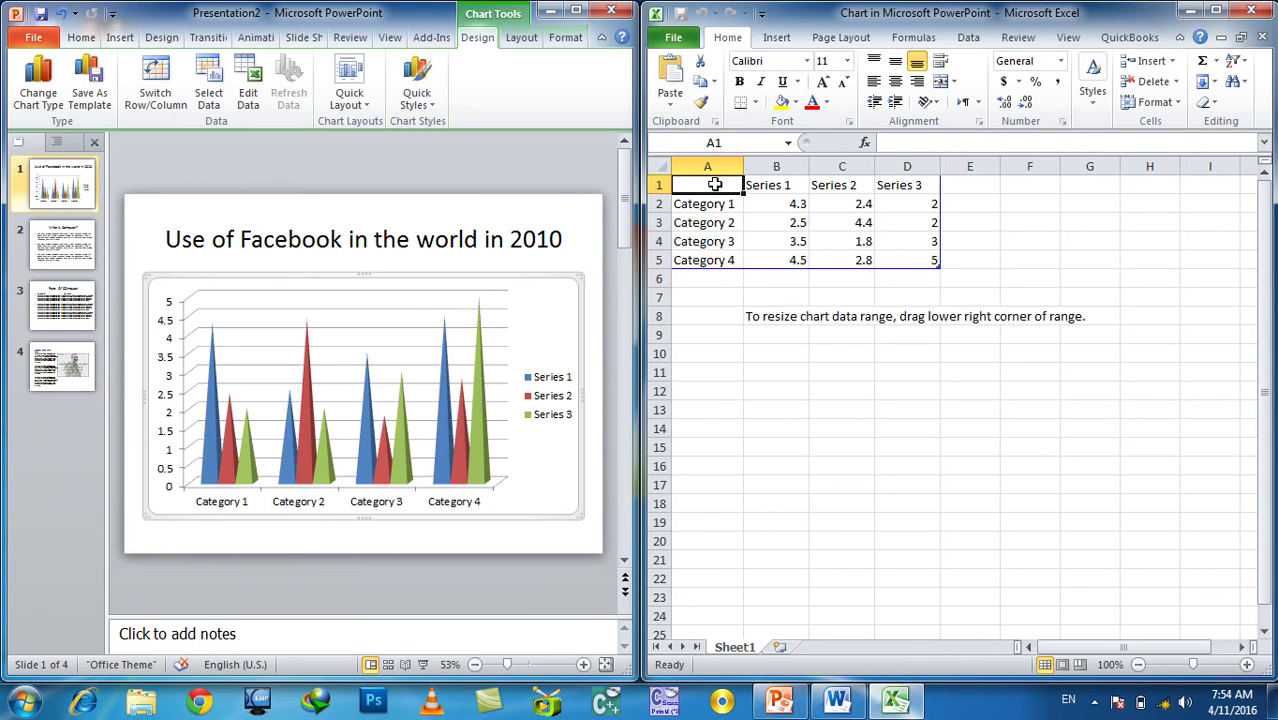
# - Set the chart data header row to Country, 2010, 2011, 2012
pyautogui.click(715, 184)
pyautogui.write('Country')
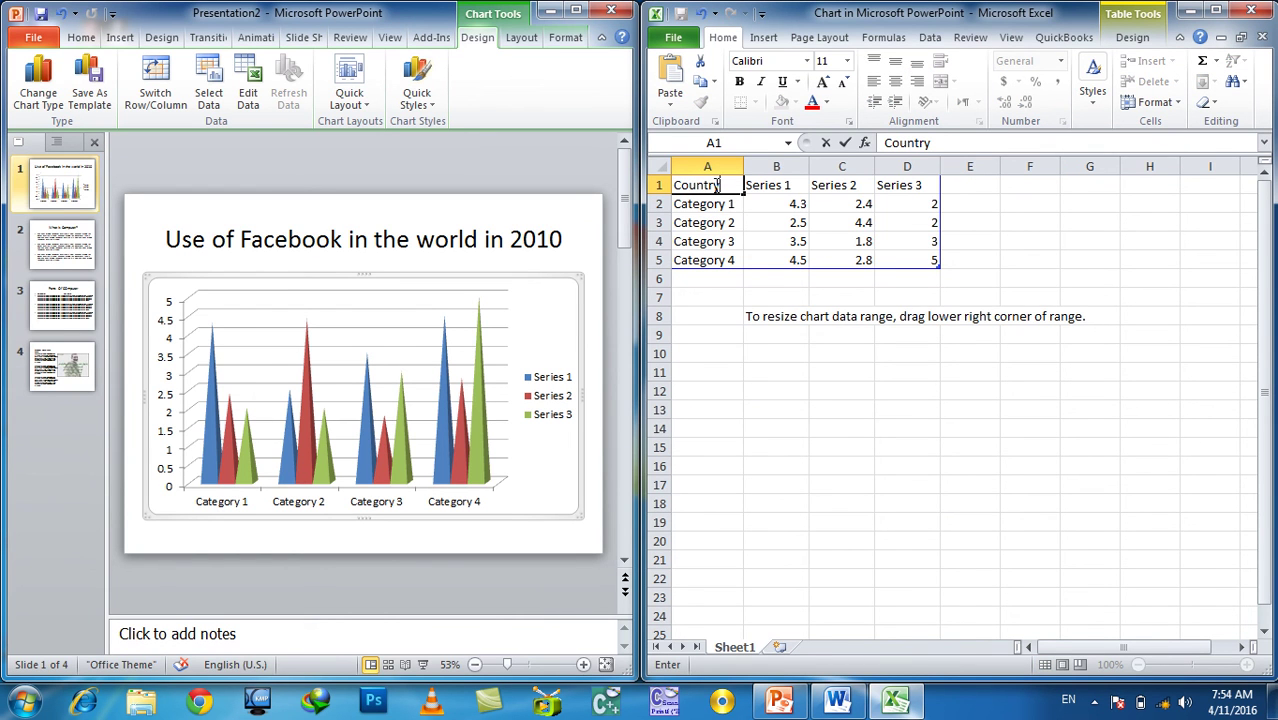
pyautogui.press('Tab')
pyautogui.write('201')
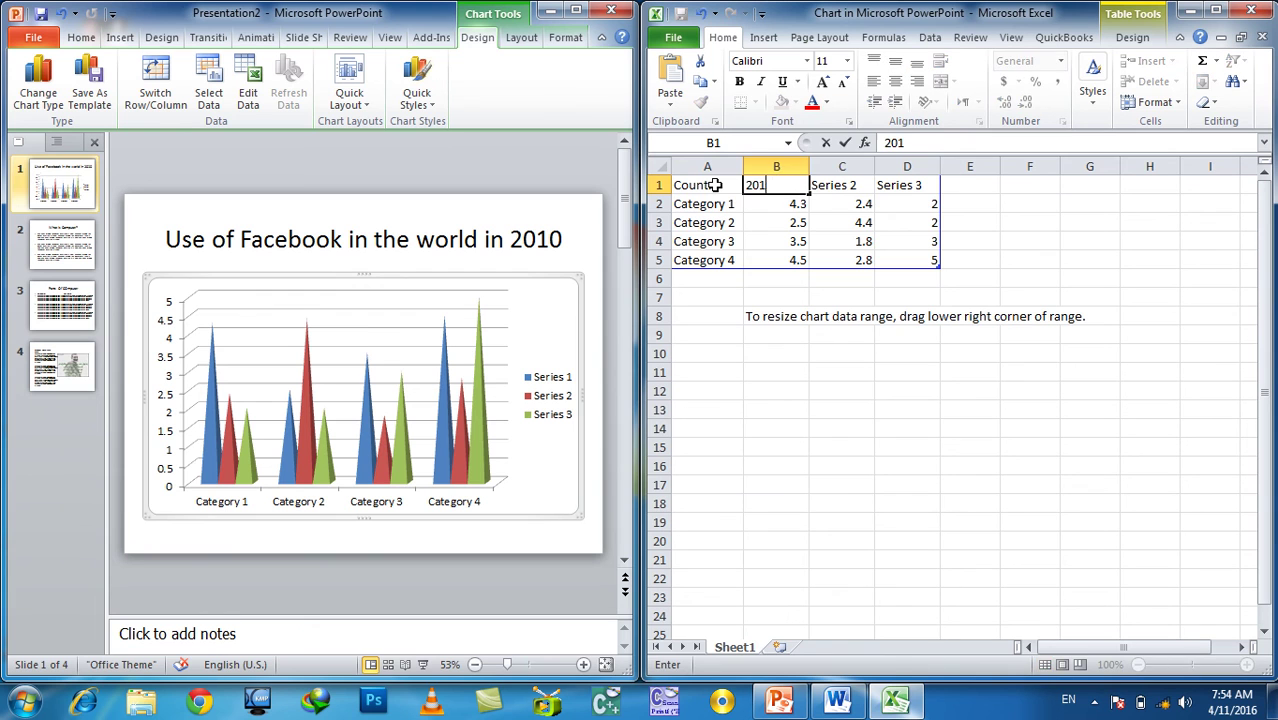
pyautogui.press('Tab')
pyautogui.write('2')
pyautogui.press('Tab')
pyautogui.write('201')
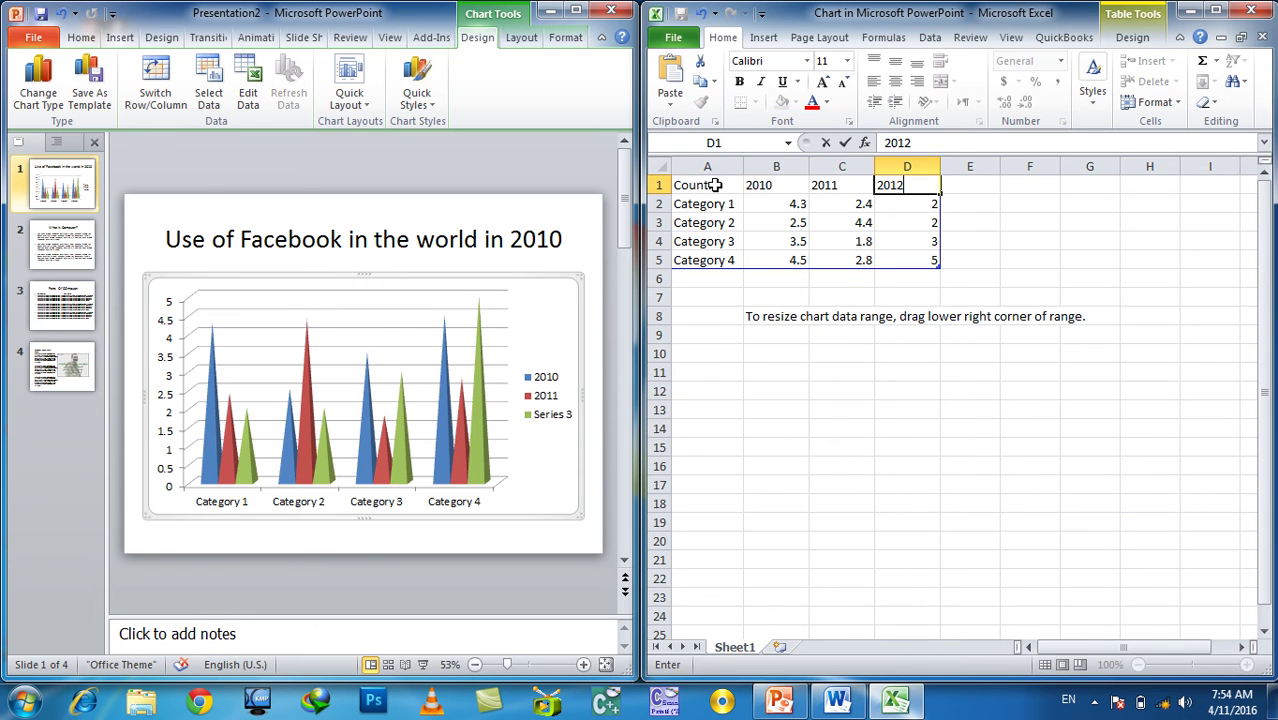
pyautogui.press('Left')
pyautogui.press('Left')
pyautogui.press('Left')
# - Enter the countries AFG, PAK and IRAN as the chart categories
pyautogui.press('Down')
pyautogui.write('AFB')
pyautogui.press('BackSpace')
pyautogui.write('G')
pyautogui.press('Return')
pyautogui.write('PAK')
pyautogui.press('Return')
pyautogui.write('IRAN')
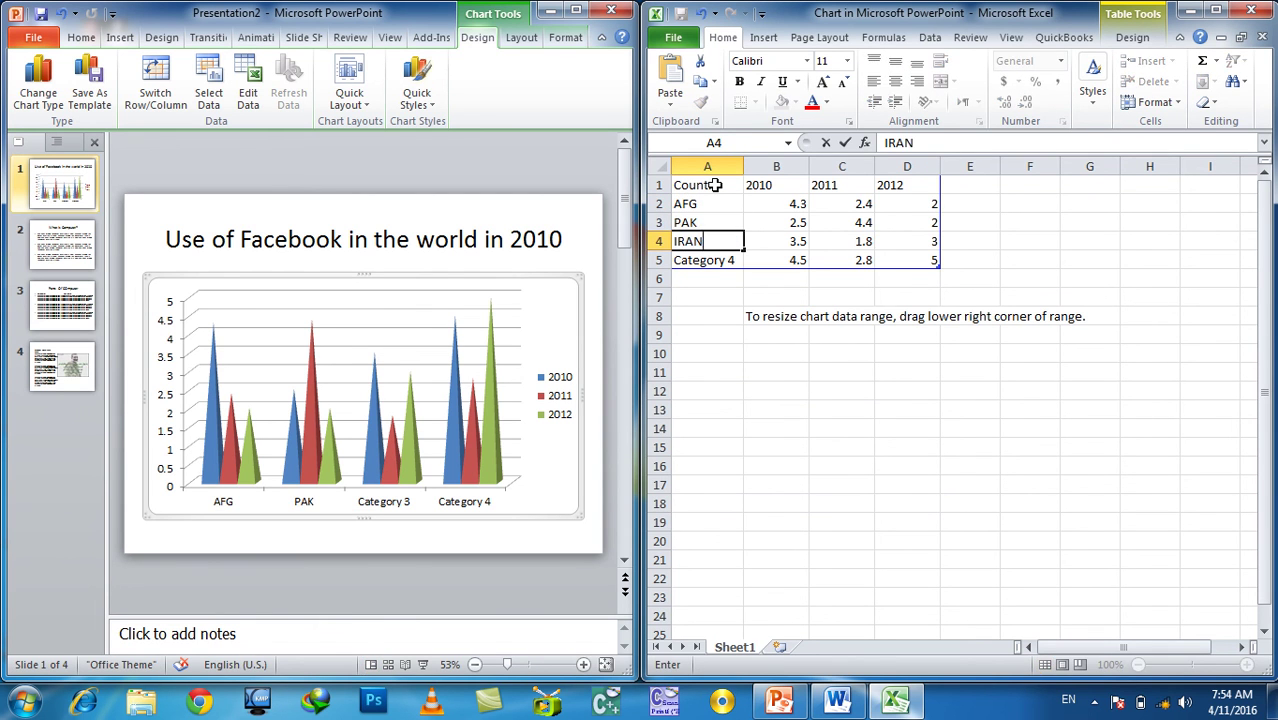
pyautogui.press('Return')
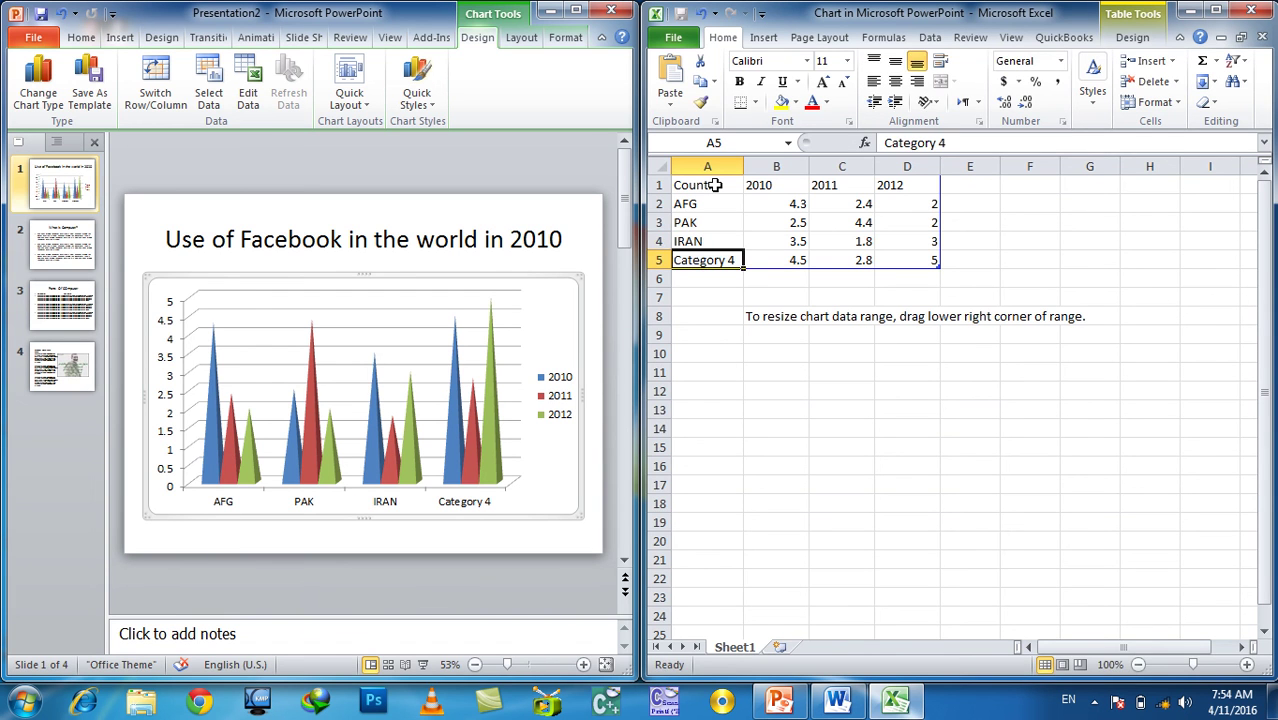
# - Label row 5 'UN' and enter the 2010 values 20, 12, 22, 30 for AFG, PAK, IRAN, UN
pyautogui.write('U')
pyautogui.press('Tab')
pyautogui.press('Up')
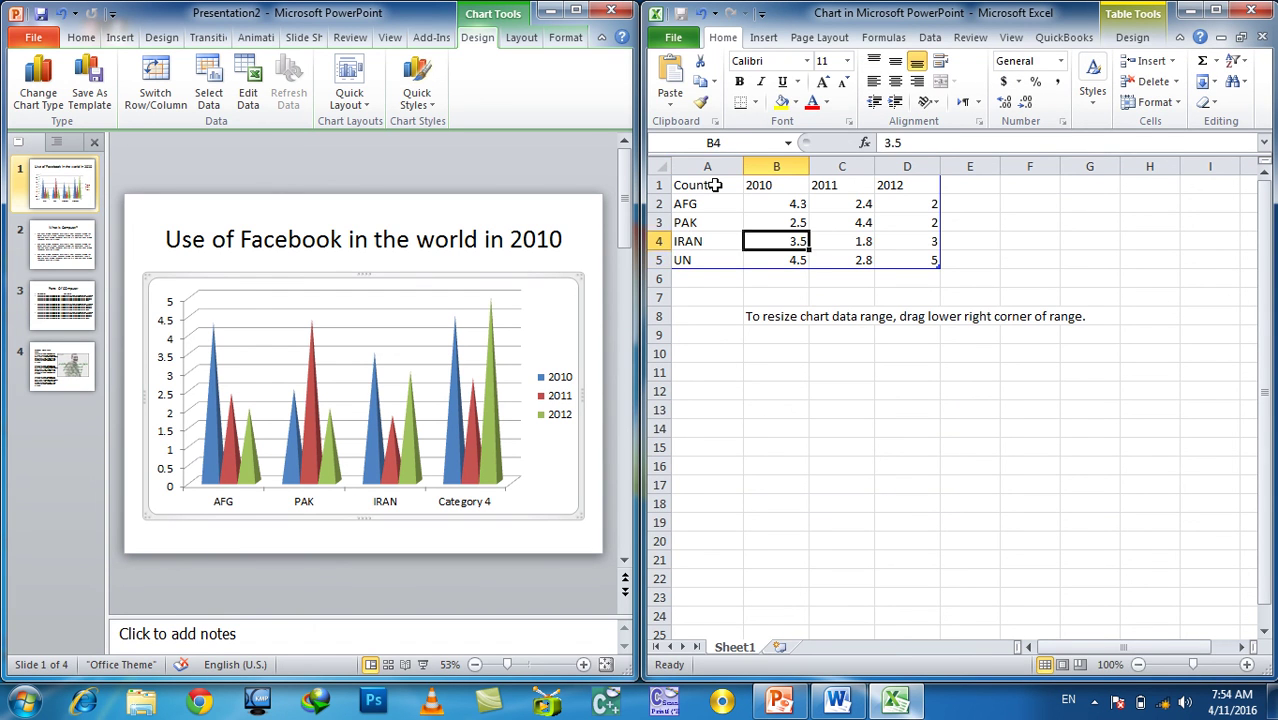
pyautogui.press('Up')
pyautogui.press('Up')
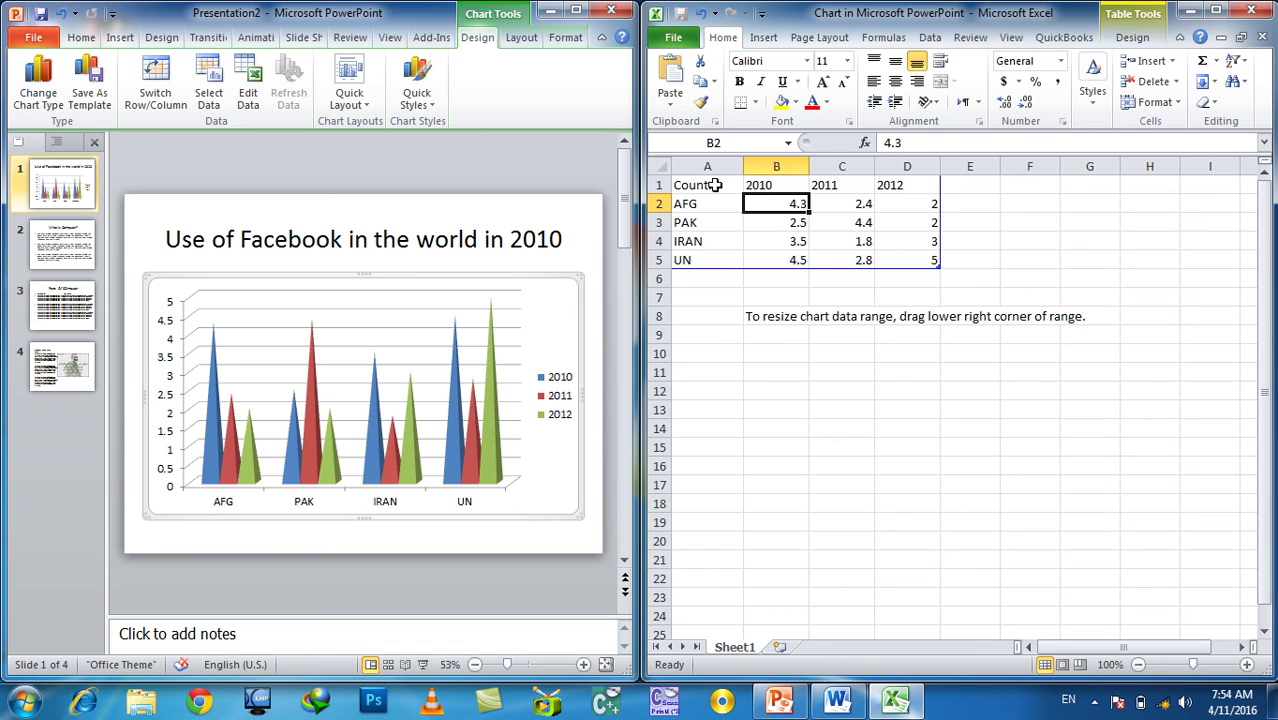
pyautogui.write('20')
pyautogui.press('Return')
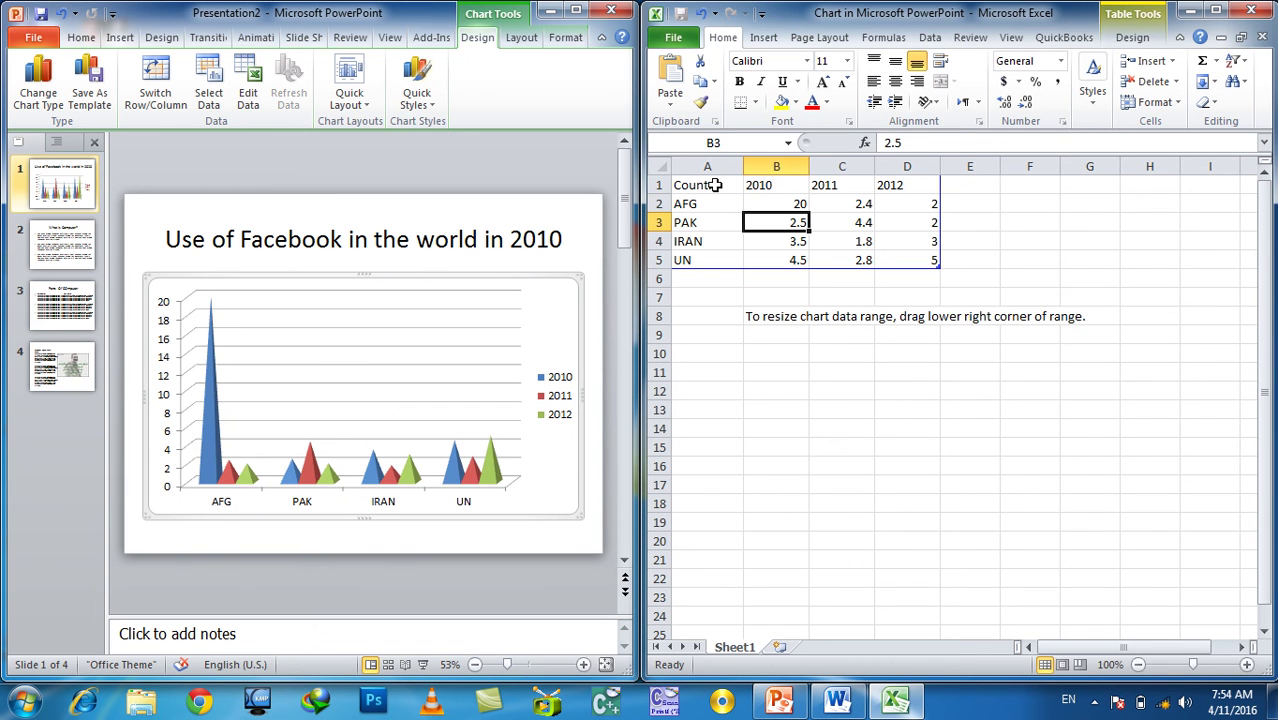
pyautogui.write('12')
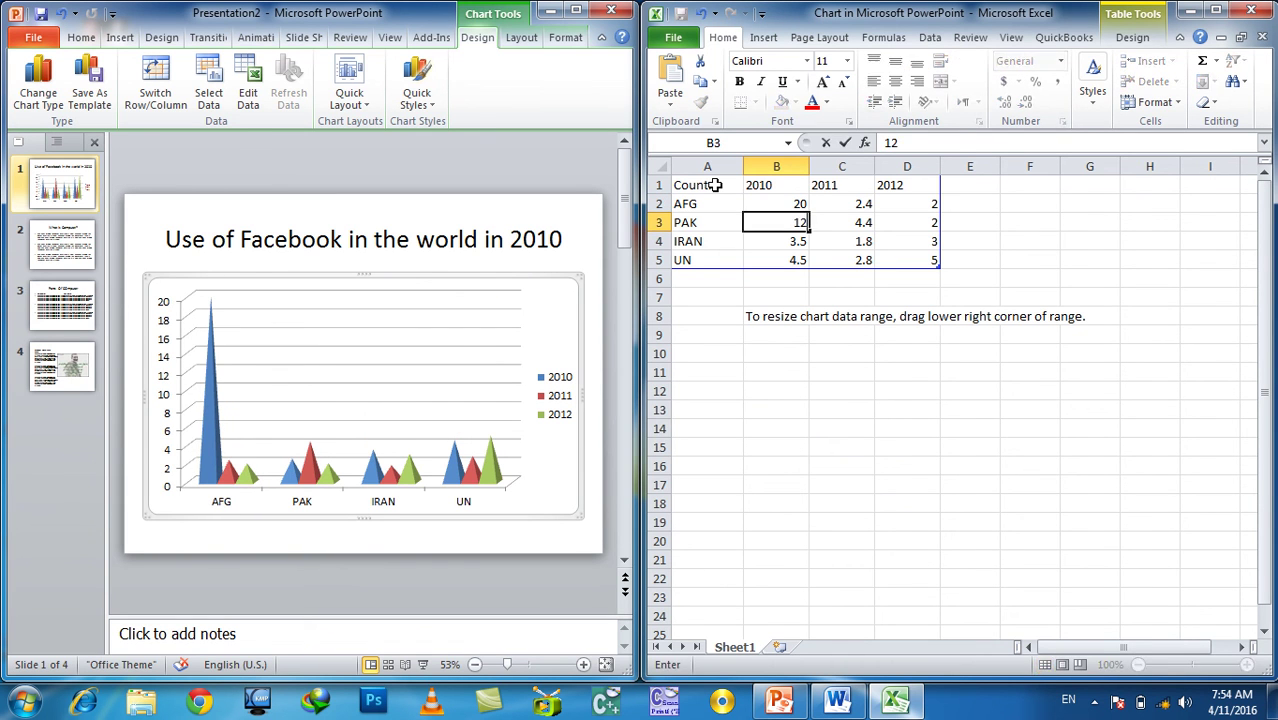
pyautogui.press('Return')
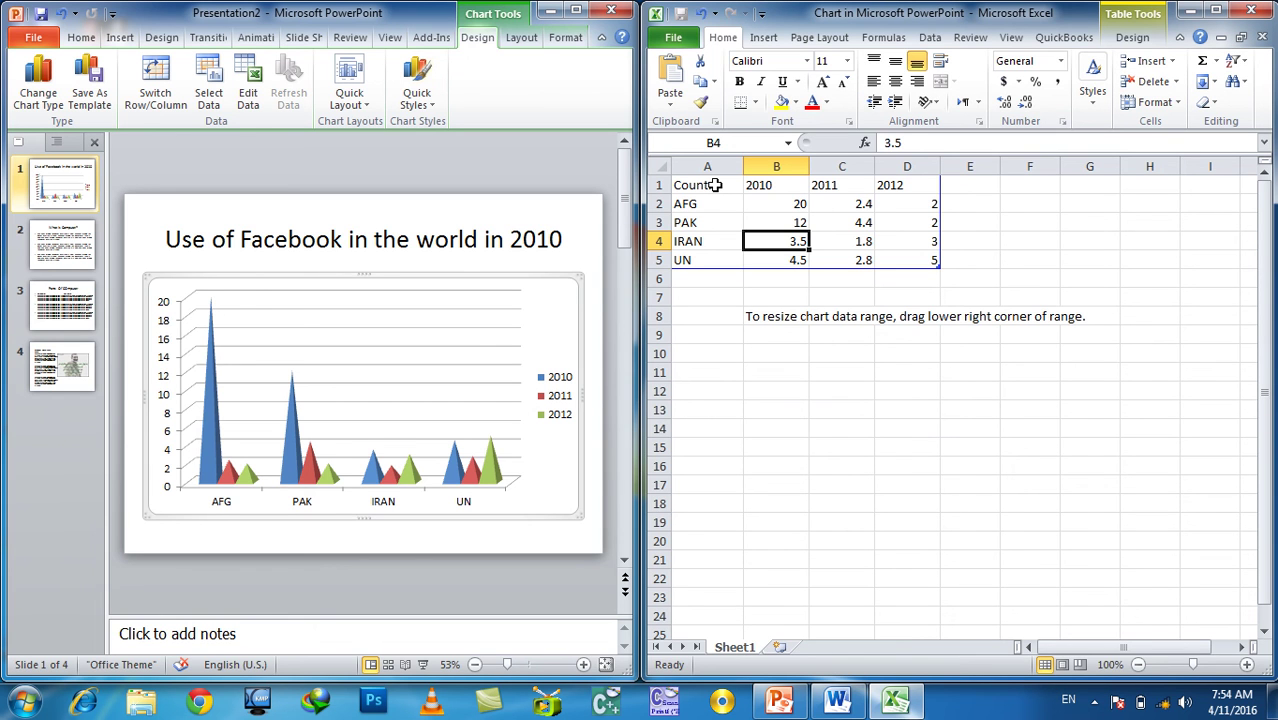
pyautogui.write('22')
pyautogui.press('Return')
pyautogui.write('30')
pyautogui.press('Return')
# - Enter the 2011 values 30, 10, 20, 15 for AFG, PAK, IRAN, UN
pyautogui.press('Up')
pyautogui.press('Right')
pyautogui.press('Up')
pyautogui.press('Up')
pyautogui.press('Up')
pyautogui.write('30')
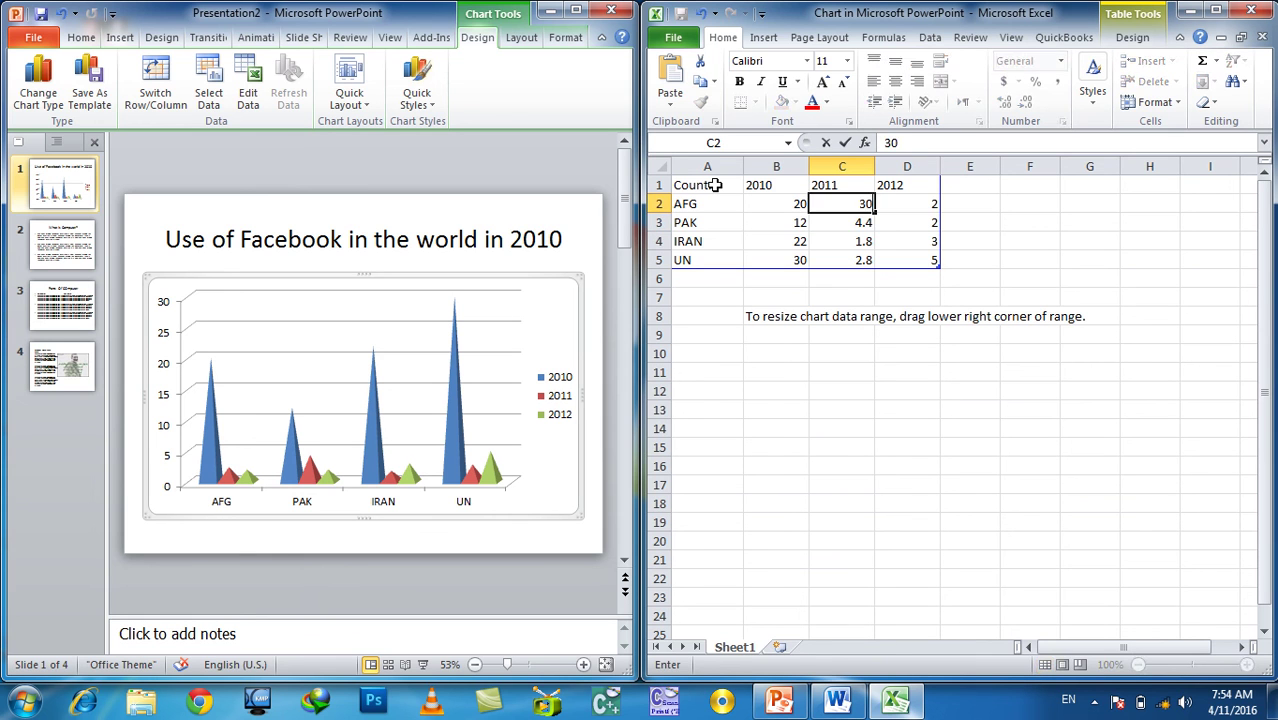
pyautogui.press('Return')
pyautogui.write('10')
pyautogui.press('Return')
pyautogui.write('20')
pyautogui.press('Return')
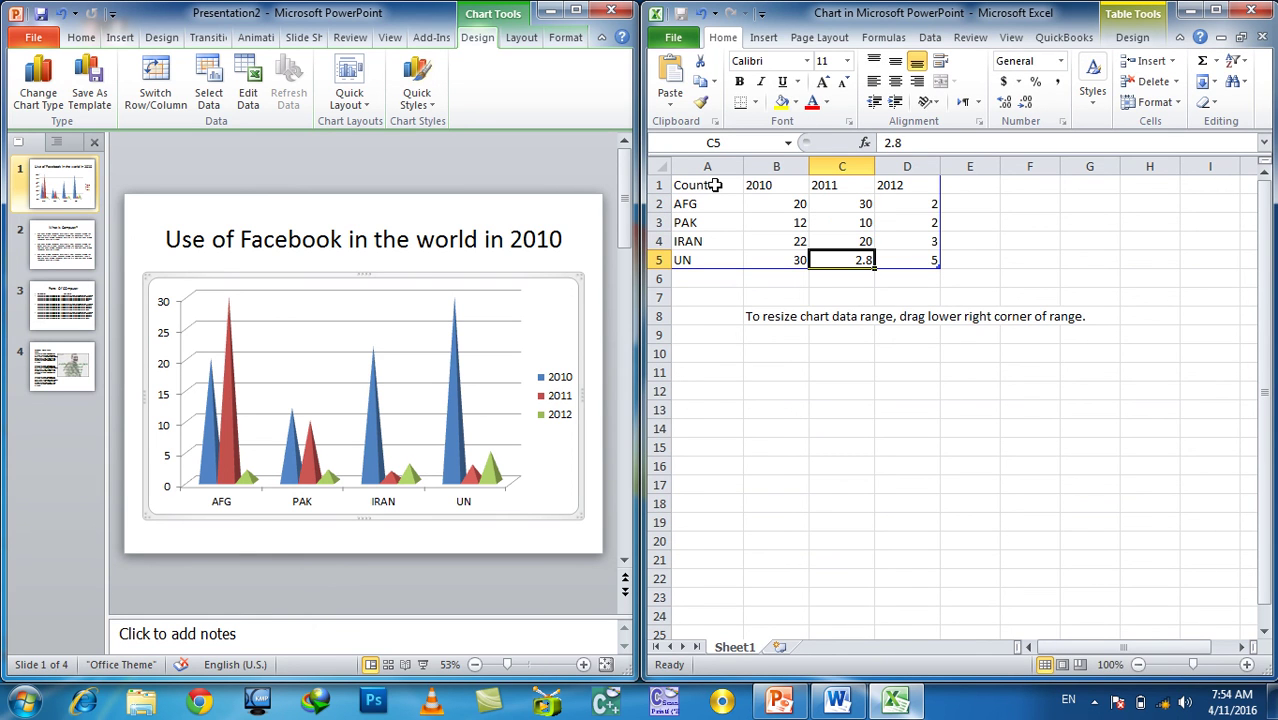
pyautogui.write('15')
pyautogui.press('Tab')
# - Enter the 2012 values 10, 10, 20, 30, then close the Excel data sheet
pyautogui.press('Up')
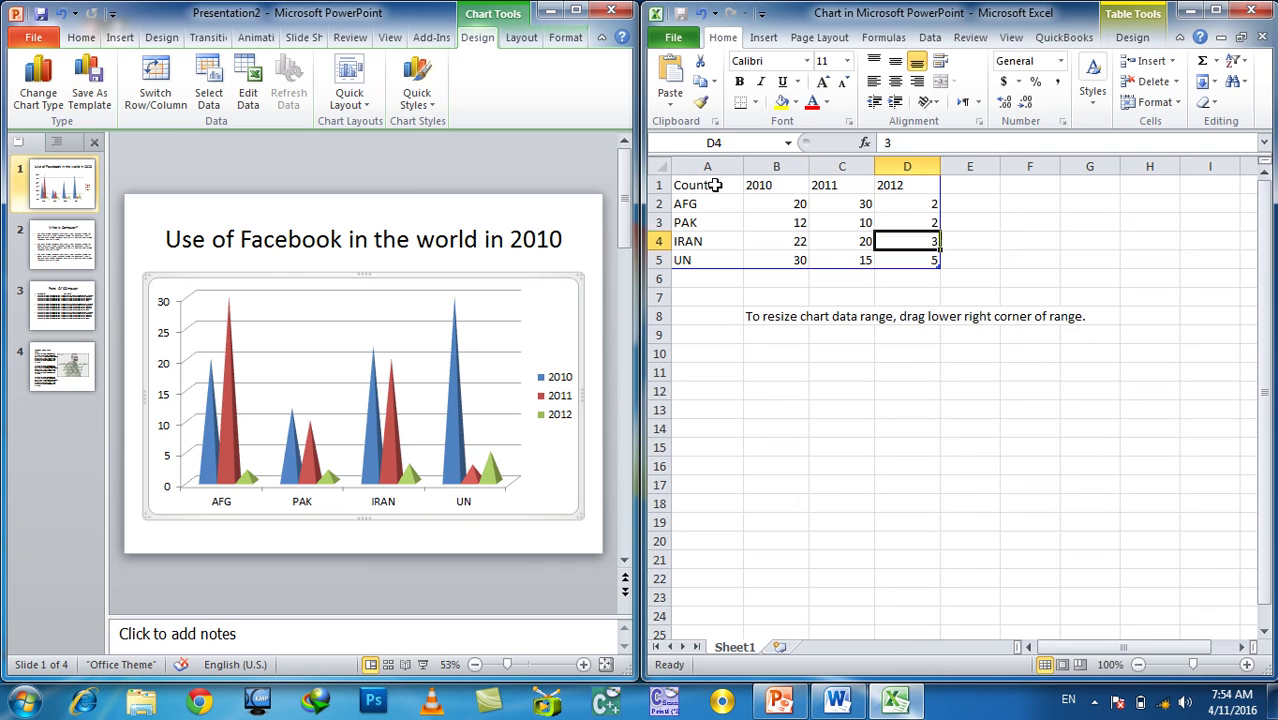
pyautogui.press('Up')
pyautogui.press('Up')
pyautogui.write('10')
pyautogui.press('Return')
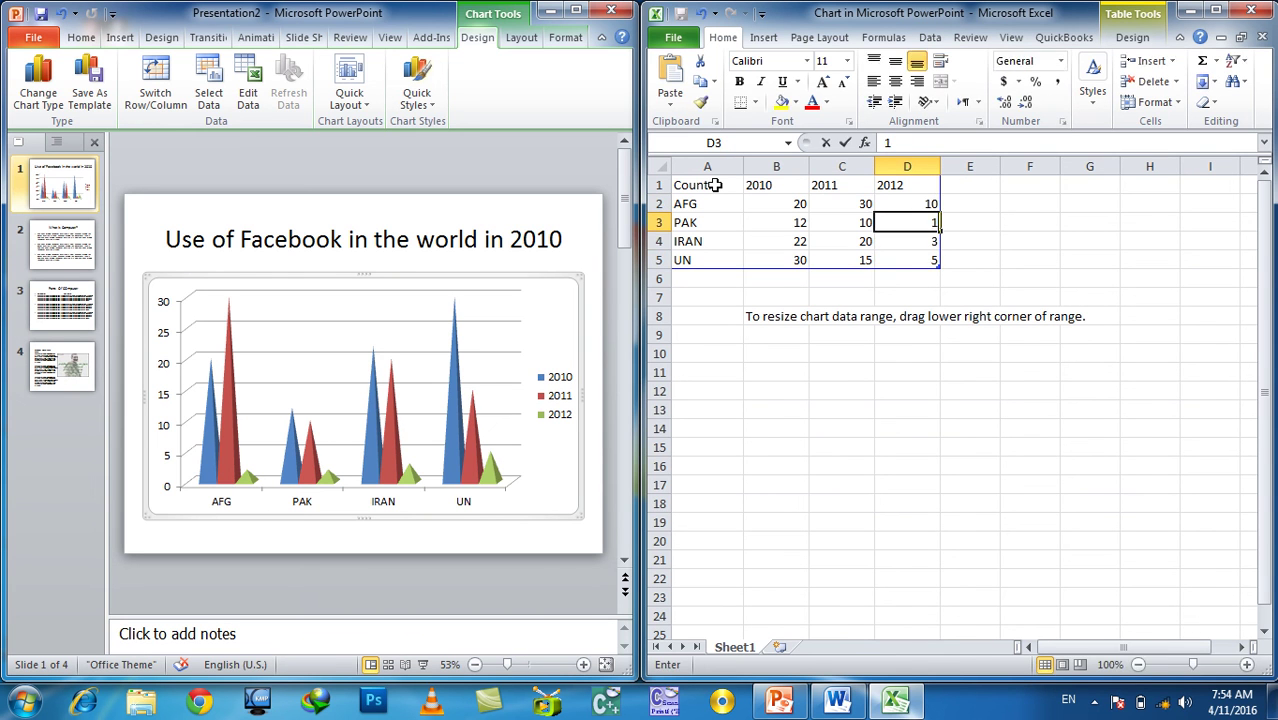
pyautogui.write('10')
pyautogui.press('Return')
pyautogui.write('20')
pyautogui.press('Return')
pyautogui.write('30')
pyautogui.press('Return')
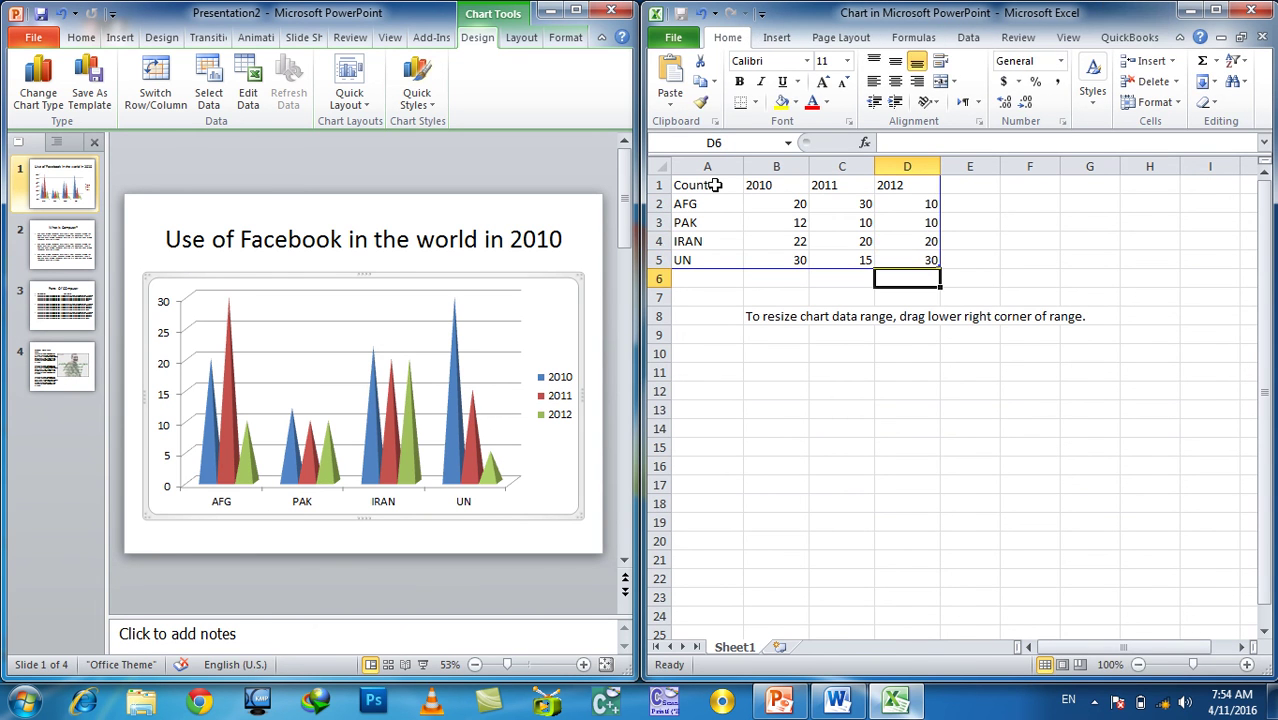
pyautogui.click(1250, 10)
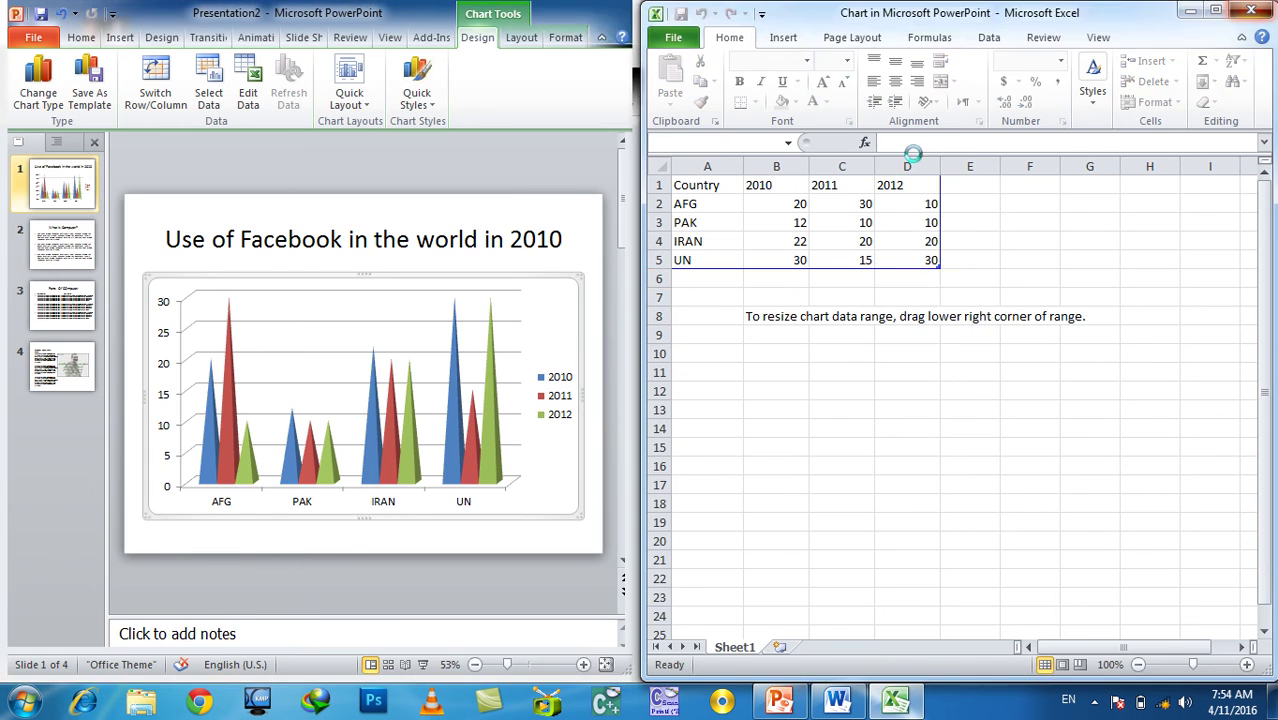
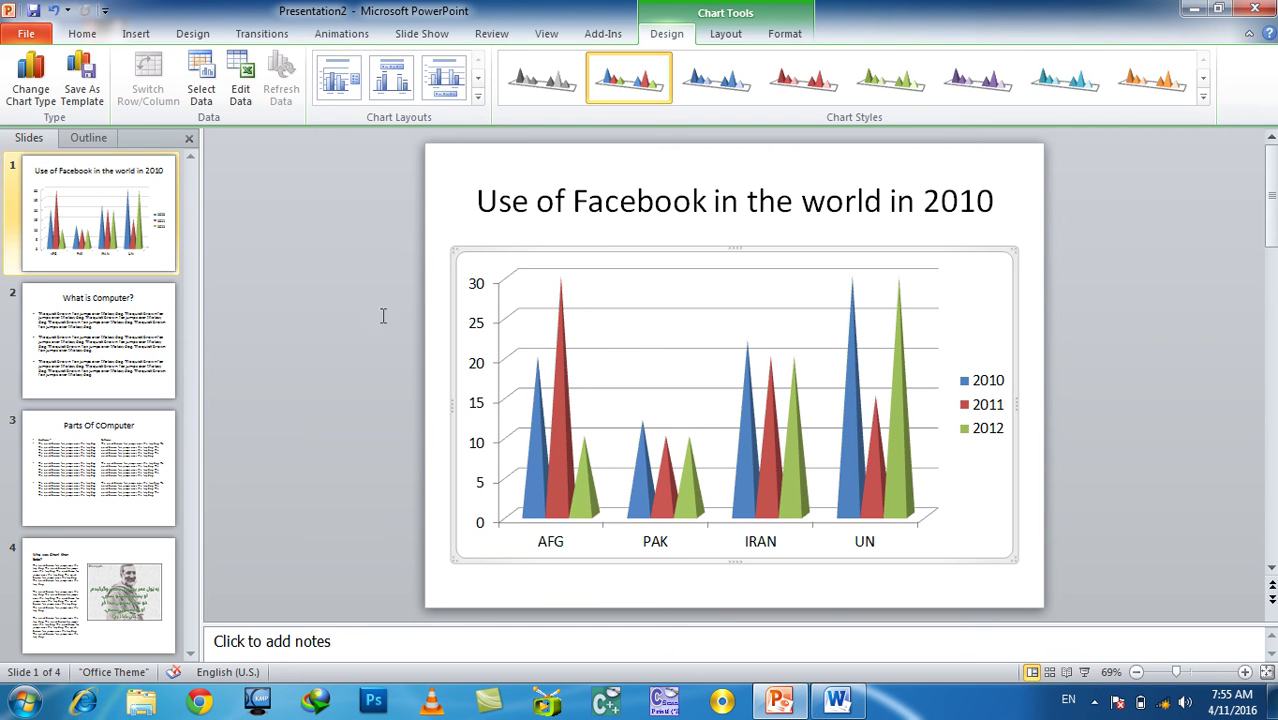
# - Replace '2010' at the end of the slide 1 title with 'three years'
pyautogui.scroll(-1, 1000, 590)
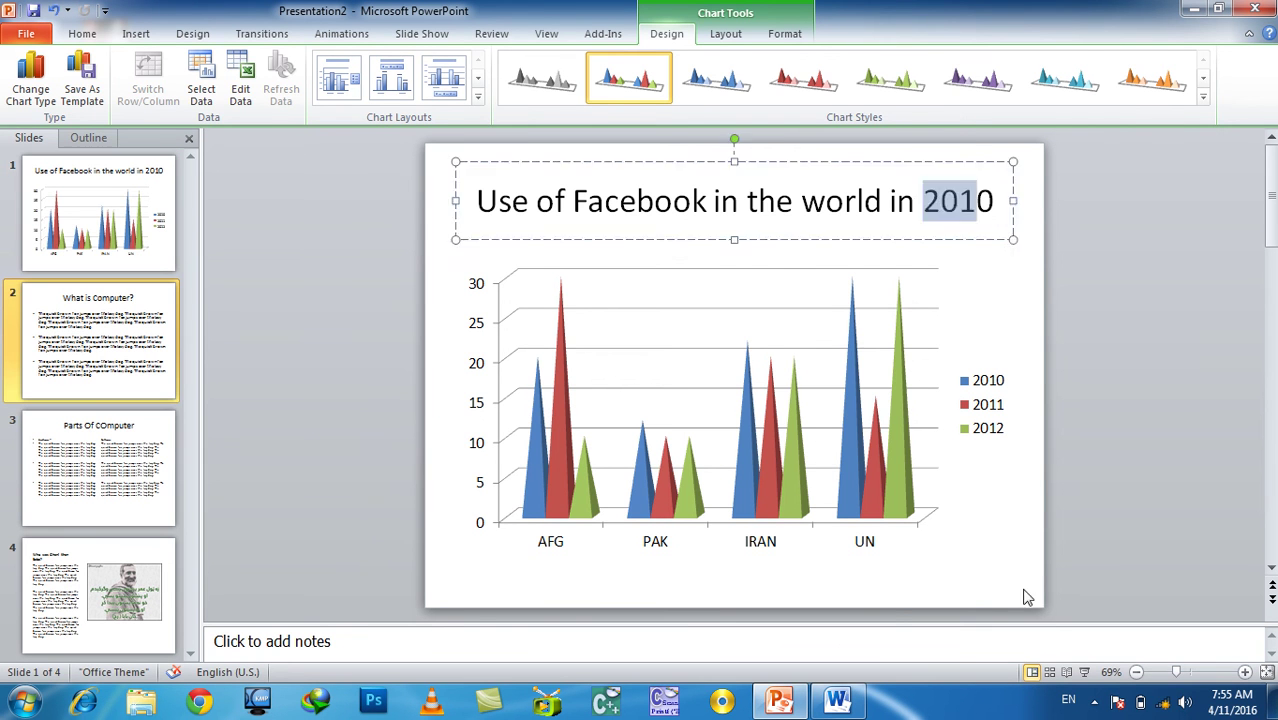
pyautogui.click(180, 205)
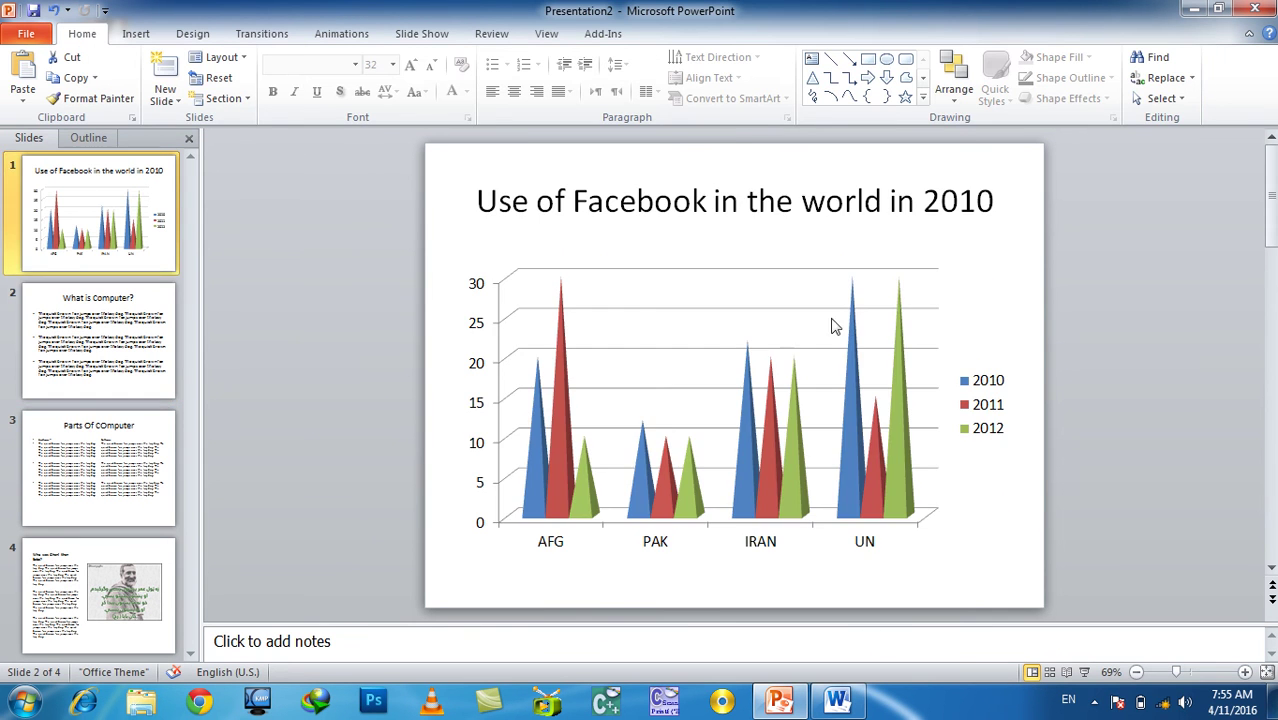
pyautogui.click(926, 200)
pyautogui.moveTo(929, 197); pyautogui.dragTo(1084, 205)
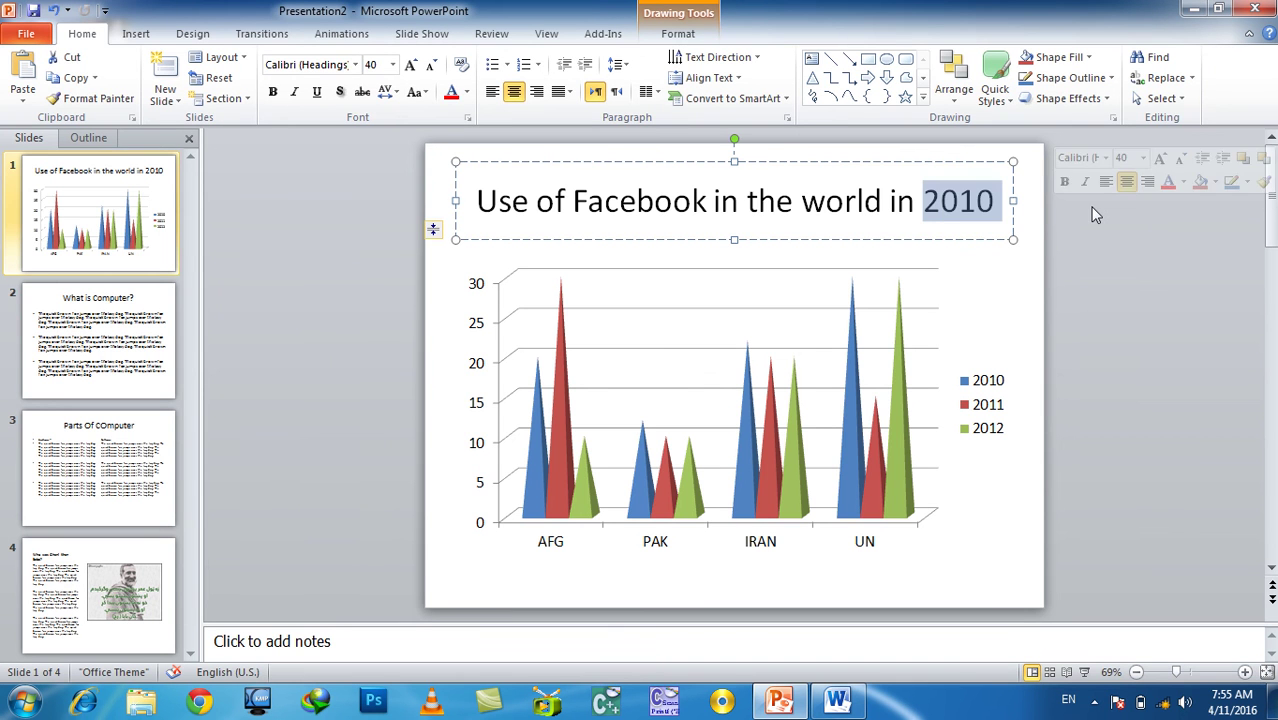
pyautogui.write('three ev')
pyautogui.press('BackSpace')
pyautogui.press('BackSpace')
pyautogui.write('years')
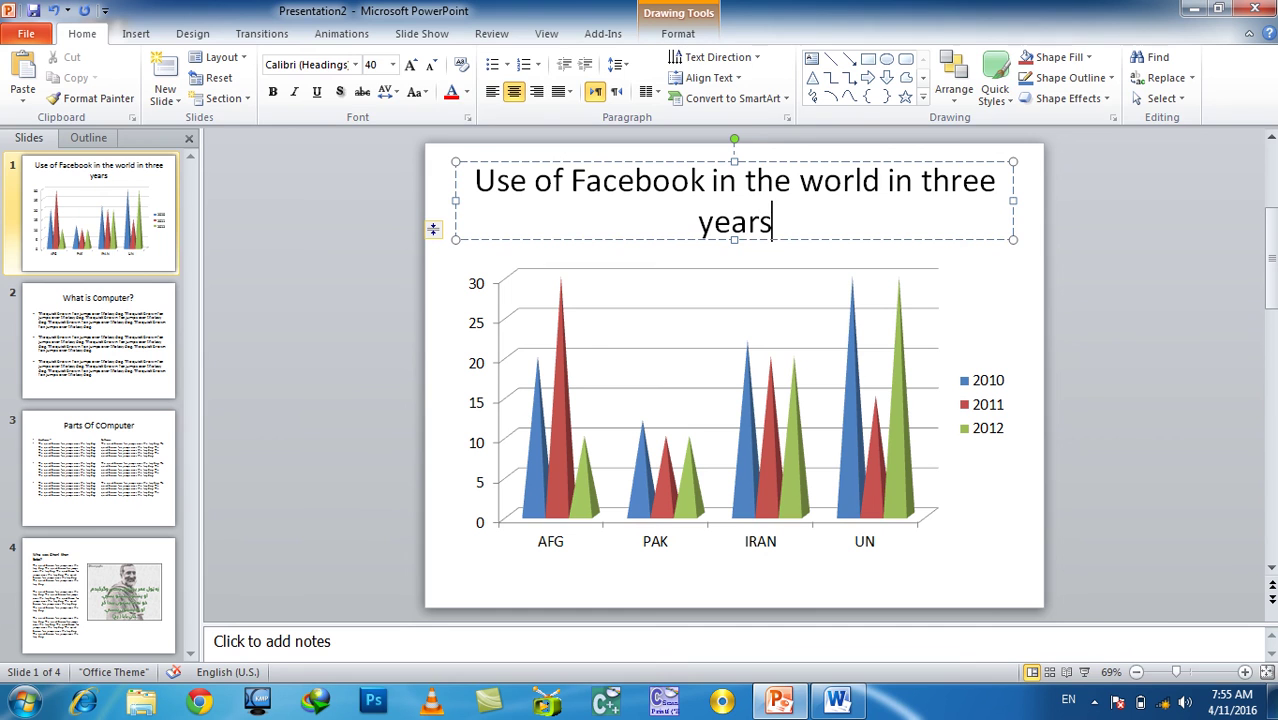
pyautogui.click(337, 201)
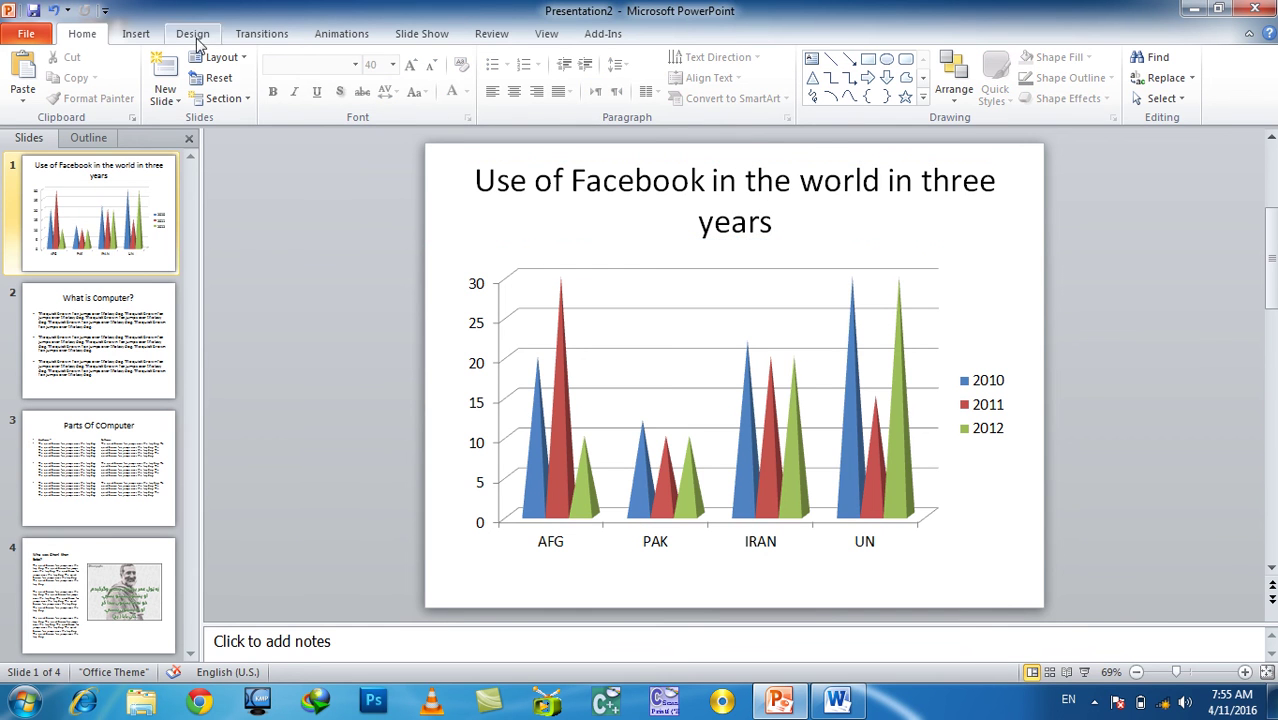
# - Drag the title box down onto the chart, then reset it to its original position
pyautogui.click(565, 222)
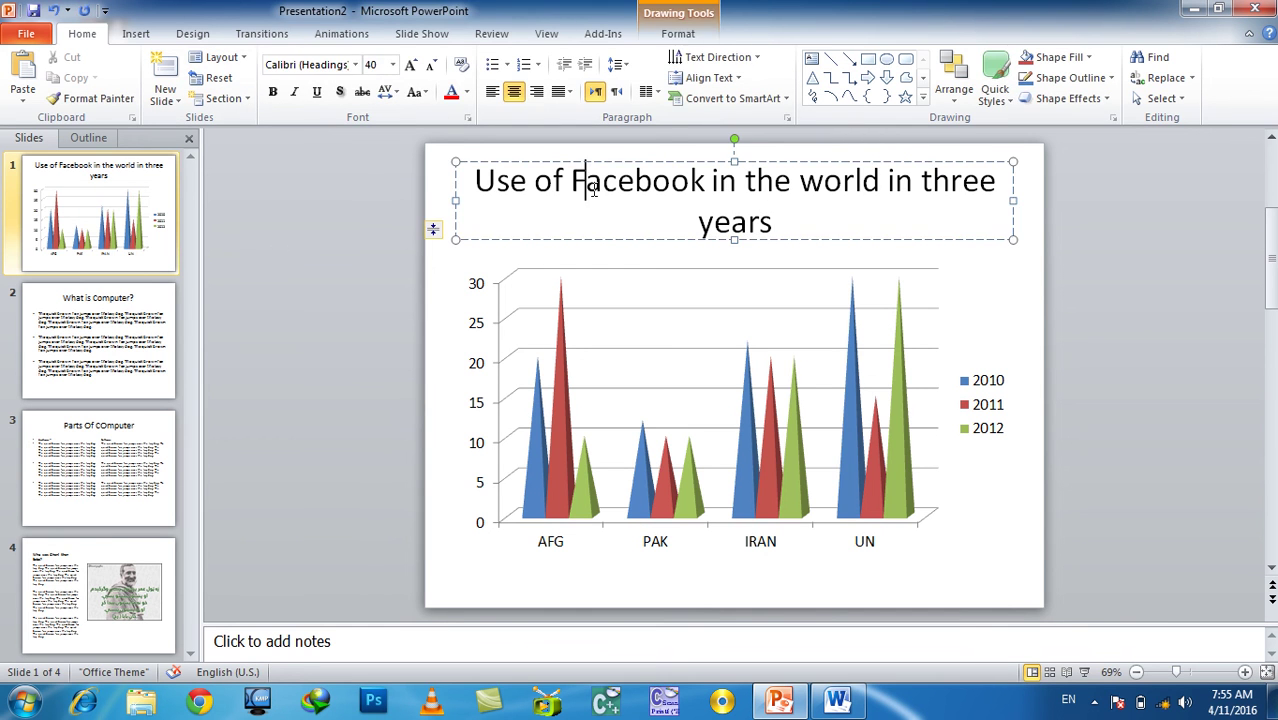
pyautogui.moveTo(622, 158); pyautogui.dragTo(622, 330)
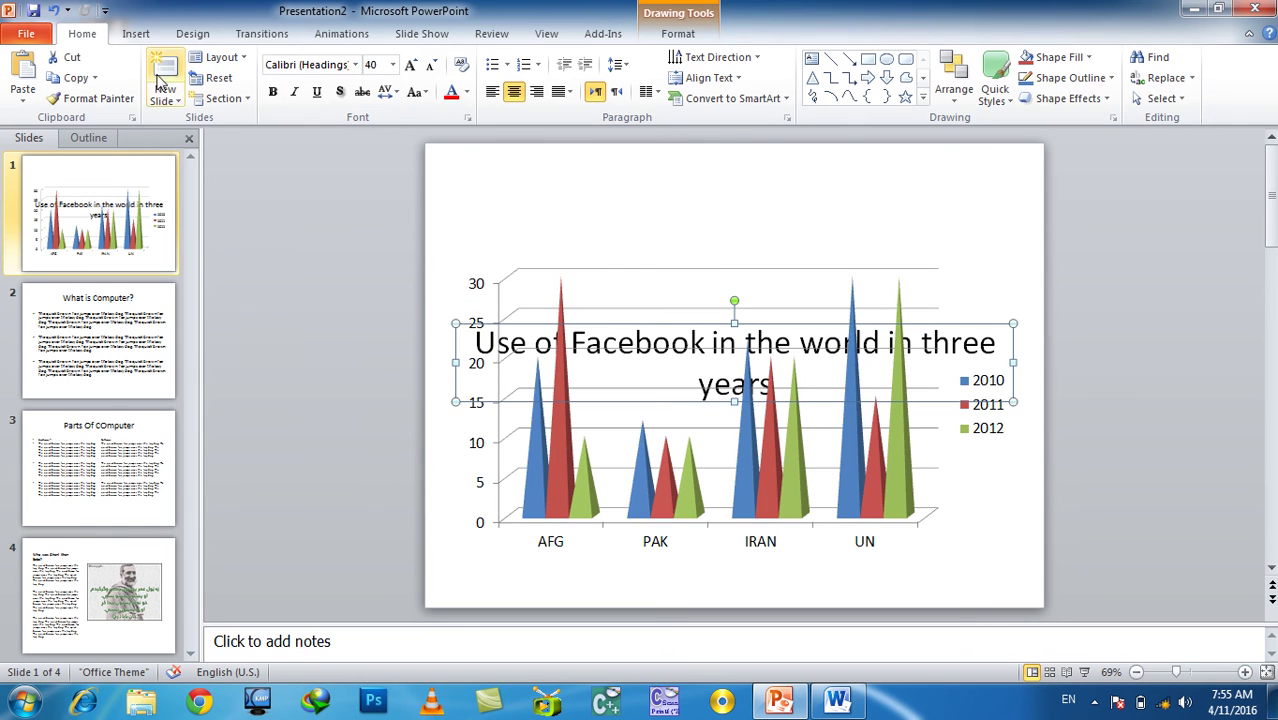
pyautogui.click(213, 80)
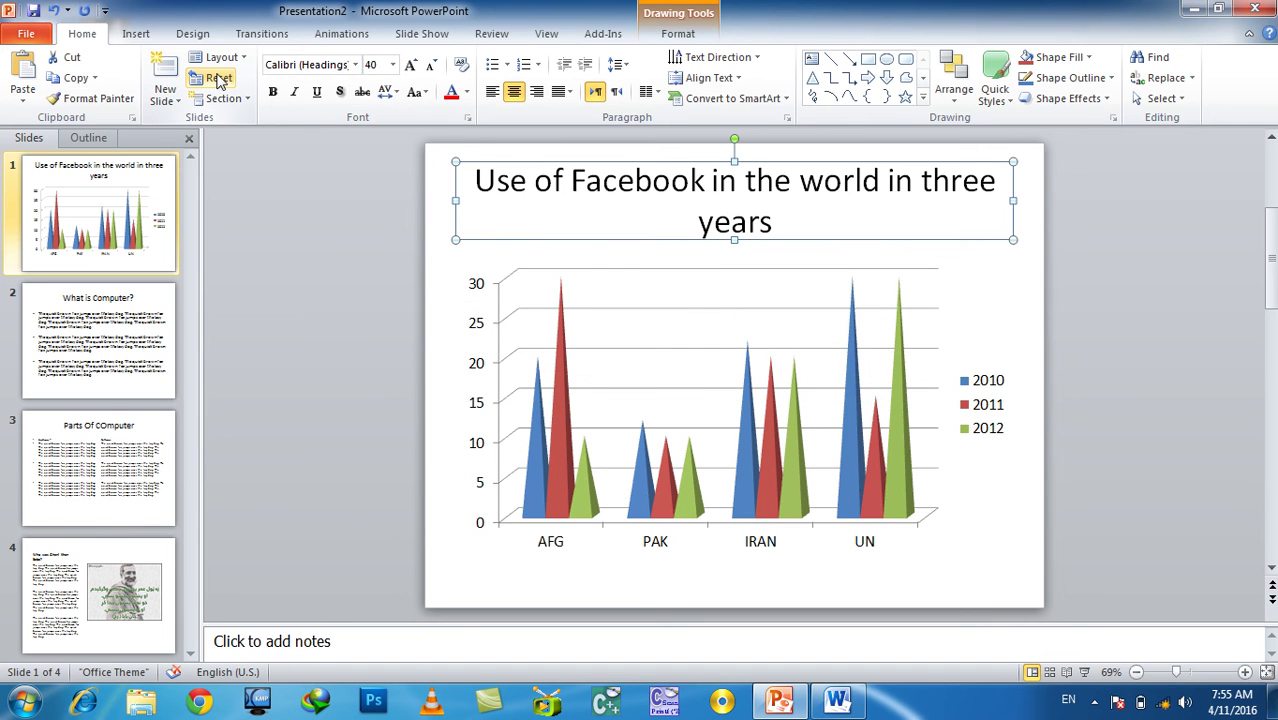
# - Browse through all four slides and return to slide 1
pyautogui.click(245, 100)
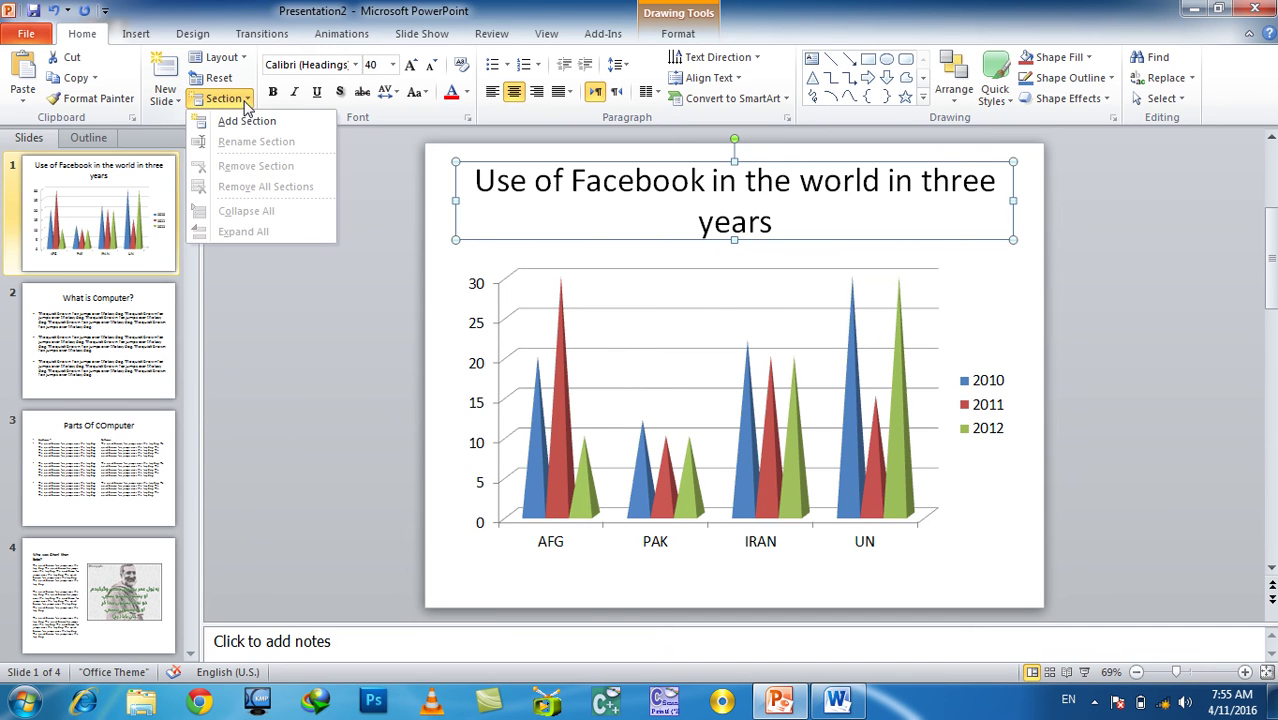
pyautogui.click(274, 415)
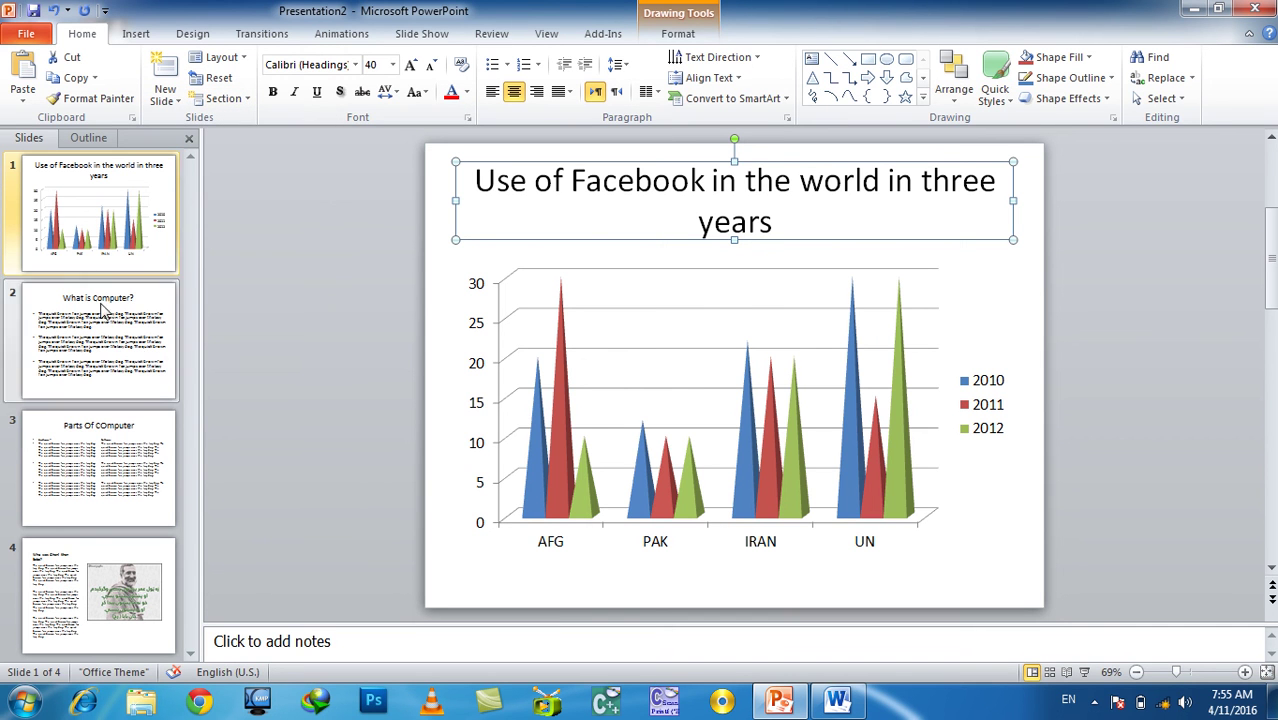
pyautogui.click(83, 236)
pyautogui.click(77, 347)
pyautogui.click(100, 465)
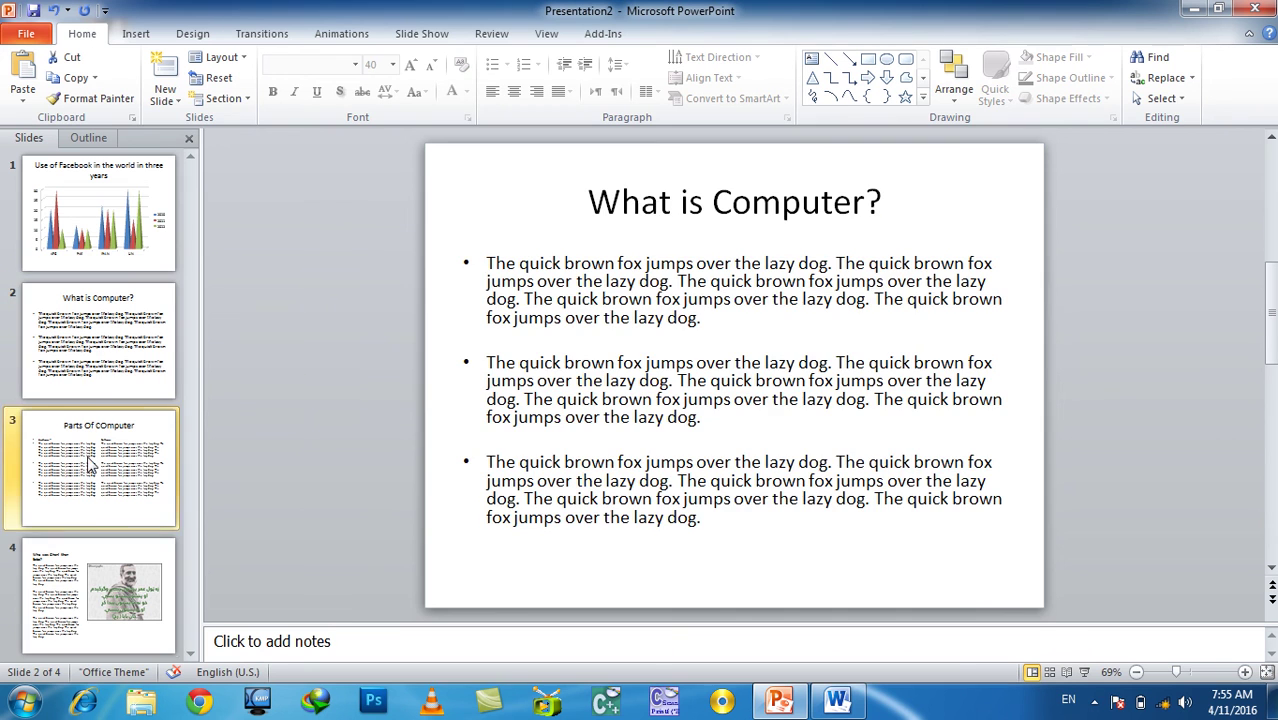
pyautogui.click(88, 603)
pyautogui.click(90, 230)
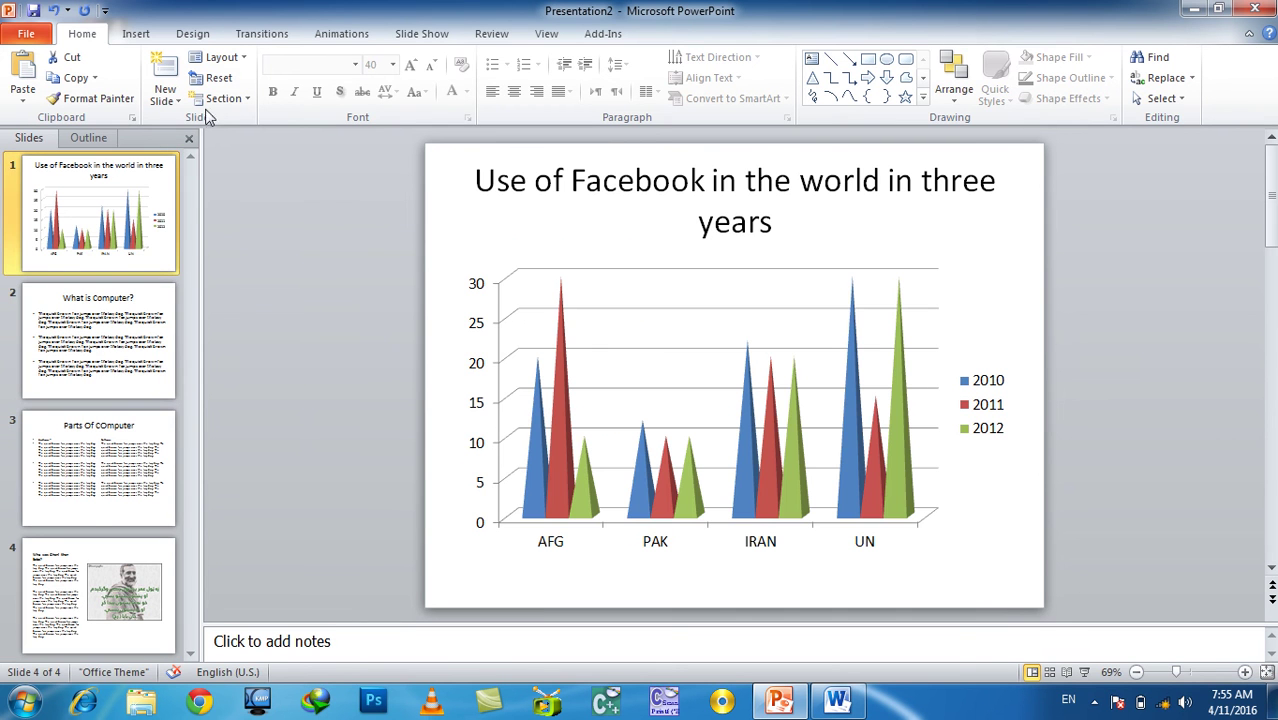
# - Add a section holding all slides and rename it 'Introduction Section'
pyautogui.click(245, 100)
pyautogui.click(247, 121)
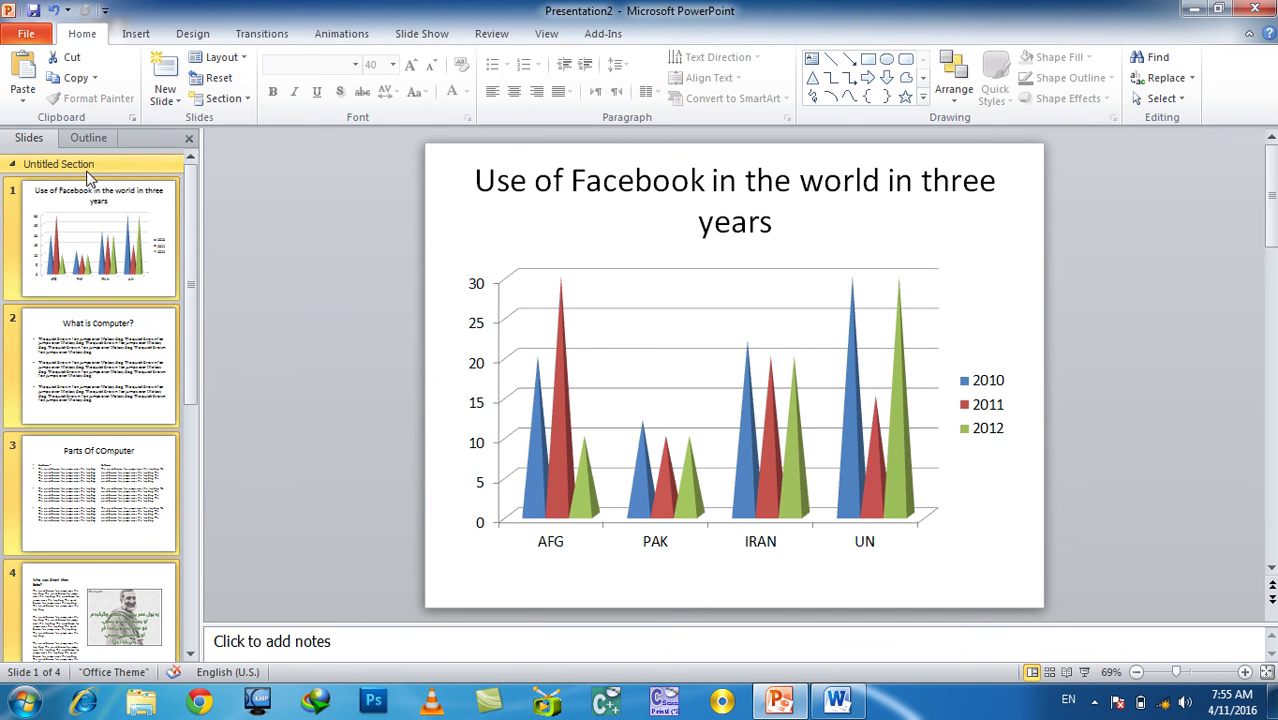
pyautogui.click(224, 98)
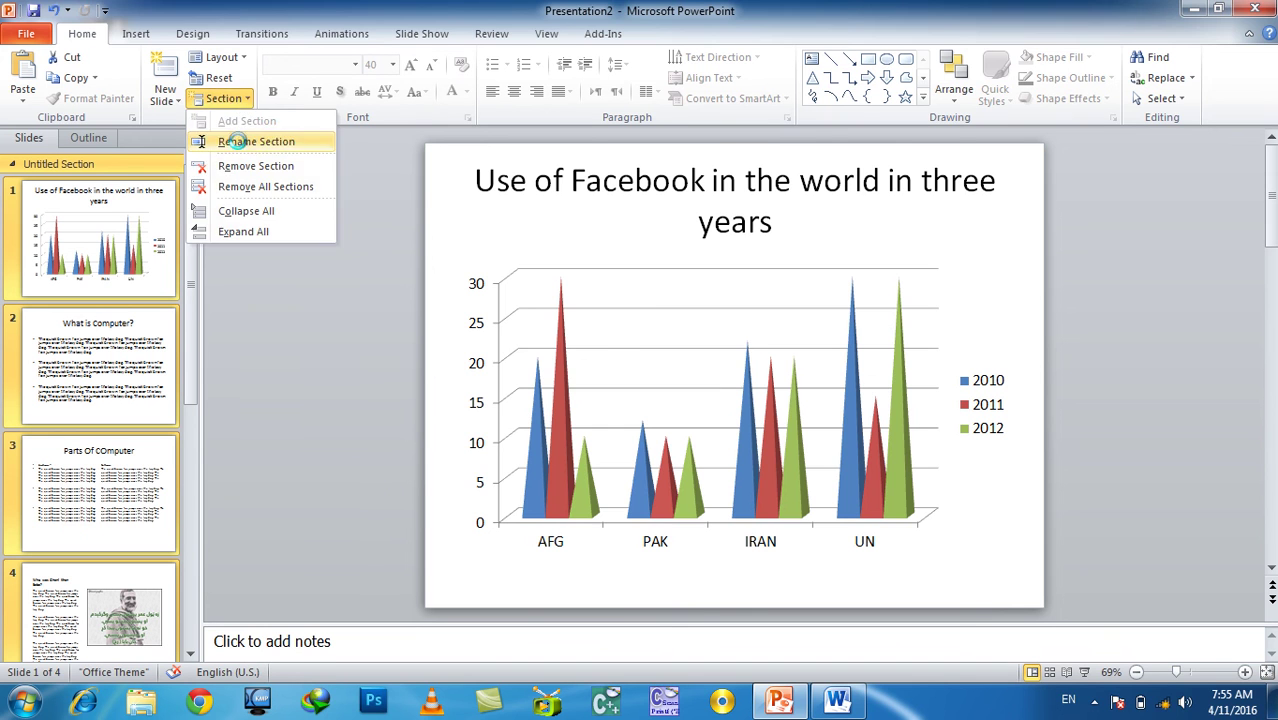
pyautogui.click(238, 142)
pyautogui.write('Firest')
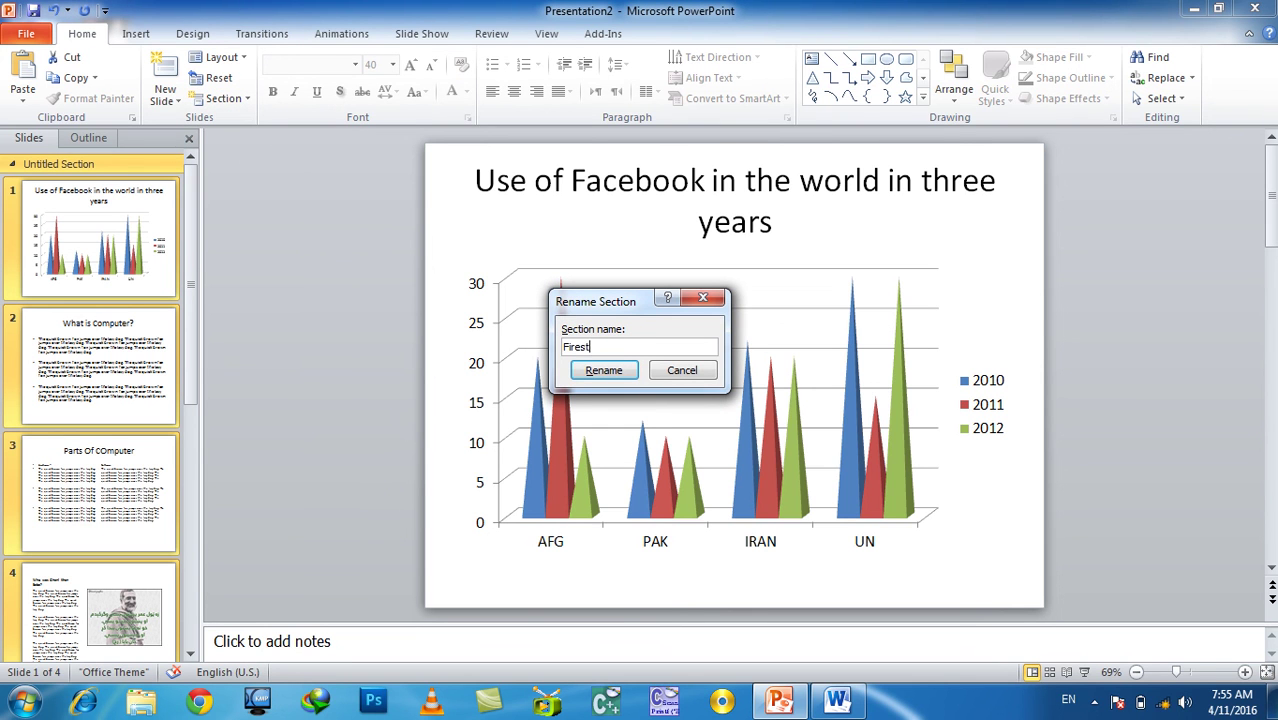
pyautogui.press('BackSpace')
pyautogui.write('n')
pyautogui.press('Return')
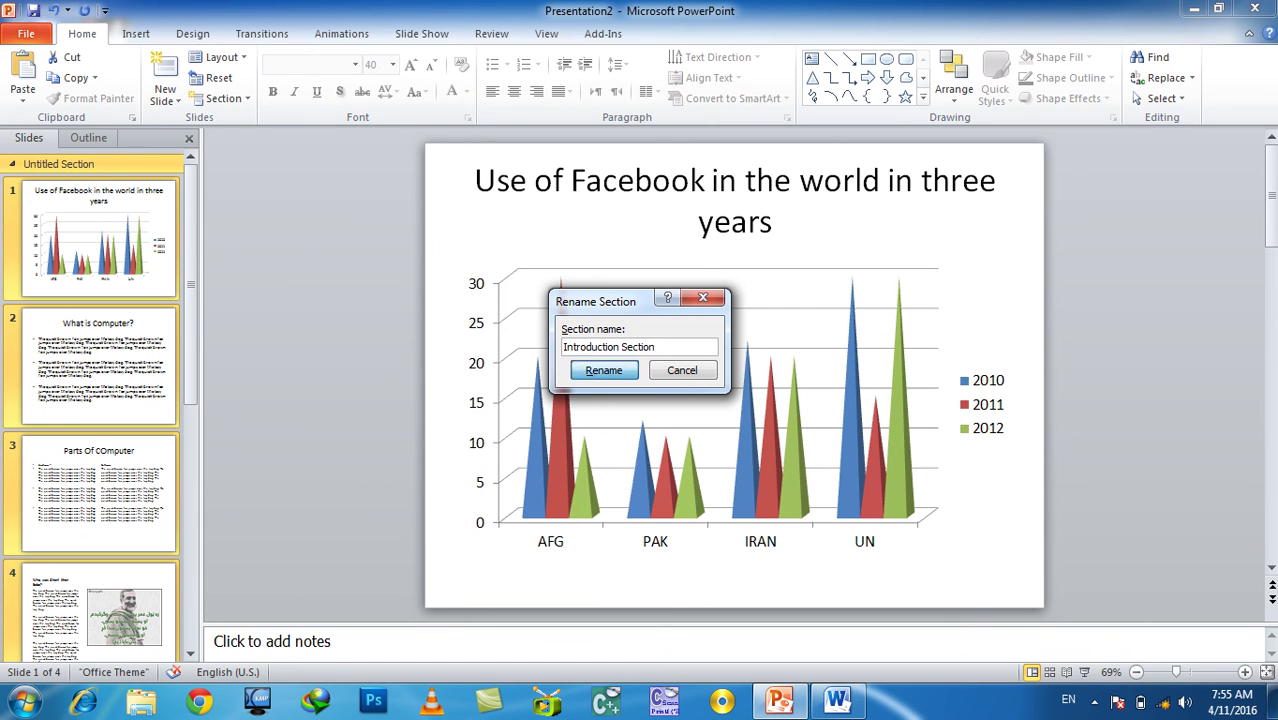
# - Add a section starting at the Parts Of COmputer slide and name it 'Main Section'
pyautogui.click(93, 364)
pyautogui.click(95, 500)
pyautogui.click(233, 101)
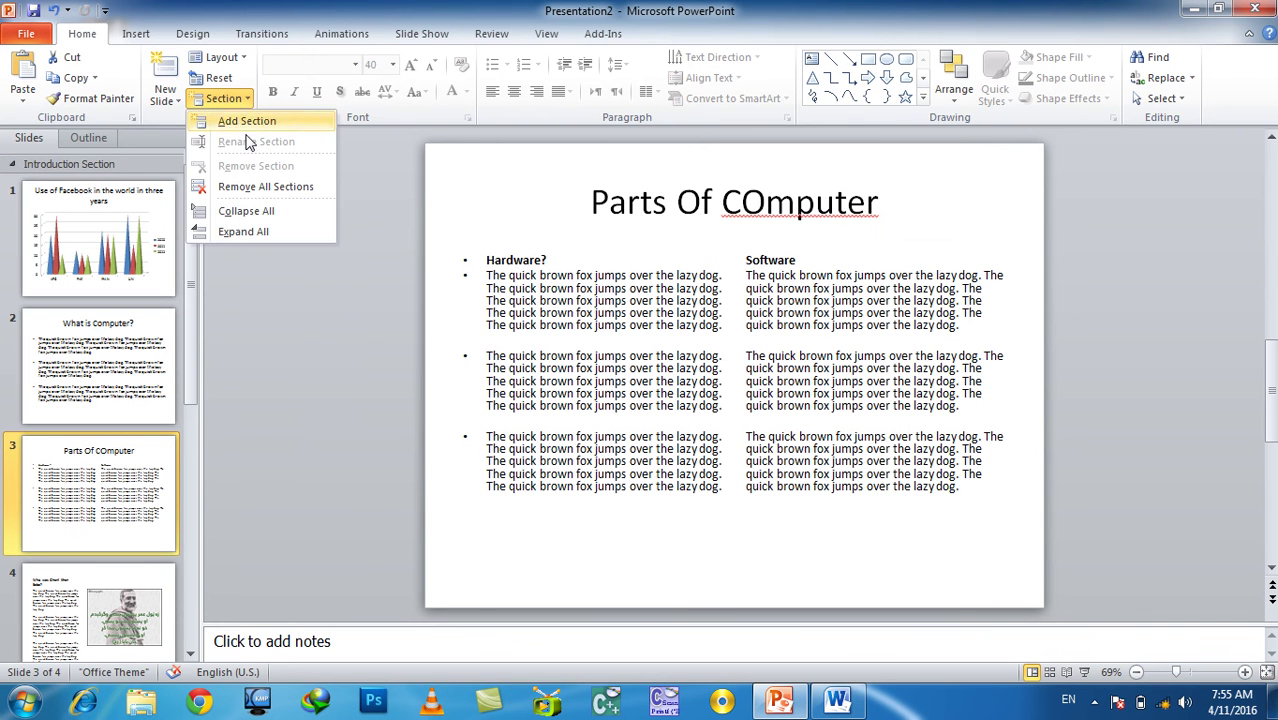
pyautogui.click(254, 121)
pyautogui.click(228, 98)
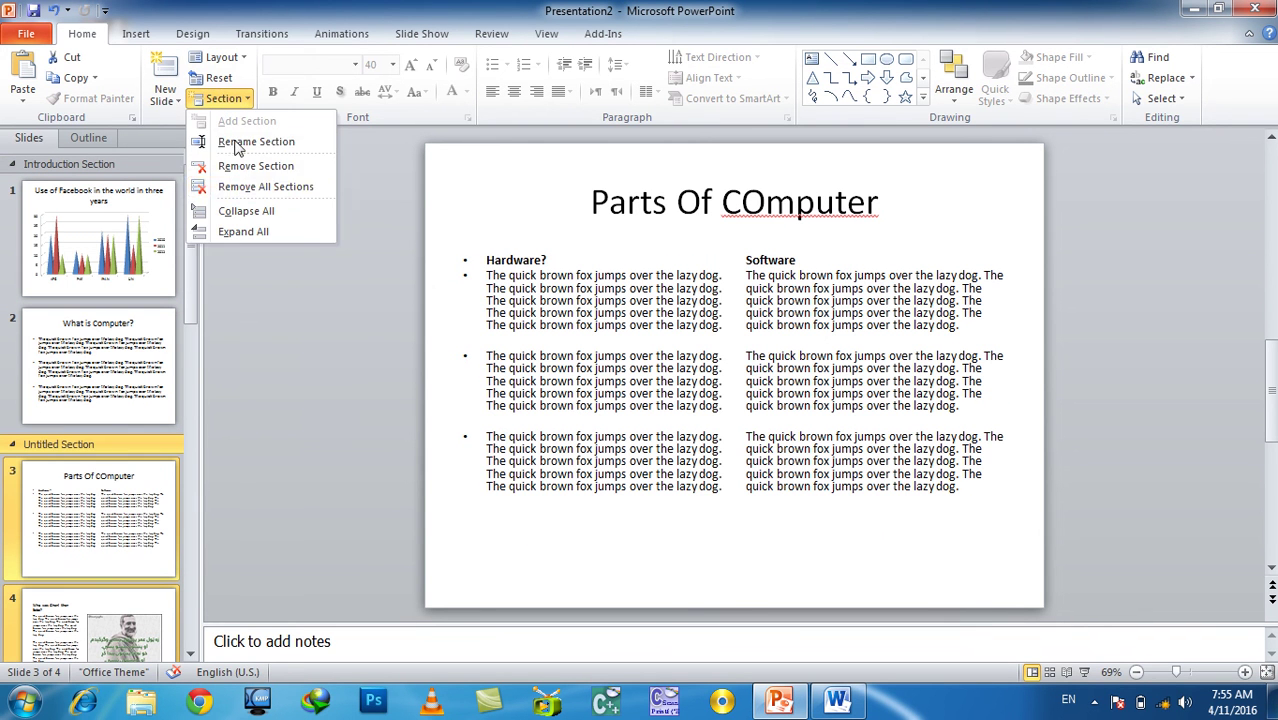
pyautogui.click(264, 143)
pyautogui.write('Main Section')
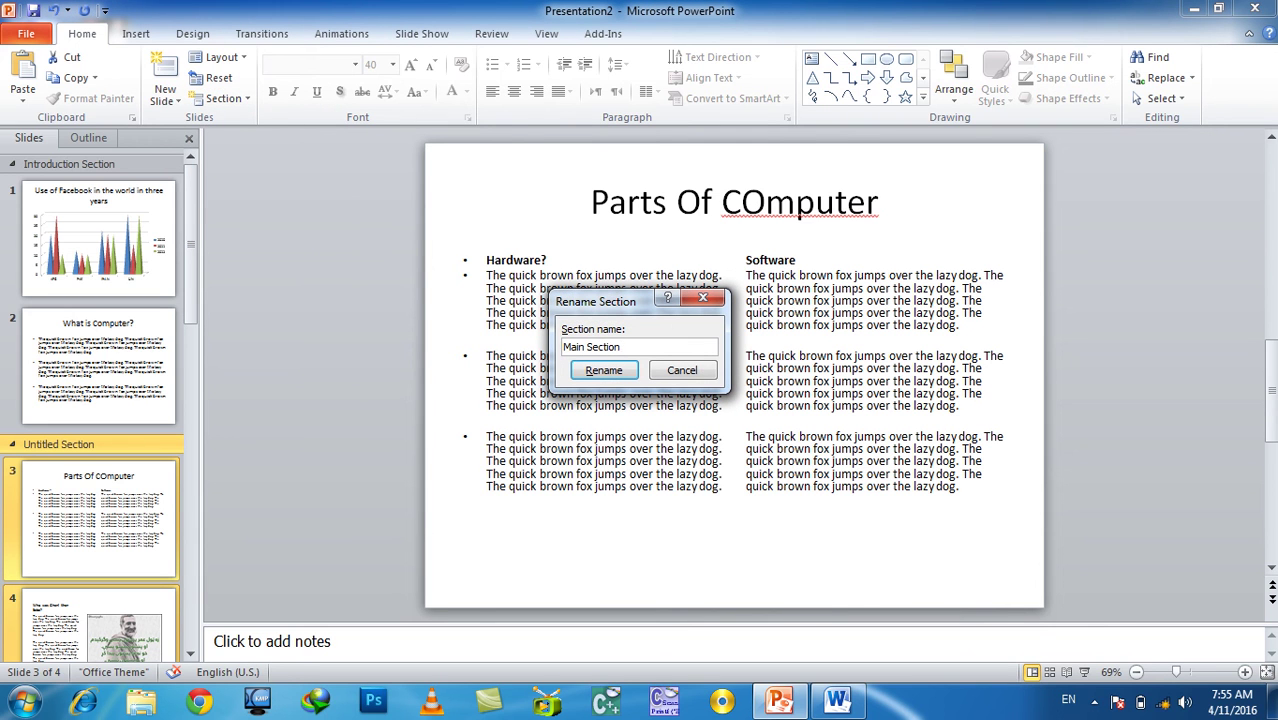
pyautogui.press('Return')
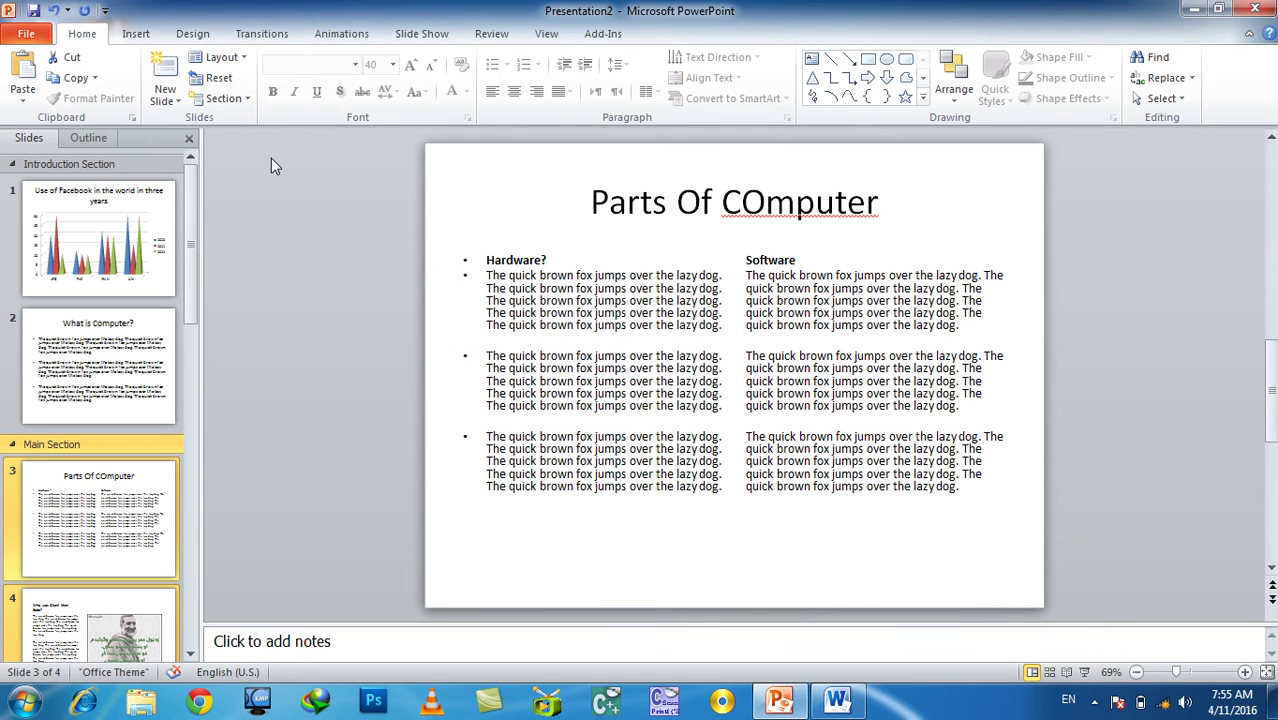
# - Collapse all sections, select the Introduction Section's slide, then expand all sections again
pyautogui.scroll(-2, 150, 372)
pyautogui.scroll(2, 150, 372)
pyautogui.scroll(-2, 140, 400)
pyautogui.scroll(2, 125, 478)
pyautogui.click(220, 98)
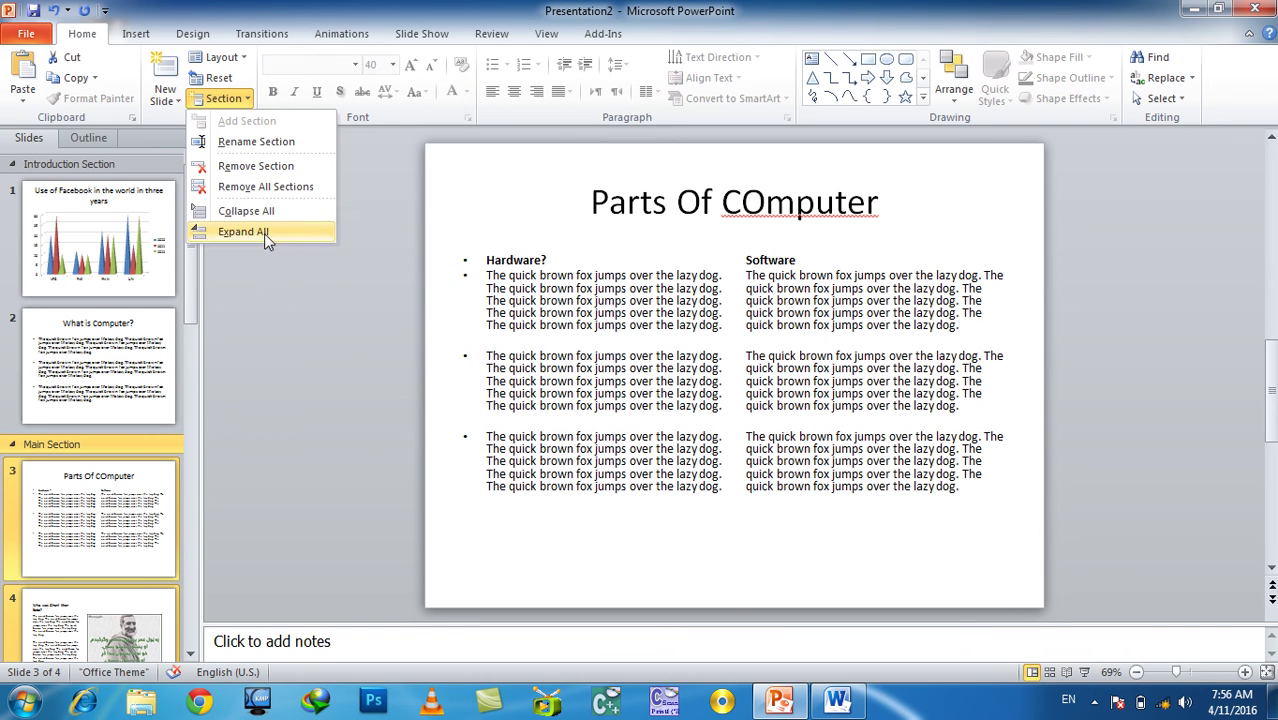
pyautogui.click(260, 212)
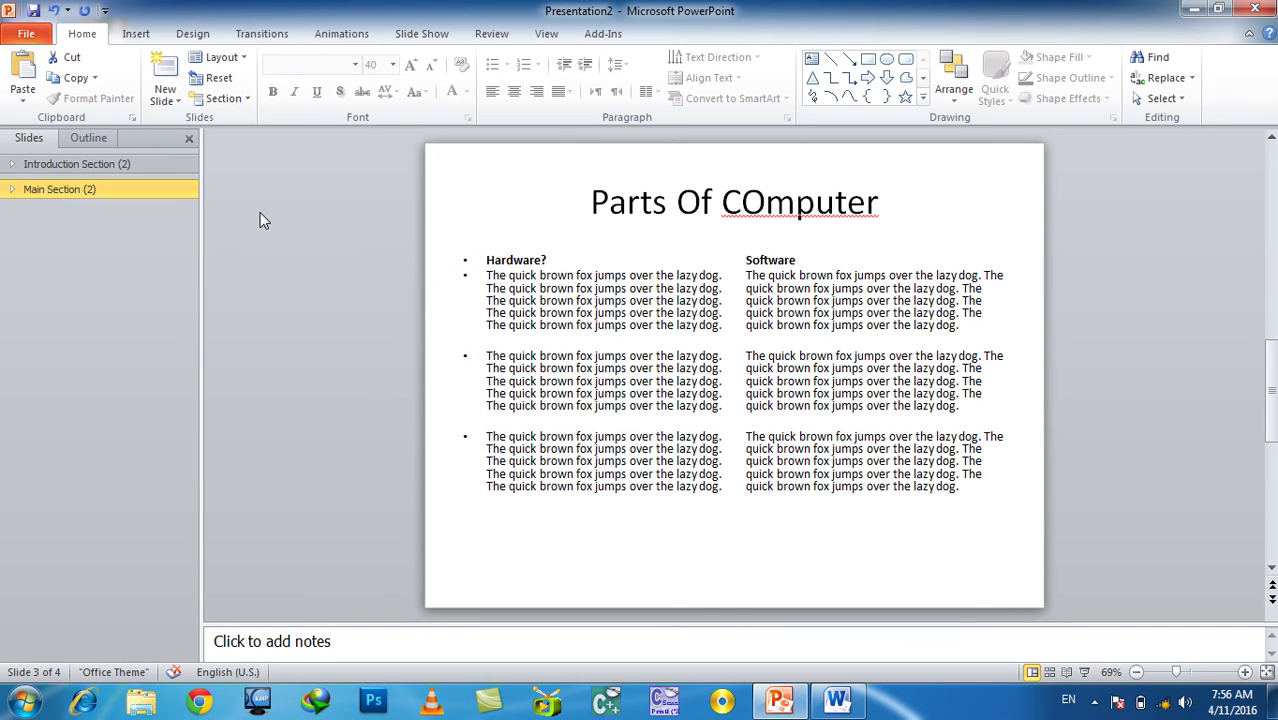
pyautogui.click(88, 164)
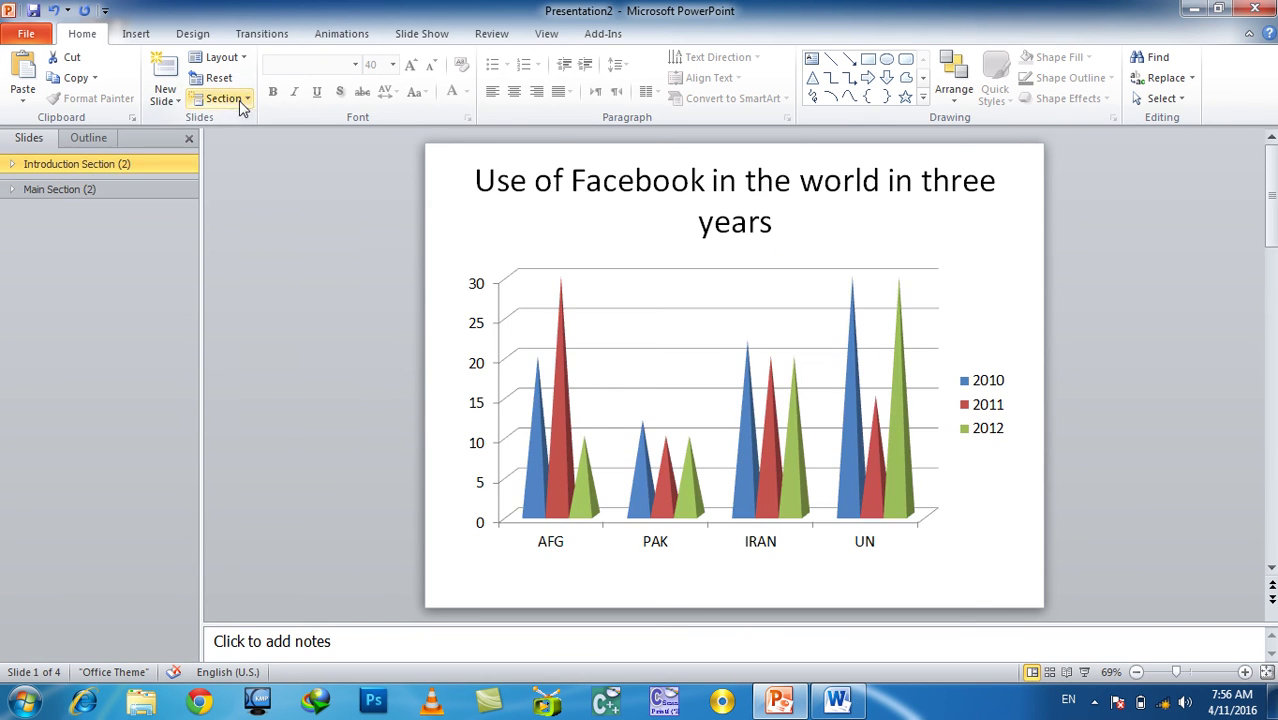
pyautogui.click(225, 98)
pyautogui.click(235, 233)
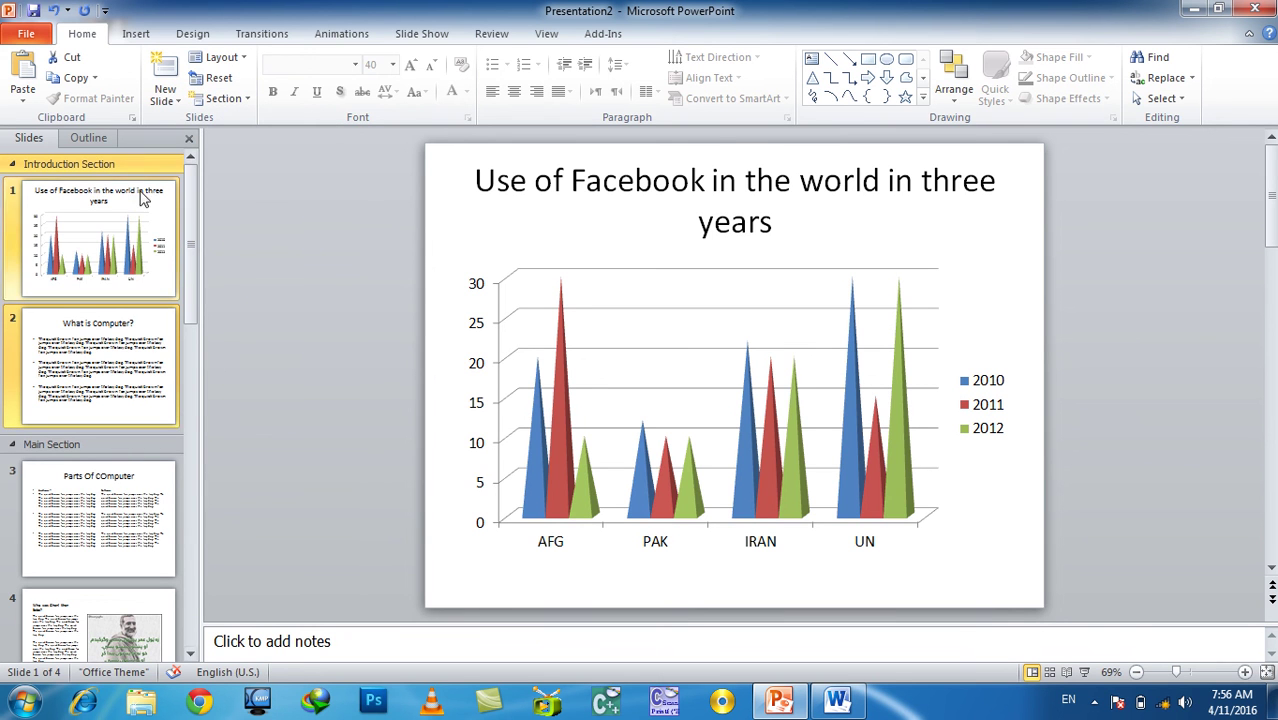
# - Collapse the sections again, pick the Main Section's Parts Of COmputer slide, and expand all
pyautogui.click(170, 98)
pyautogui.click(220, 99)
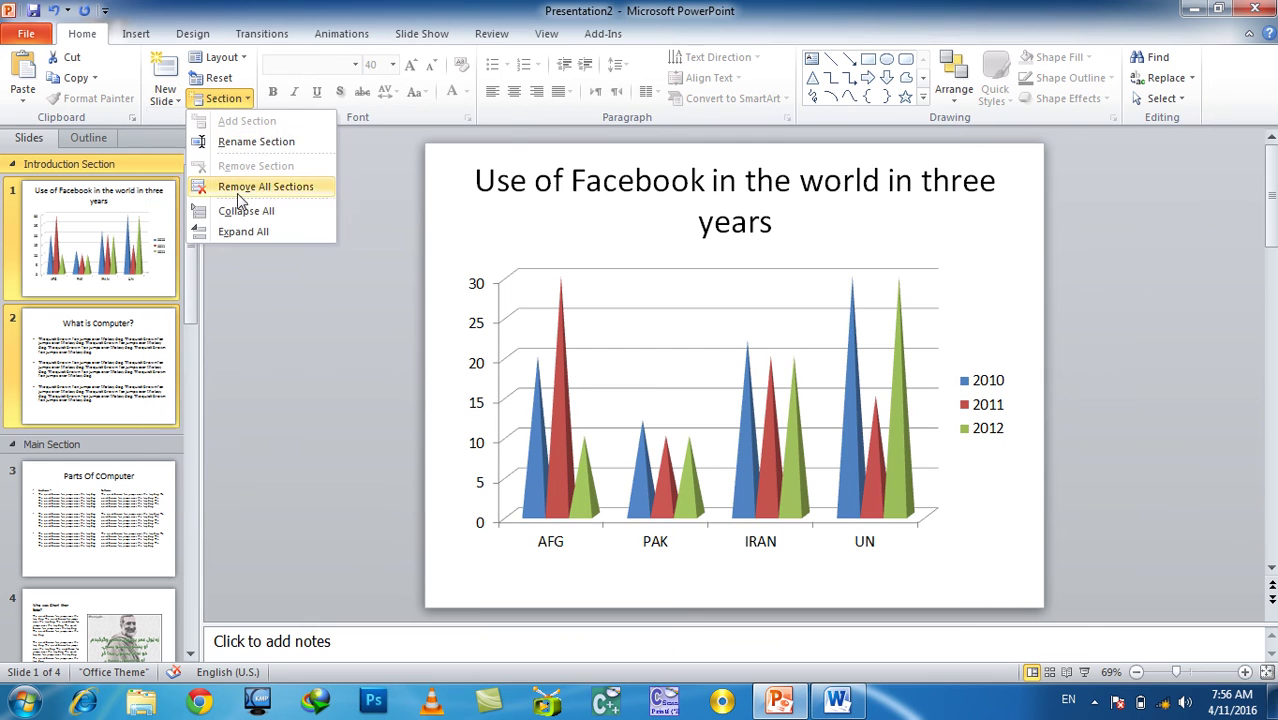
pyautogui.click(245, 211)
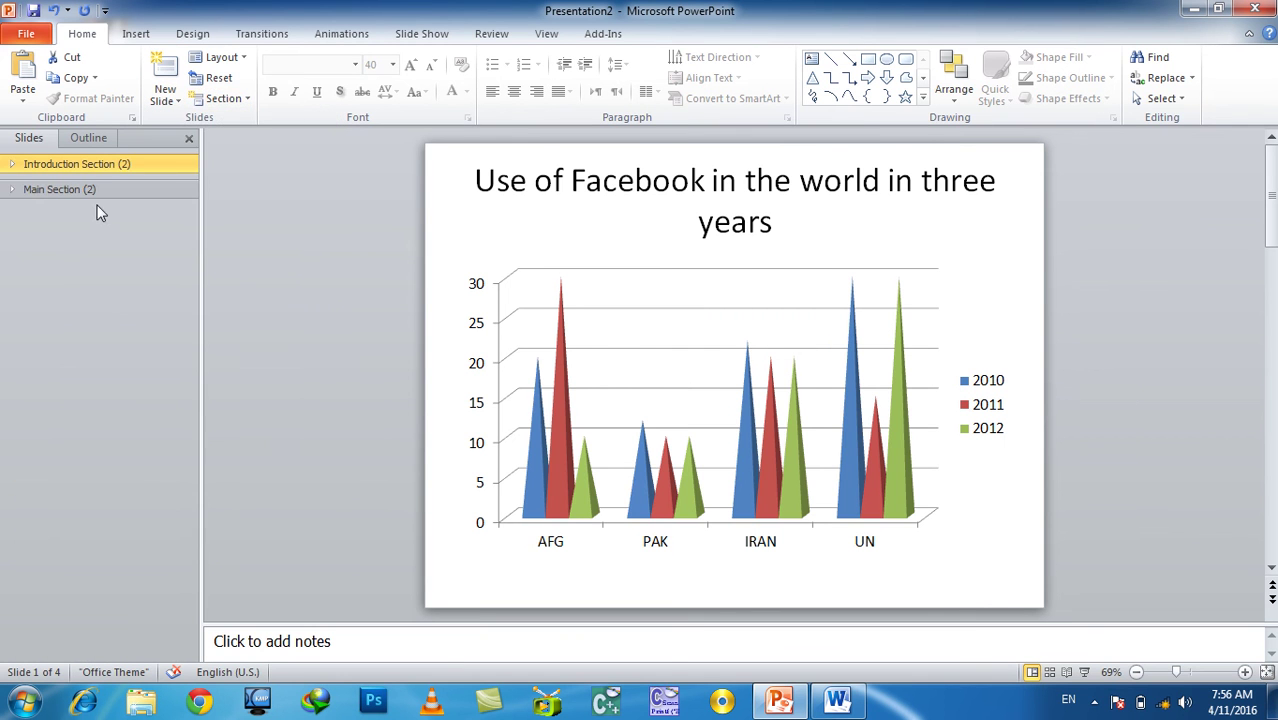
pyautogui.click(100, 190)
pyautogui.click(222, 100)
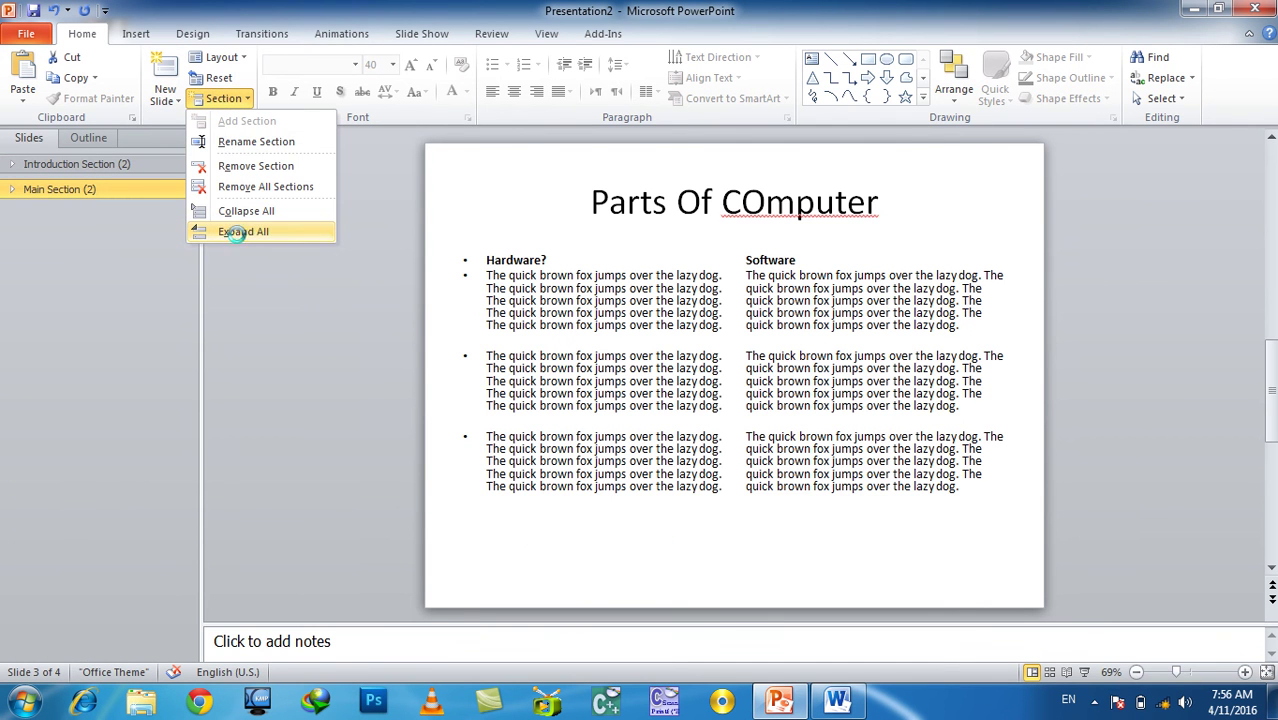
pyautogui.click(237, 234)
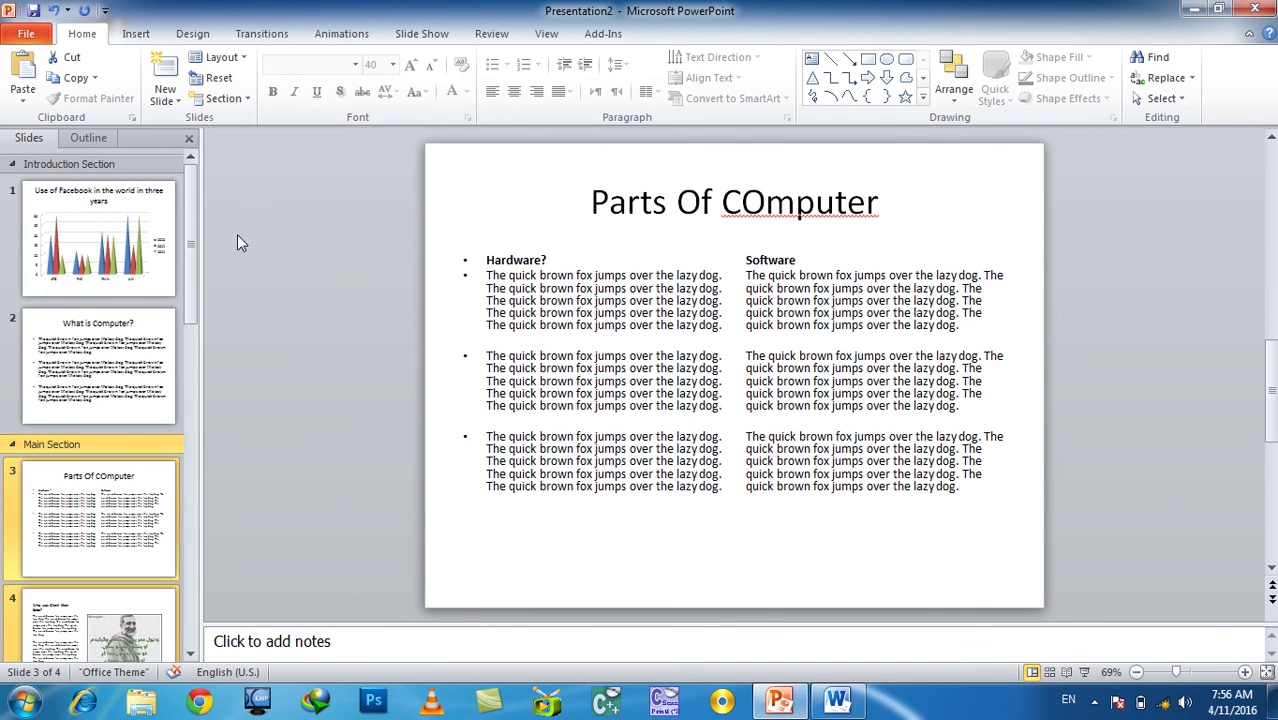
pyautogui.click(220, 100)
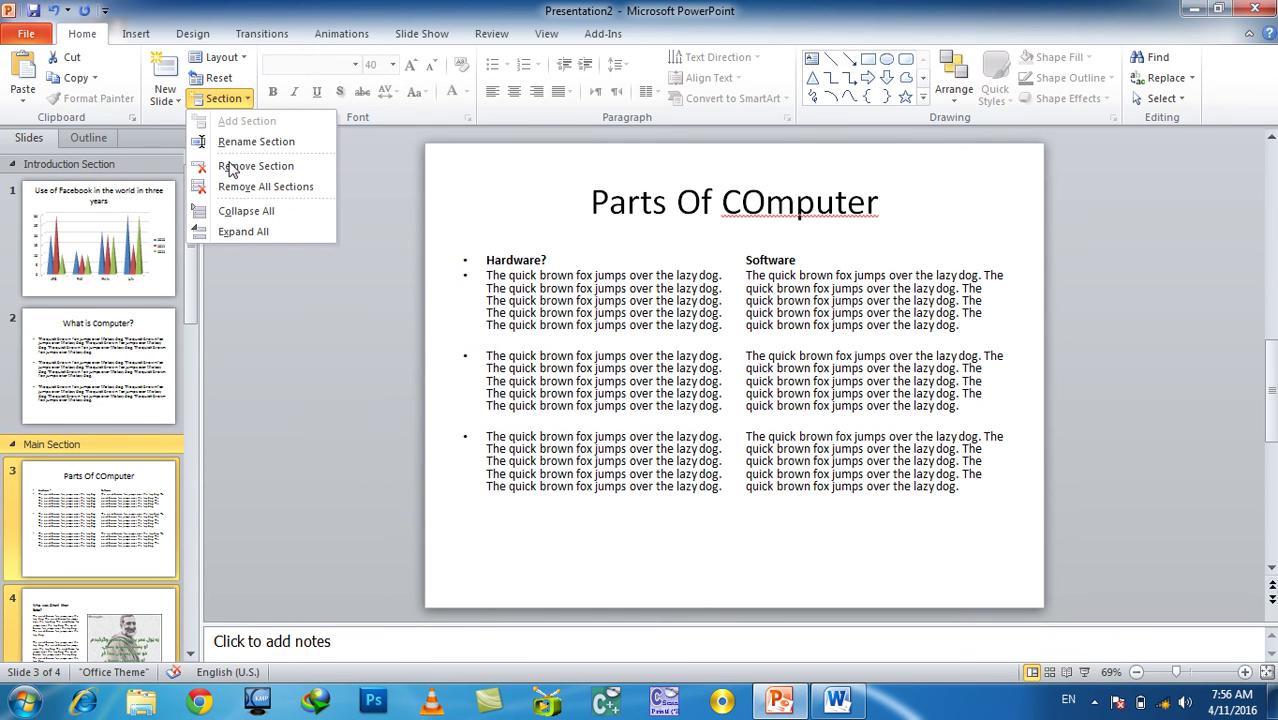
pyautogui.click(271, 398)
pyautogui.click(578, 350)
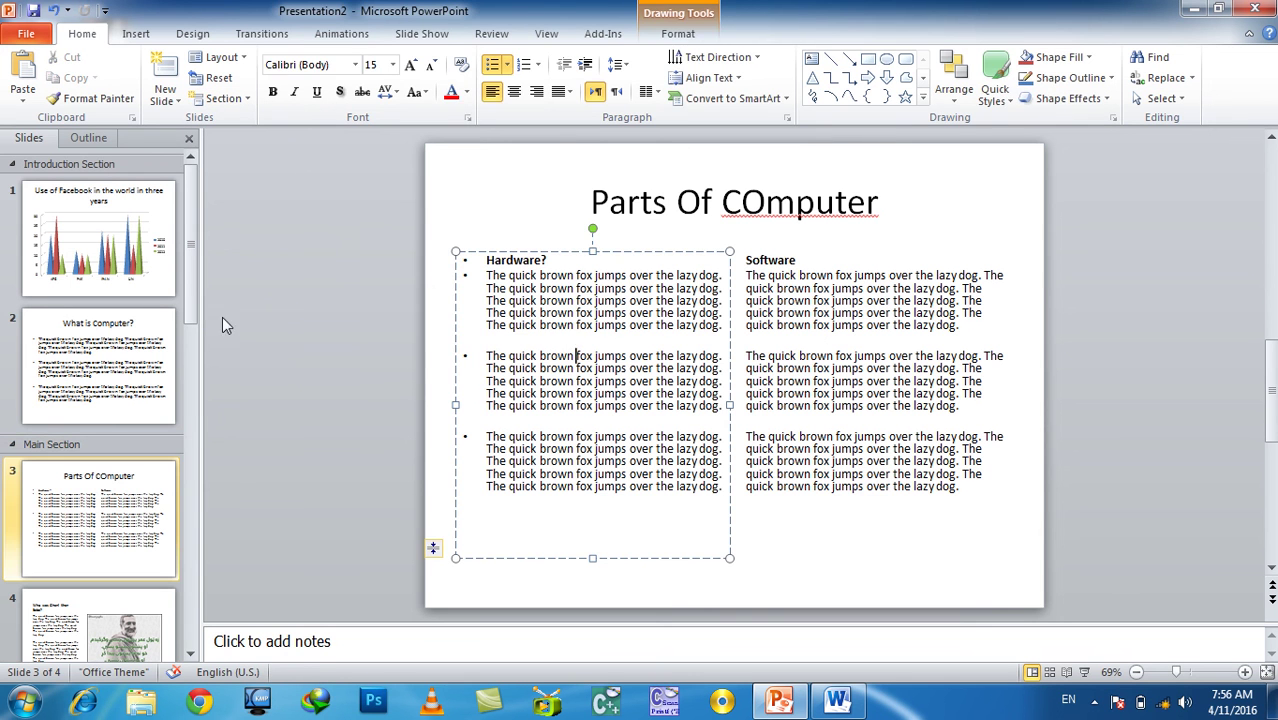
# - Select the chart slide title and try bold, italic, underline, shadow and strikethrough, removing most again
pyautogui.click(120, 240)
pyautogui.tripleClick(627, 181)
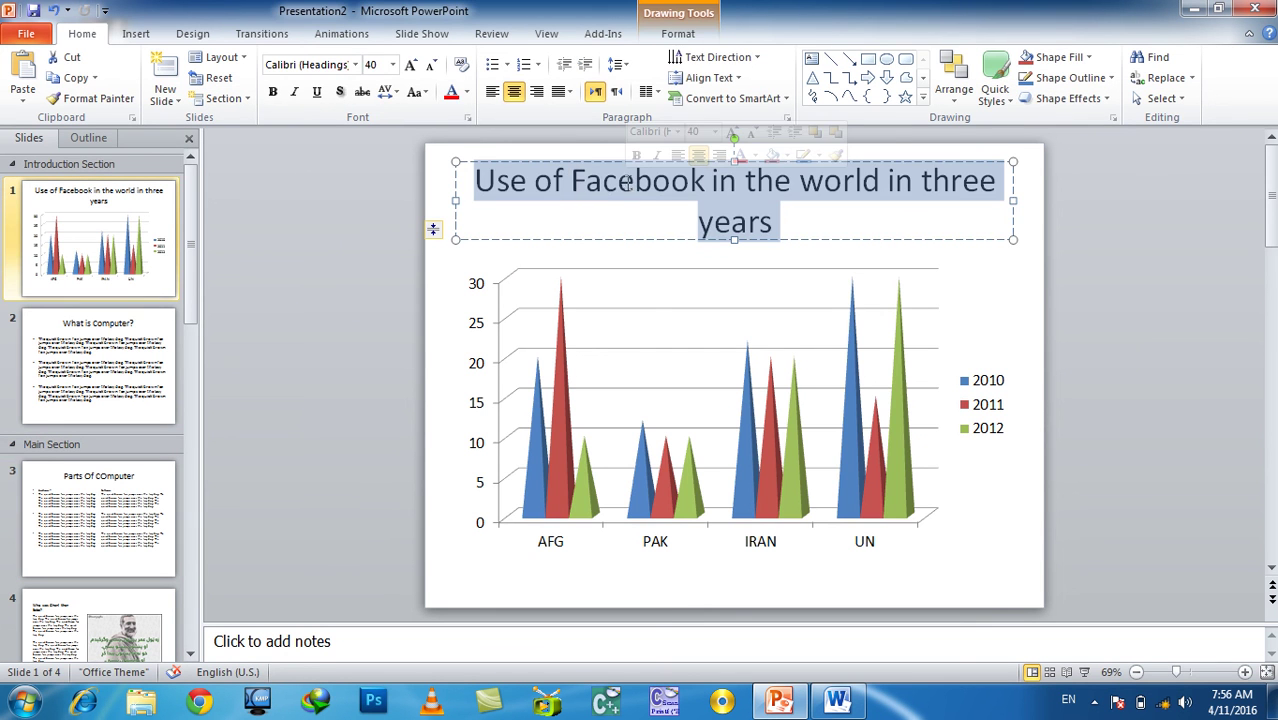
pyautogui.click(271, 92)
pyautogui.click(271, 92)
pyautogui.click(294, 92)
pyautogui.click(315, 92)
pyautogui.click(315, 92)
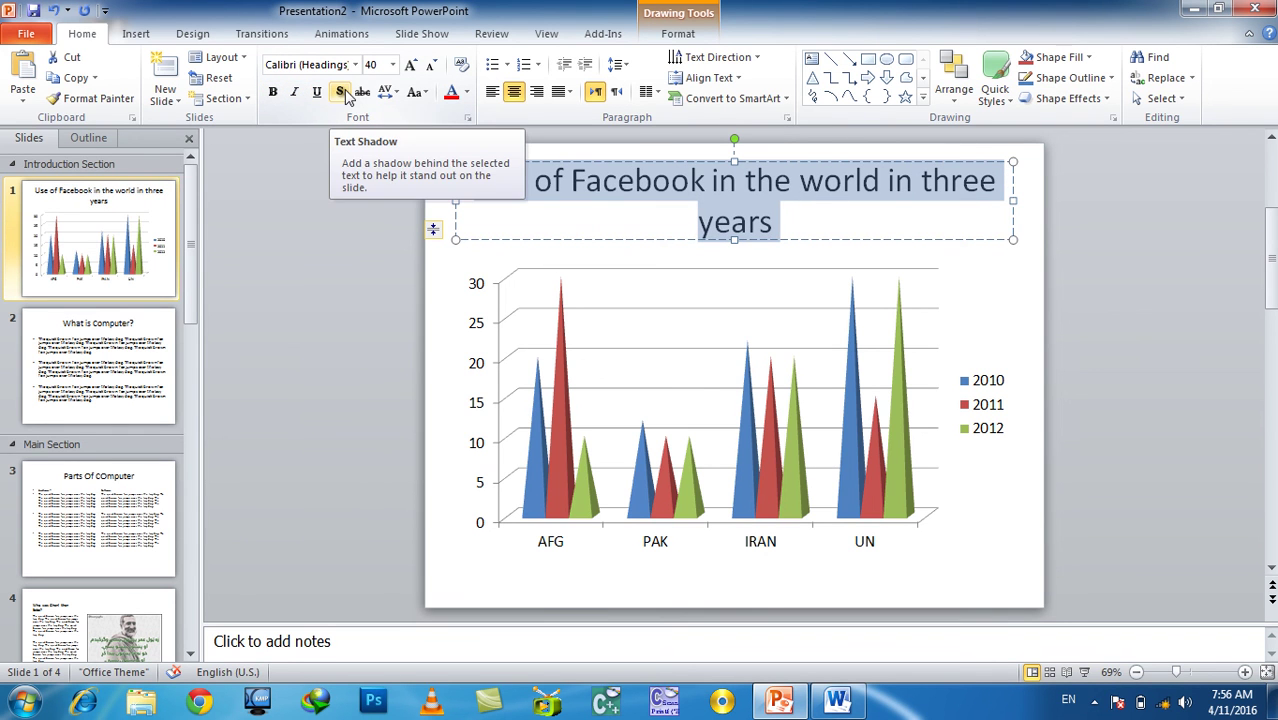
pyautogui.click(341, 92)
pyautogui.click(341, 92)
pyautogui.click(341, 92)
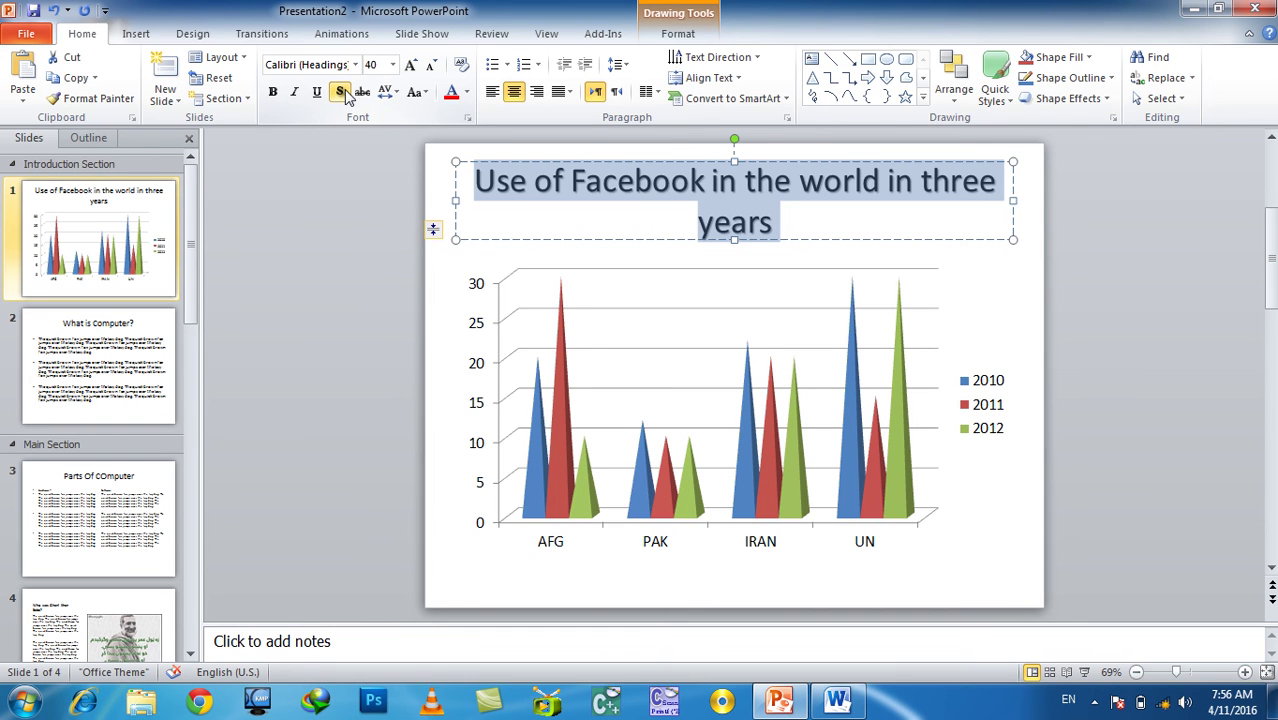
pyautogui.click(345, 92)
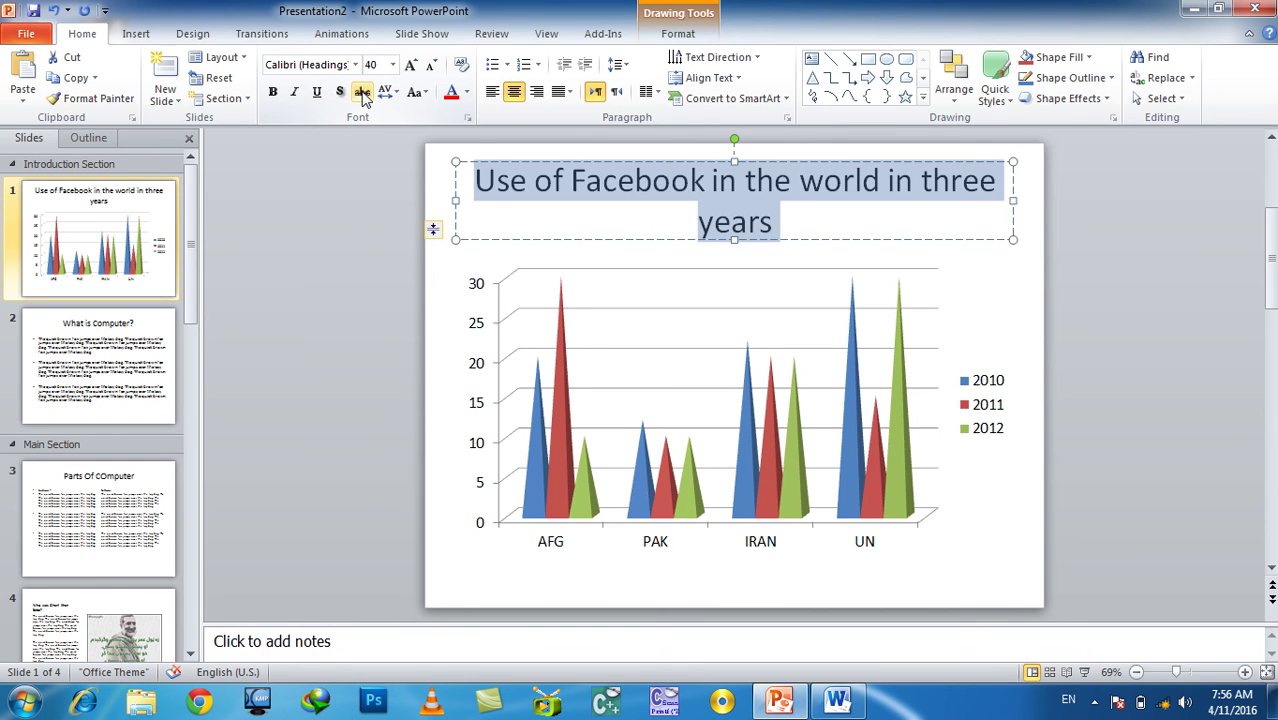
pyautogui.click(363, 92)
pyautogui.click(363, 92)
# - Try tight and very tight letter spacing, then apply slightly increased expanded spacing
pyautogui.click(395, 93)
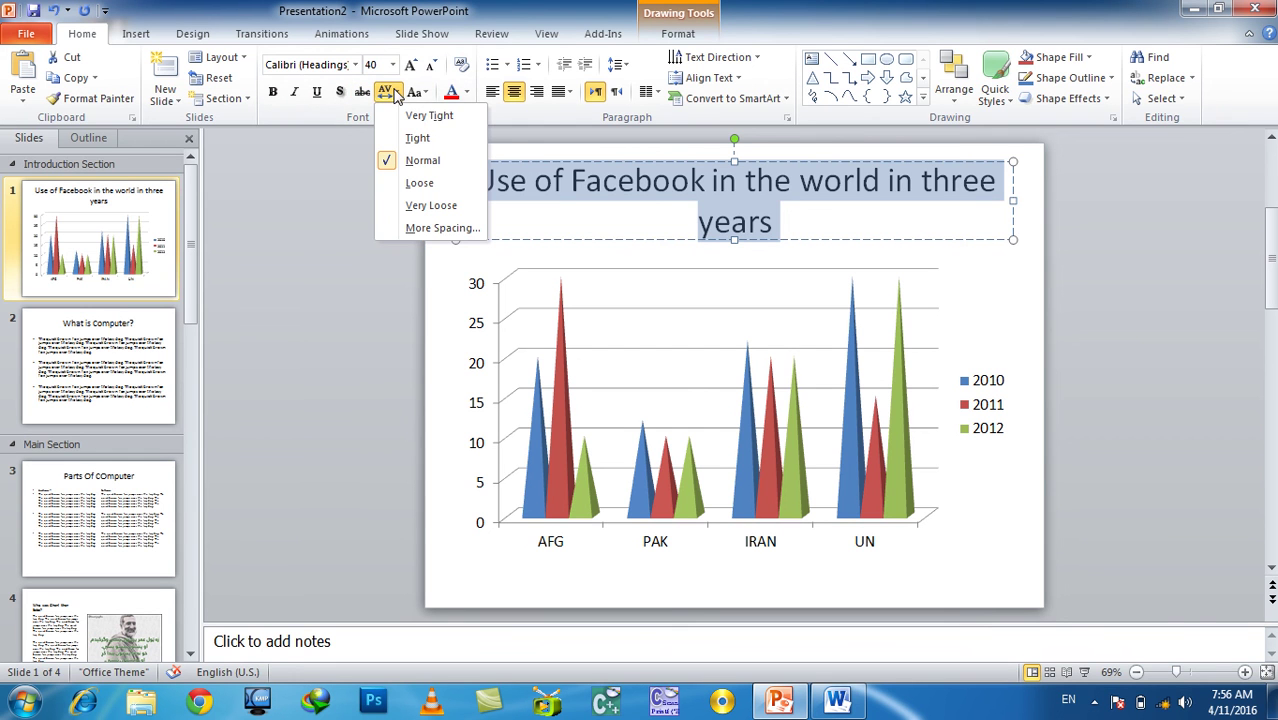
pyautogui.click(417, 138)
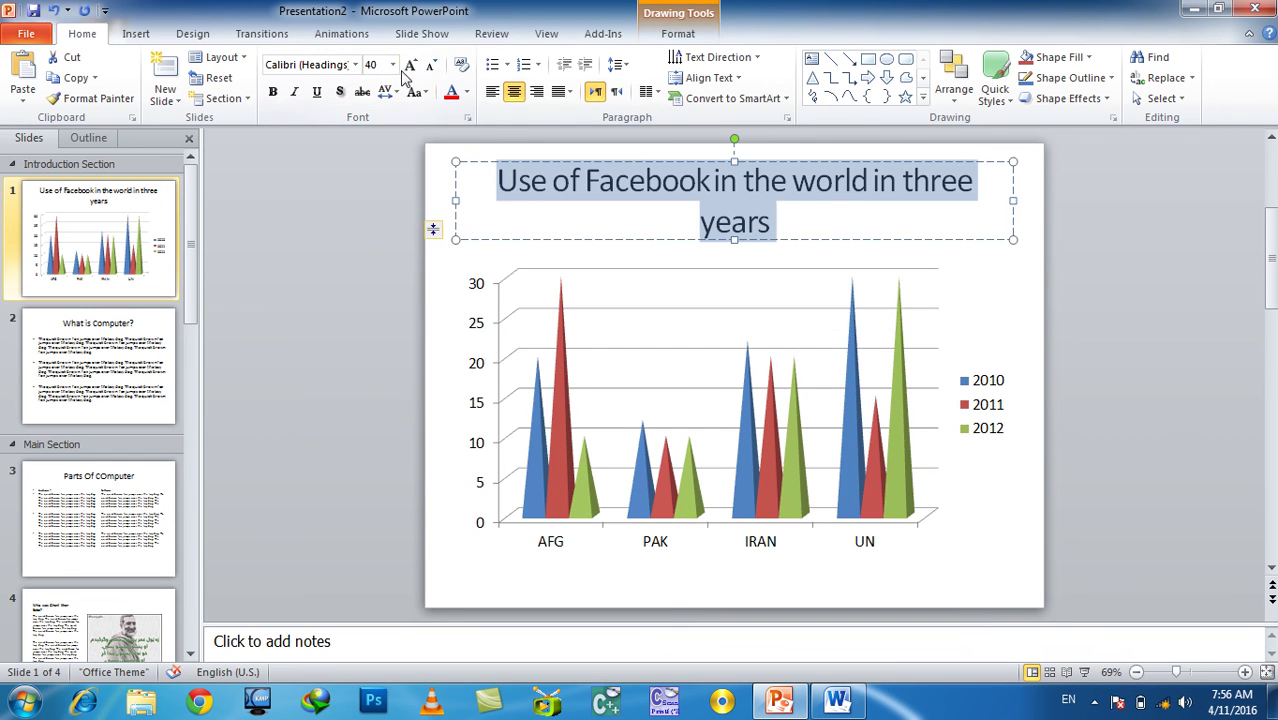
pyautogui.click(390, 92)
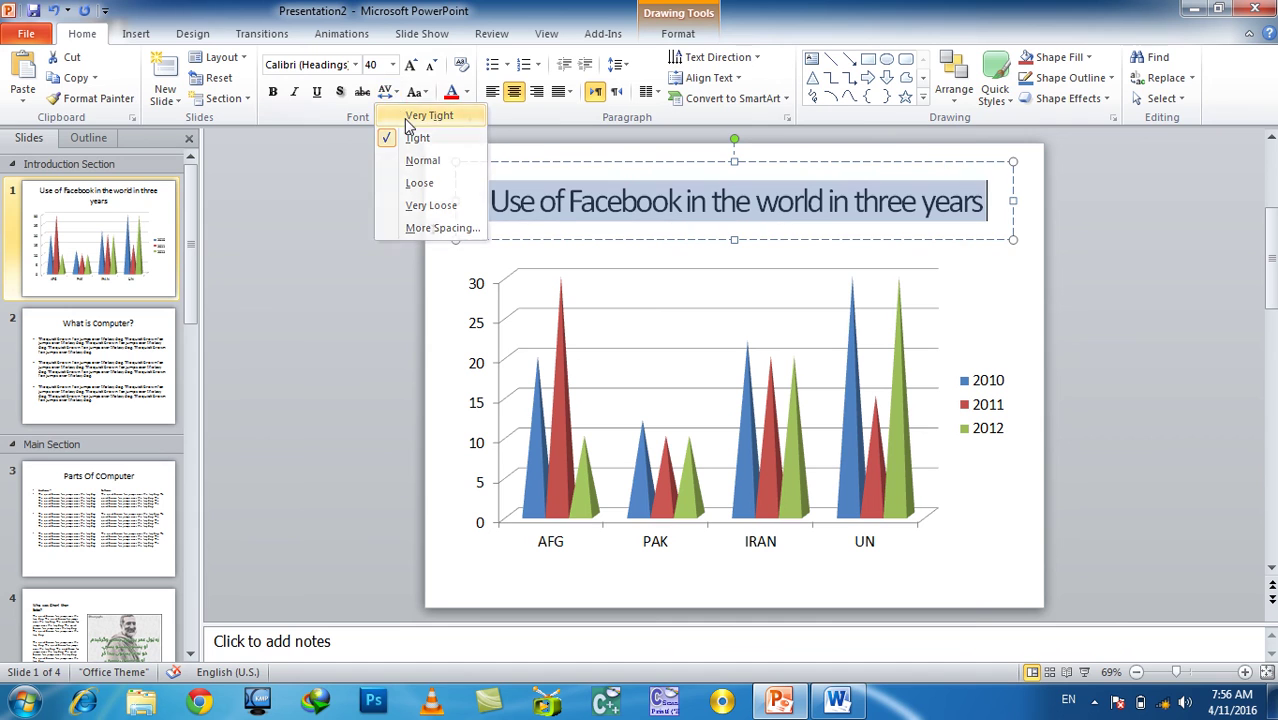
pyautogui.click(408, 117)
pyautogui.click(390, 92)
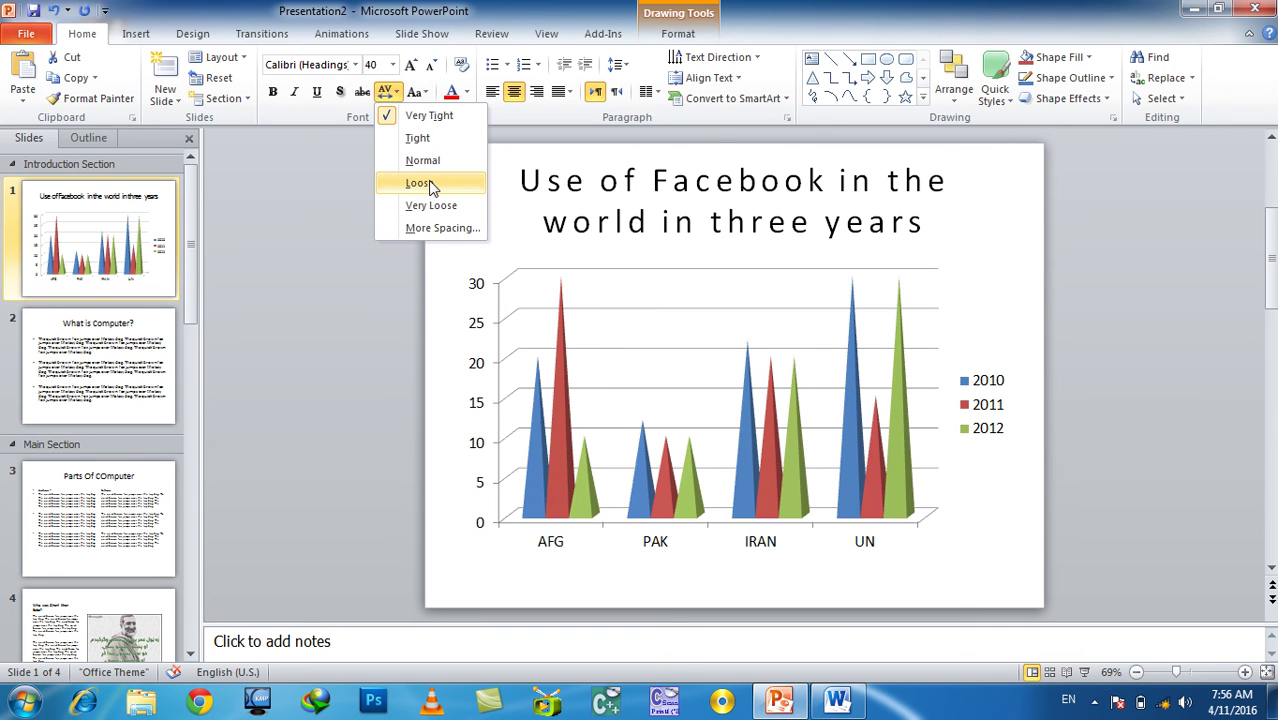
pyautogui.click(440, 228)
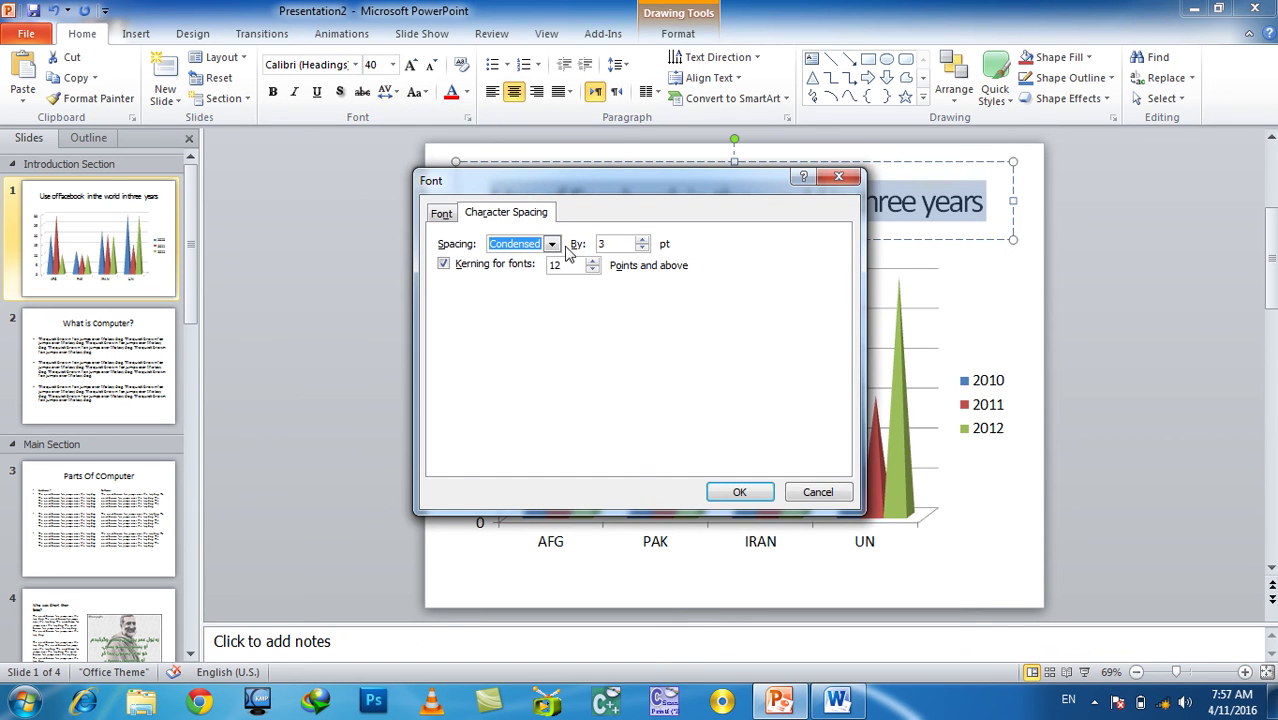
pyautogui.click(551, 245)
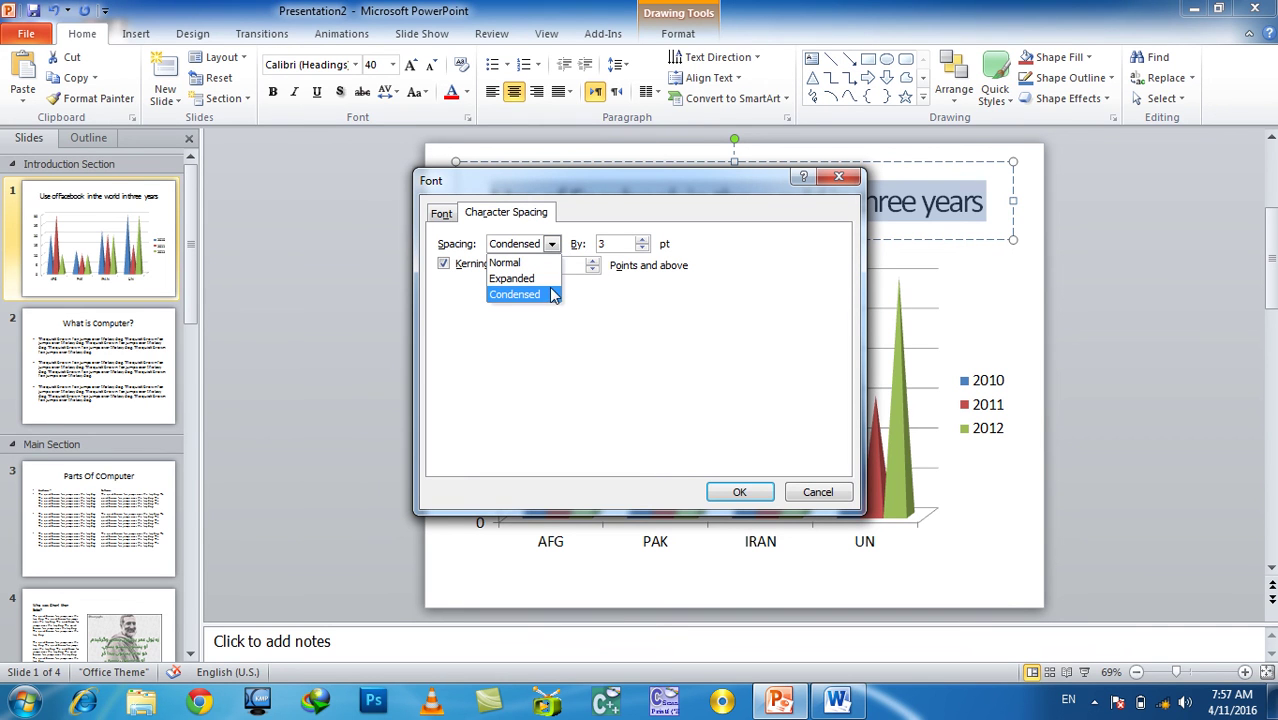
pyautogui.click(535, 278)
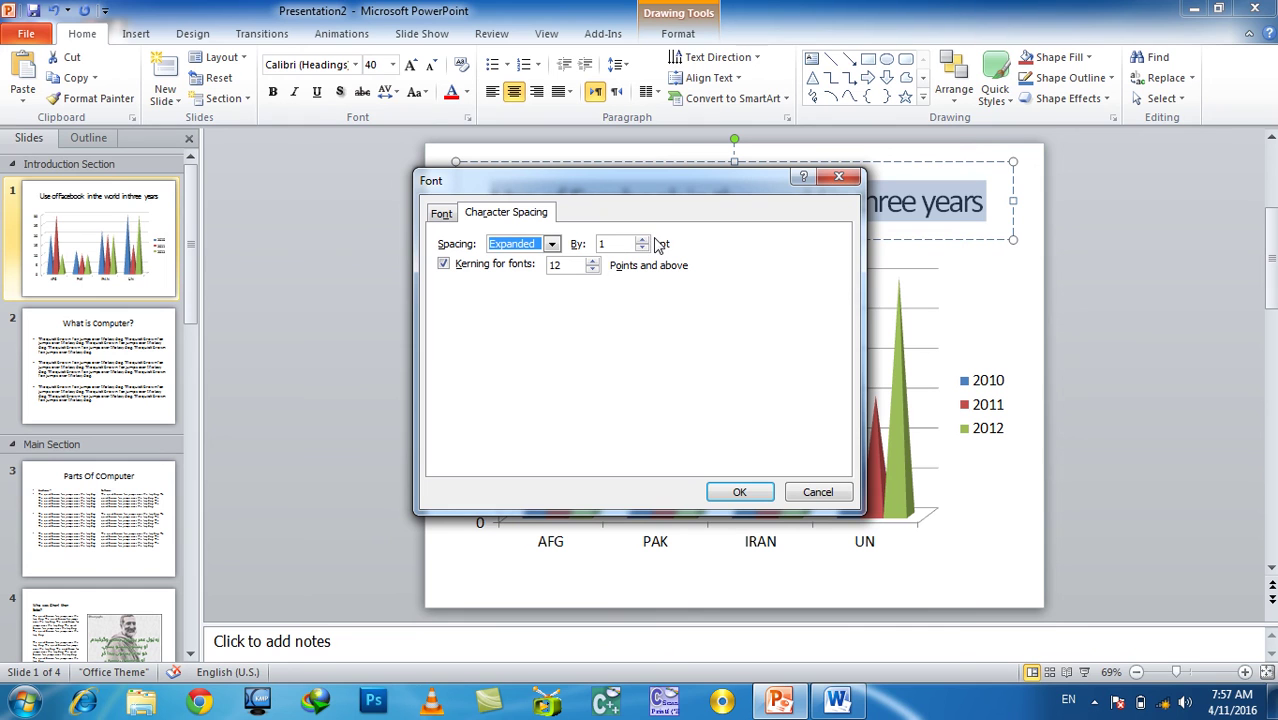
pyautogui.click(642, 241)
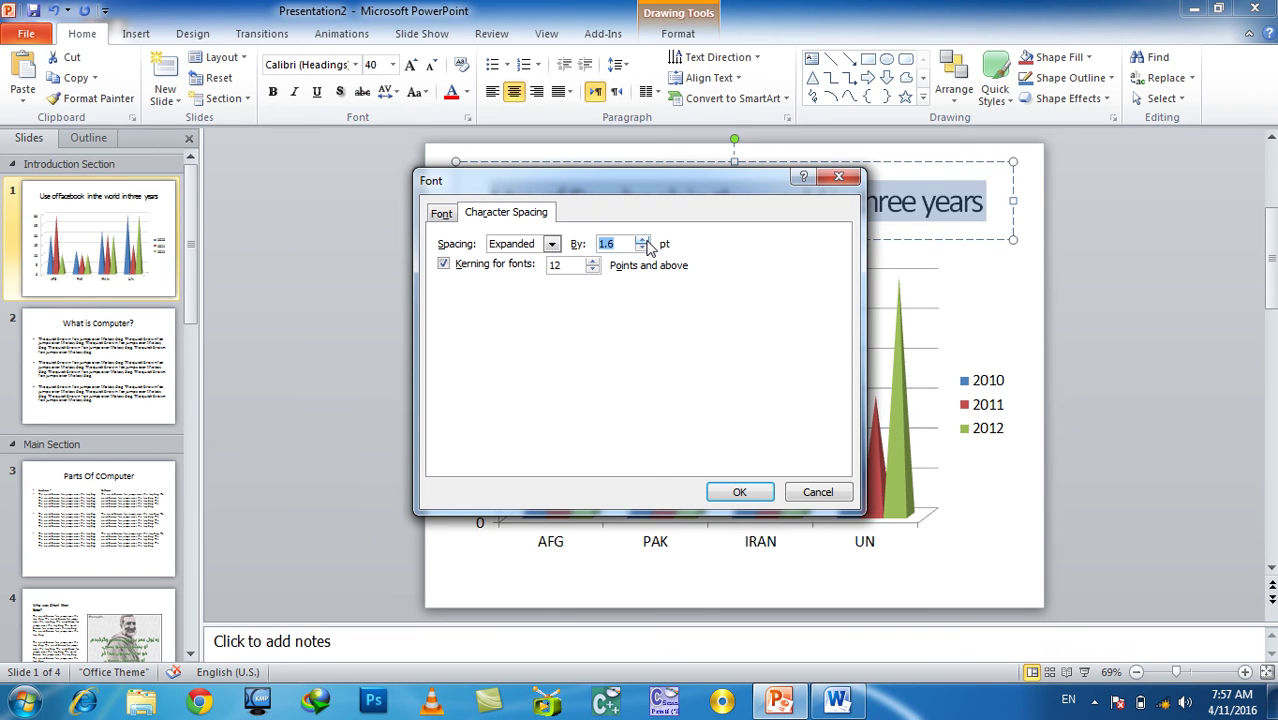
pyautogui.click(741, 493)
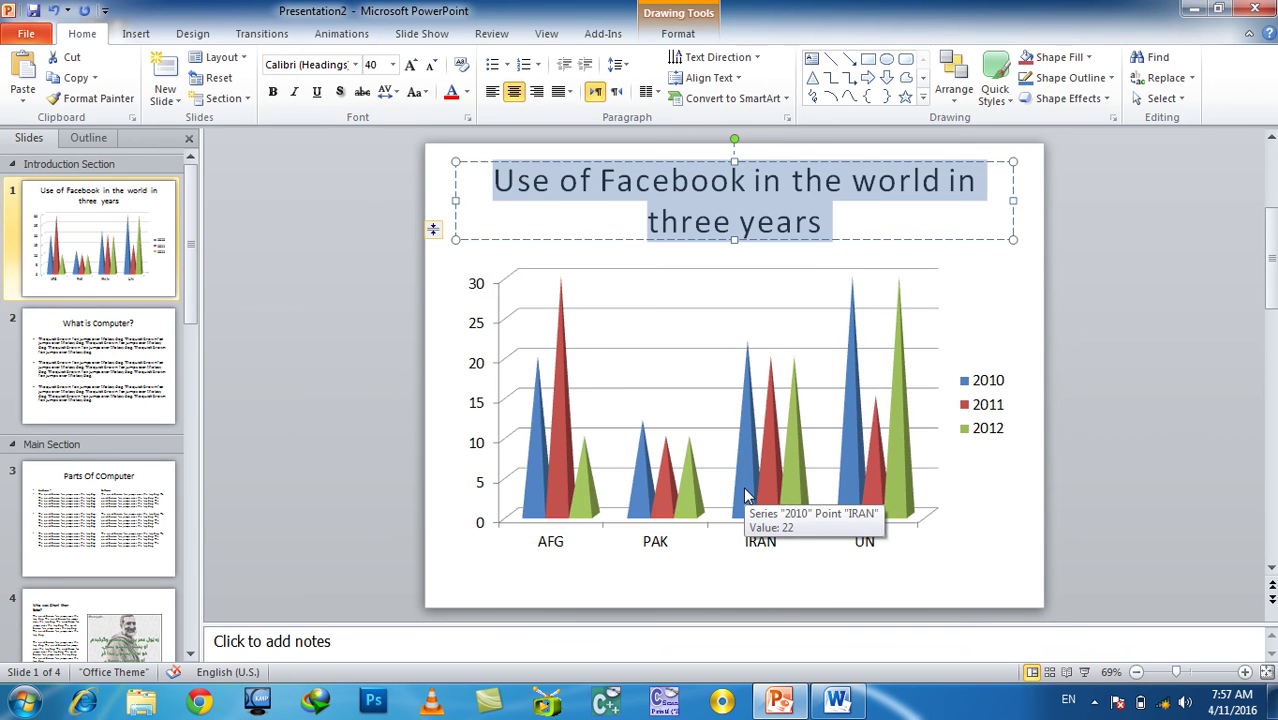
# - Toggle strikethrough on the title, then give it very loose letter spacing
pyautogui.click(363, 92)
pyautogui.click(384, 92)
pyautogui.click(366, 94)
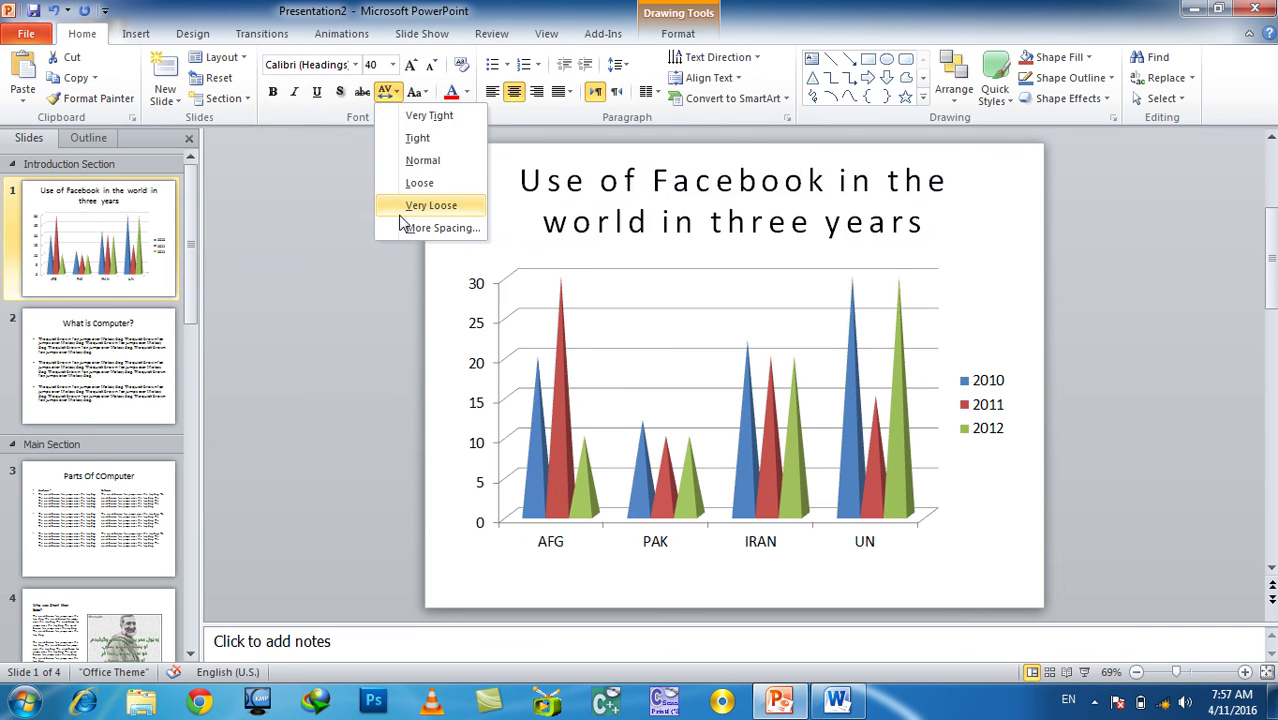
pyautogui.click(430, 205)
pyautogui.click(398, 233)
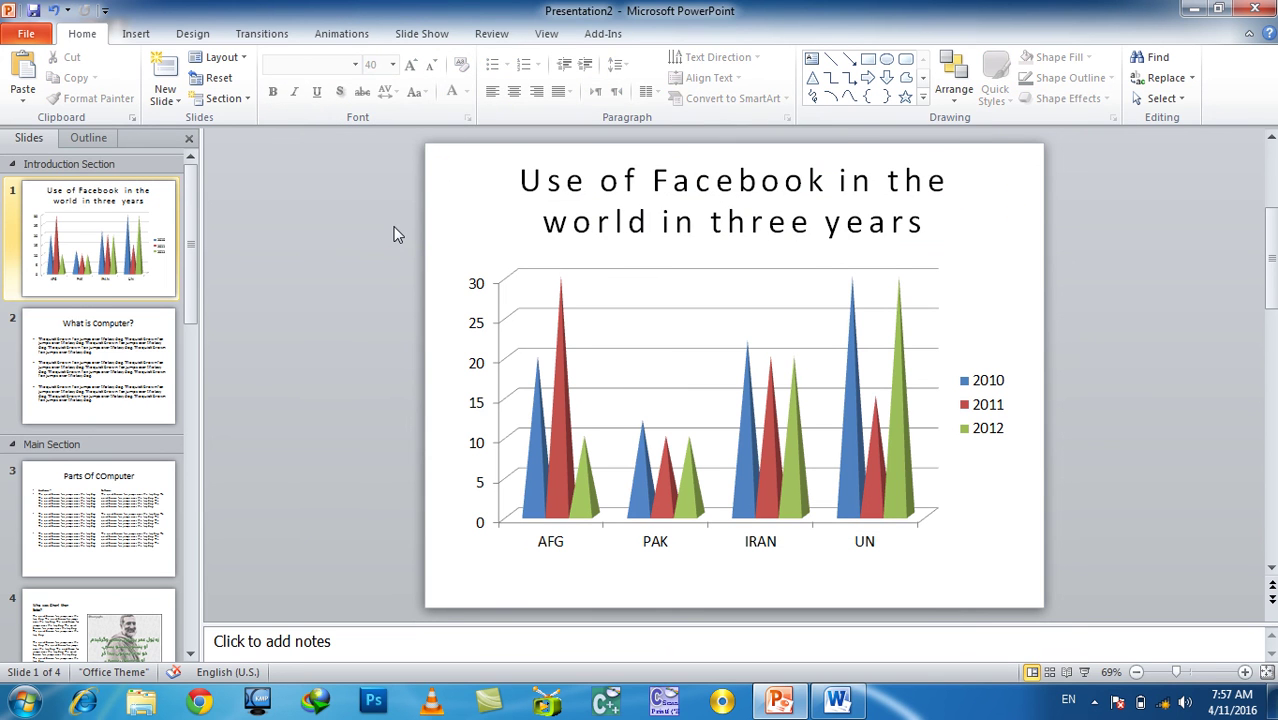
# - Reselect the whole title and set condensed letter spacing with a smaller amount
pyautogui.click(665, 183)
pyautogui.tripleClick(522, 208)
pyautogui.click(513, 185)
pyautogui.tripleClick(513, 185)
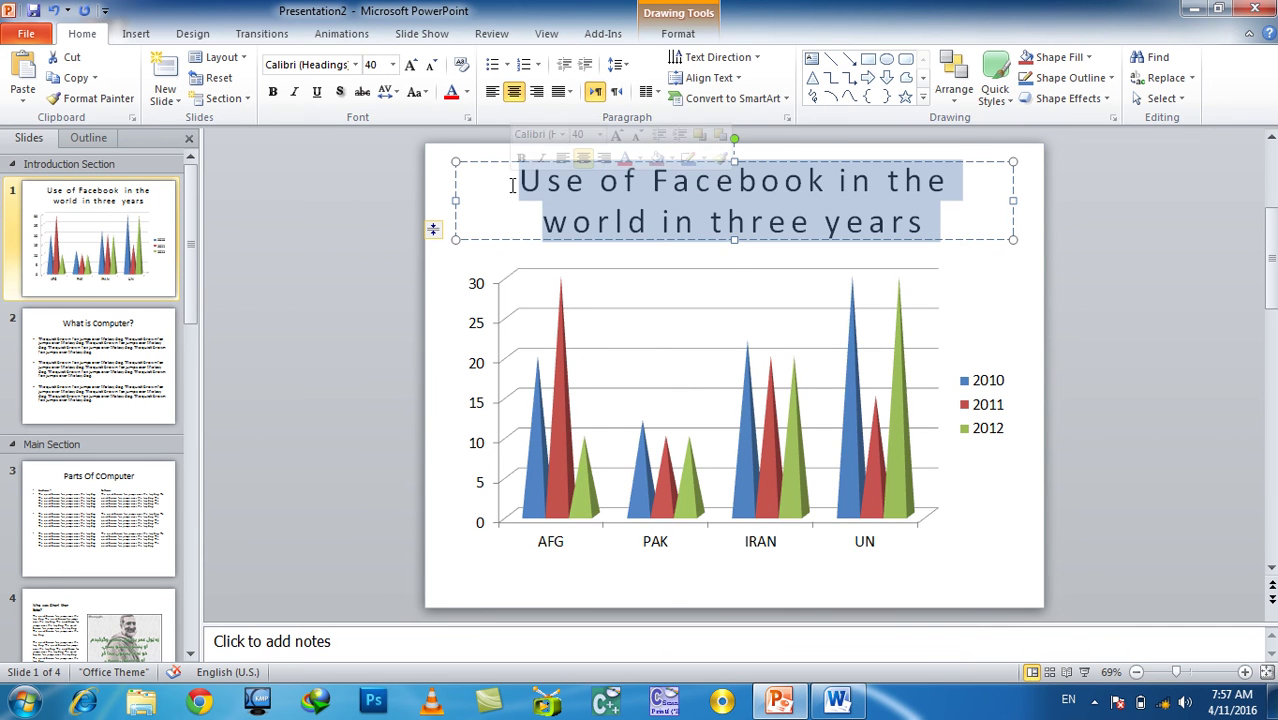
pyautogui.click(386, 91)
pyautogui.click(423, 228)
pyautogui.click(516, 251)
pyautogui.click(520, 291)
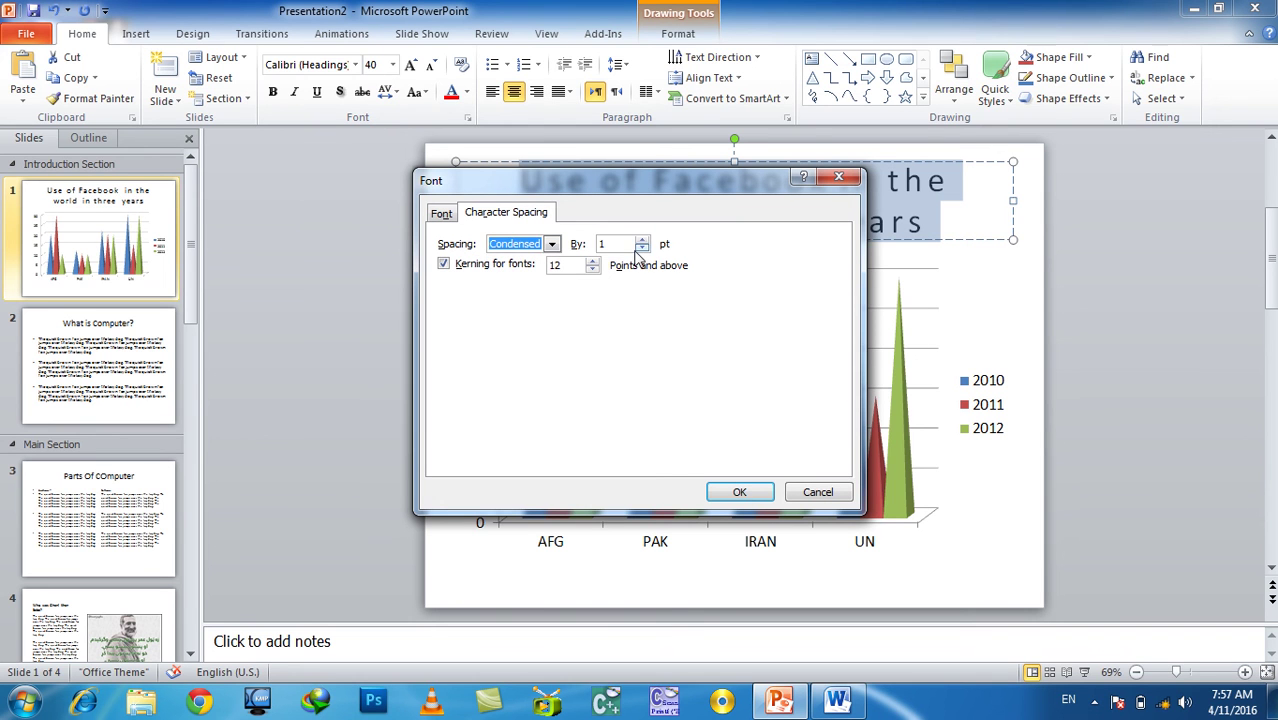
pyautogui.click(641, 249)
pyautogui.click(641, 249)
pyautogui.click(641, 249)
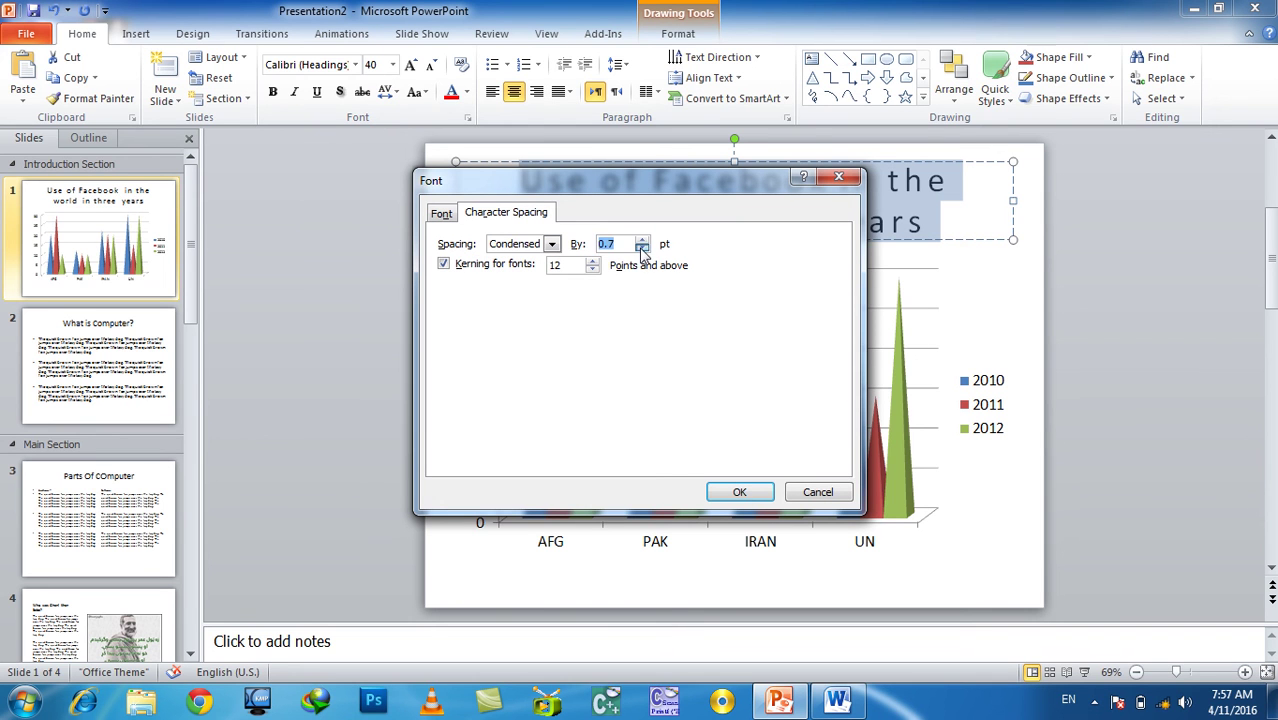
pyautogui.click(737, 491)
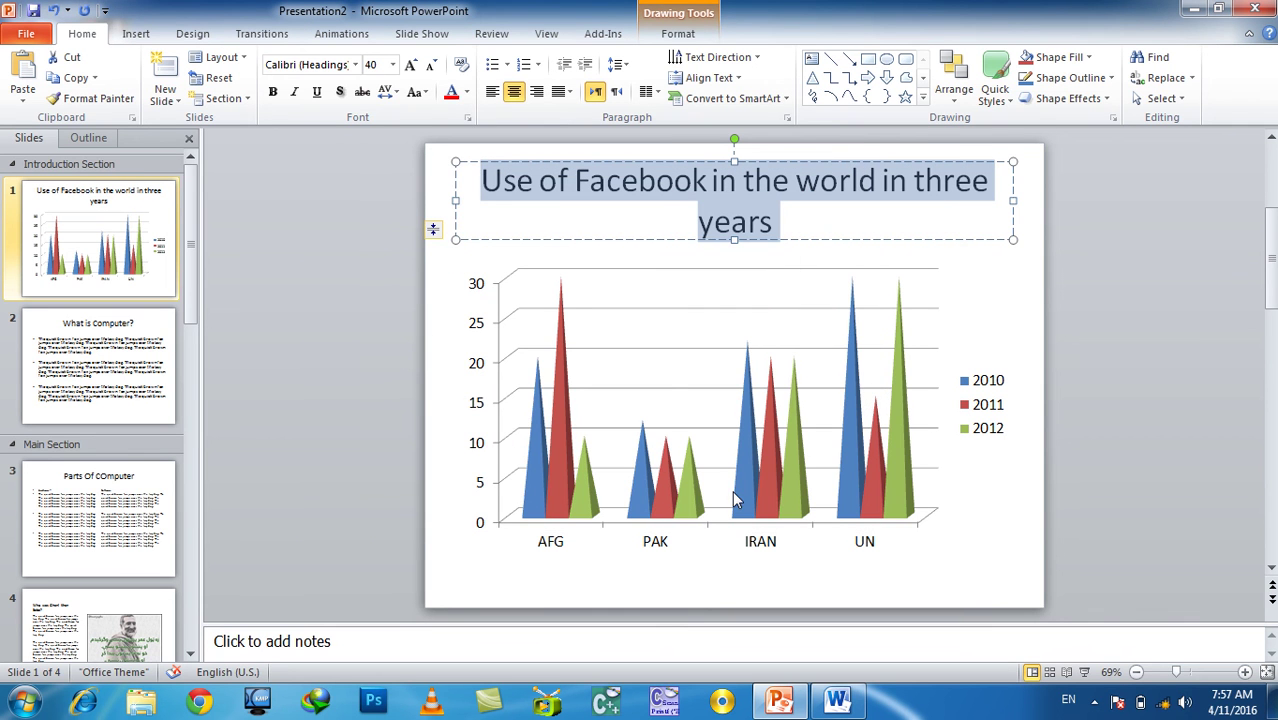
# - Set the title's character spacing back to Normal
pyautogui.click(387, 91)
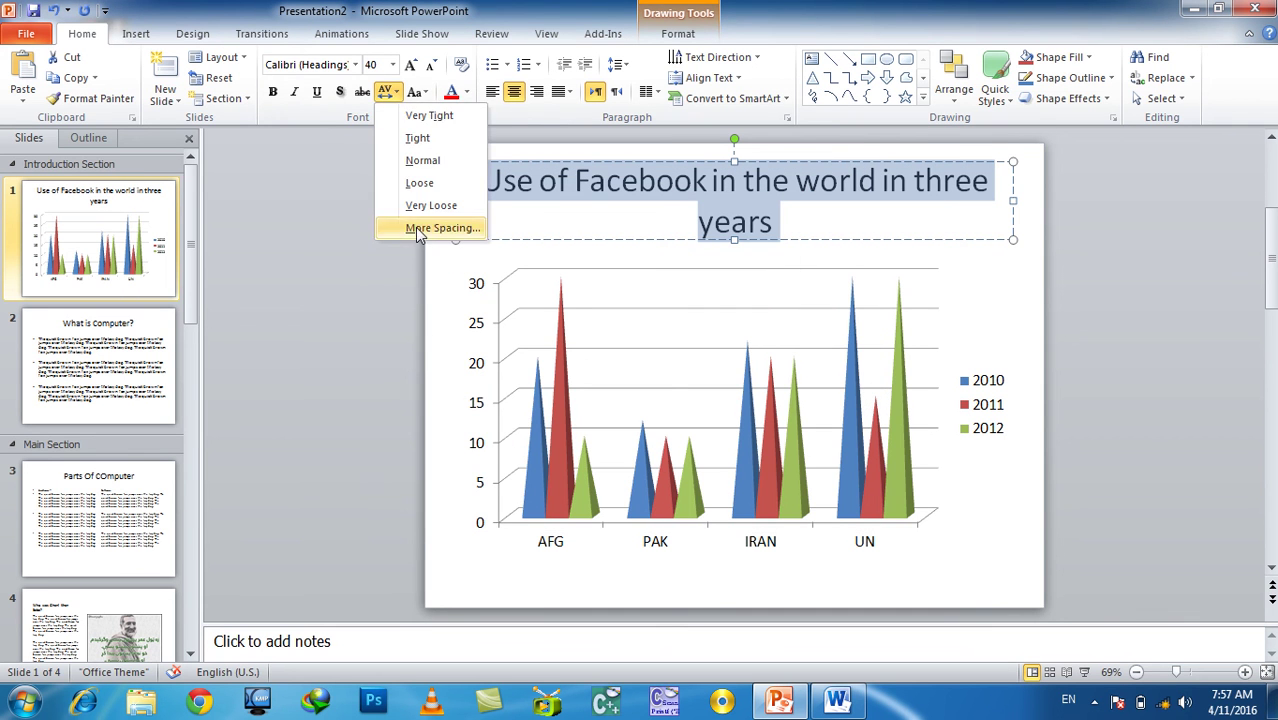
pyautogui.click(440, 228)
pyautogui.click(538, 246)
pyautogui.click(512, 259)
pyautogui.click(733, 493)
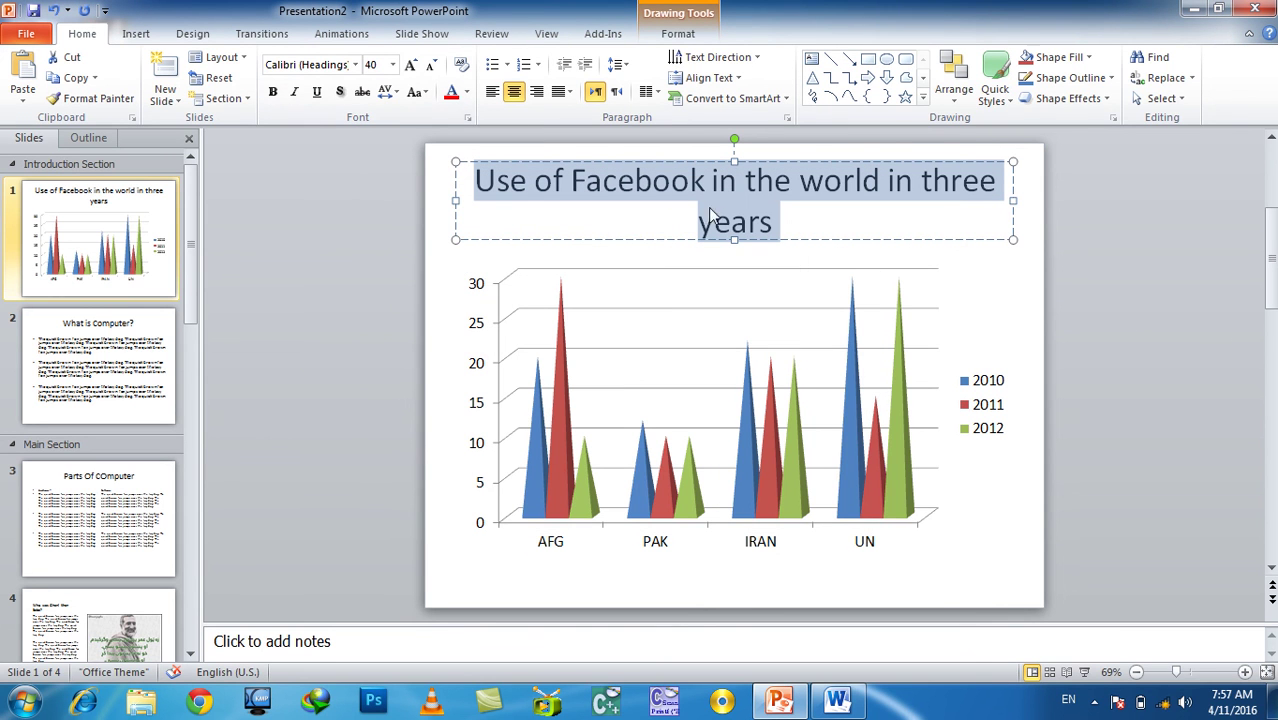
# - Turn off kerning for fonts on the title text
pyautogui.click(388, 92)
pyautogui.click(417, 241)
pyautogui.click(388, 92)
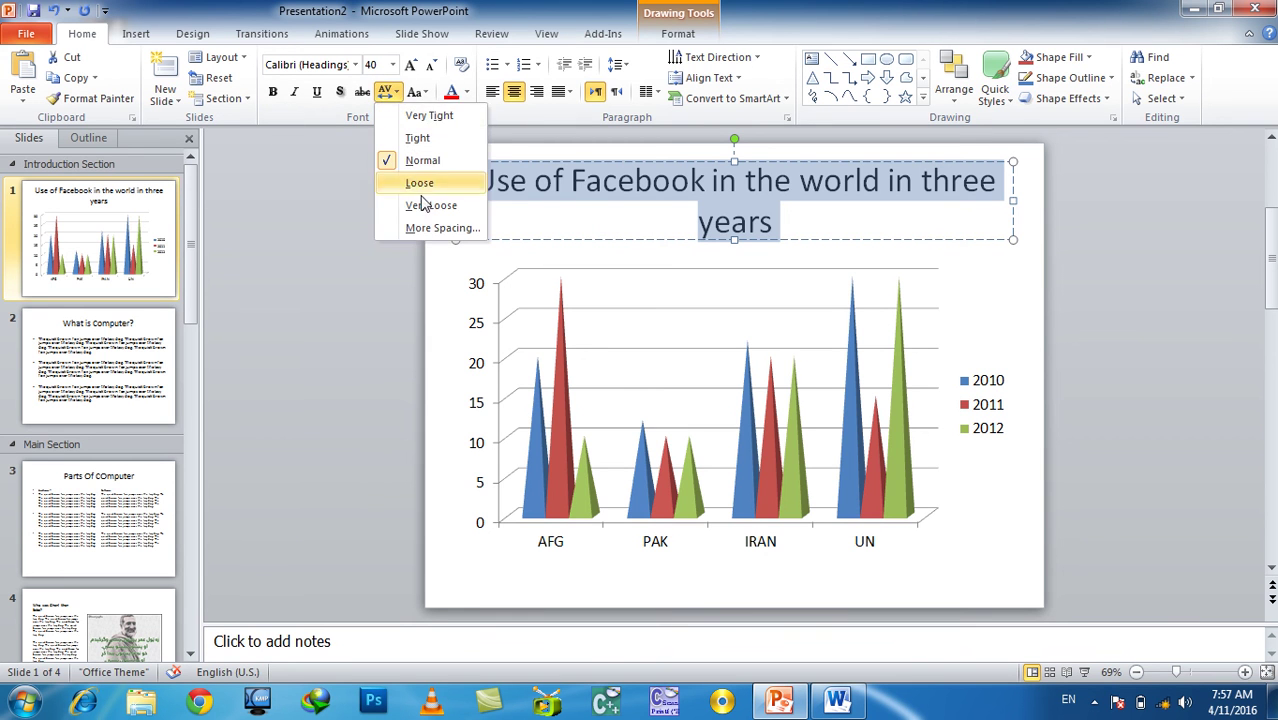
pyautogui.click(442, 228)
pyautogui.click(463, 272)
pyautogui.moveTo(588, 190); pyautogui.dragTo(465, 285)
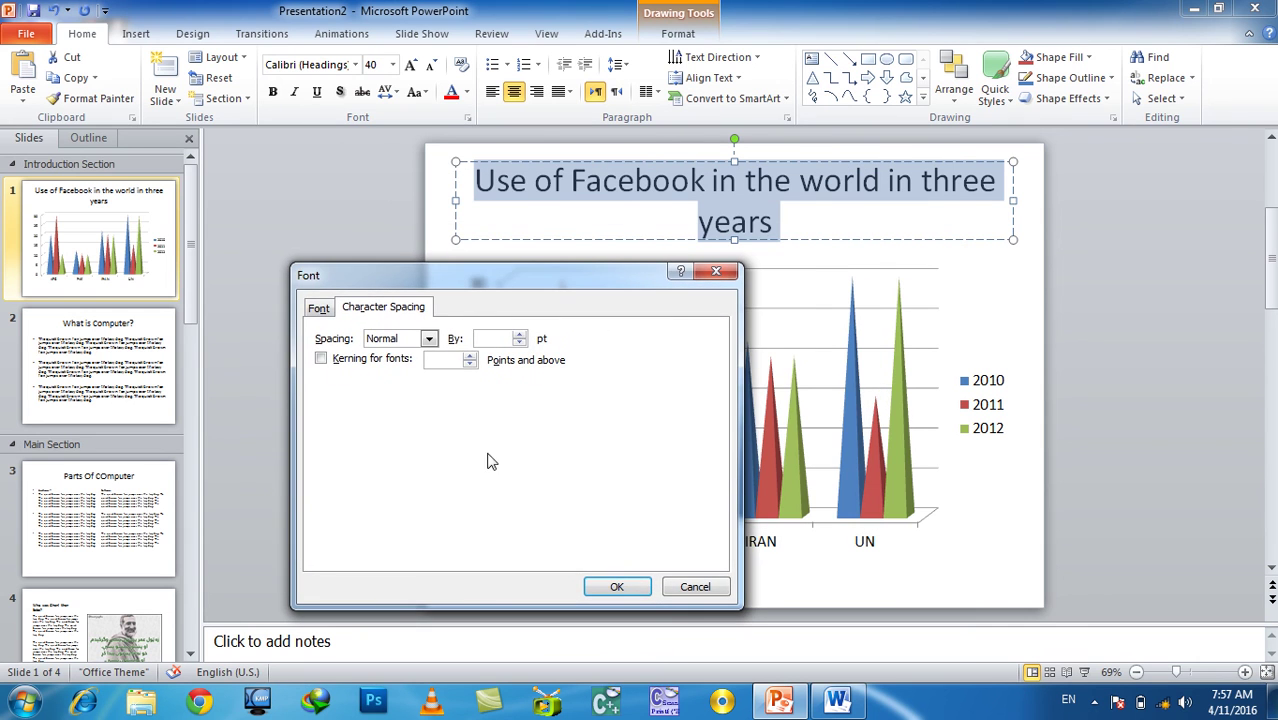
pyautogui.click(617, 587)
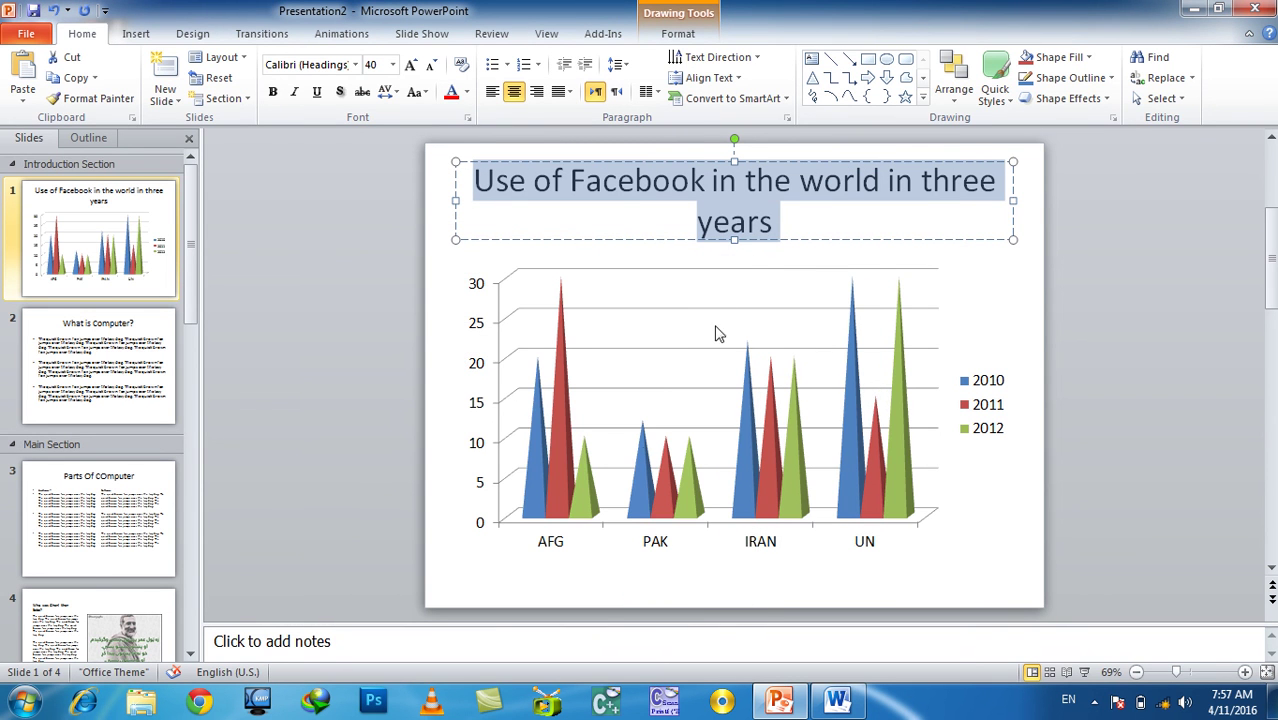
# - Cycle the title through lowercase, Sentence case, UPPERCASE, Capitalize Each Word and tOGGLE cASE, ending in Sentence case
pyautogui.click(420, 93)
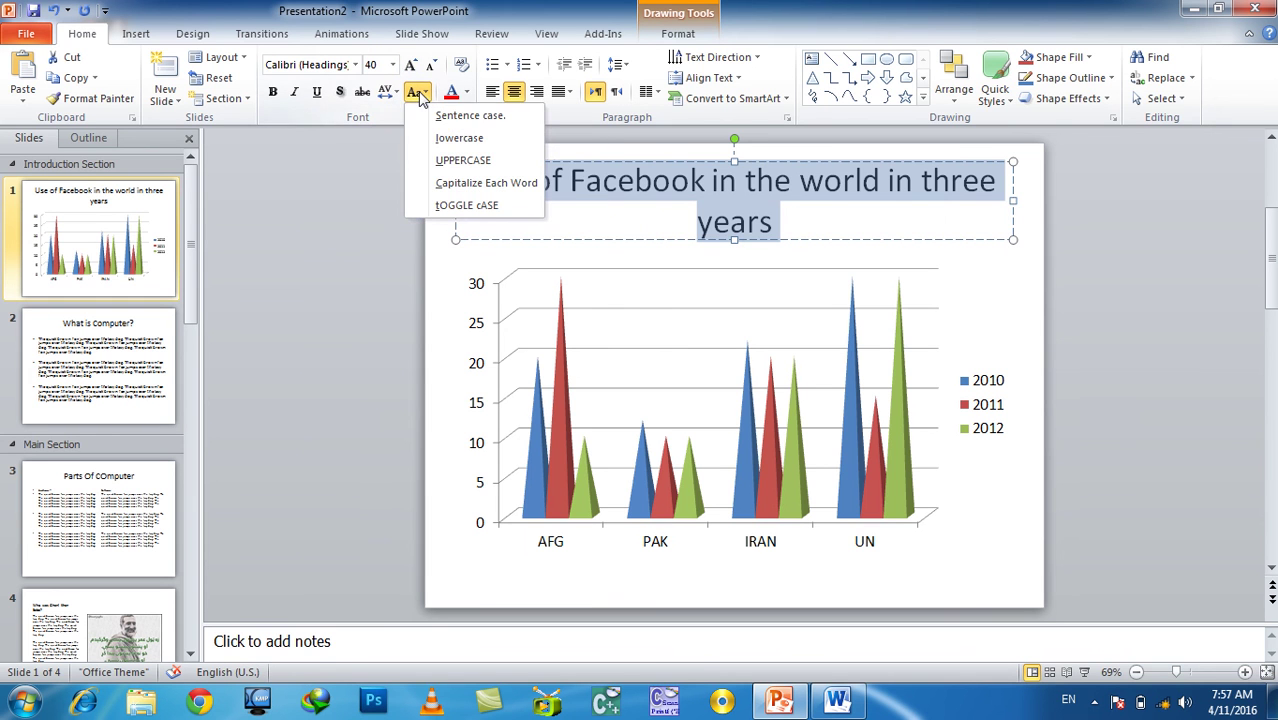
pyautogui.click(459, 138)
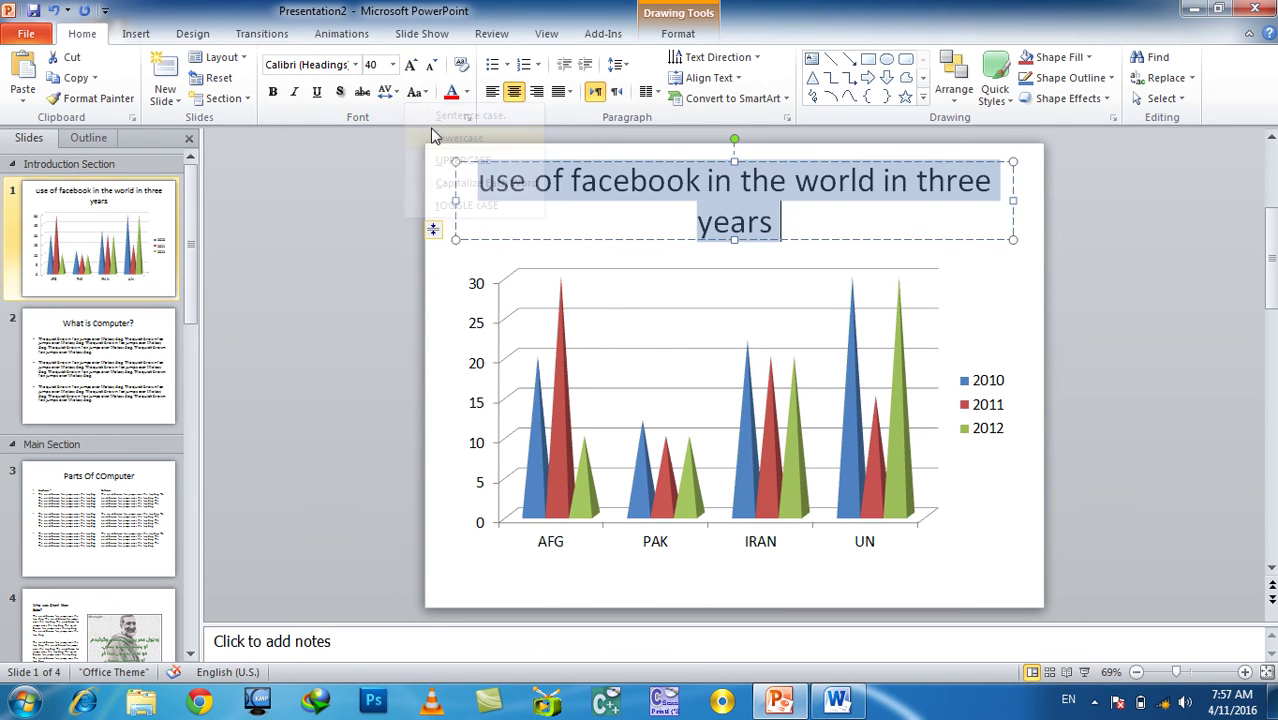
pyautogui.click(416, 91)
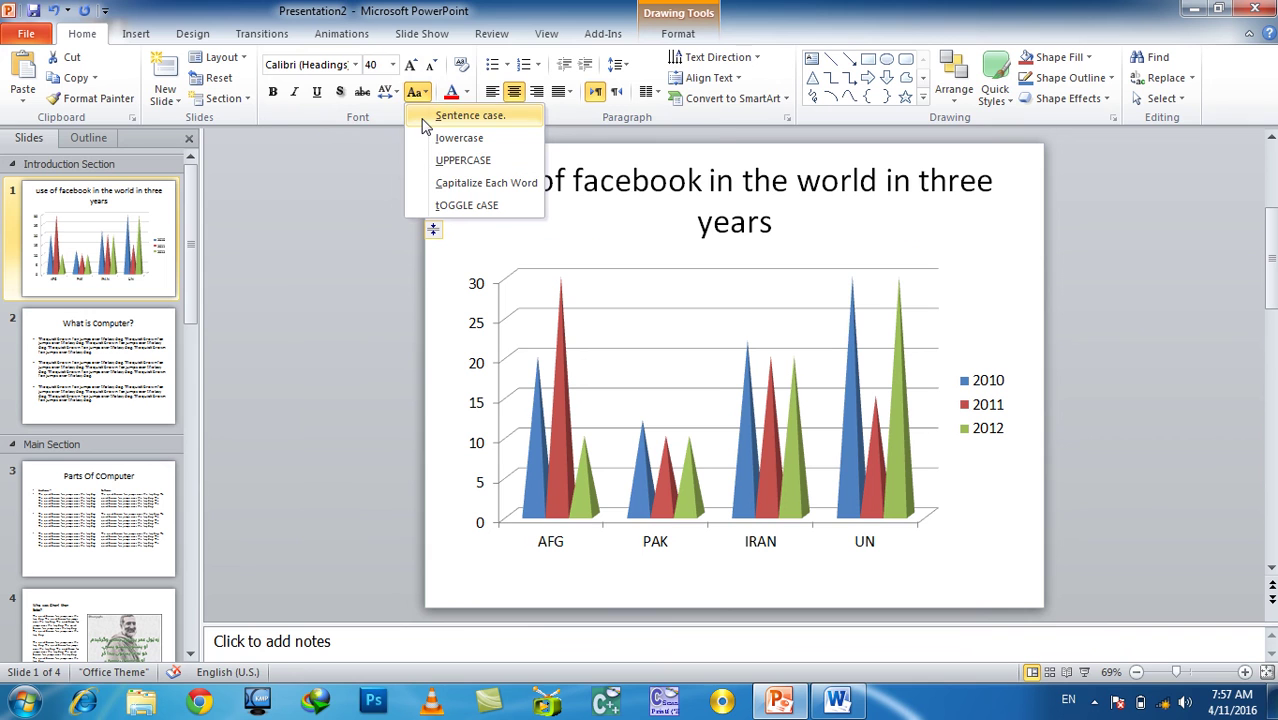
pyautogui.click(424, 118)
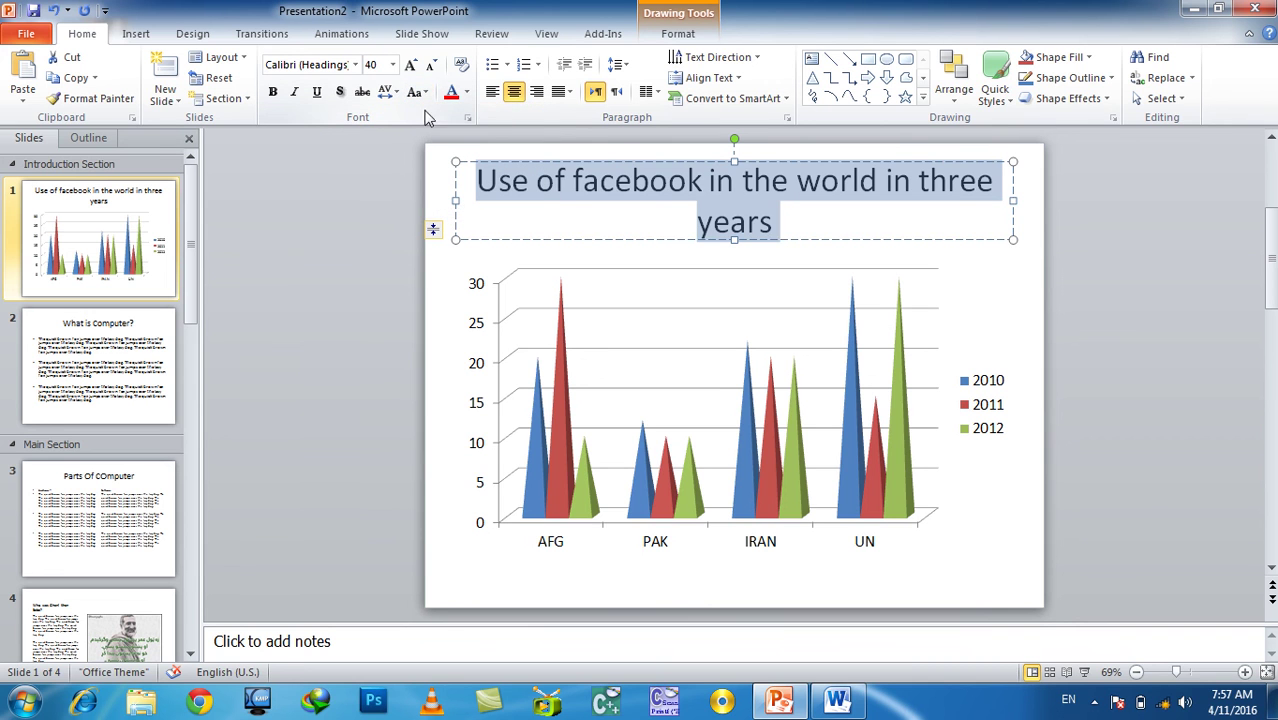
pyautogui.click(416, 91)
pyautogui.click(451, 161)
pyautogui.click(416, 91)
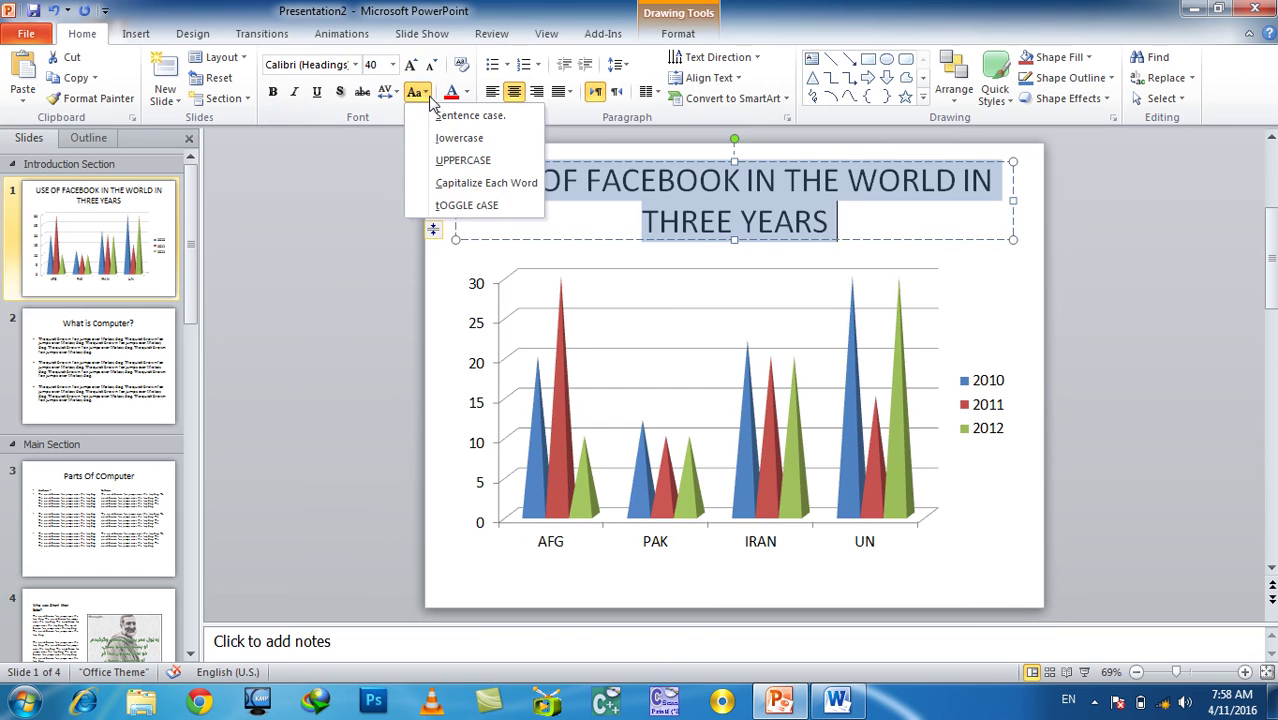
pyautogui.click(449, 183)
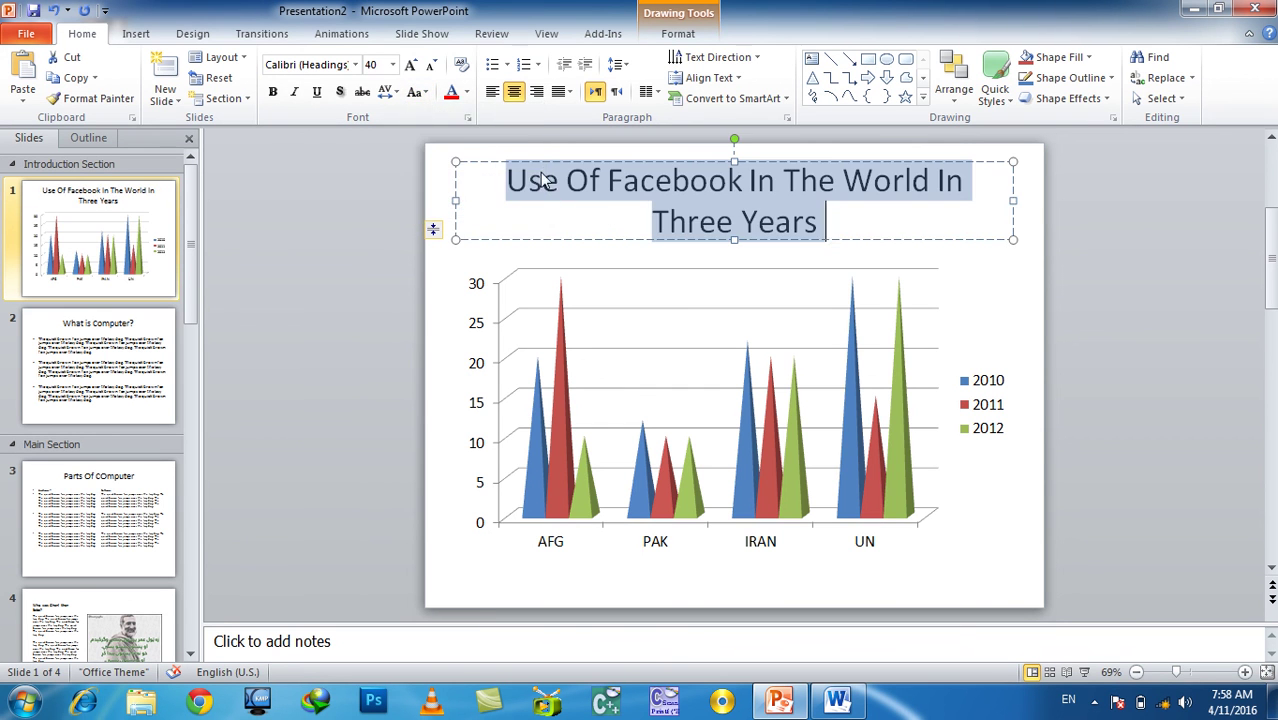
pyautogui.click(416, 91)
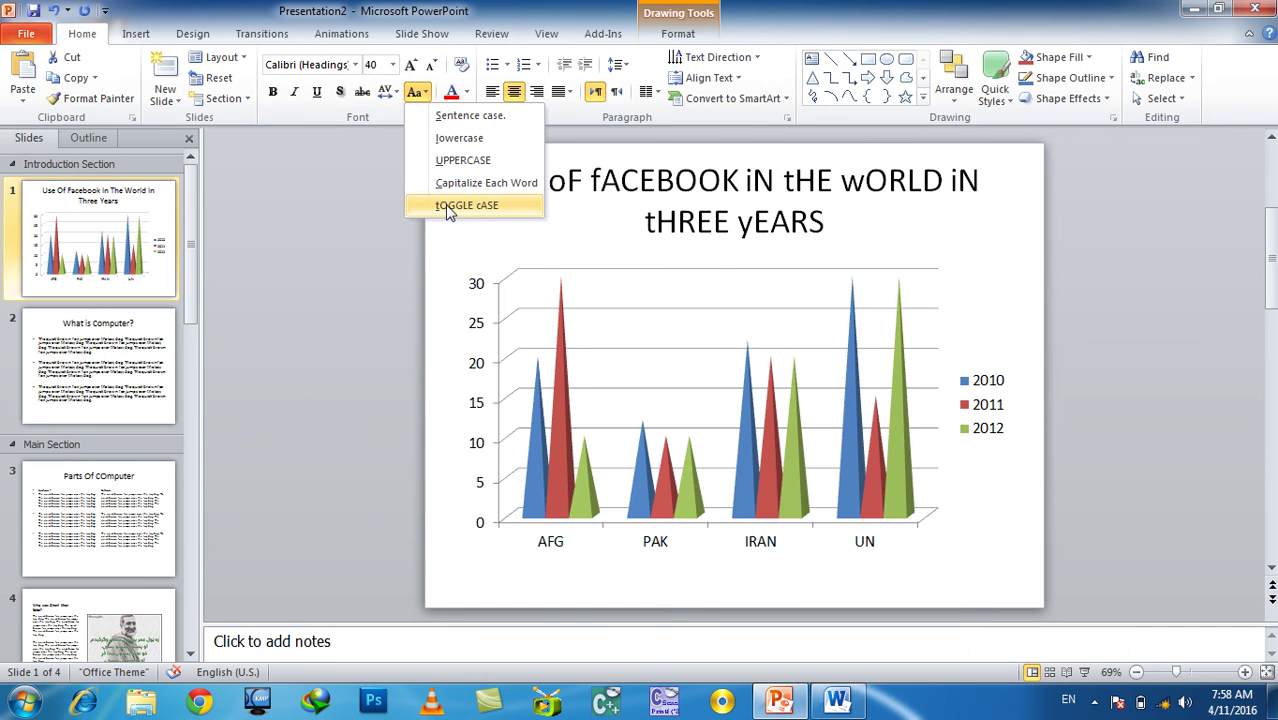
pyautogui.click(449, 207)
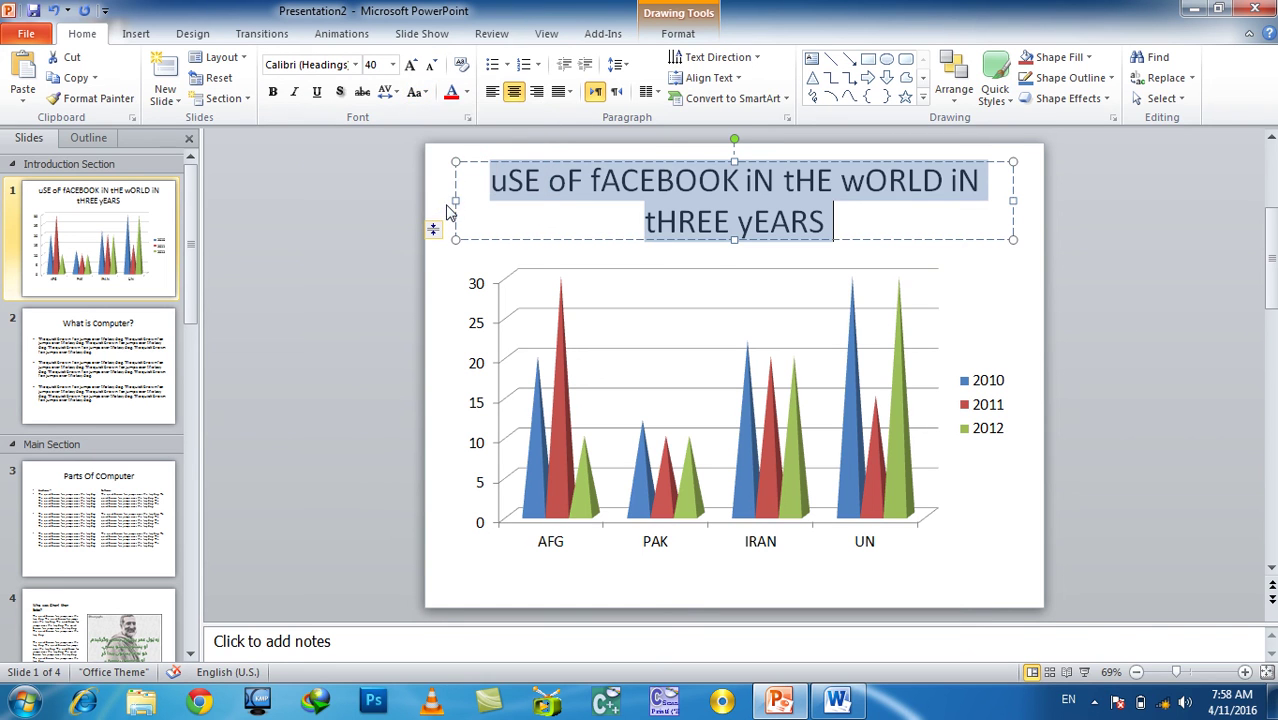
pyautogui.click(416, 91)
pyautogui.click(428, 120)
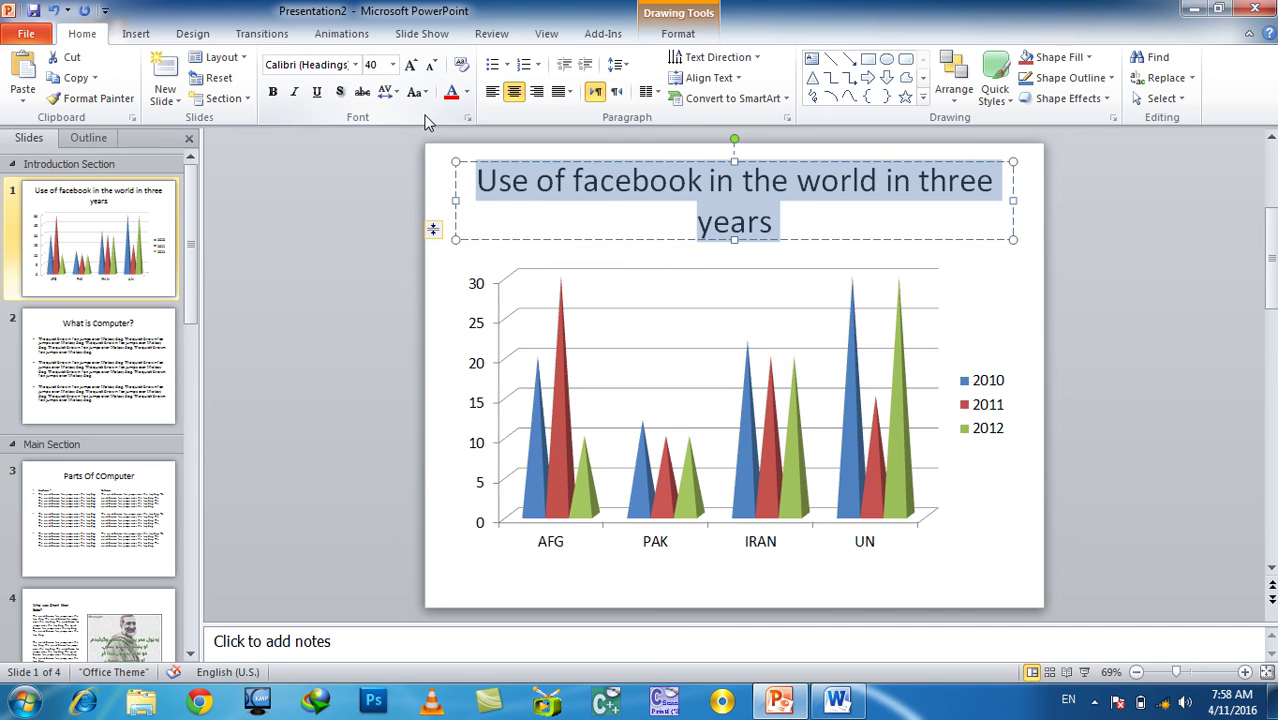
# - Colour the title dark red, clear all formatting, then shrink and regrow the font to 40 pt
pyautogui.click(466, 91)
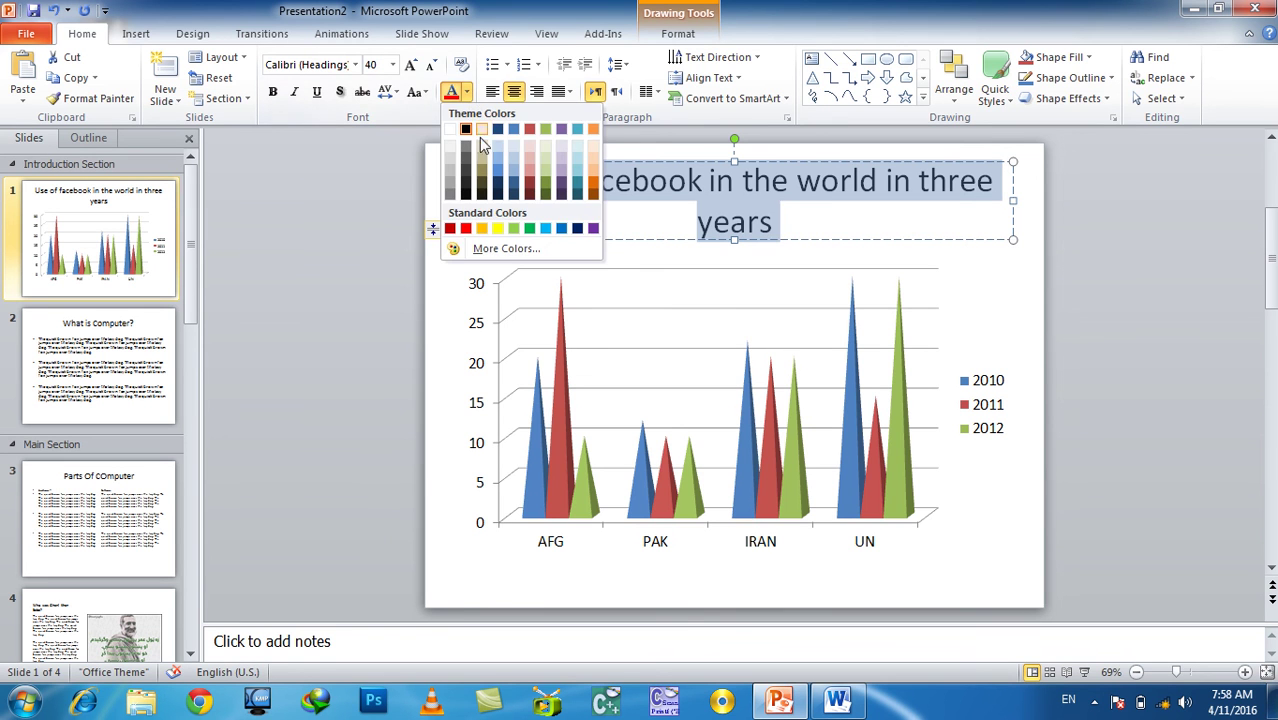
pyautogui.click(450, 228)
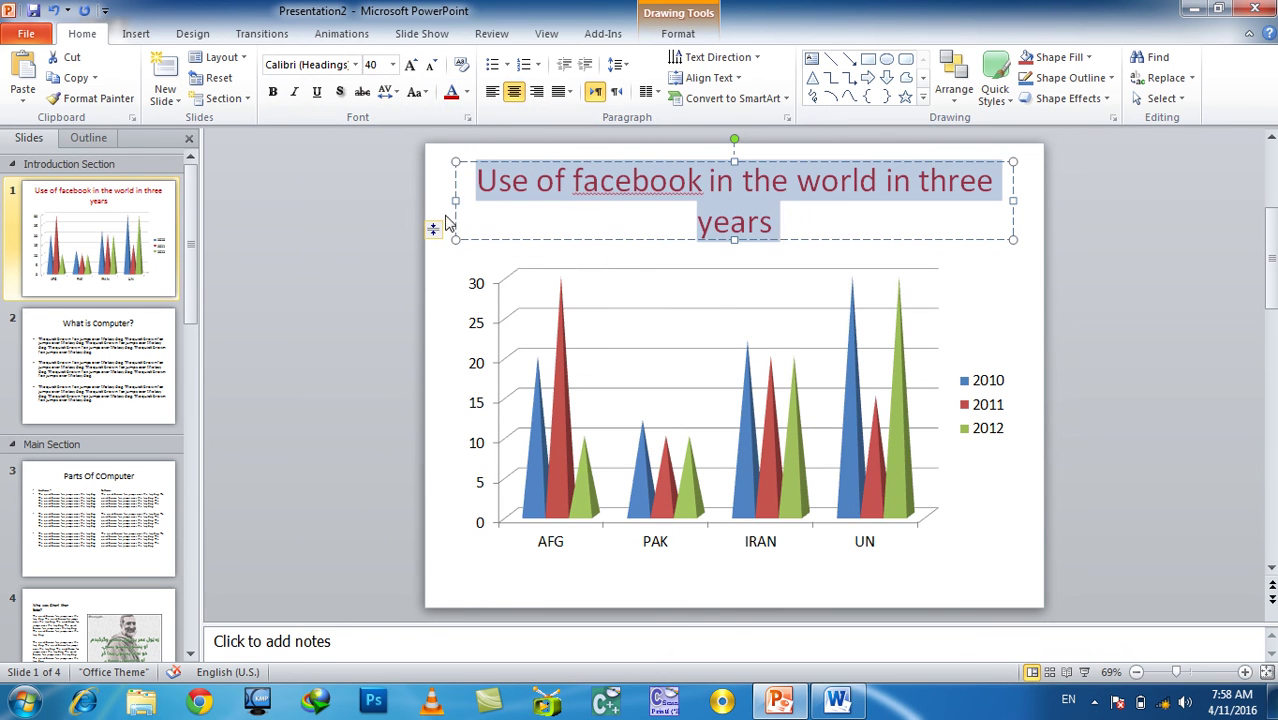
pyautogui.click(467, 68)
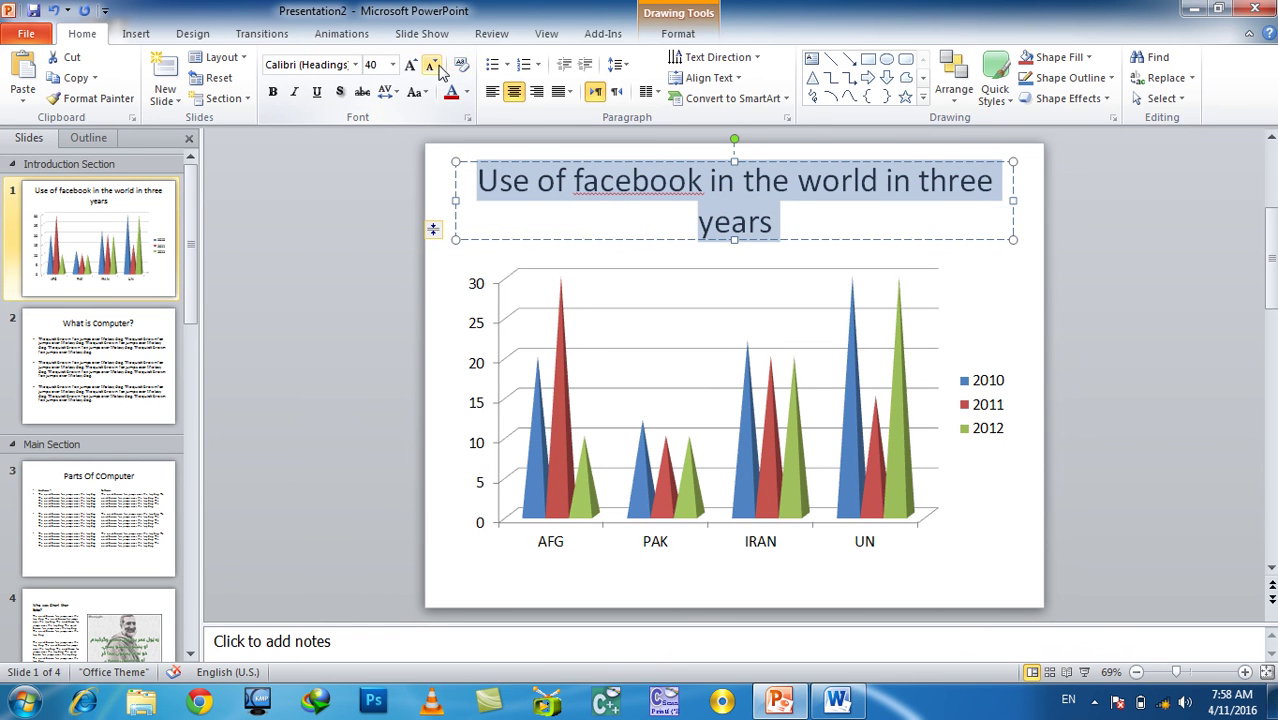
pyautogui.click(431, 65)
pyautogui.click(431, 65)
pyautogui.click(431, 65)
pyautogui.click(411, 65)
pyautogui.click(411, 65)
pyautogui.click(411, 65)
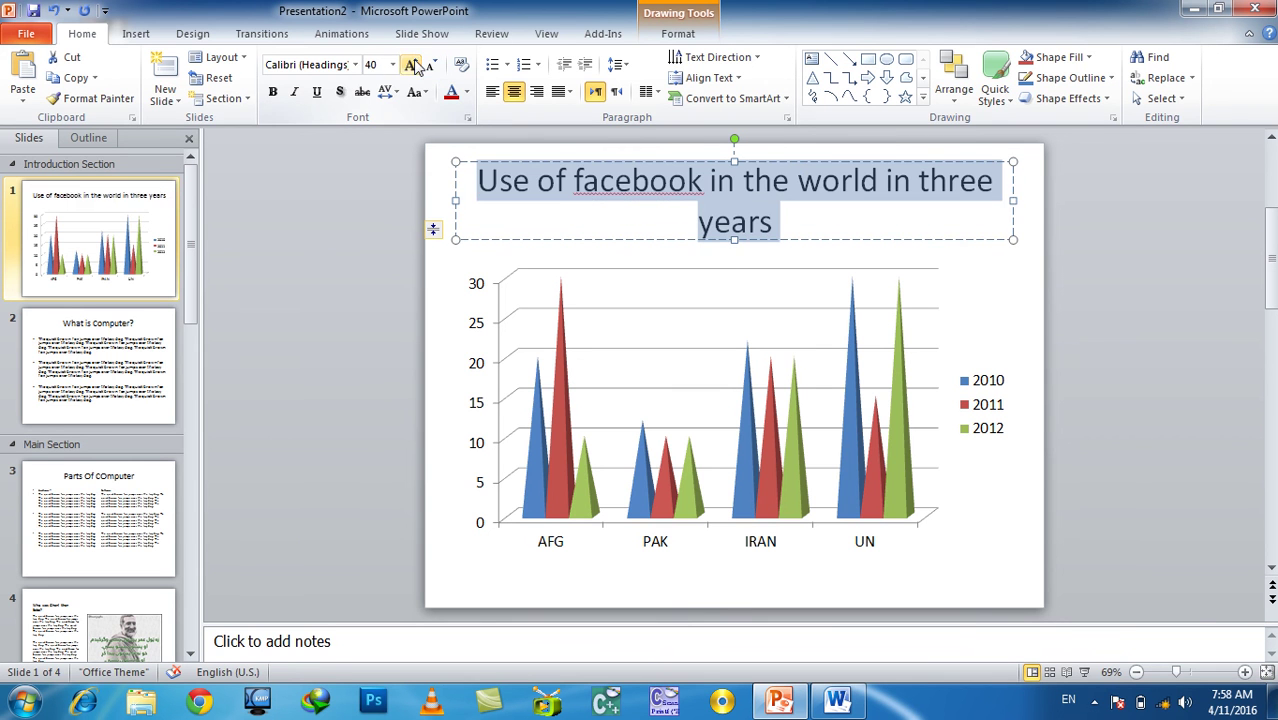
pyautogui.click(392, 64)
pyautogui.click(380, 64)
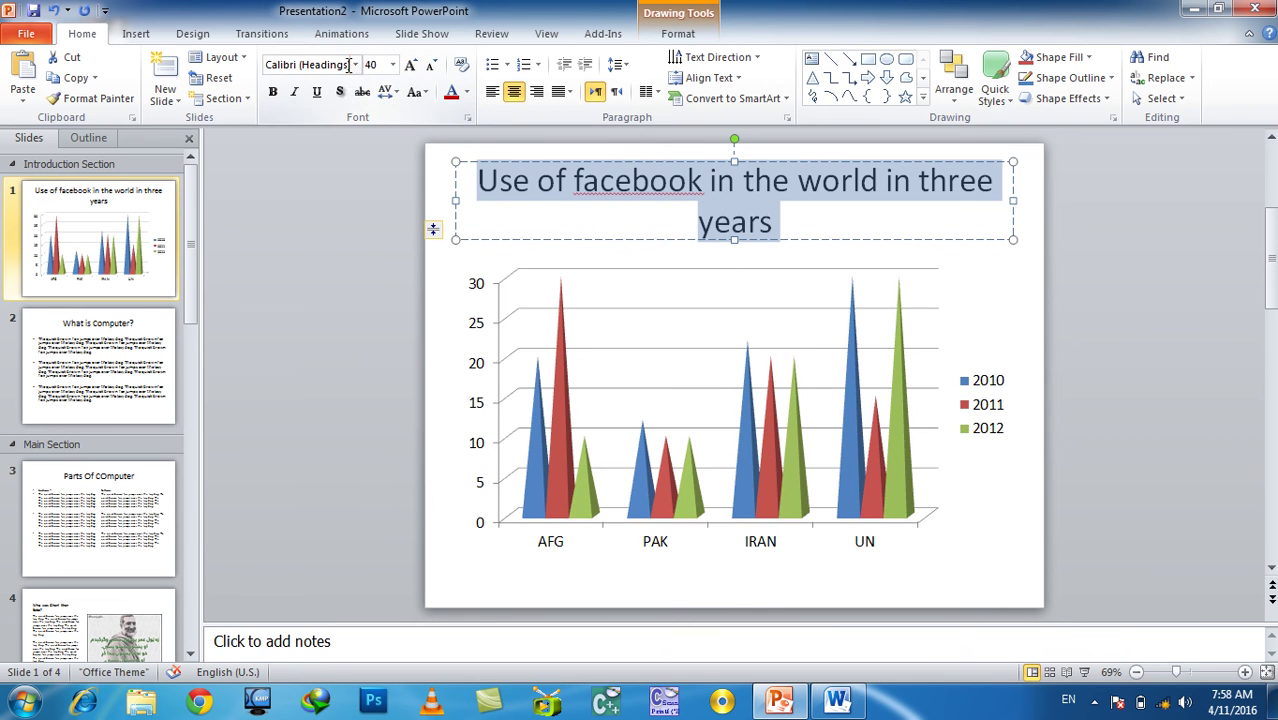
# - Set the title in Aharoni and review its settings in the Font dialog
pyautogui.click(355, 64)
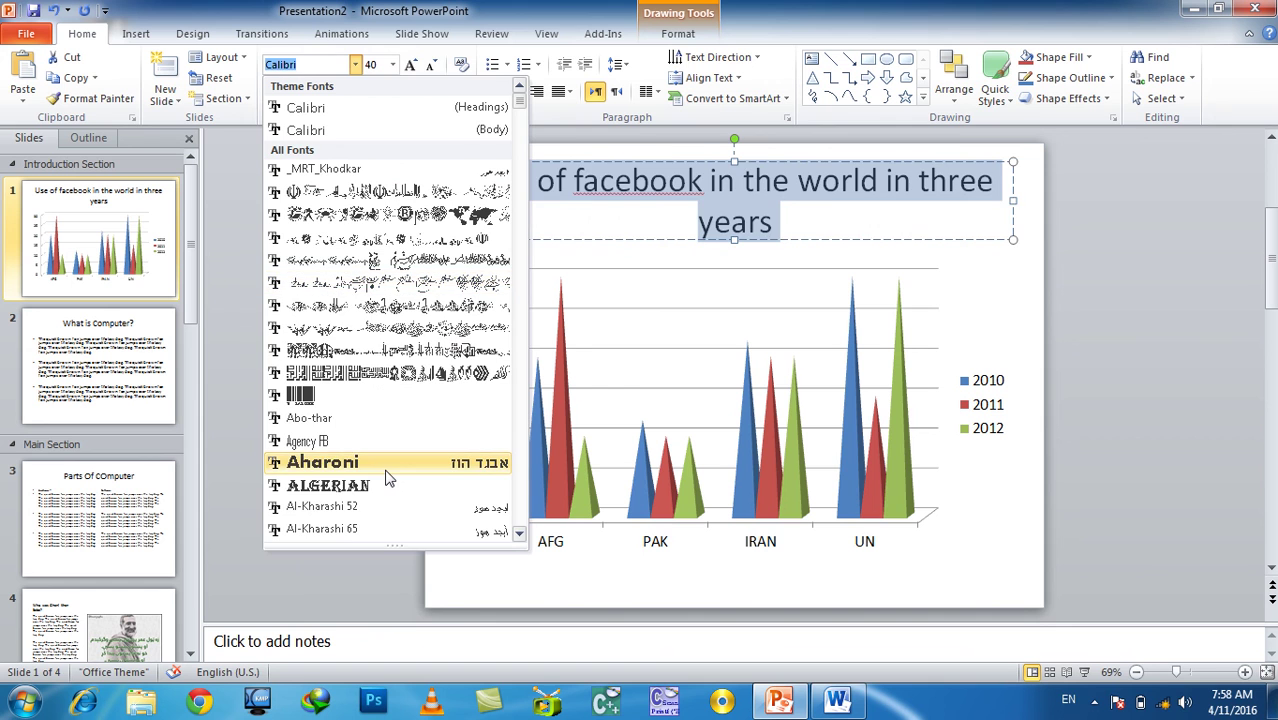
pyautogui.click(386, 463)
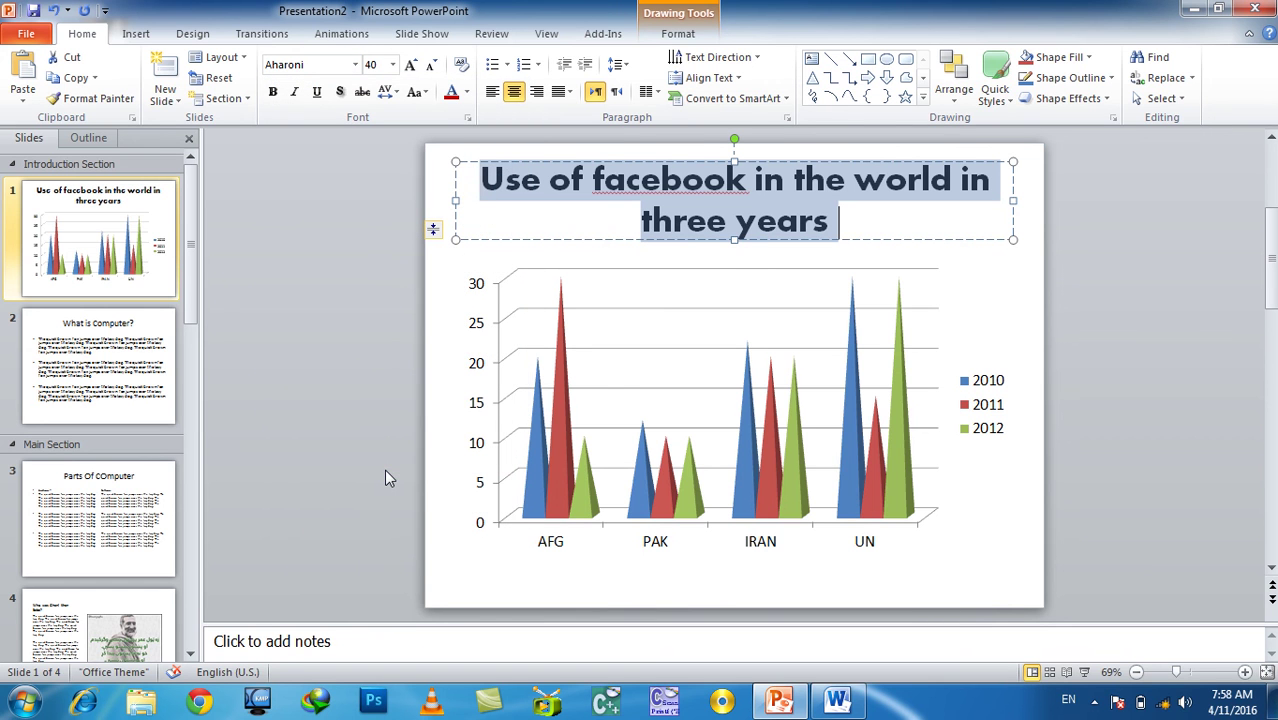
pyautogui.click(467, 118)
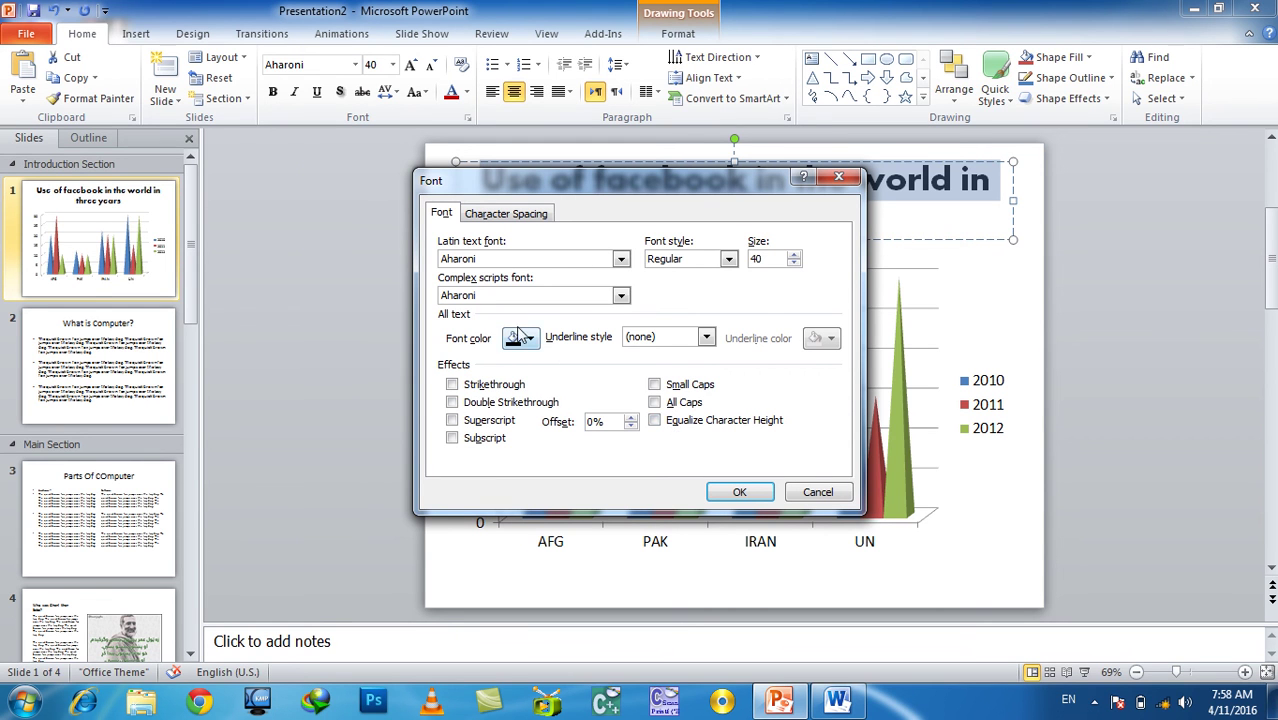
pyautogui.click(507, 215)
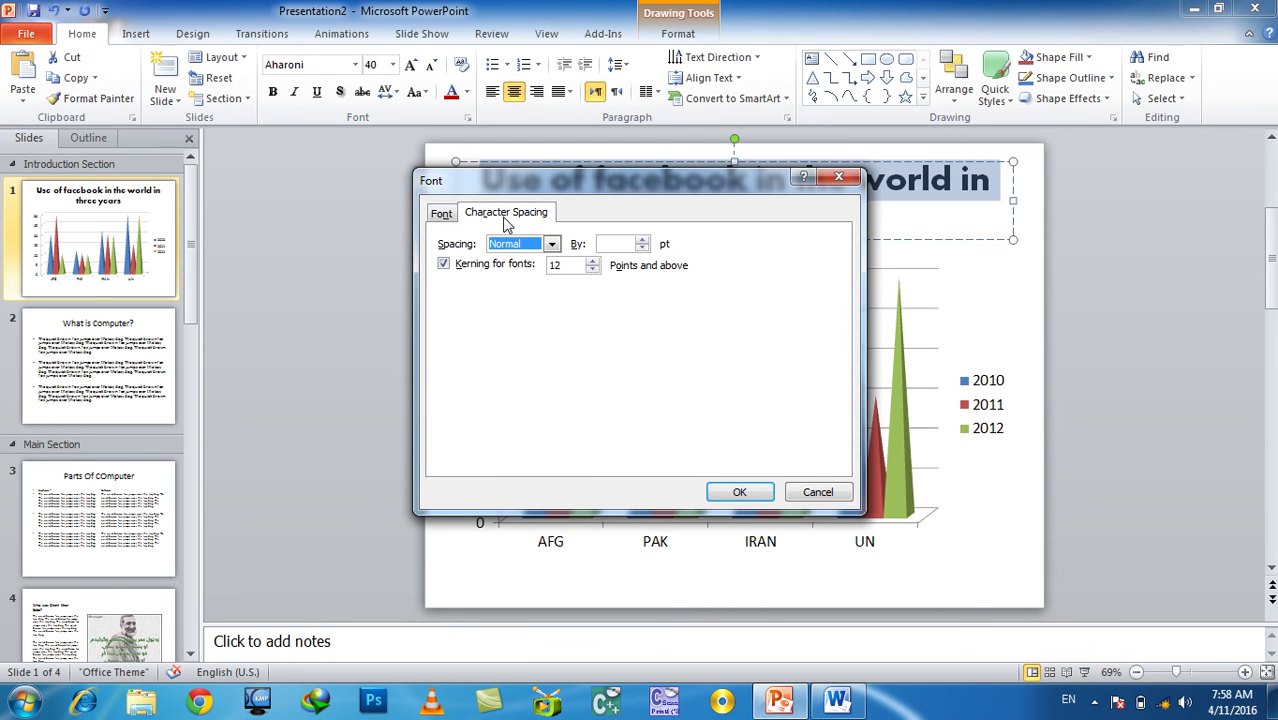
pyautogui.click(432, 213)
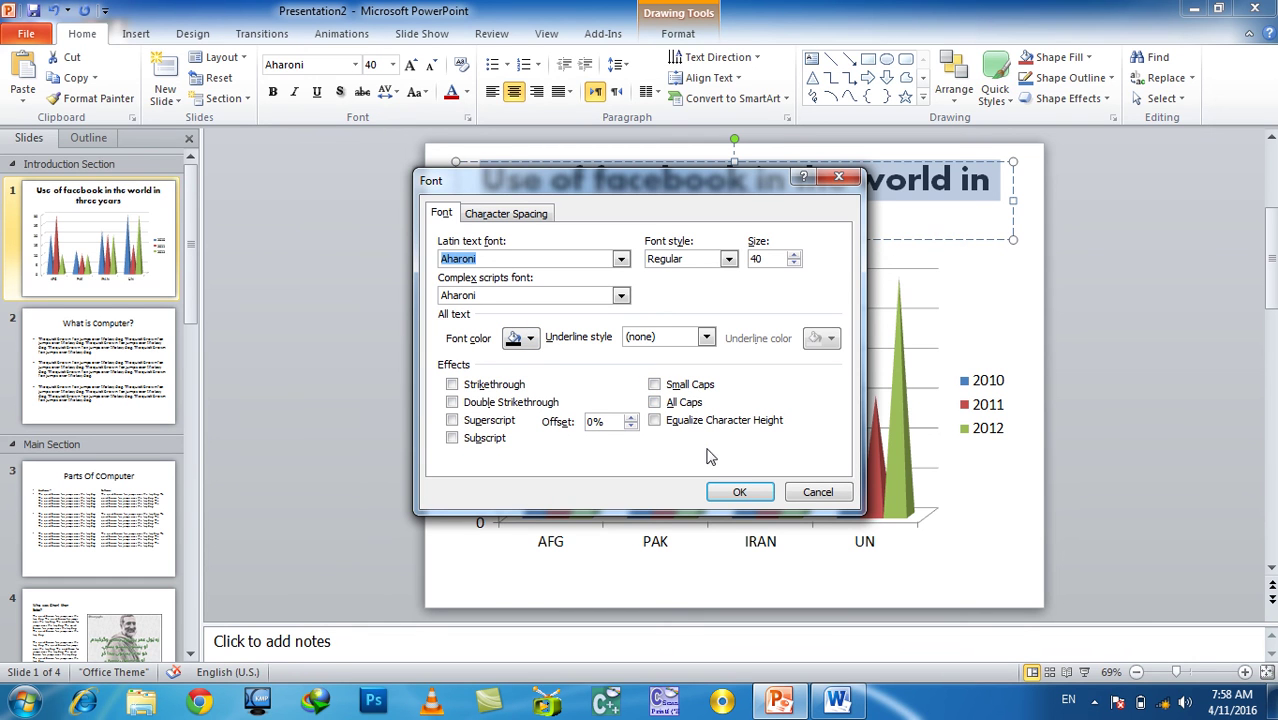
pyautogui.click(800, 497)
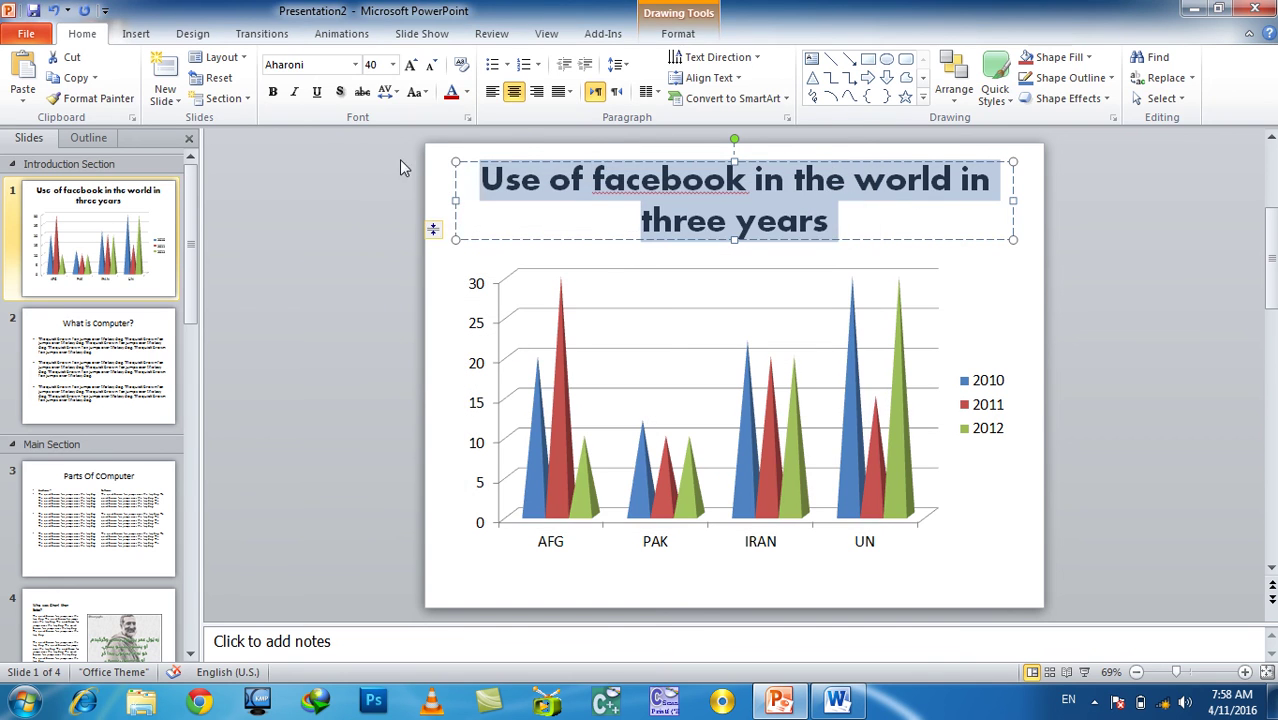